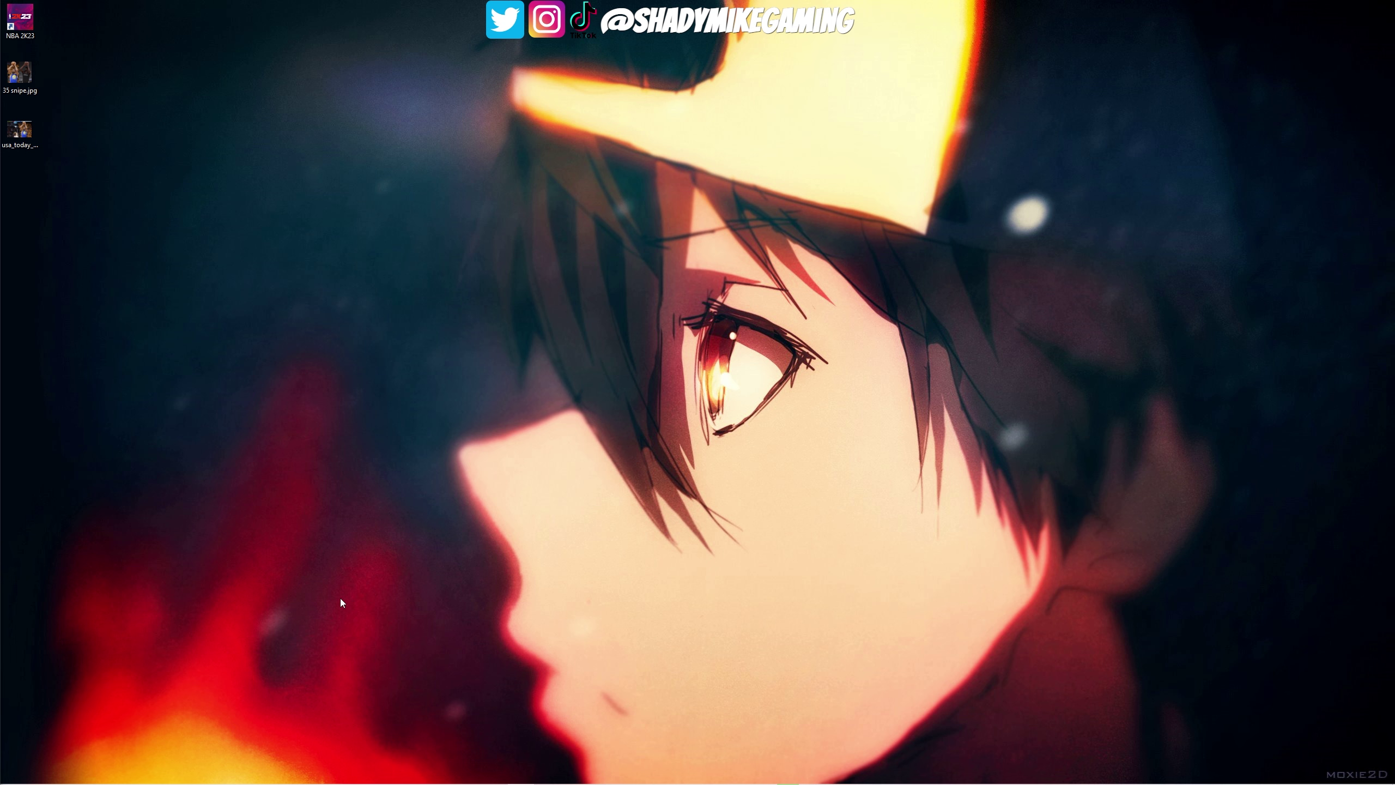
Open File Explorer, reposition its window, and browse to the New Volume (F:) drive
mouse_move(201, 778)
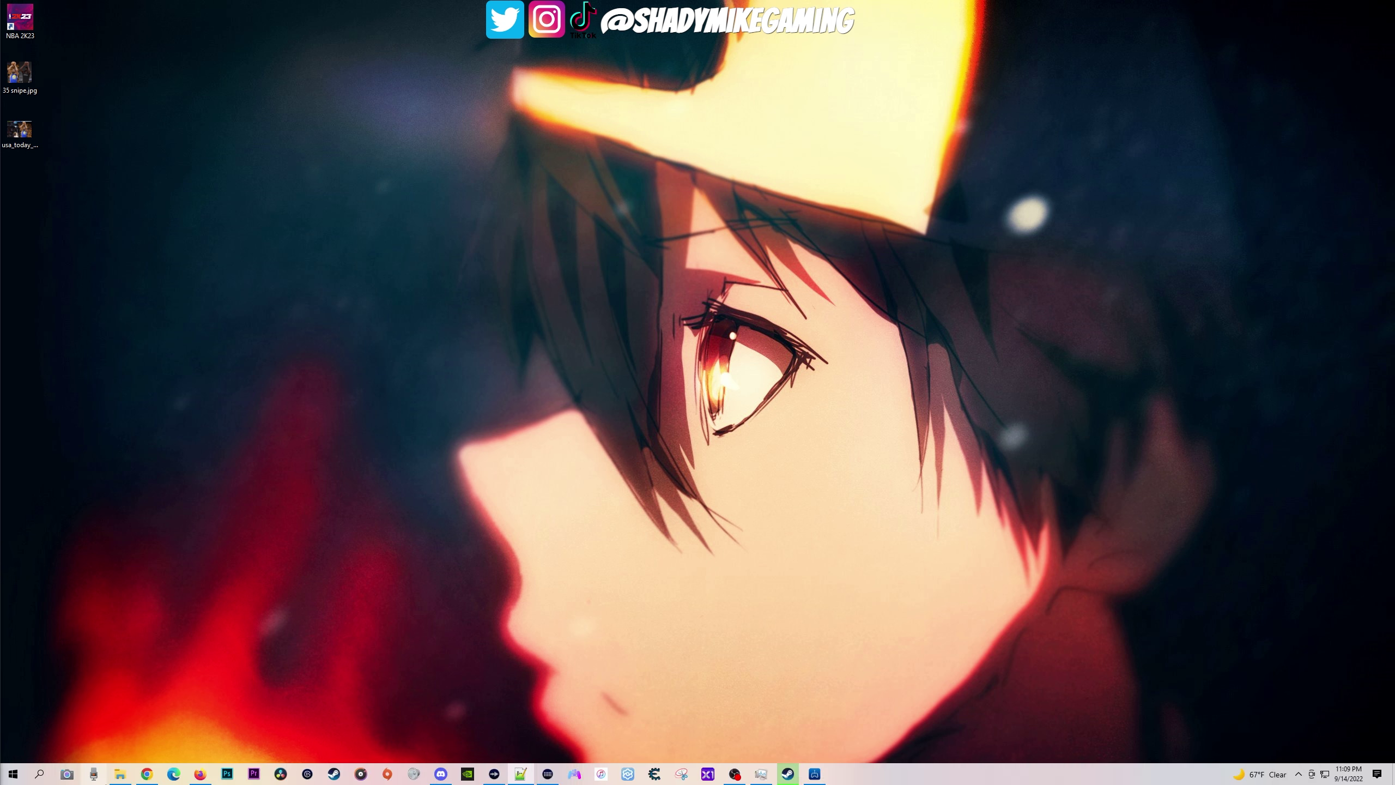
mouse_move(123, 776)
left_click(120, 775)
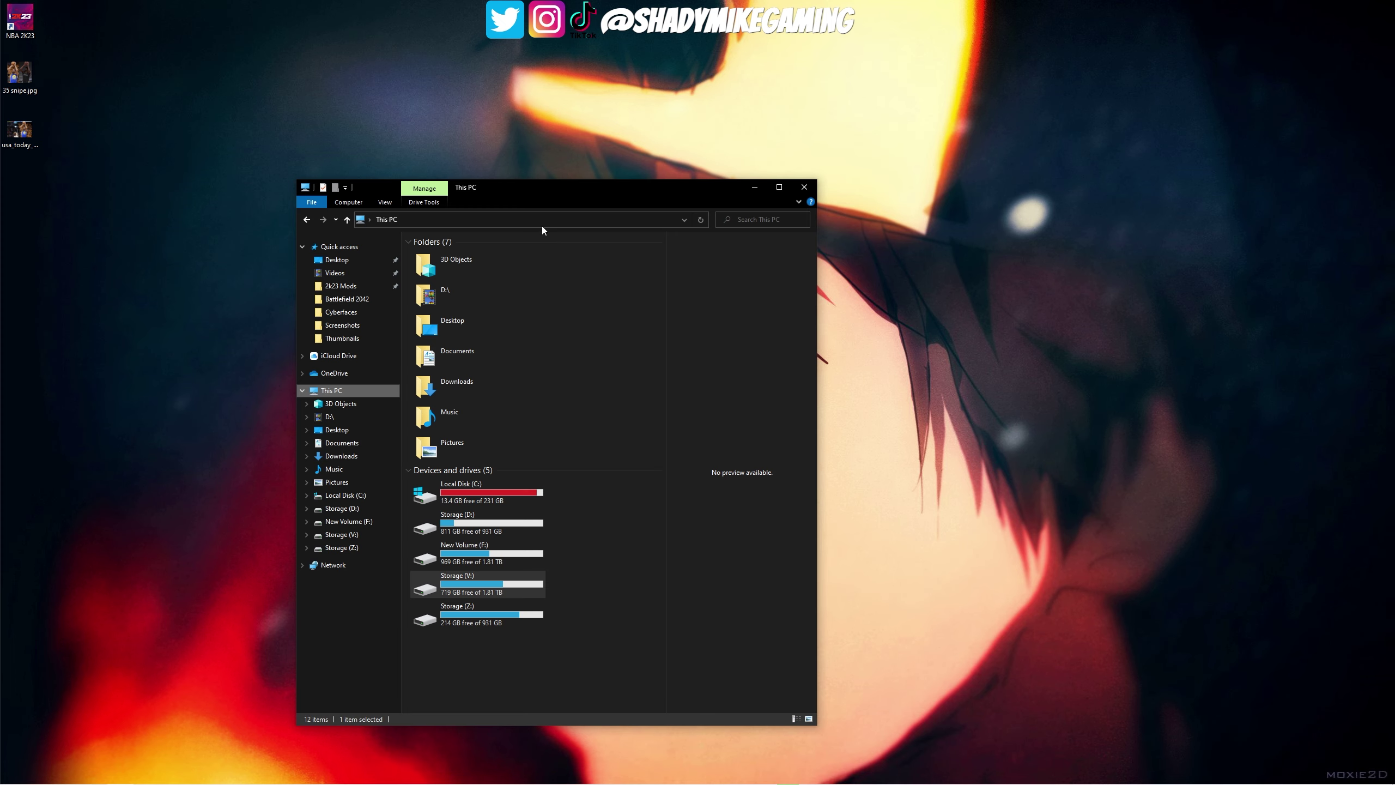
left_click_drag(560, 192, 550, 131)
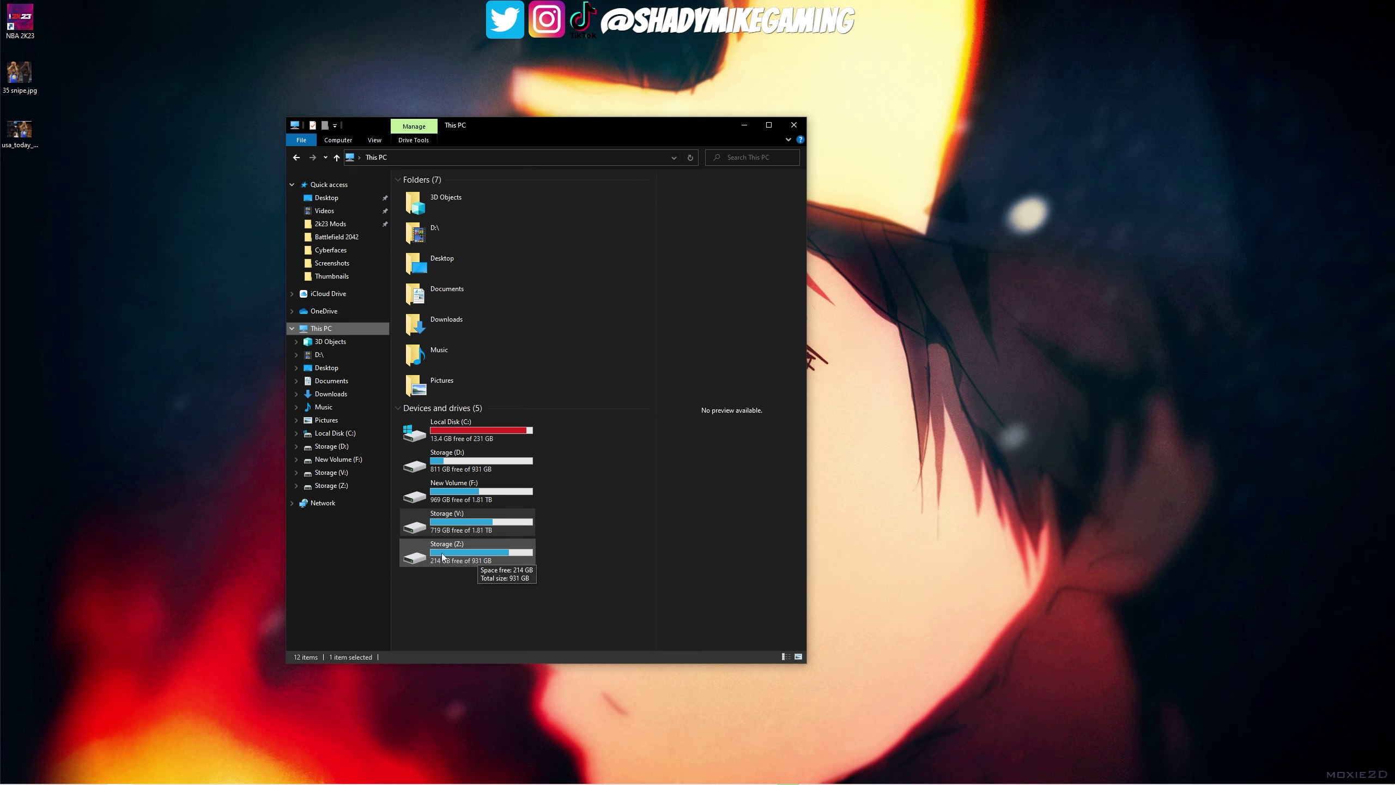
double_click(455, 559)
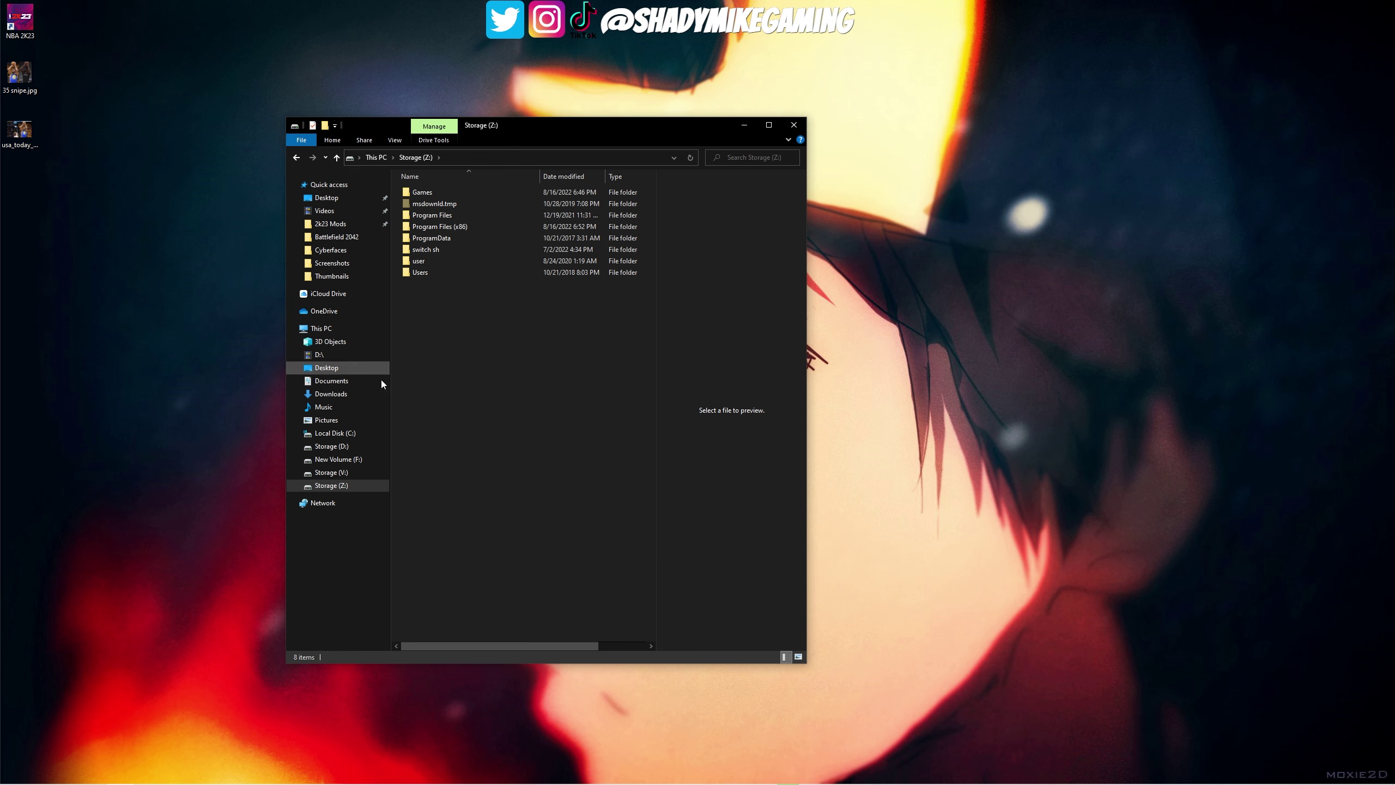
left_click(353, 461)
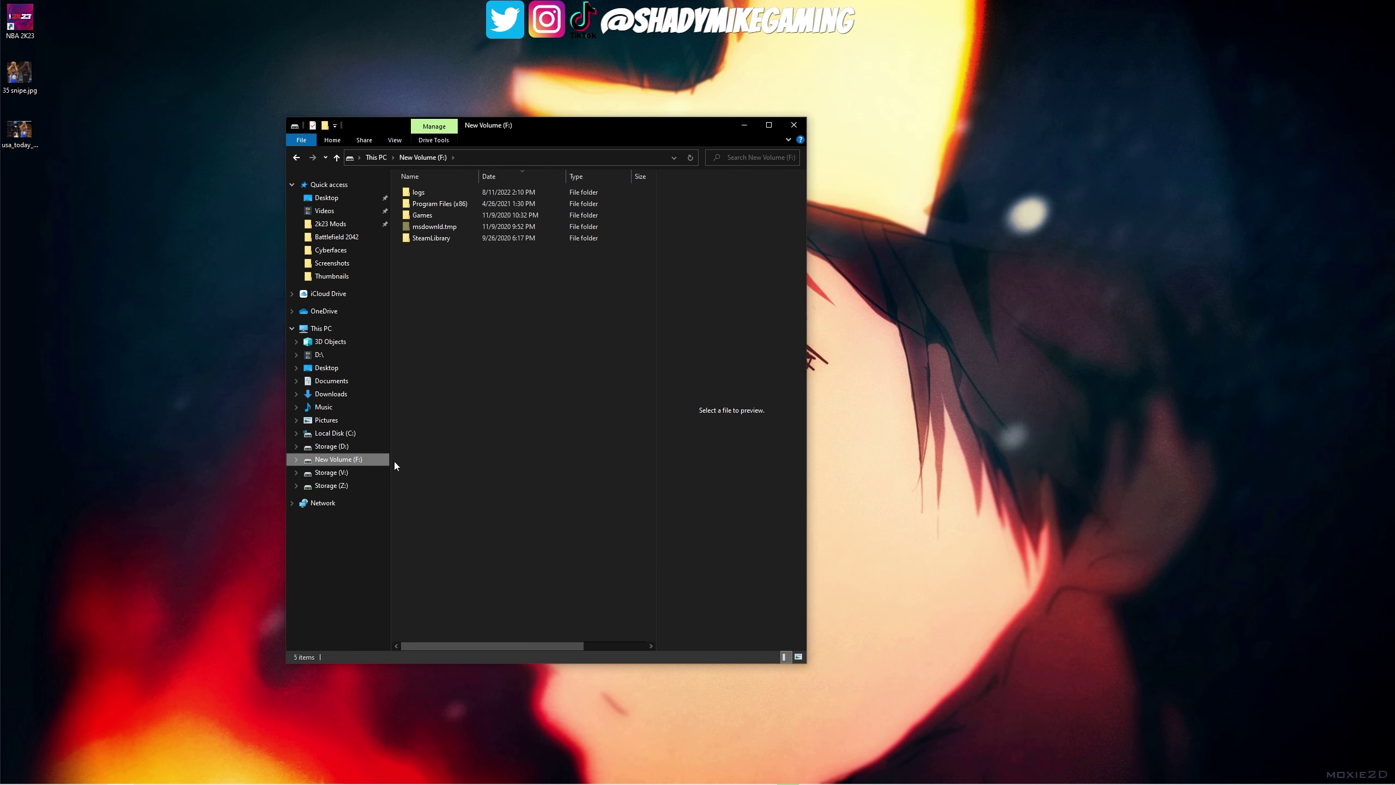
Open the NBA 2K23 game folder inside SteamLibrary\steamapps\common on the F: drive
double_click(428, 239)
double_click(436, 193)
left_click(437, 192)
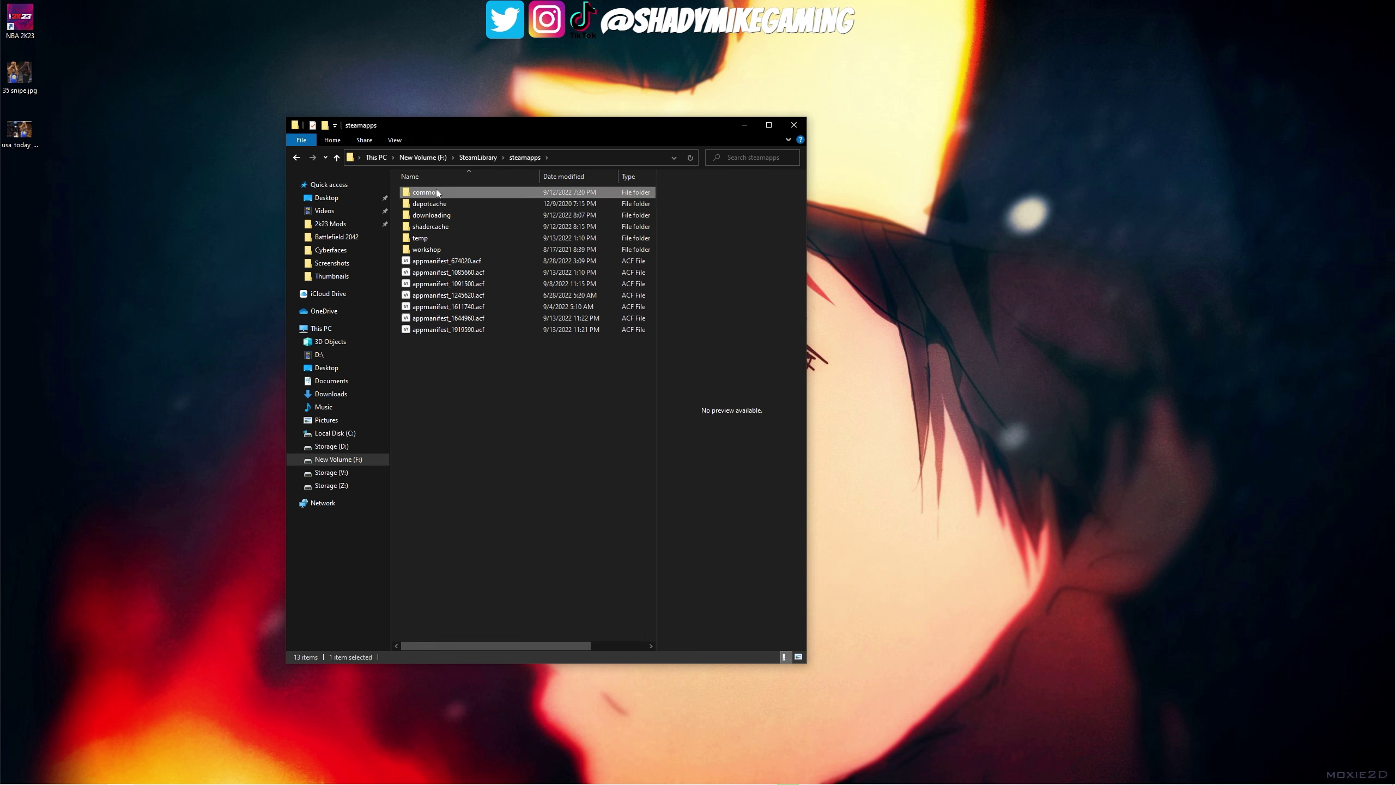
double_click(437, 192)
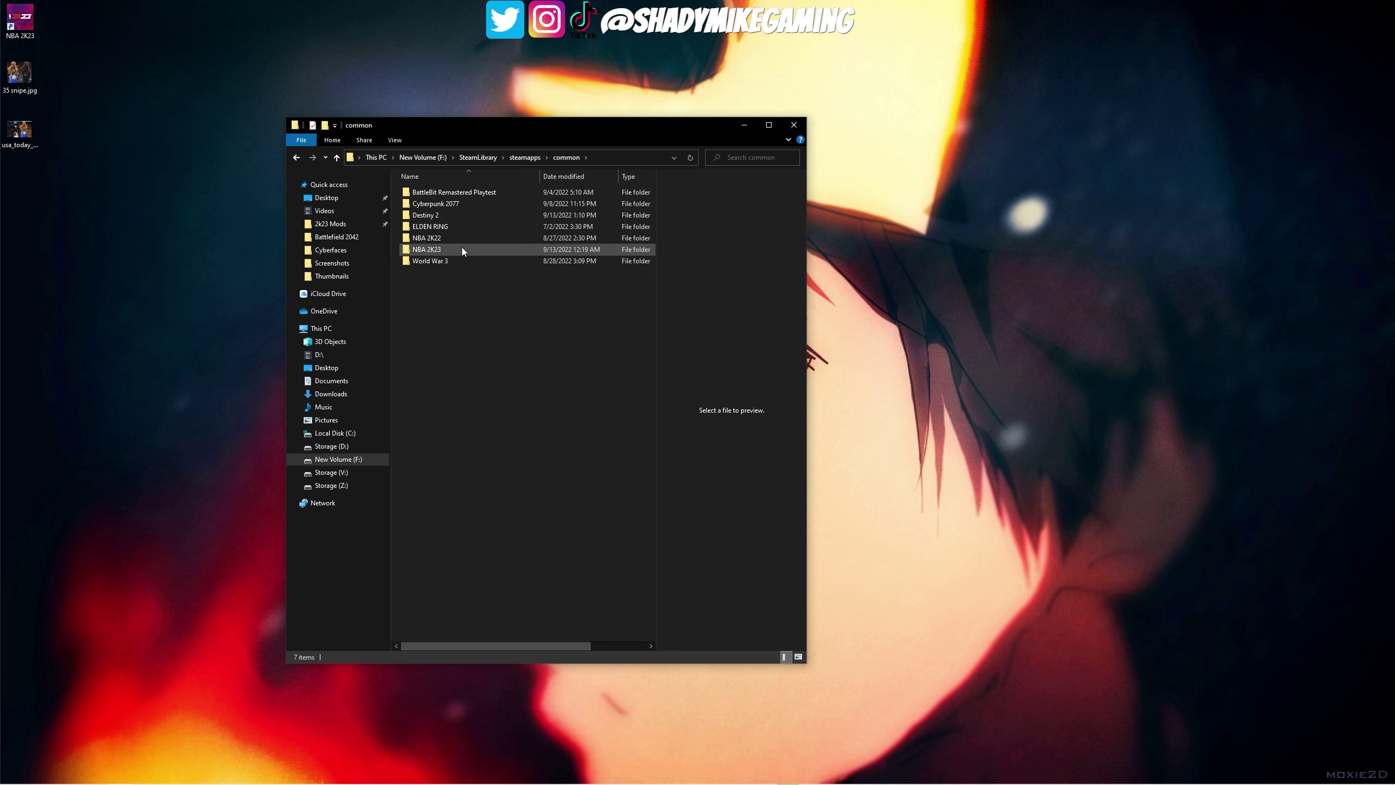
mouse_move(461, 251)
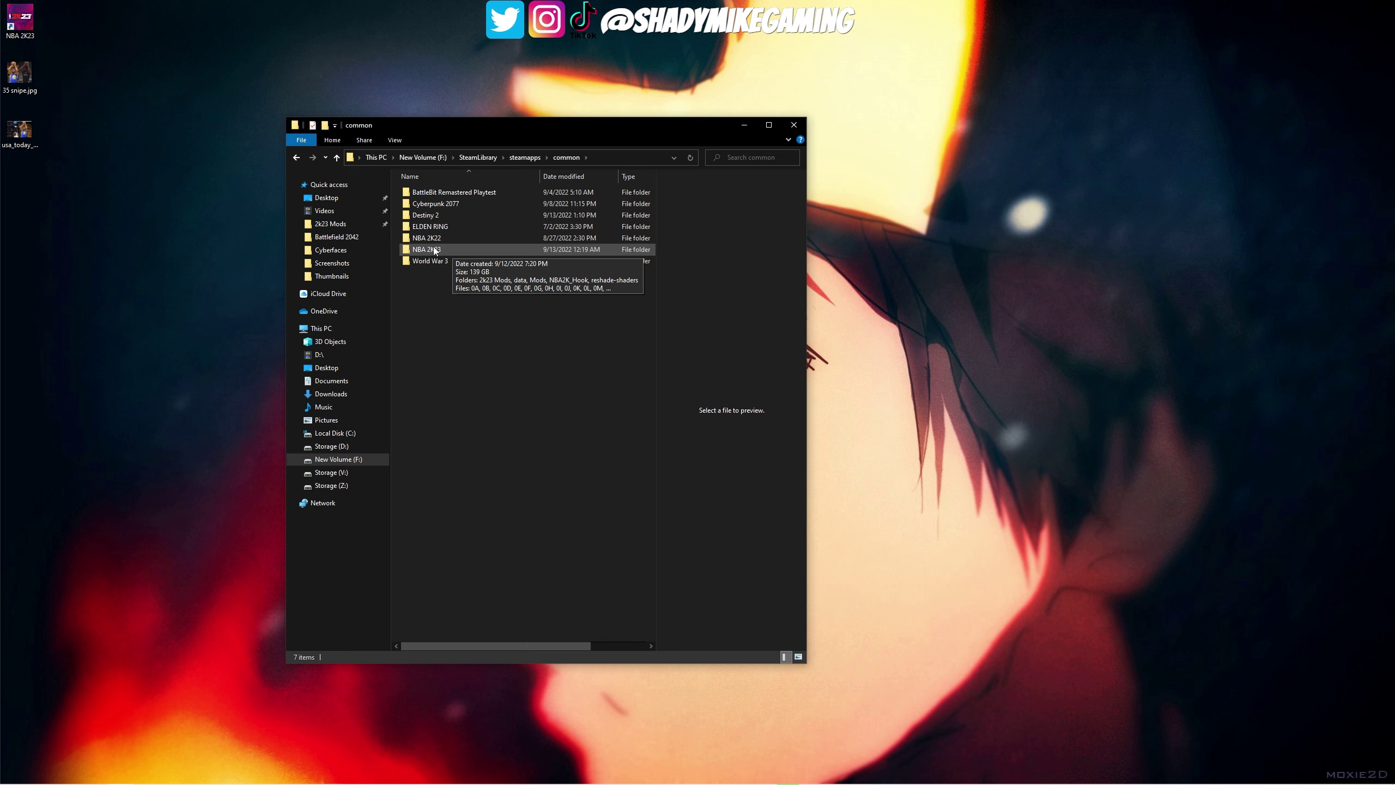
left_click(435, 251)
double_click(435, 251)
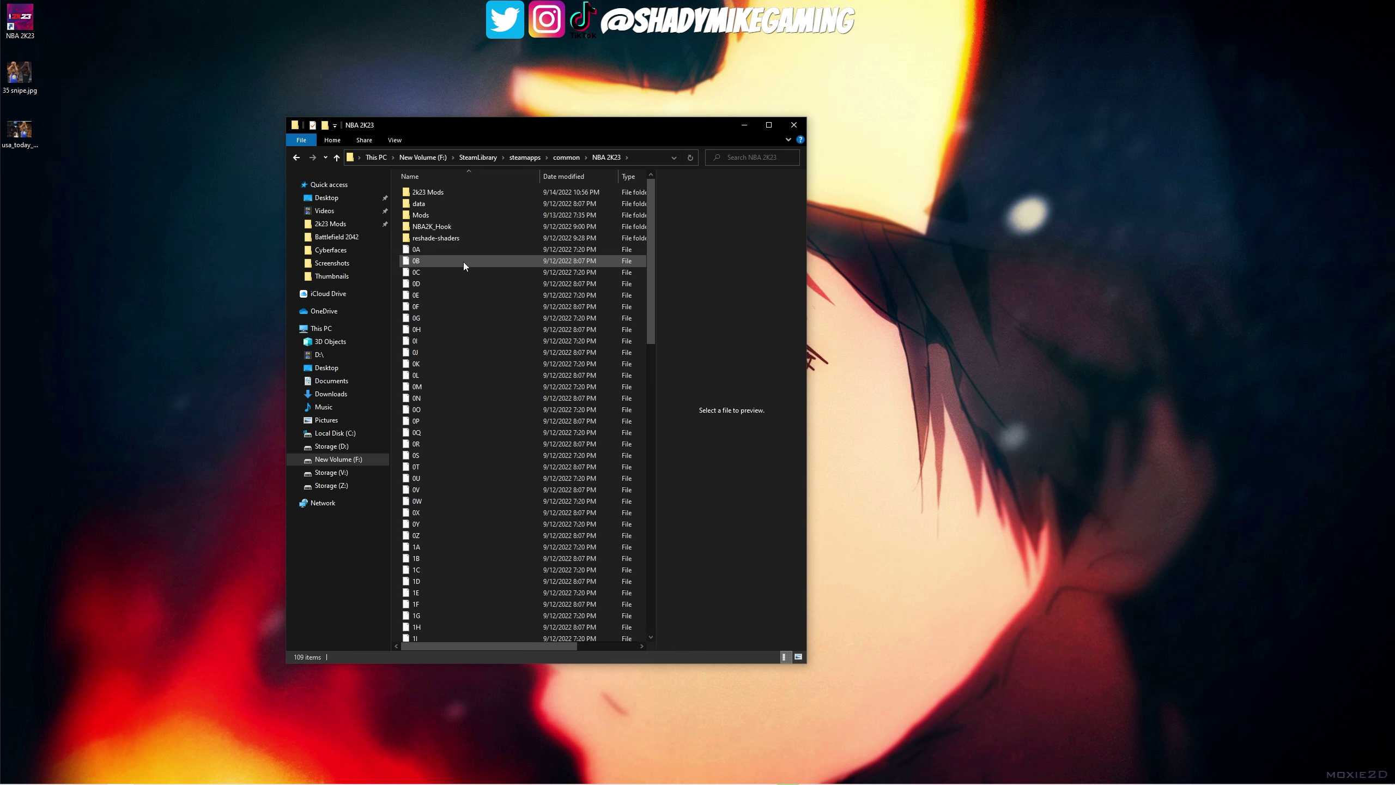
mouse_move(651, 205)
left_mouse_down()
mouse_move(653, 533)
mouse_move(645, 201)
left_mouse_up()
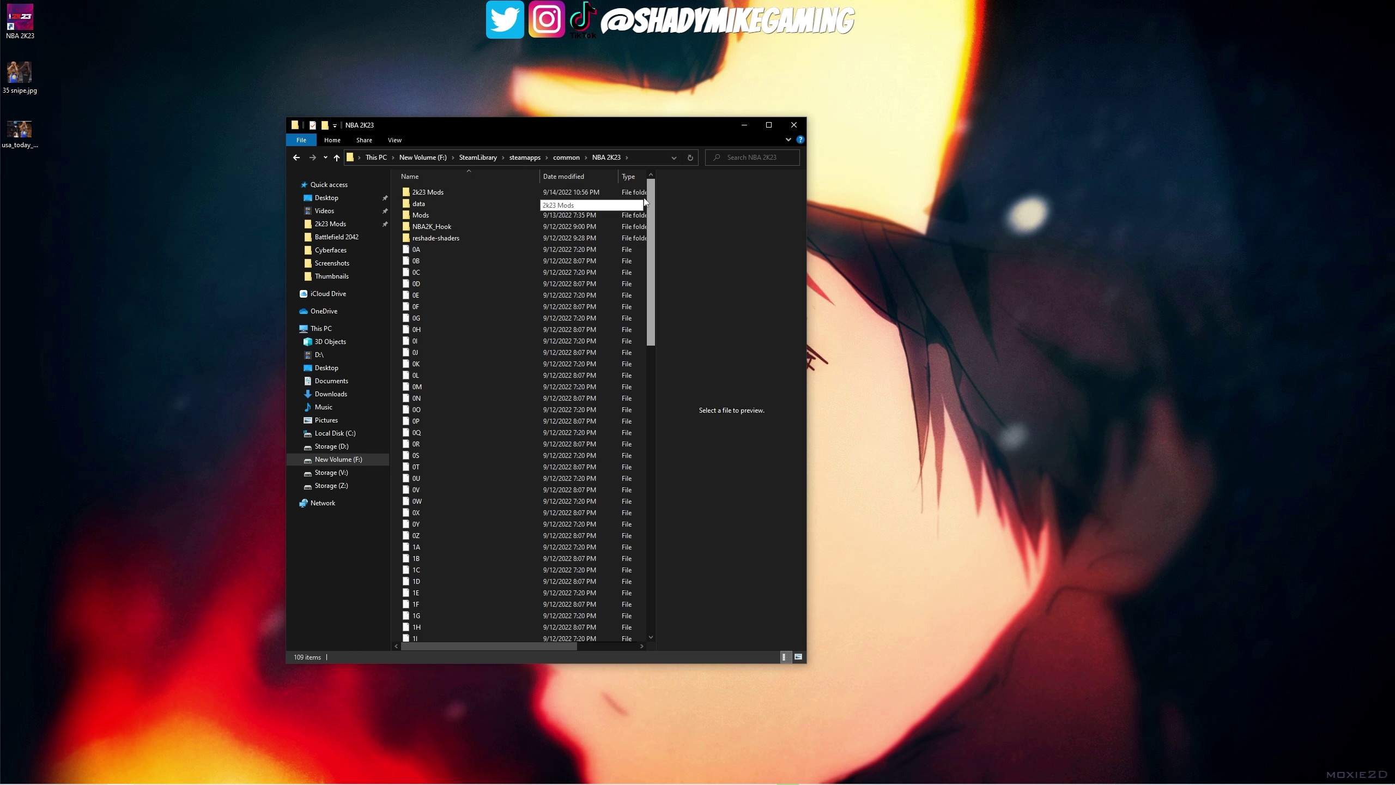
Return to the root of New Volume (F:) and retrace the path through SteamLibrary, steamapps and common to NBA 2K23
left_click(422, 158)
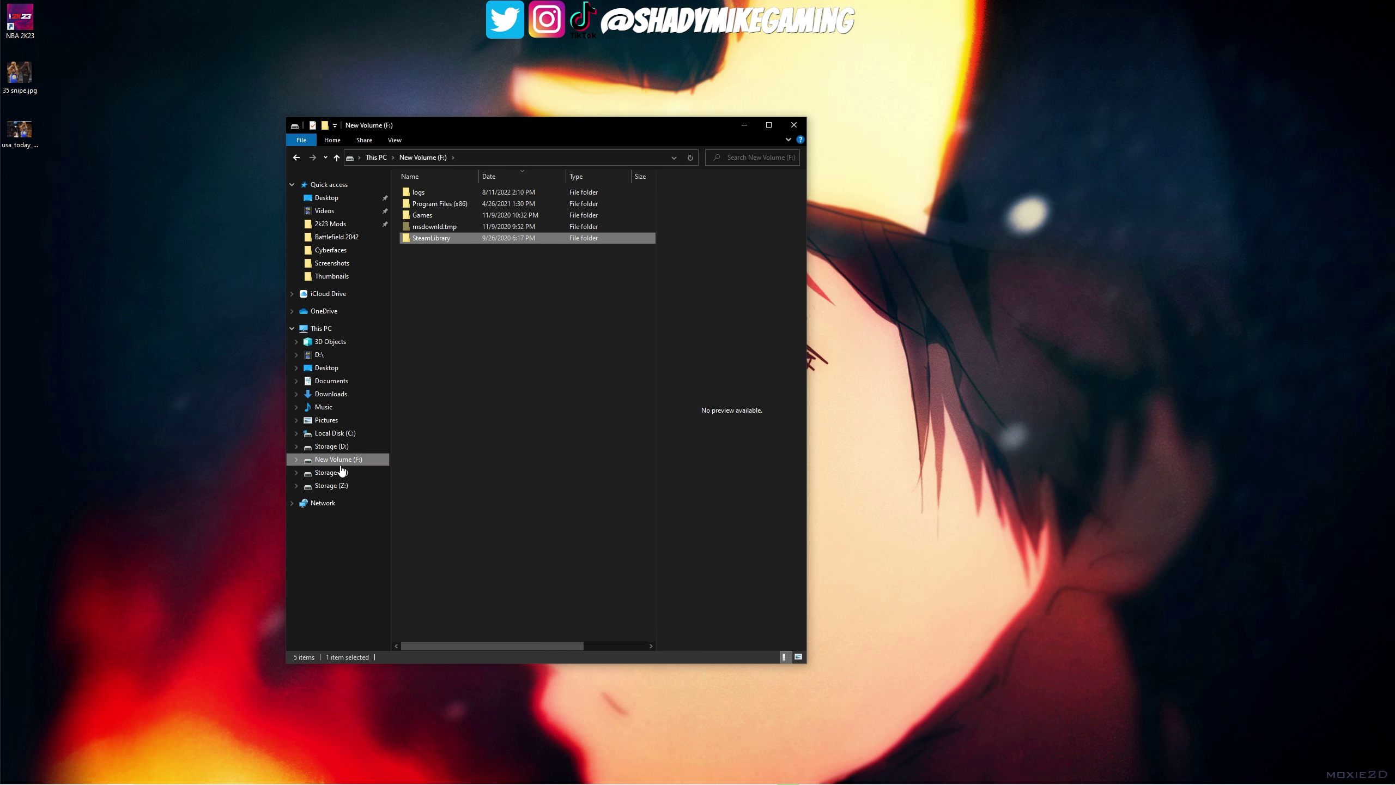
double_click(438, 241)
left_click(441, 196)
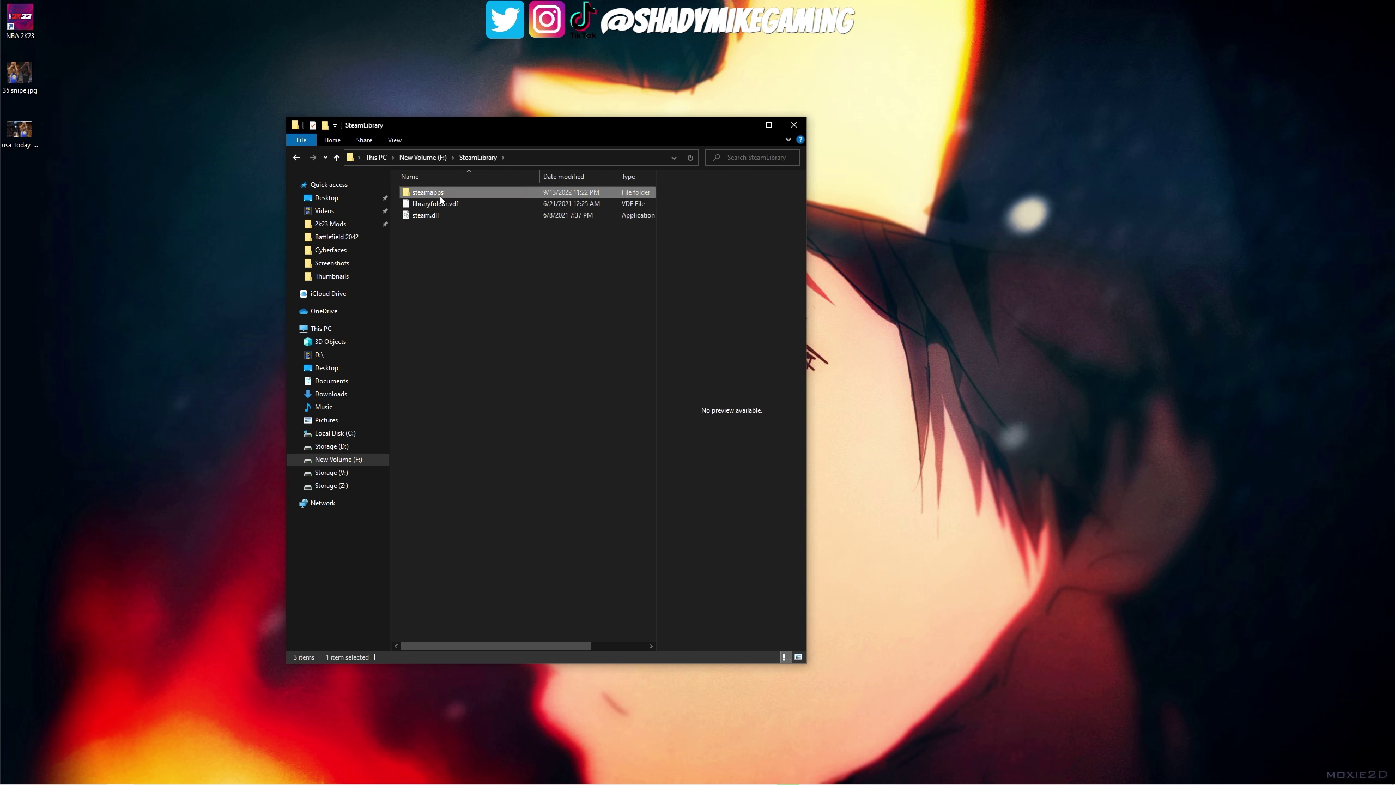
double_click(441, 193)
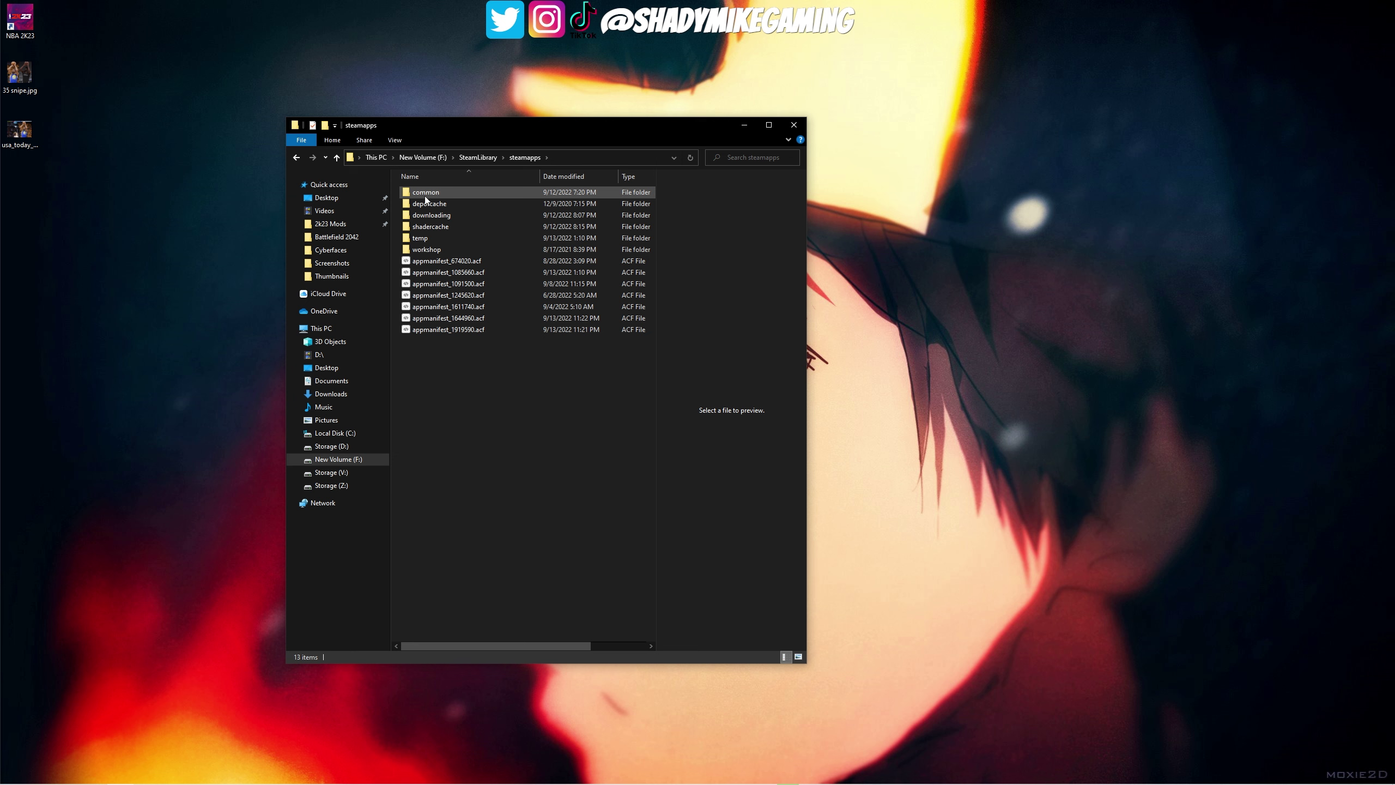
double_click(425, 194)
double_click(445, 251)
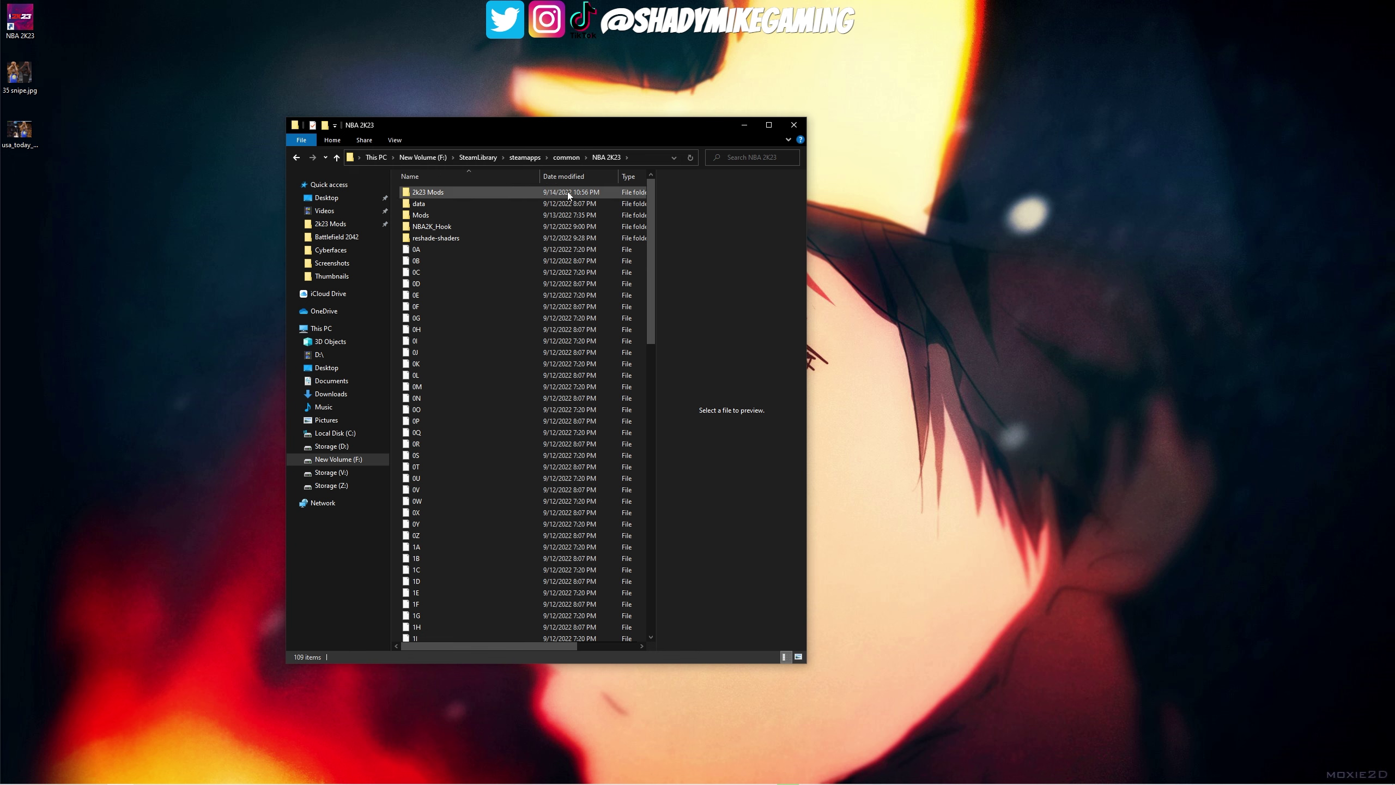
Browse Storage (Z:) to Program Files (x86)\Steam\steamapps\common and examine the installed game folders
left_click(378, 158)
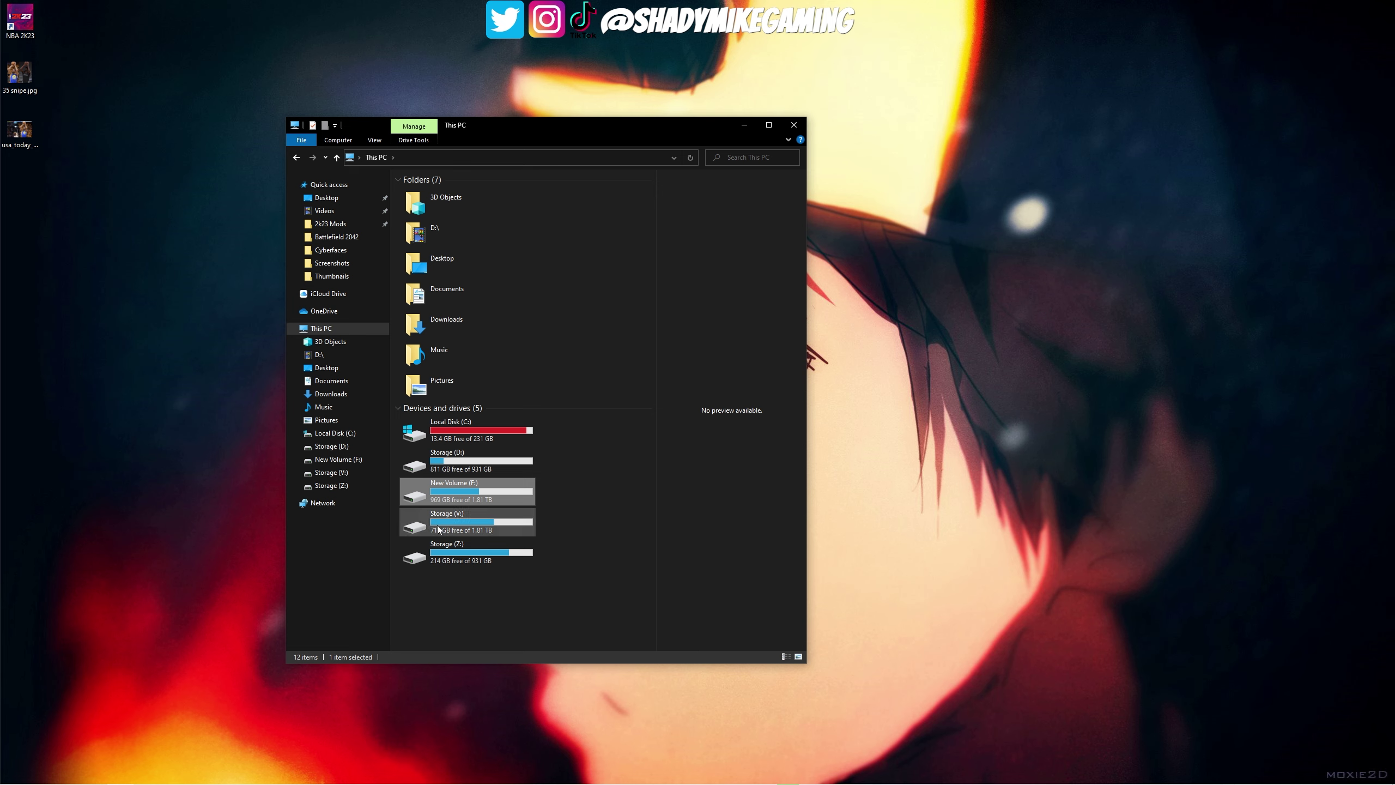
double_click(455, 560)
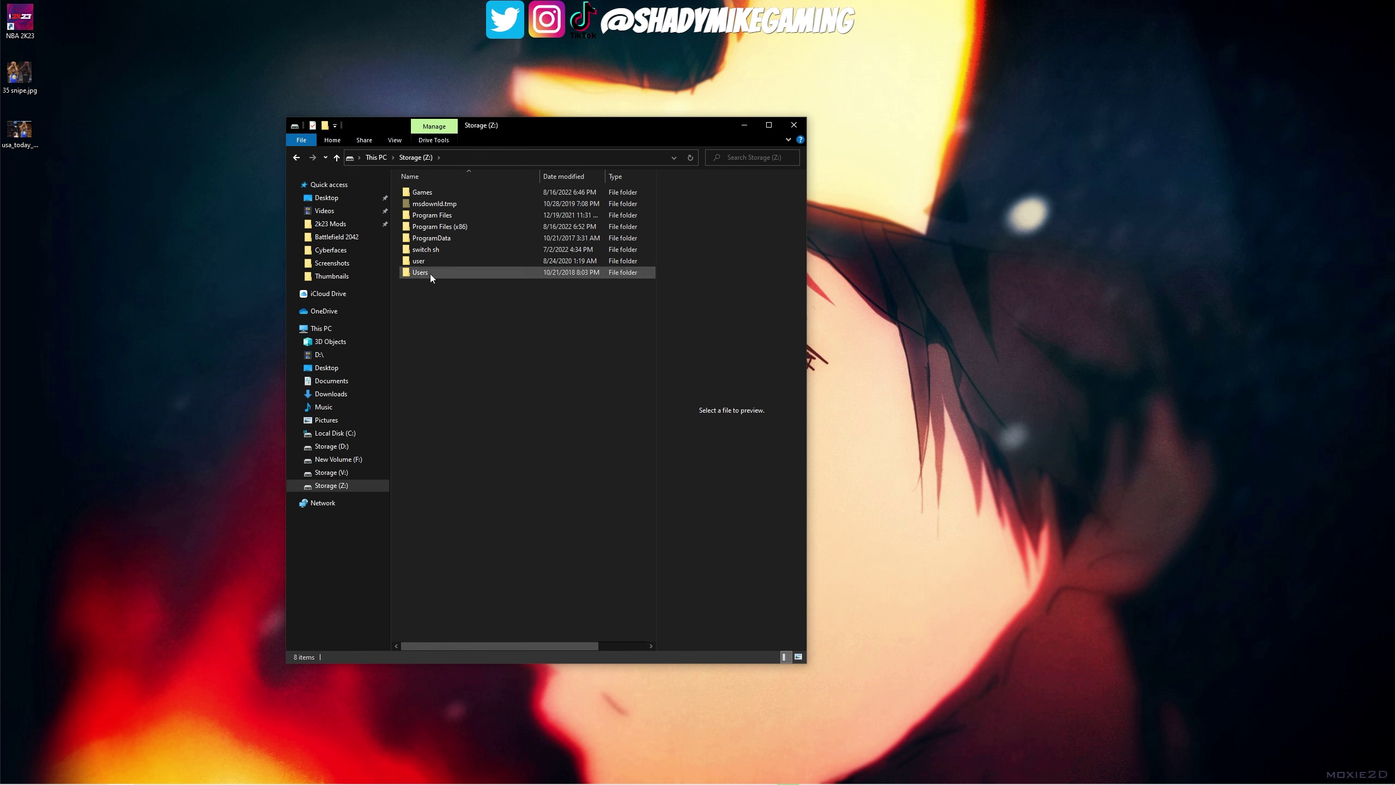
double_click(449, 227)
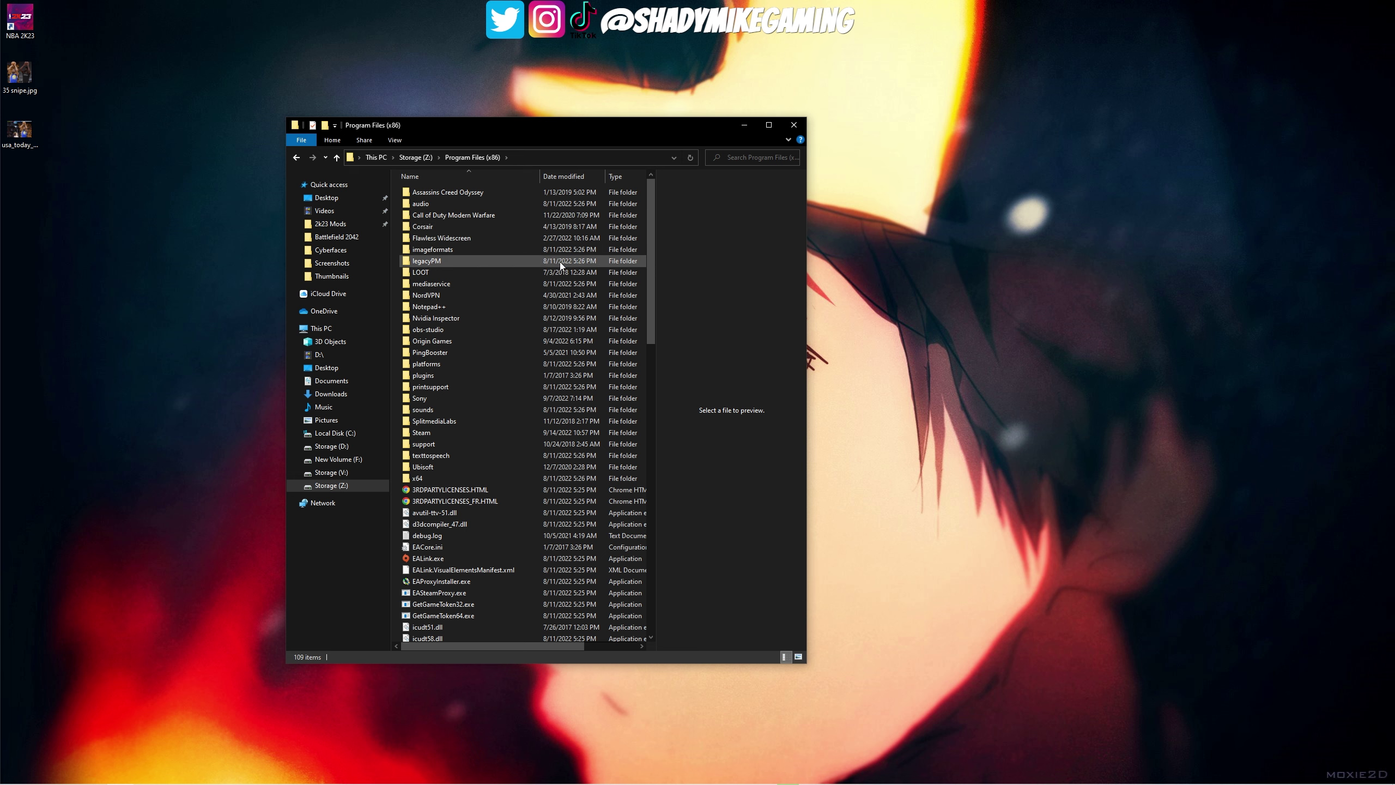
double_click(431, 433)
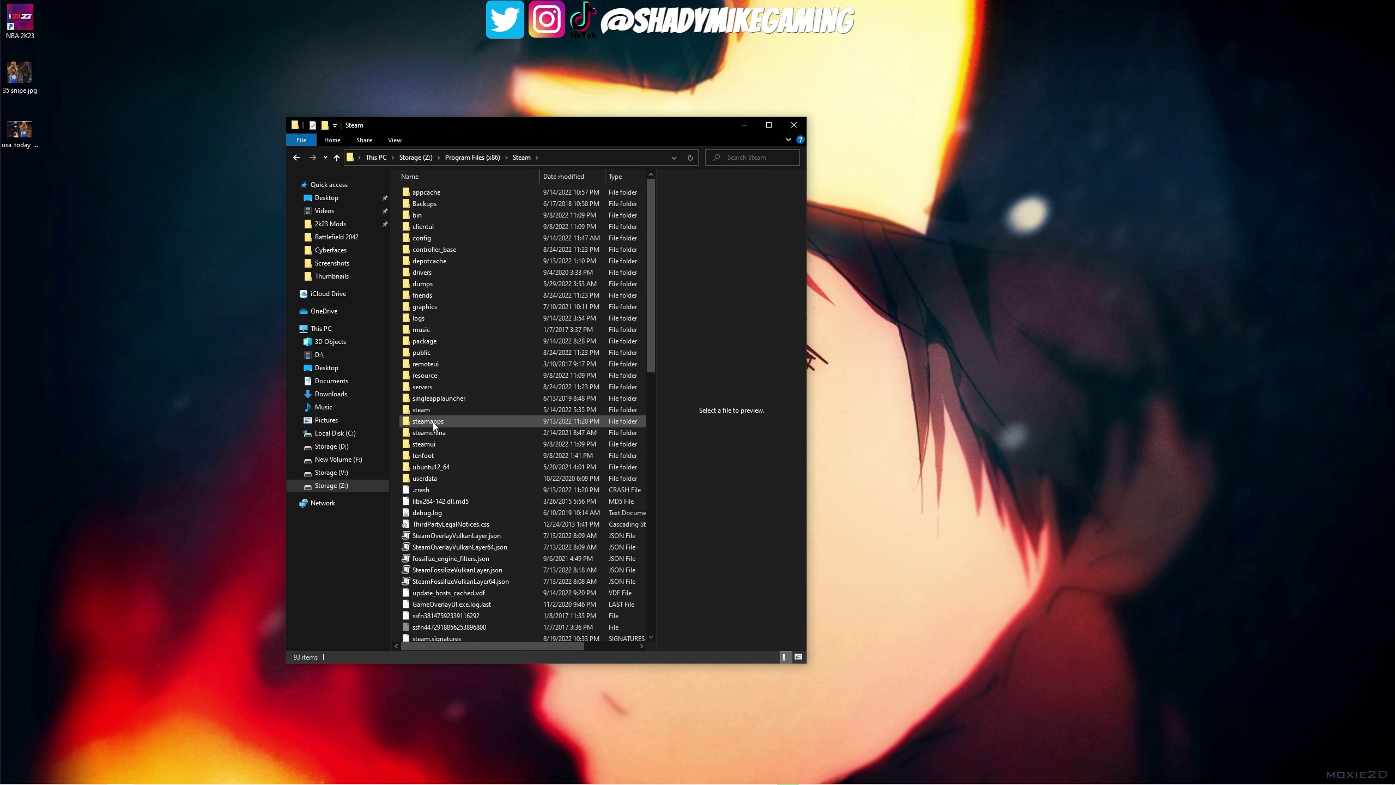
double_click(434, 421)
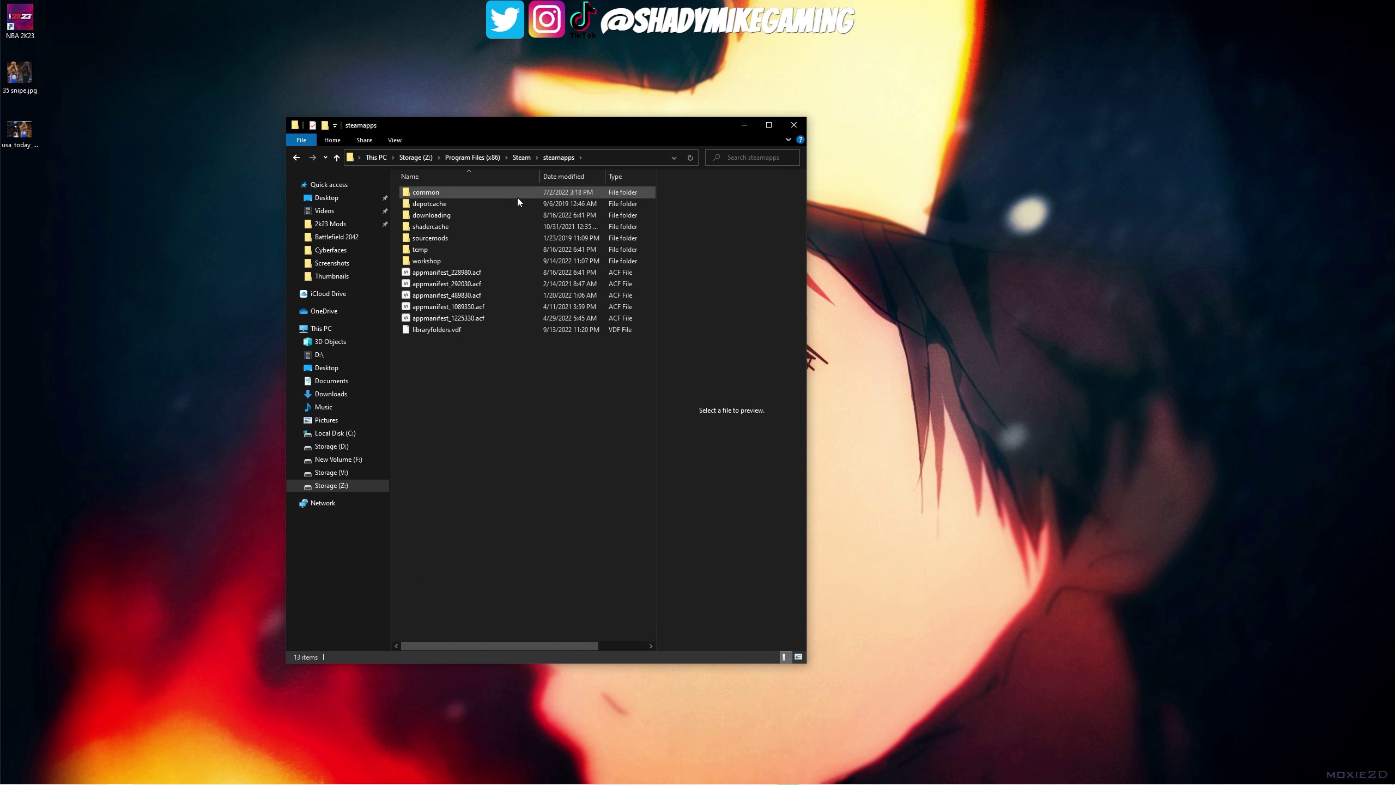
double_click(422, 193)
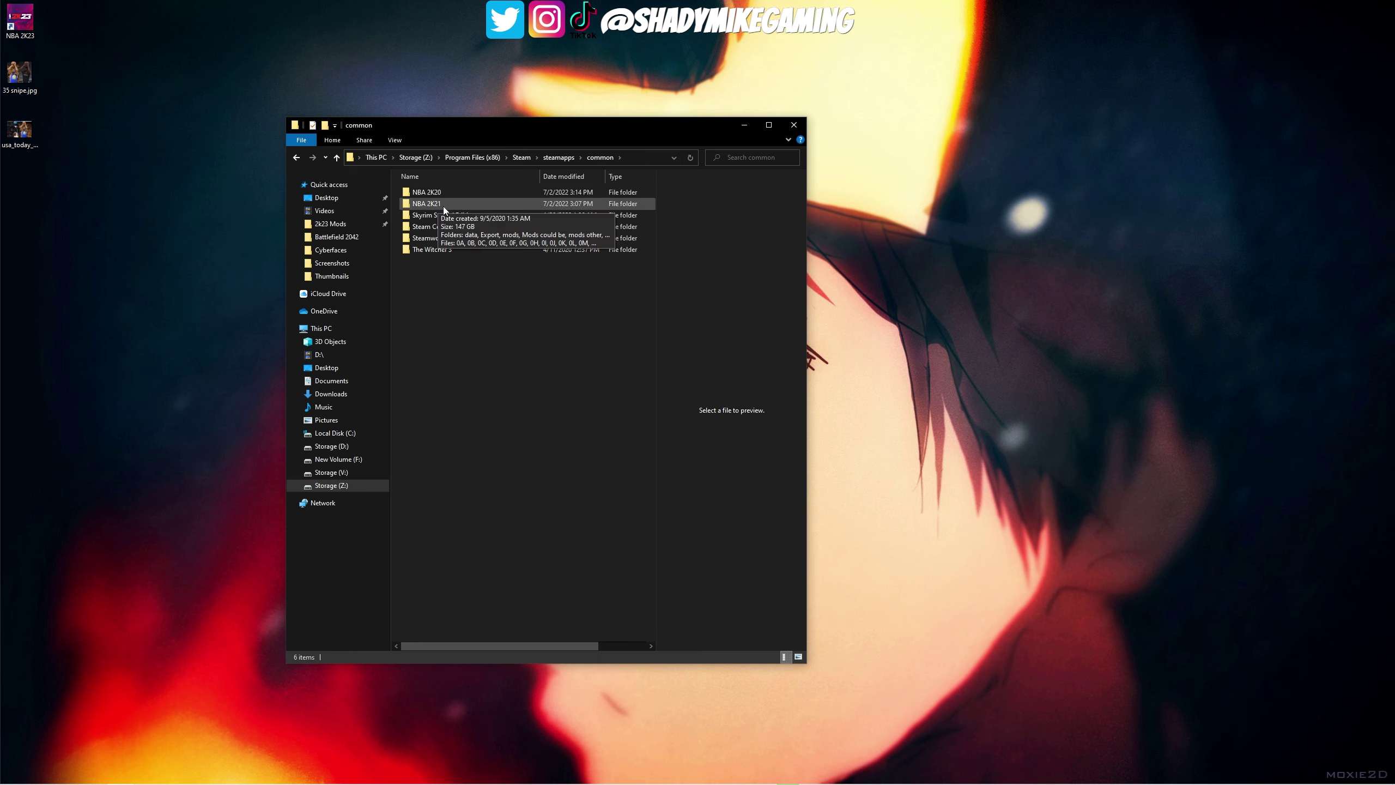
mouse_move(417, 197)
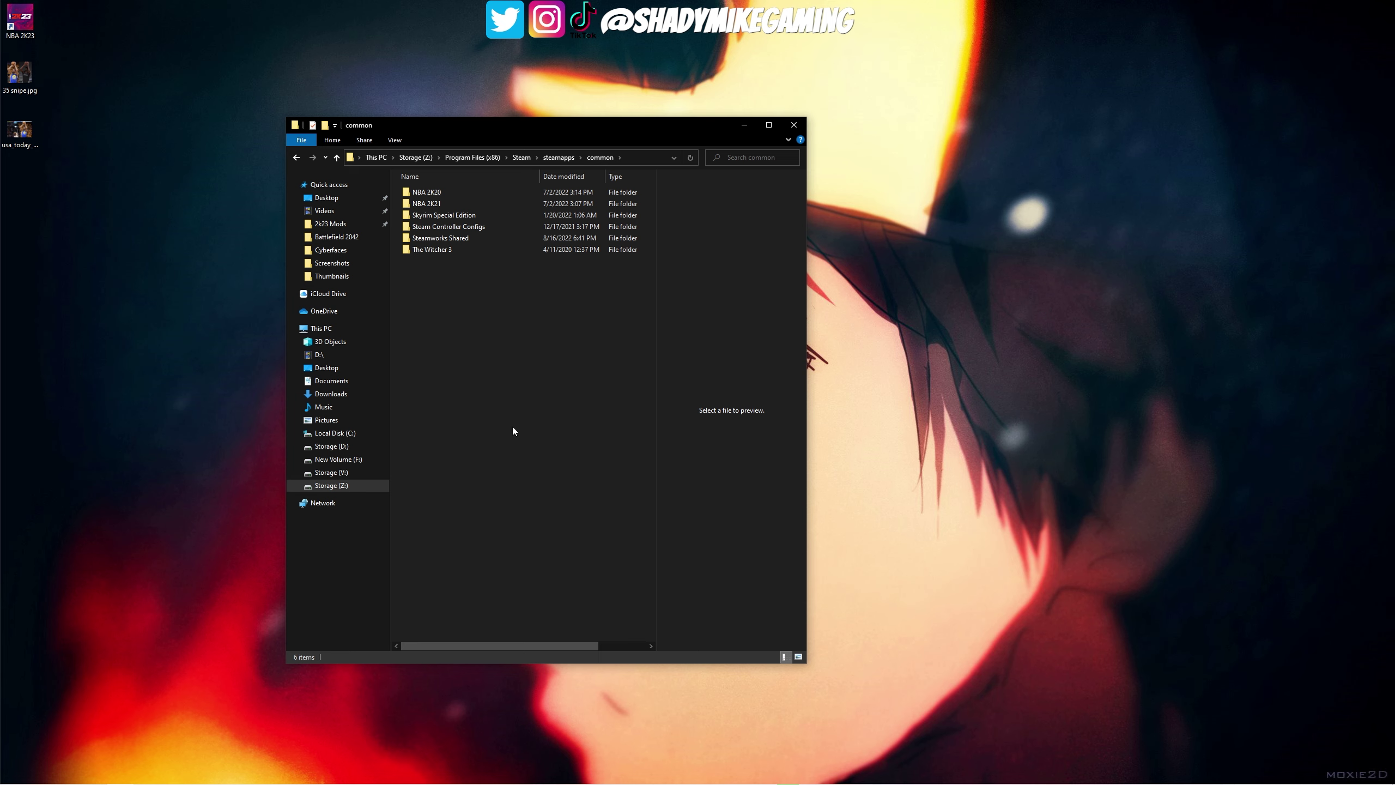
Go to SteamLibrary\steamapps\common on the F: drive and pin the NBA 2K23 folder to Quick access
left_click(337, 460)
double_click(434, 236)
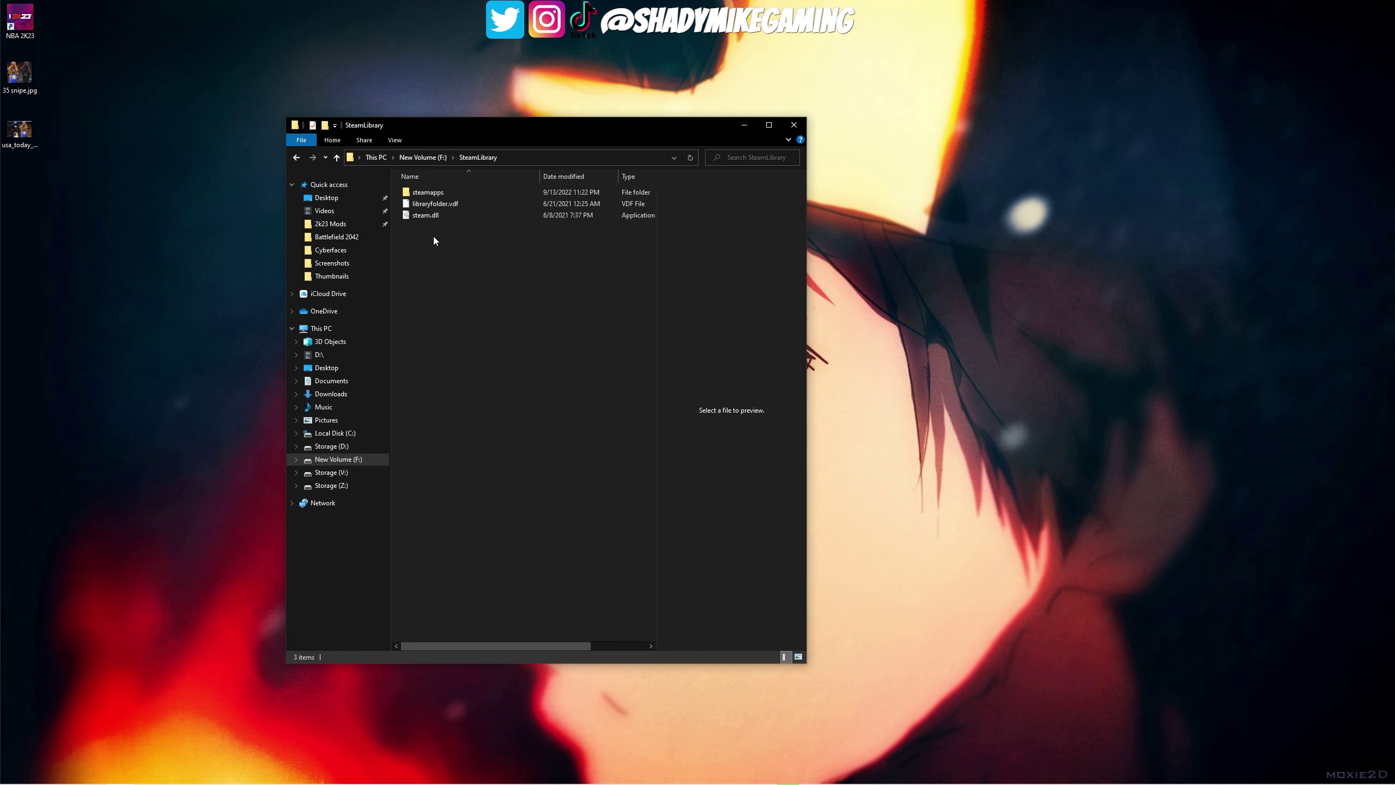
double_click(440, 193)
double_click(443, 192)
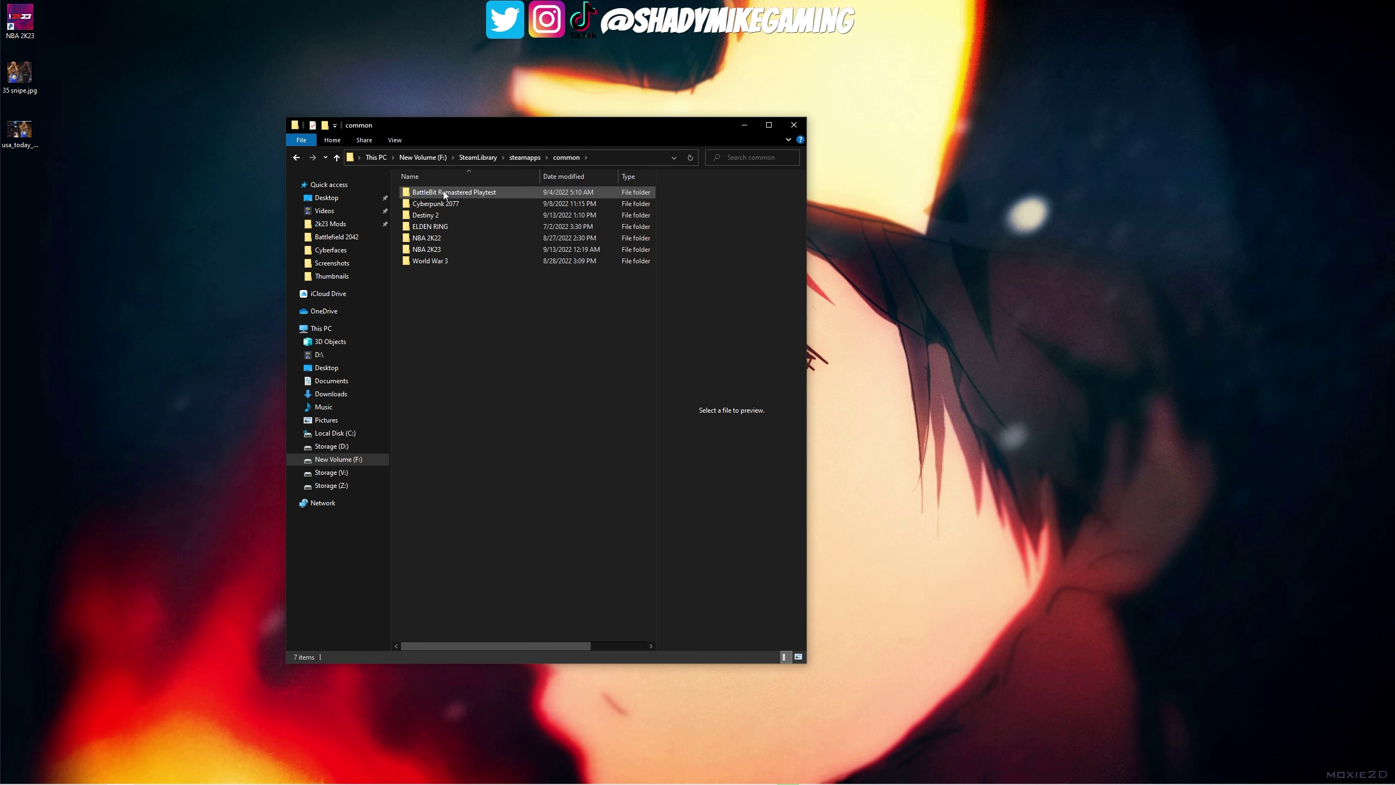
right_click(426, 251)
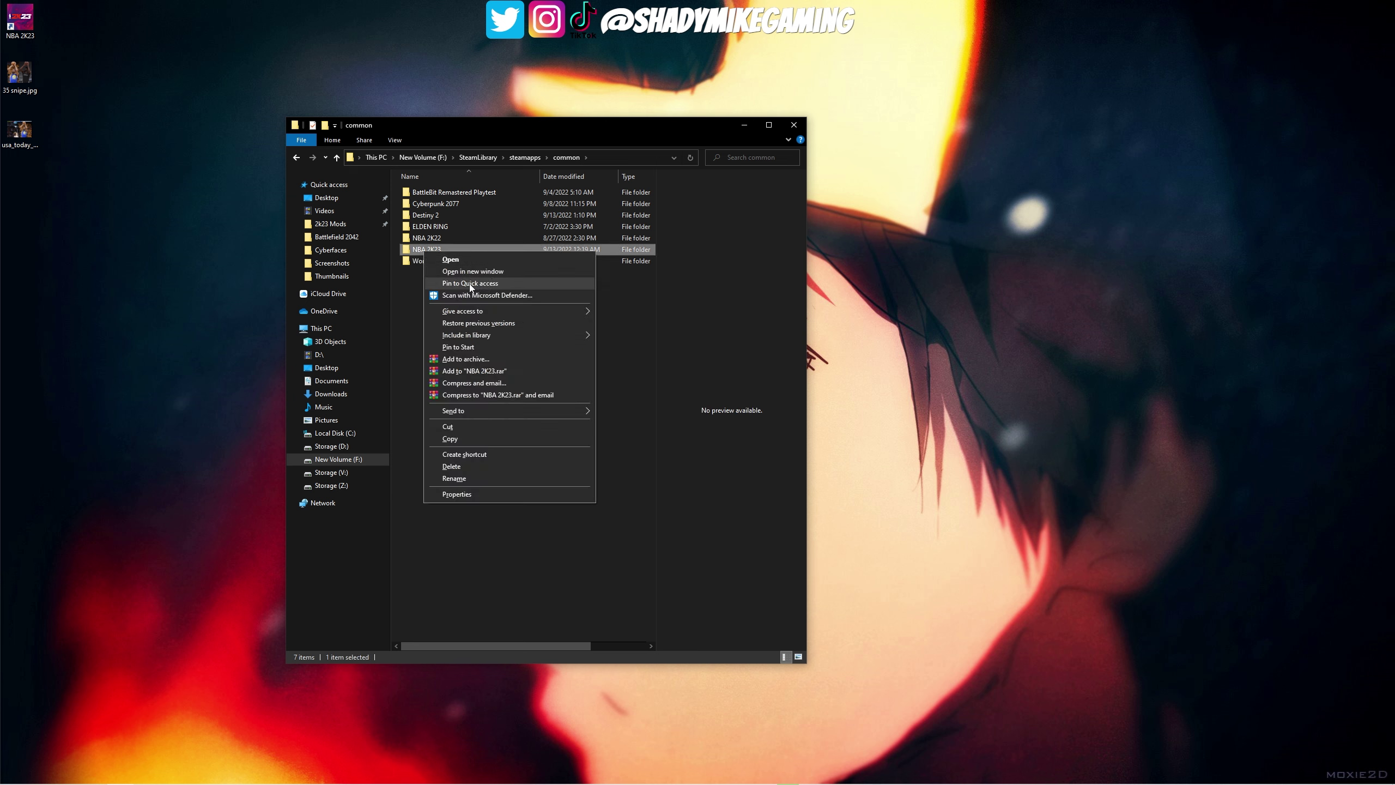
left_click(445, 283)
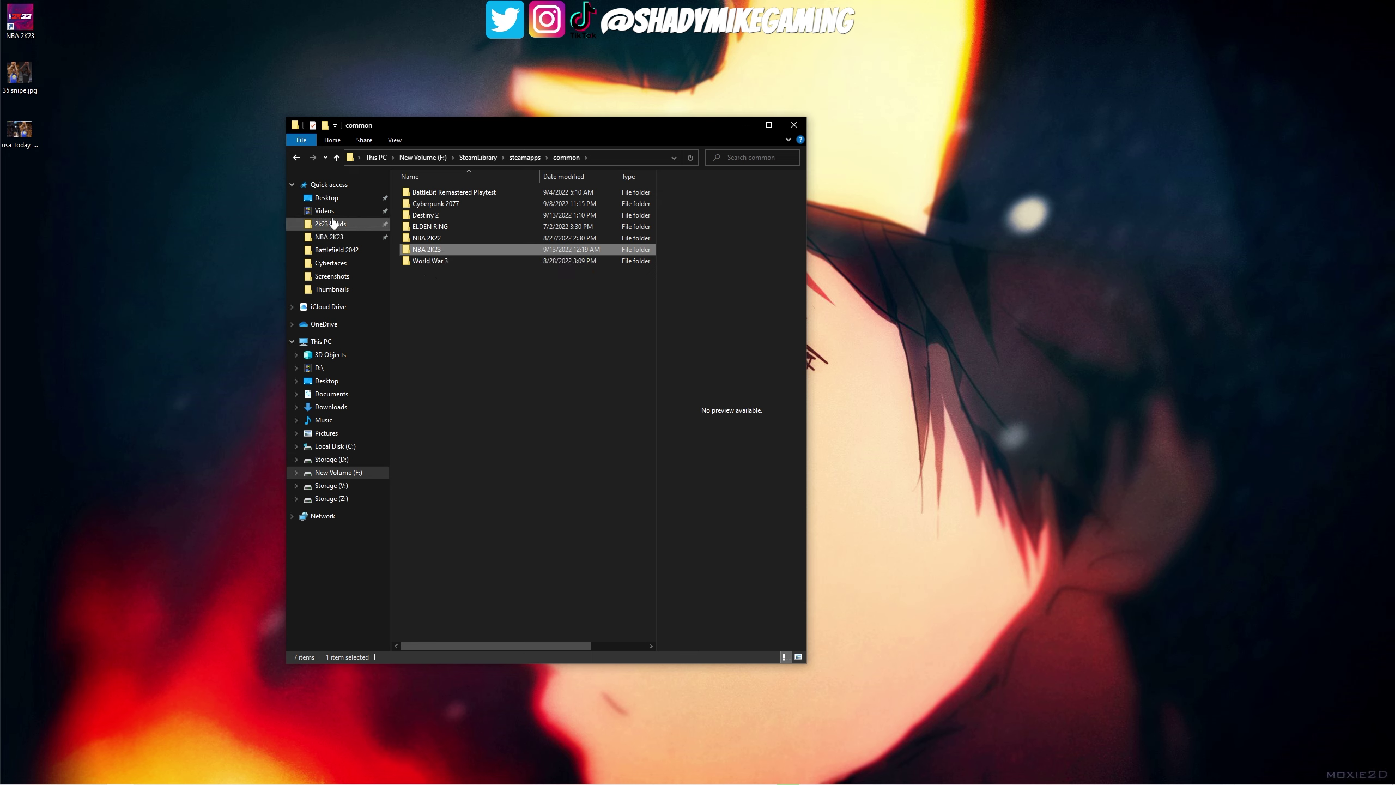
Open the NBA 2K23 folder from its Quick access shortcut and review the game's root contents
left_click(345, 242)
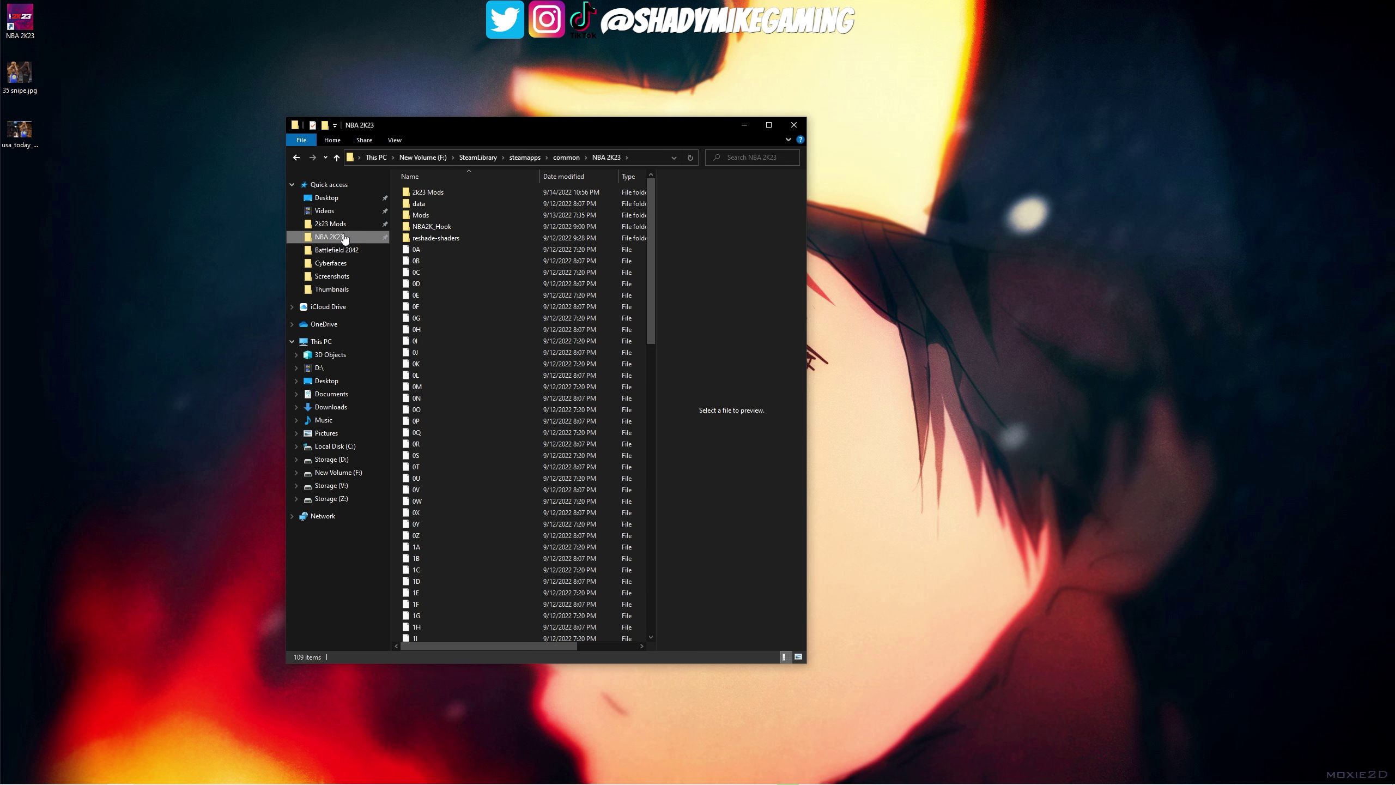
left_click_drag(646, 220, 670, 192)
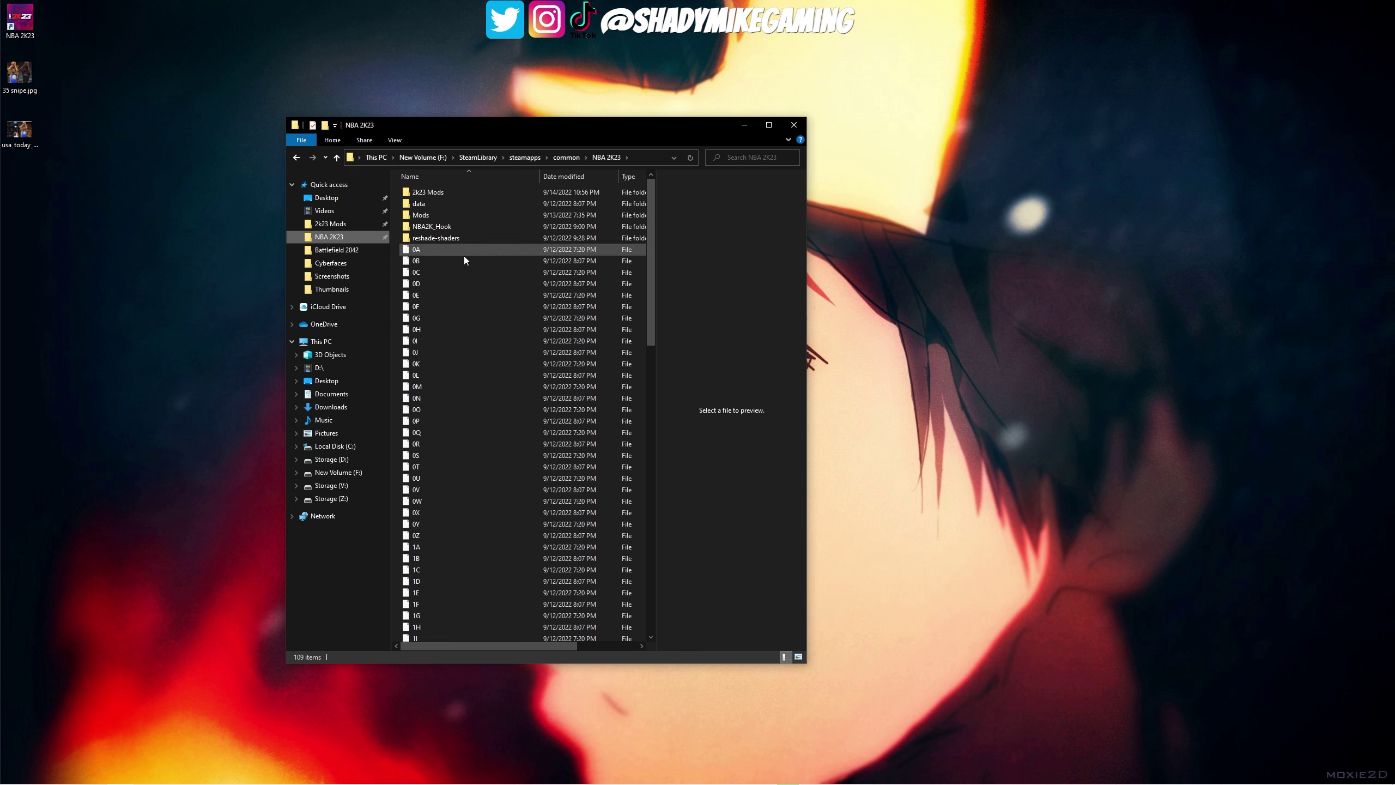
left_click(339, 230)
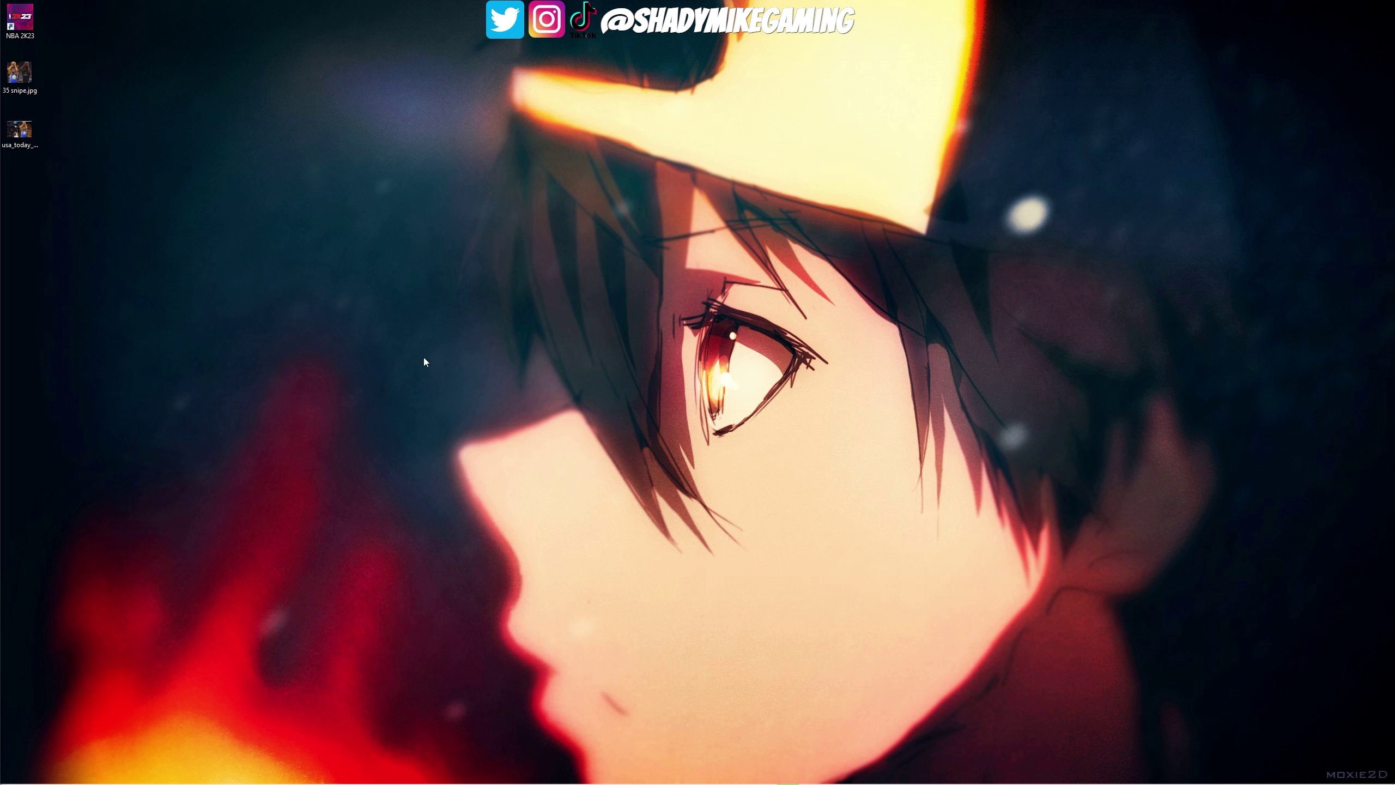
Create a new folder on the desktop and name it "2k23 mods"
right_click(468, 388)
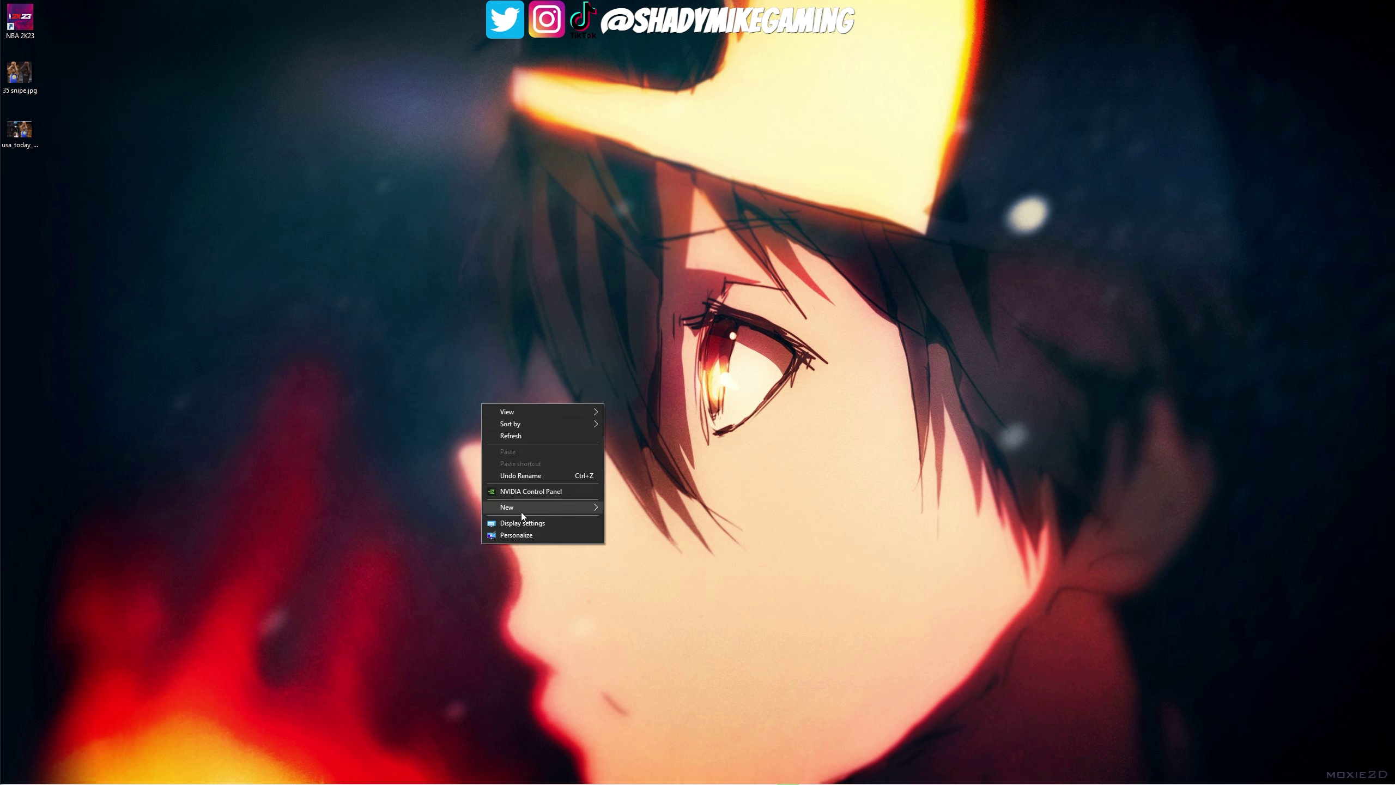
mouse_move(520, 508)
left_click(660, 511)
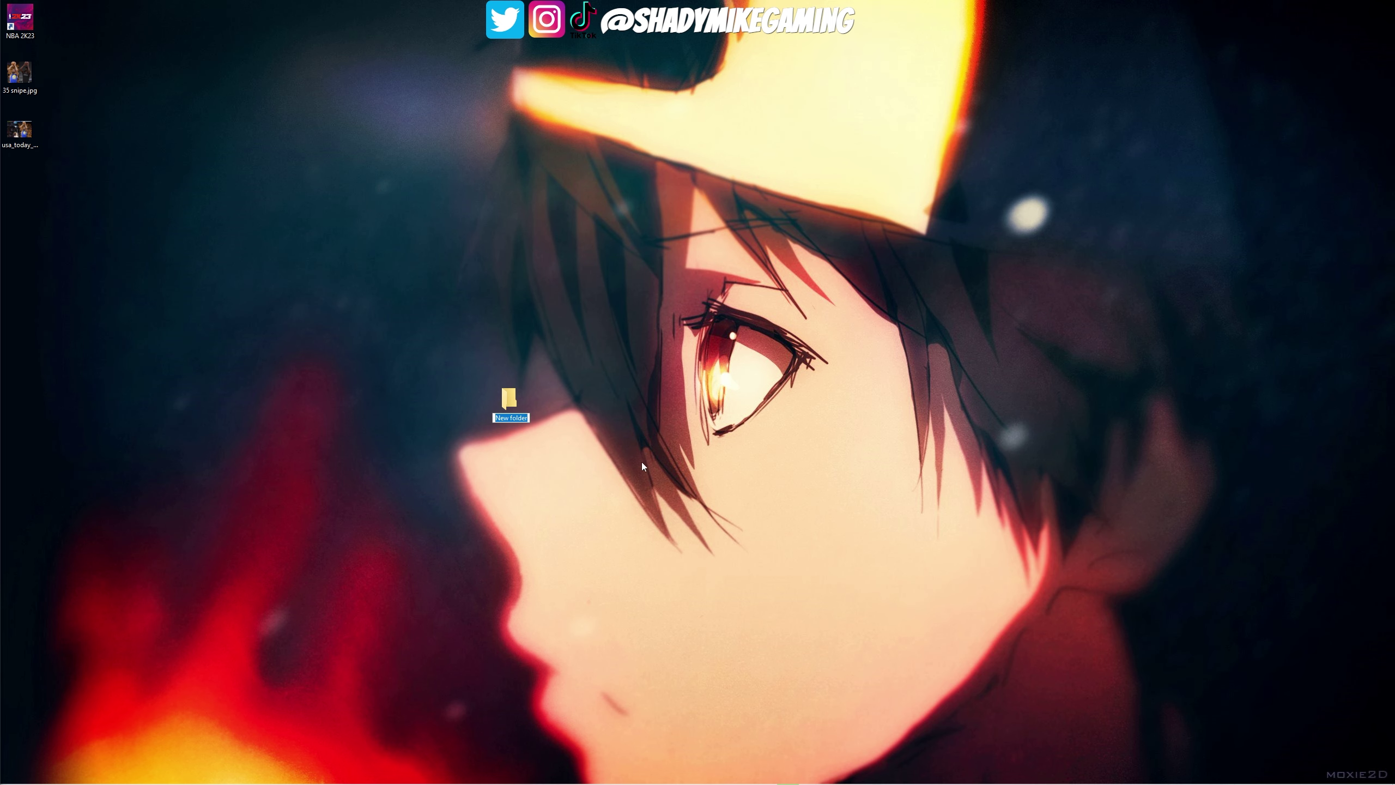
type("2k23 mod")
key("Escape")
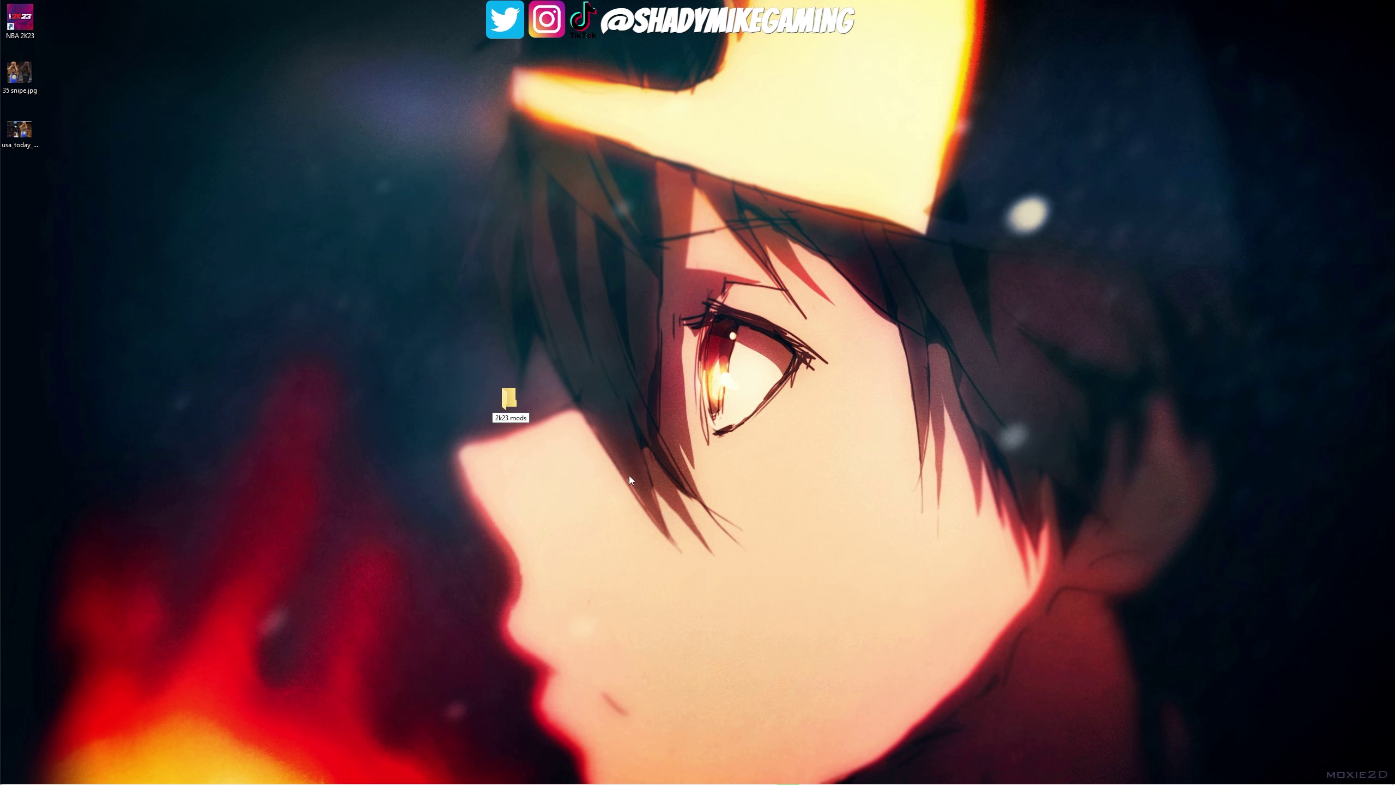
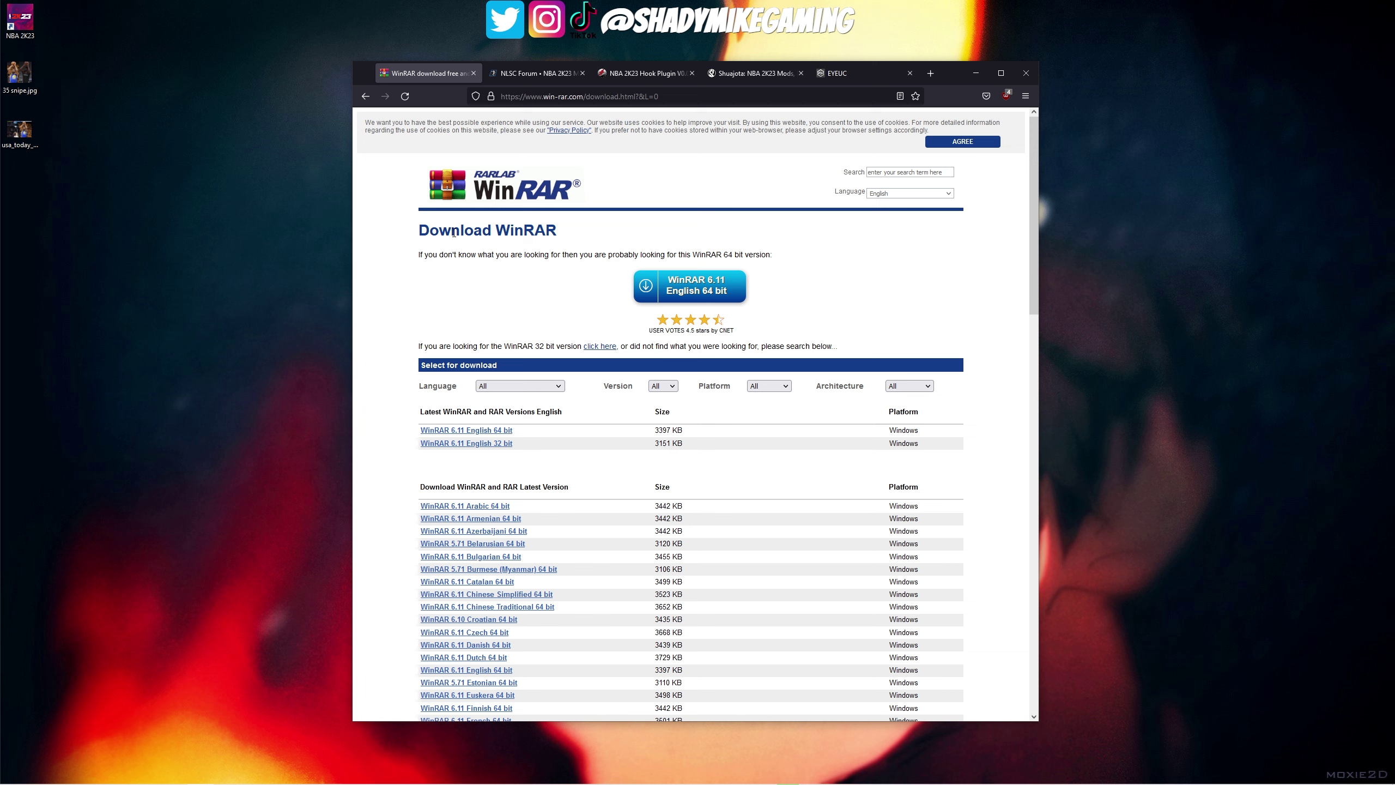
In the web browser, show the NBA 2K23 Hook Plugin V0.0.18 (Mods Folder) page and examine its title
left_click(645, 81)
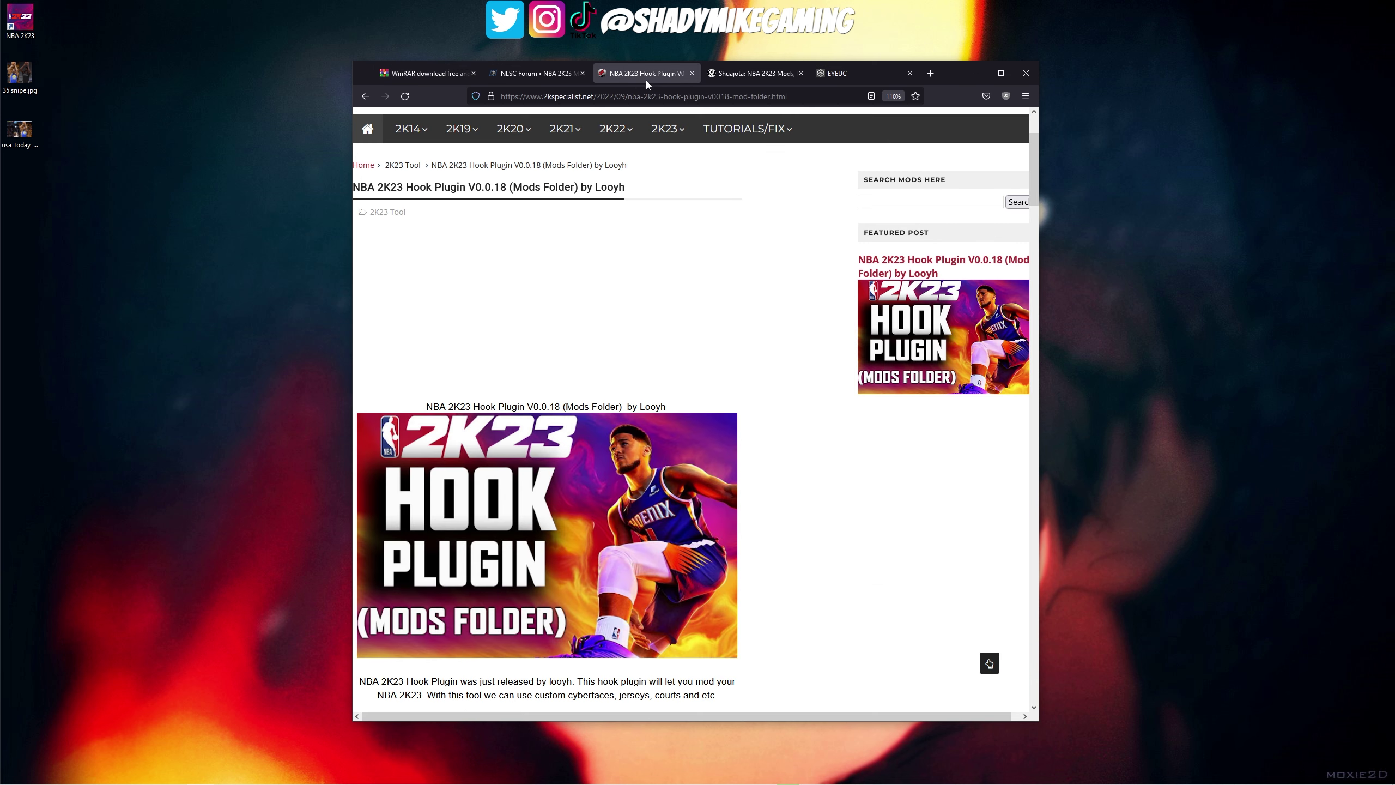
scroll(659, 275, "up", 1)
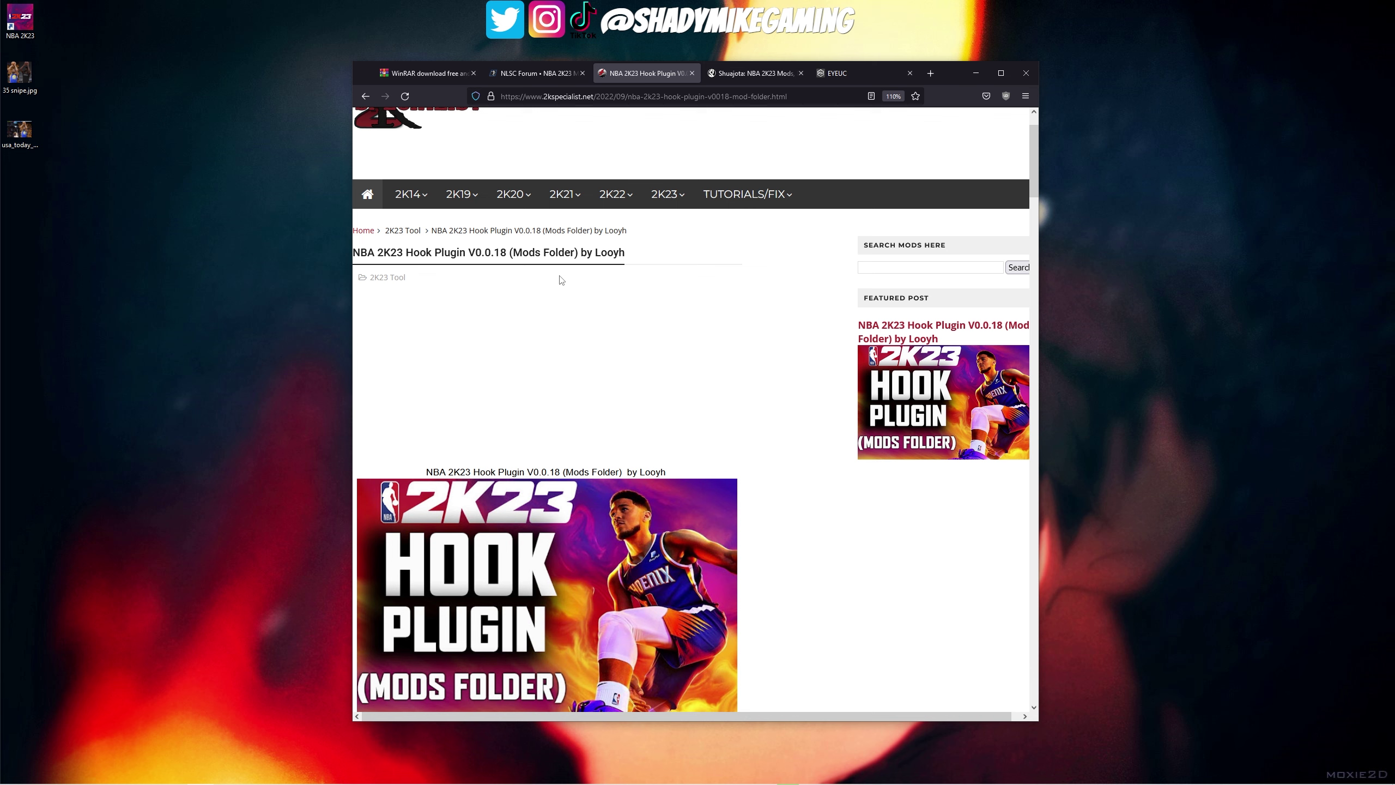
left_click_drag(579, 249, 624, 258)
left_click(625, 257)
left_click_drag(632, 257, 585, 251)
left_click(585, 251)
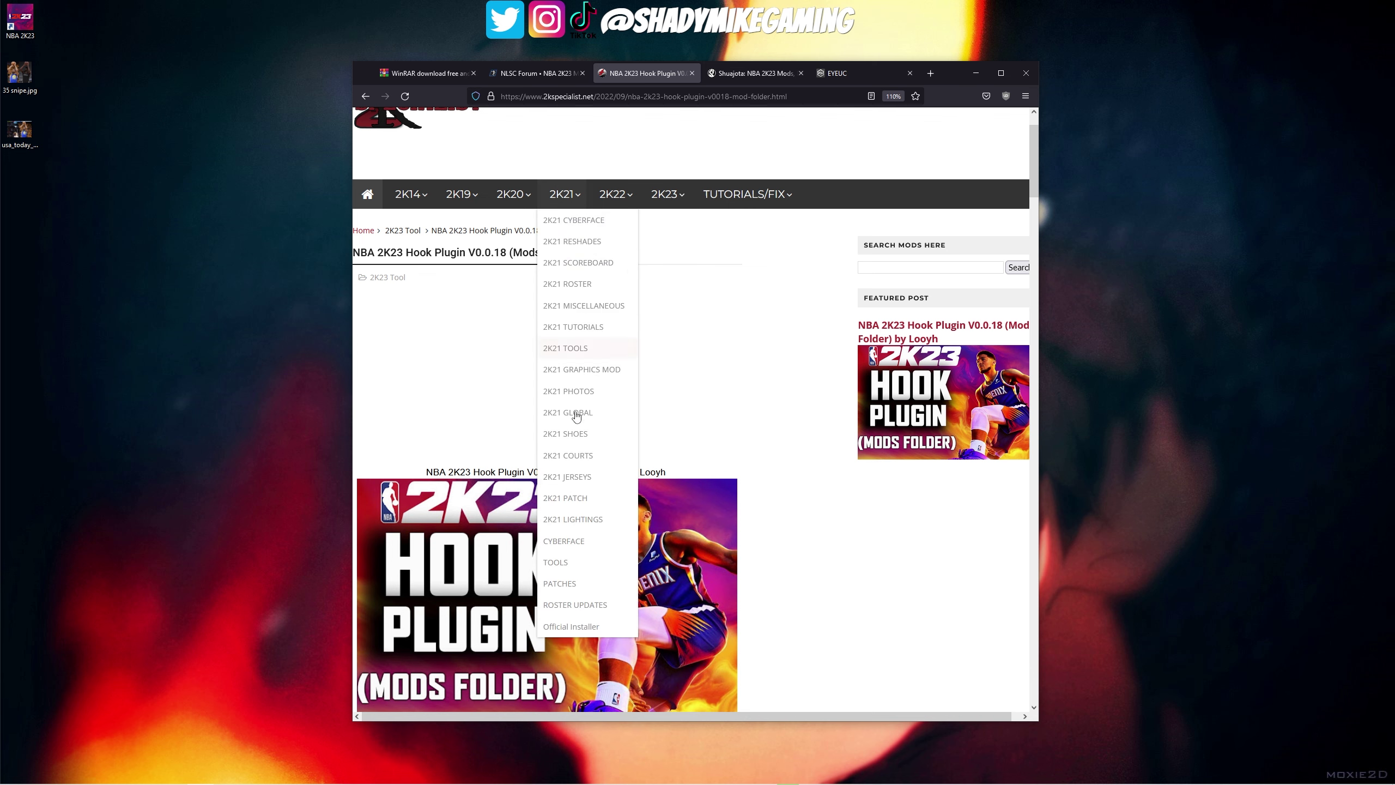
Review the hook plugin page down to its install instructions and download link, and minimize the web browser
scroll(763, 414, "down", 10)
scroll(787, 435, "up", 5)
scroll(786, 435, "up", 5)
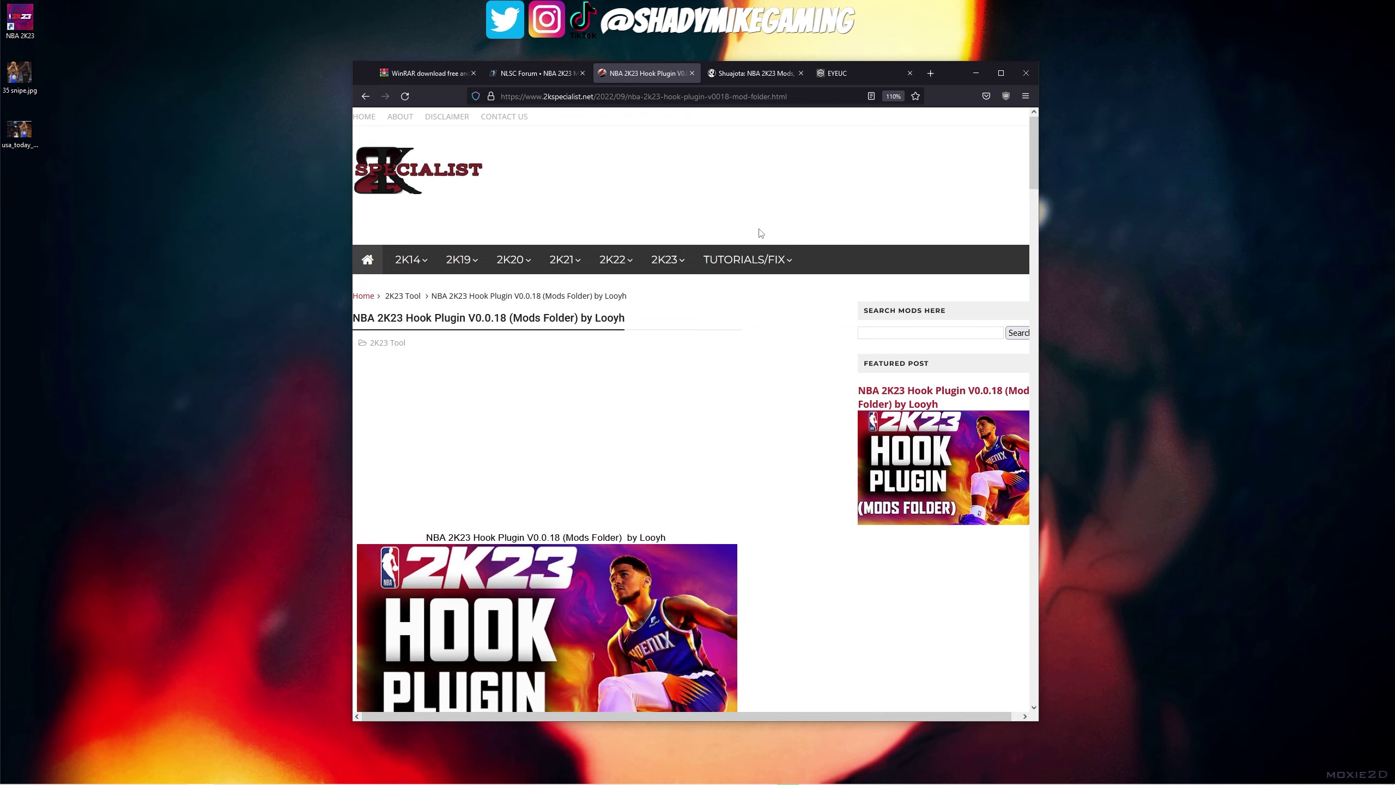
scroll(612, 330, "down", 15)
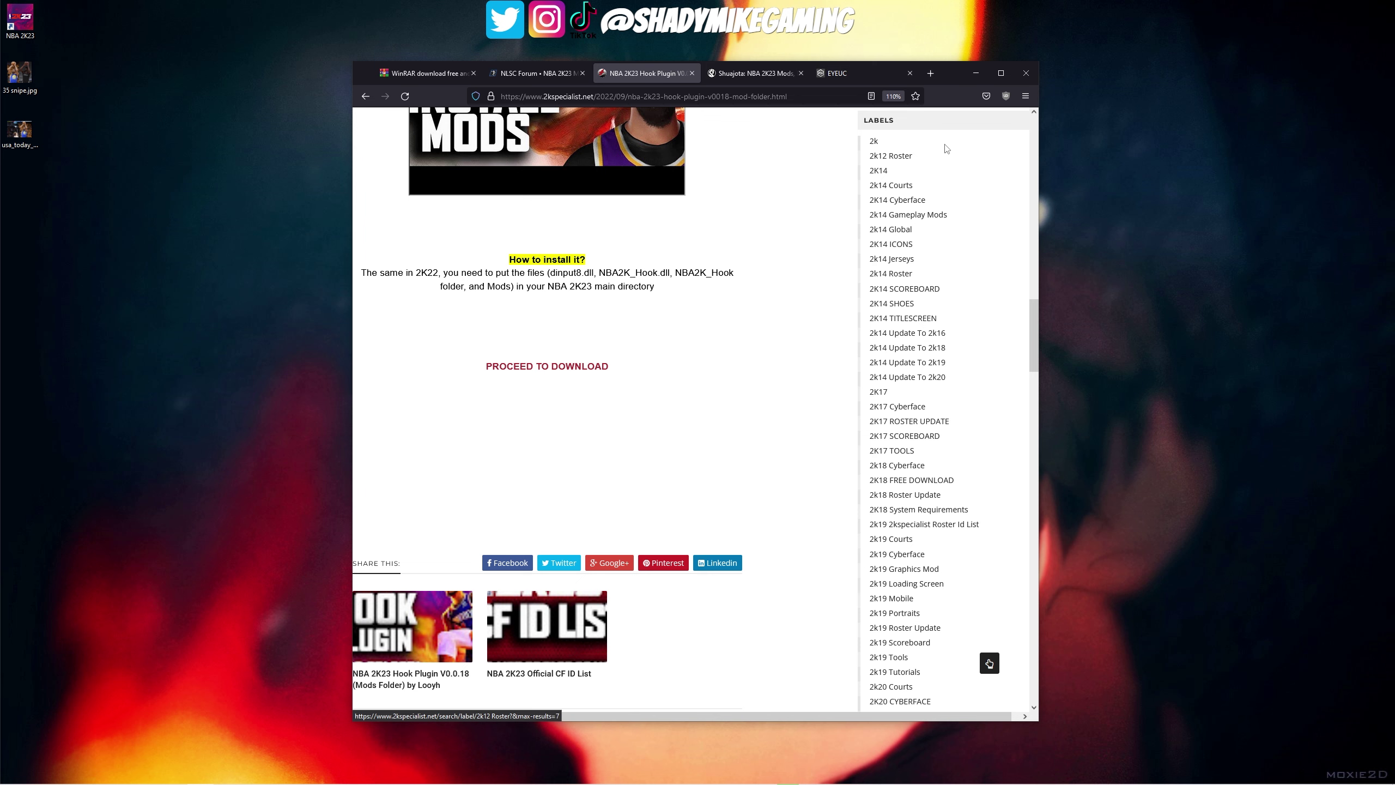
left_click(975, 73)
In File Explorer, open the NBA2K23_Hook_V0.0.18.zip archive from the Modding Tools folder inside 2k23 Mods
mouse_move(226, 777)
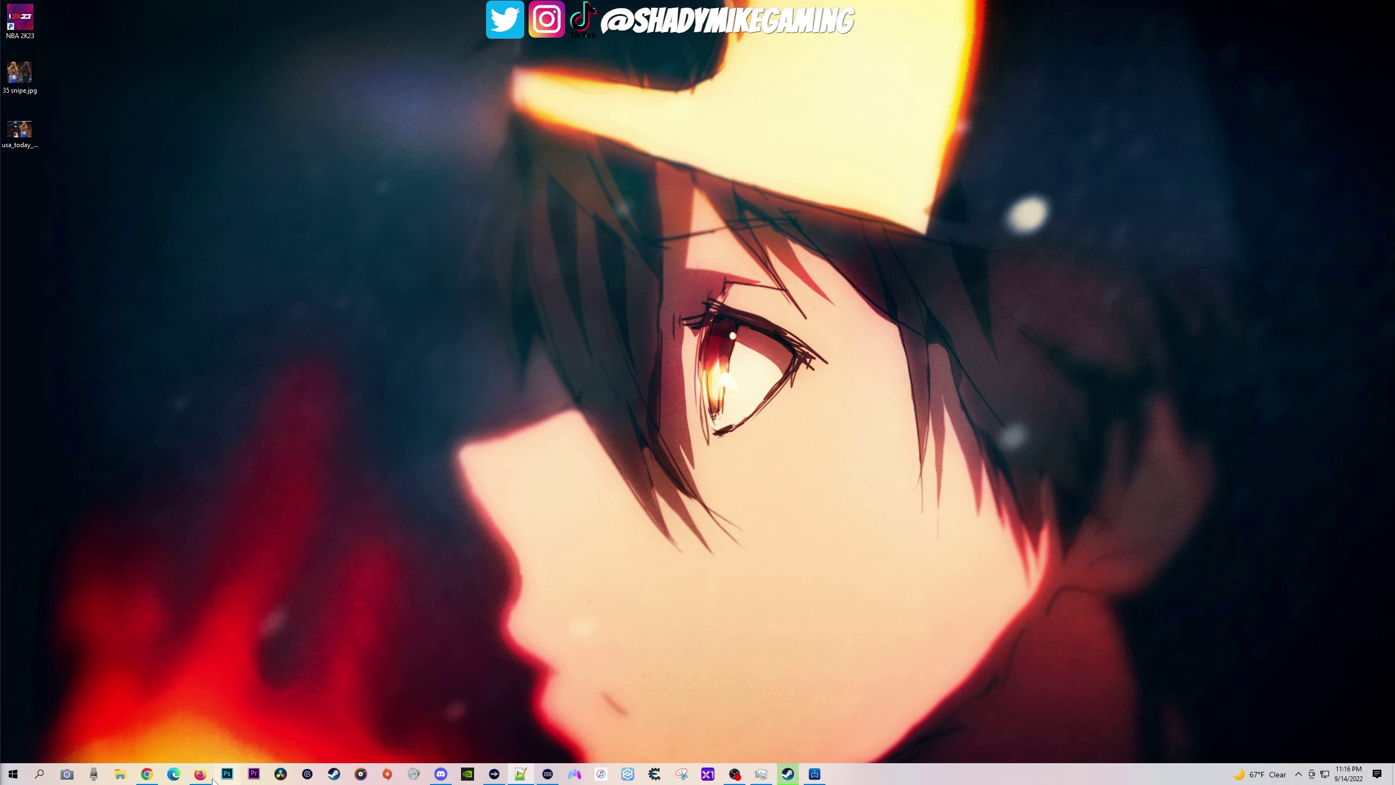
left_click(120, 774)
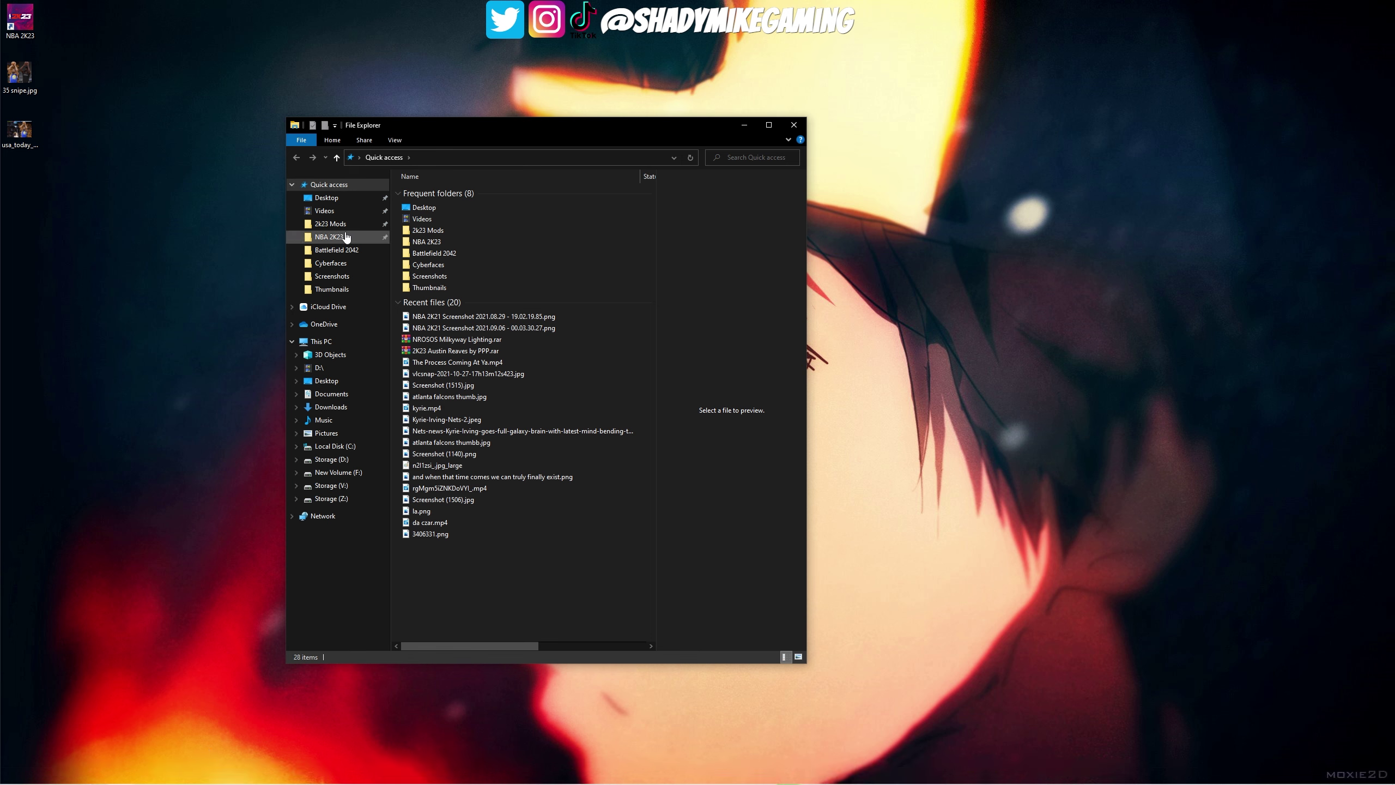
left_click(331, 224)
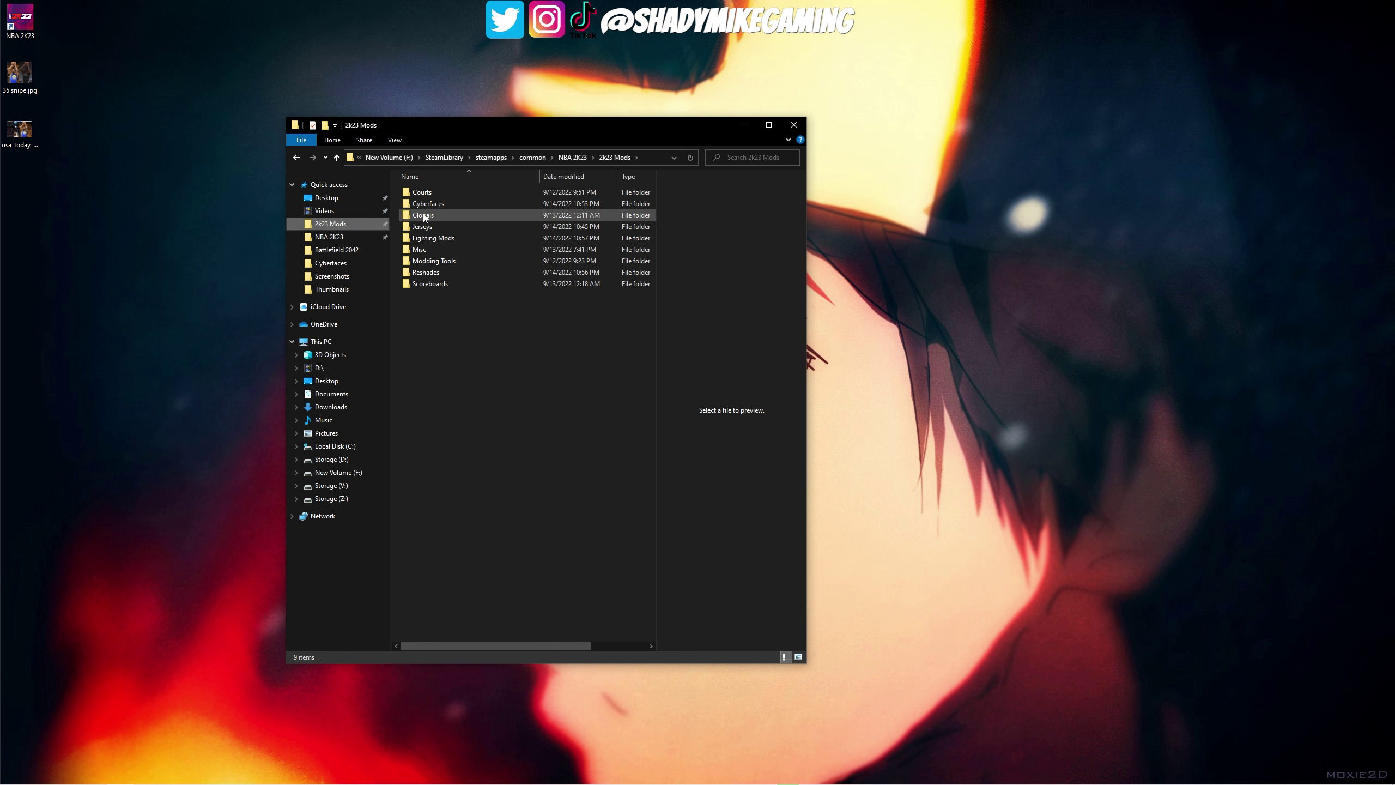
double_click(437, 262)
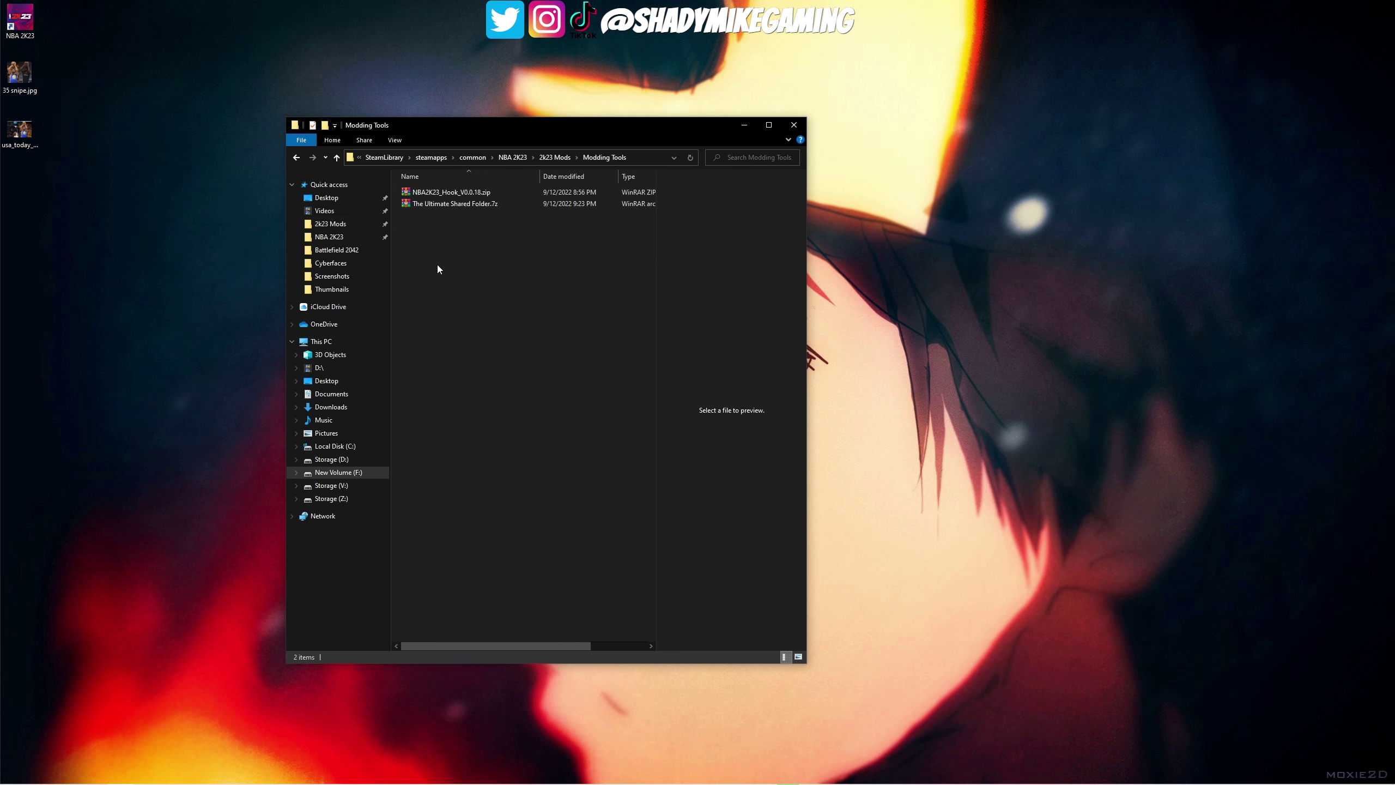
left_click(451, 192)
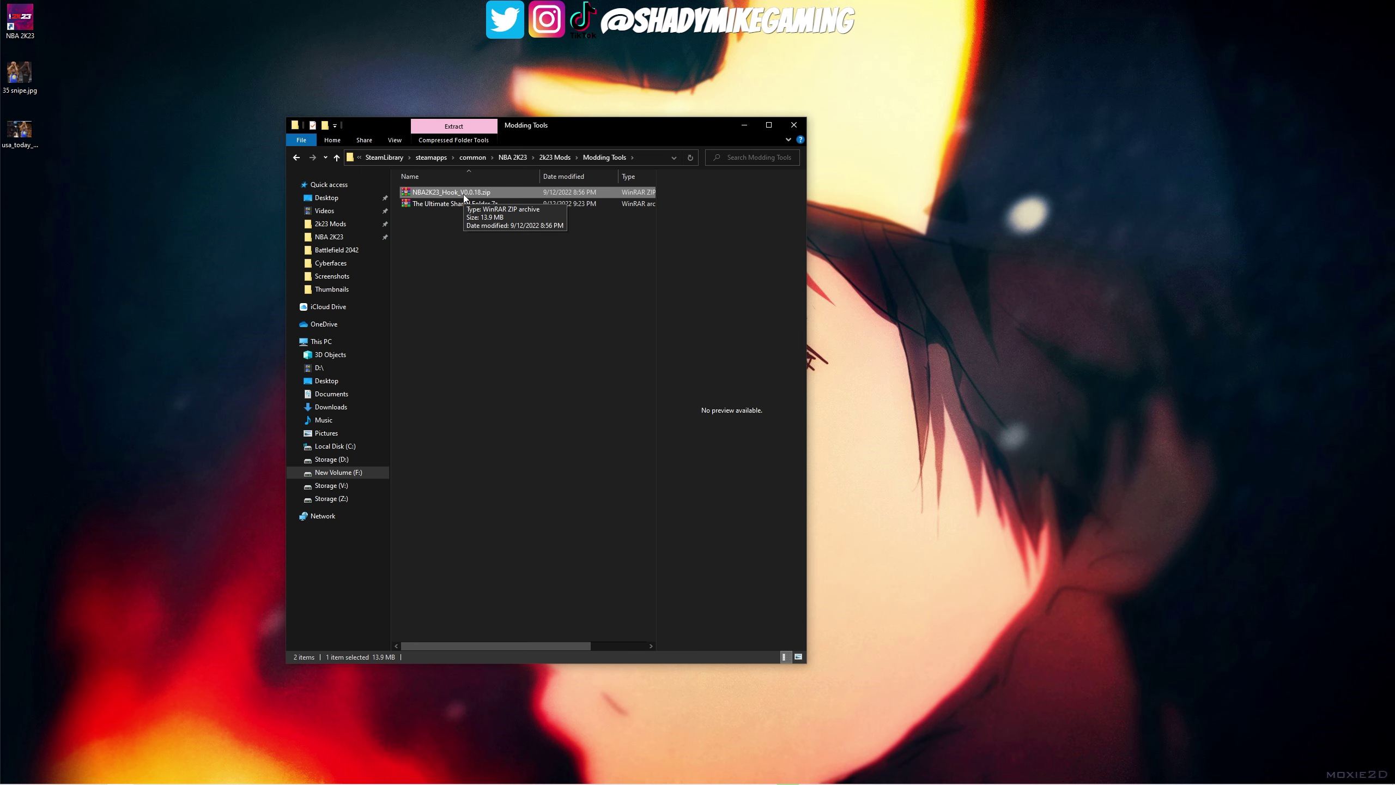
double_click(463, 193)
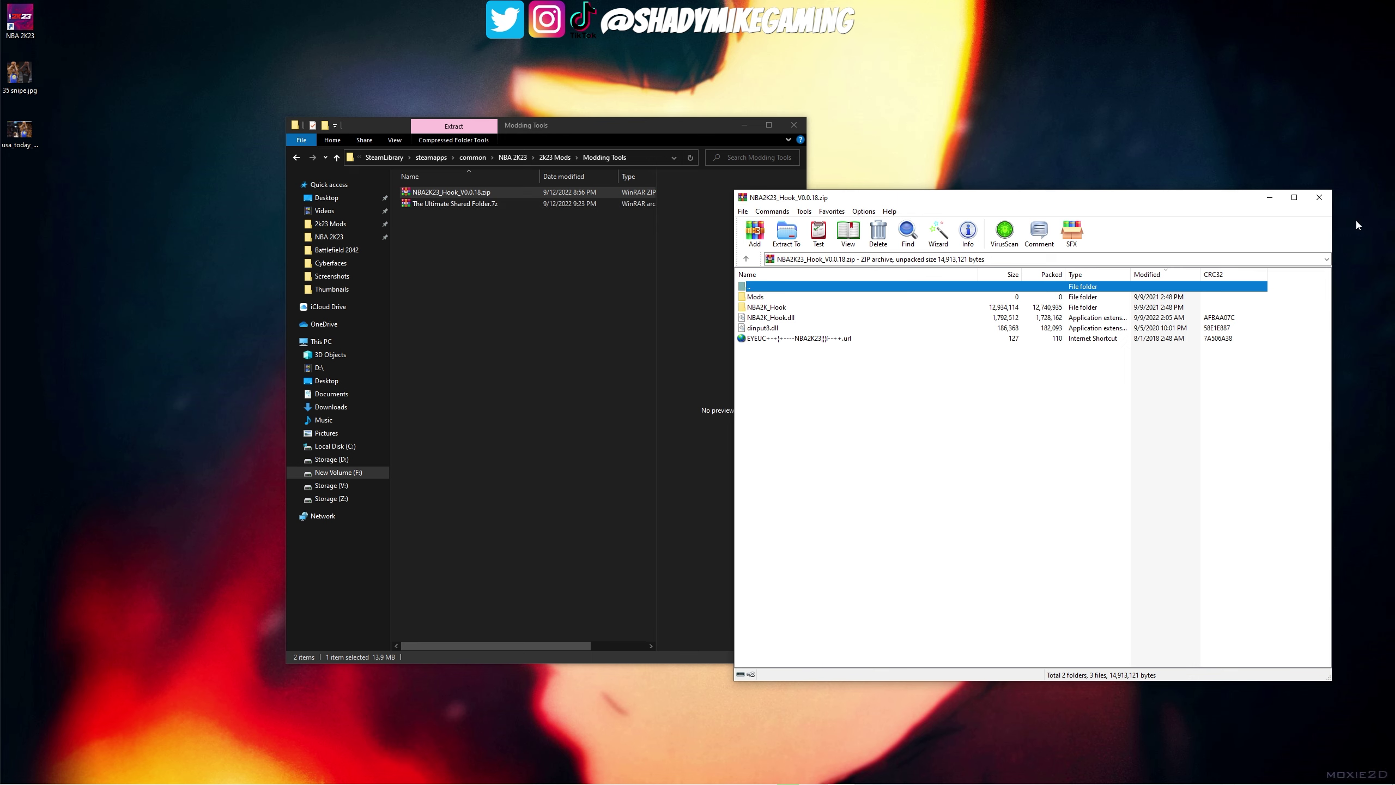
left_click(1318, 197)
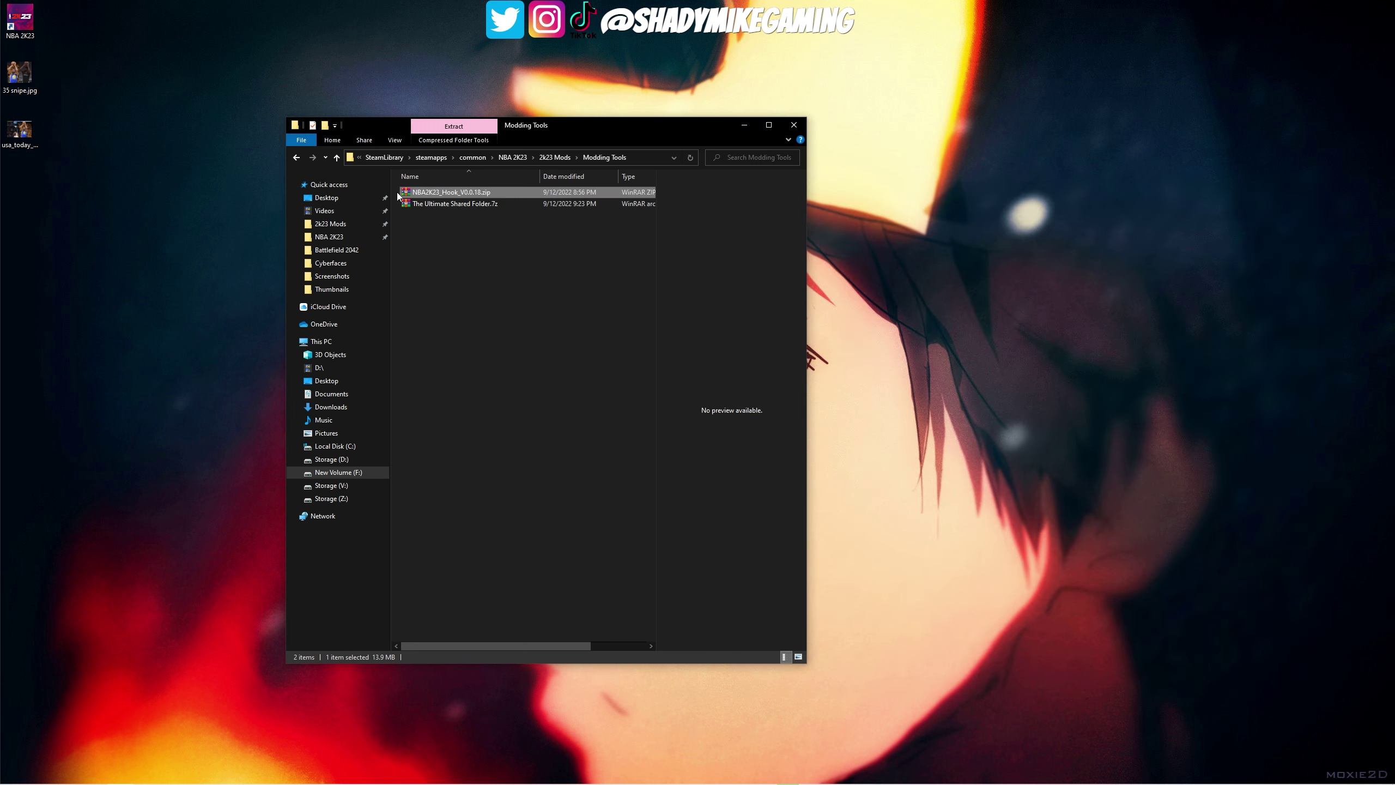
double_click(459, 192)
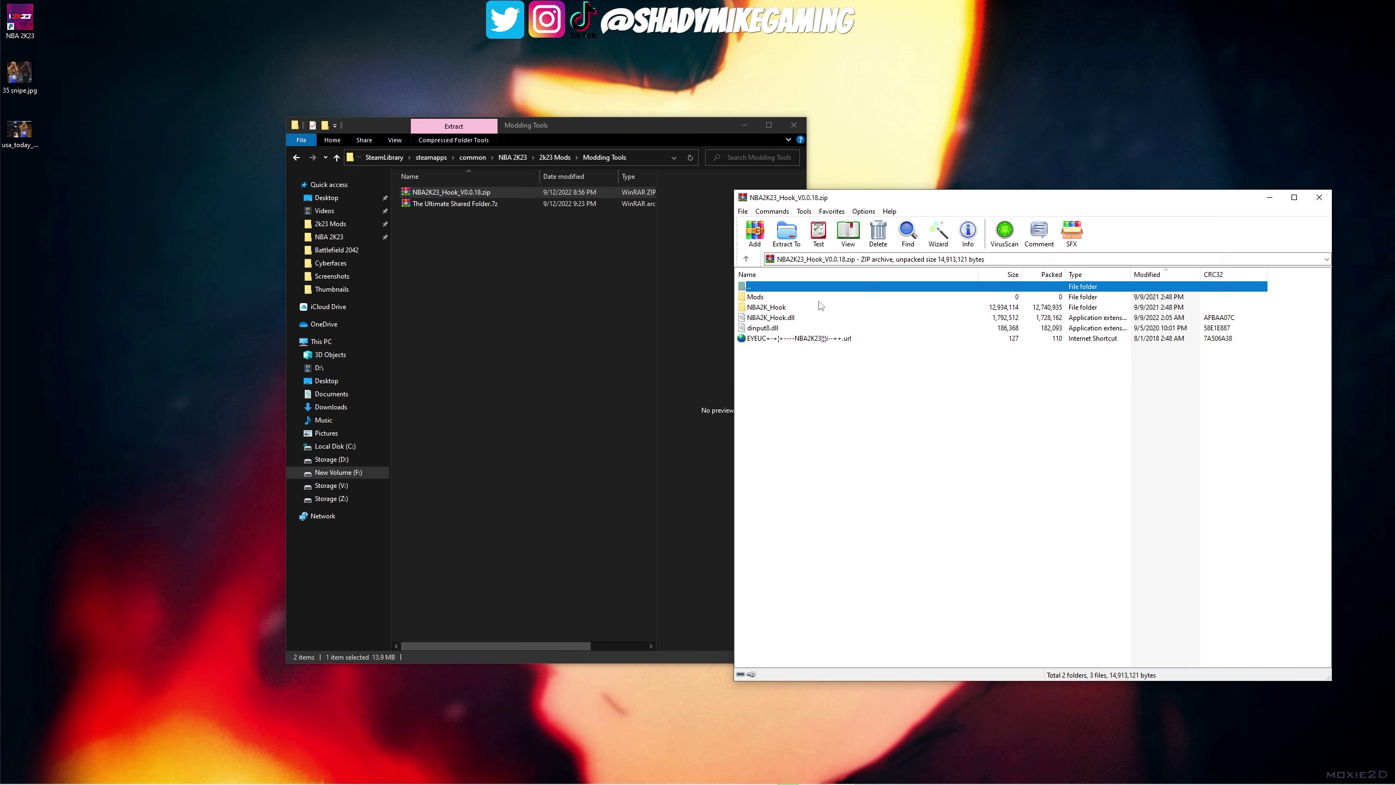
Examine the folders, DLL files and internet shortcut inside the hook archive one by one
left_click(805, 298)
left_click(805, 308)
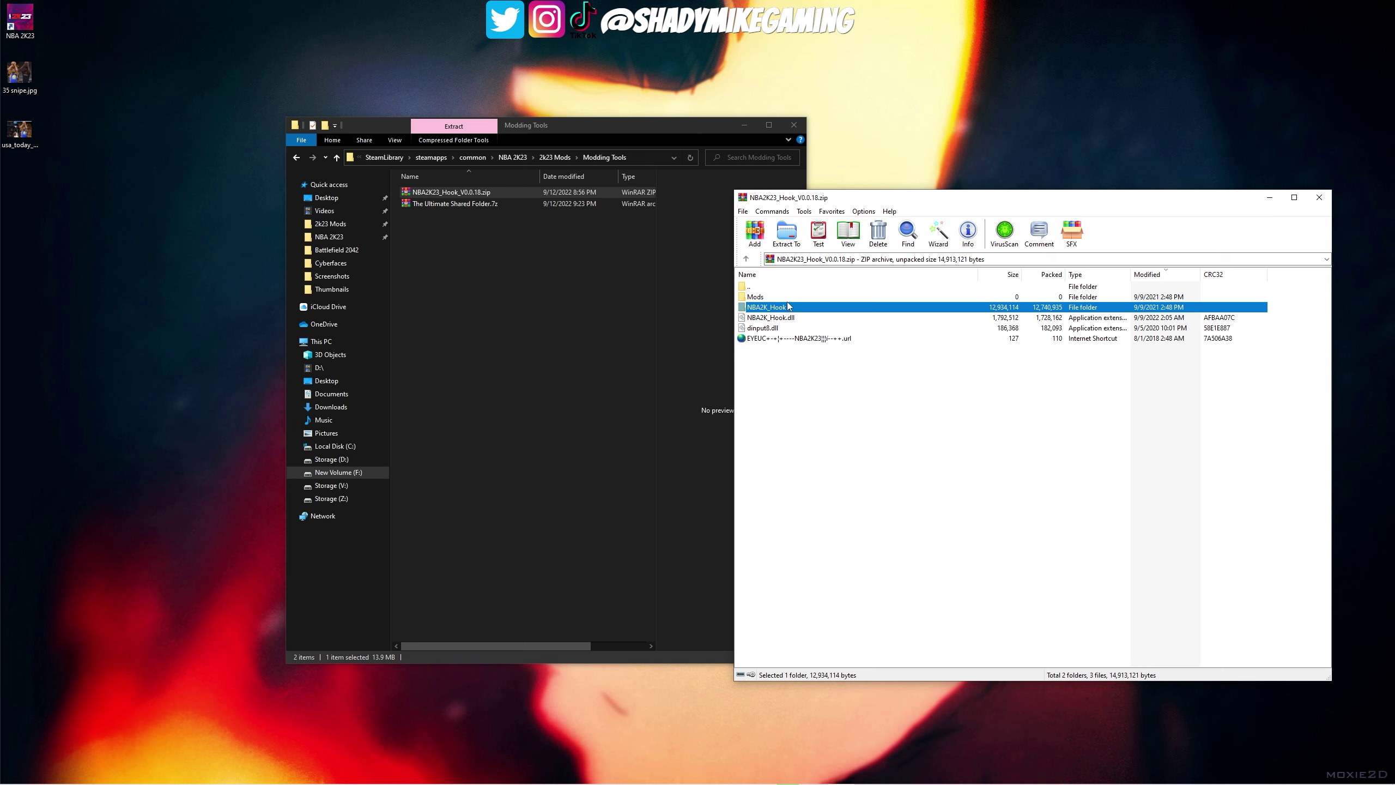
left_click(755, 339)
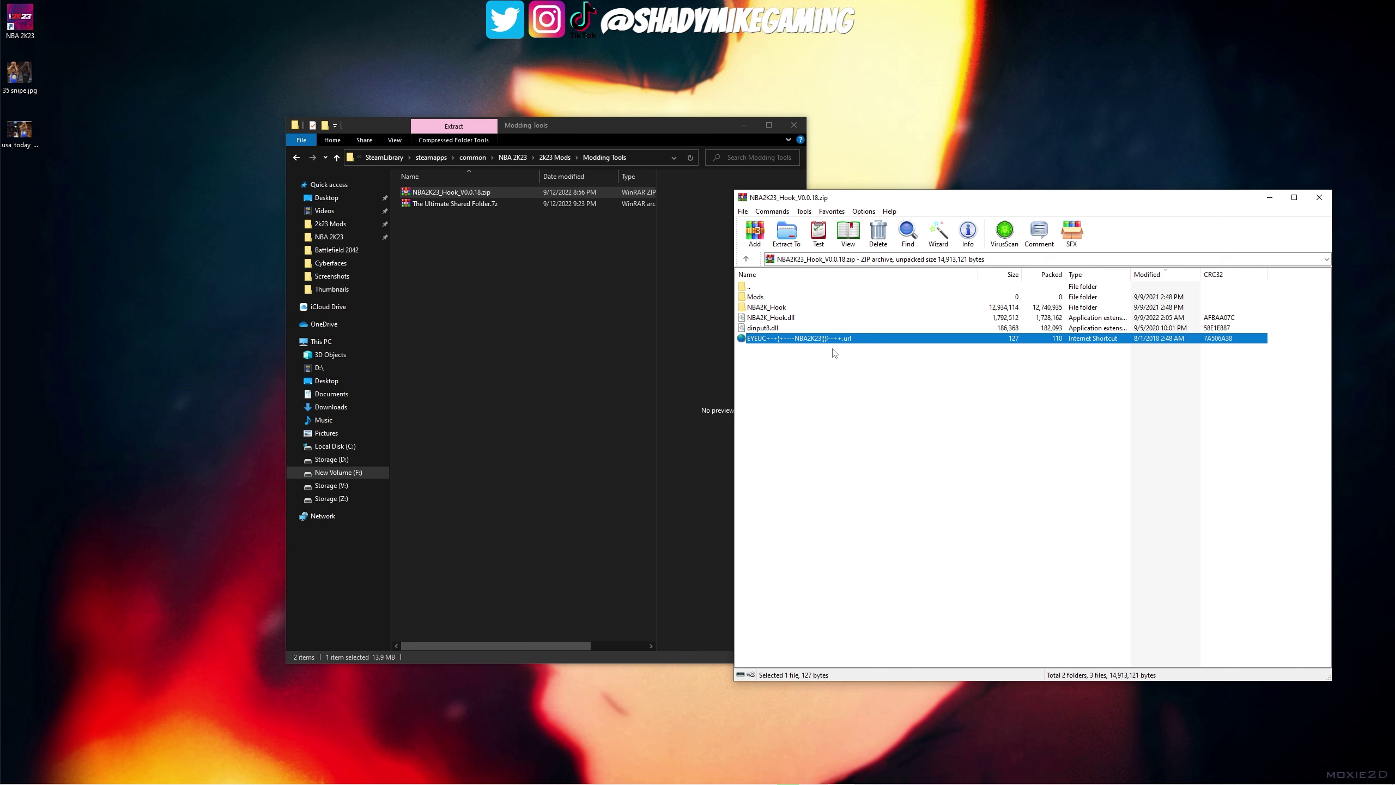
left_click(768, 329)
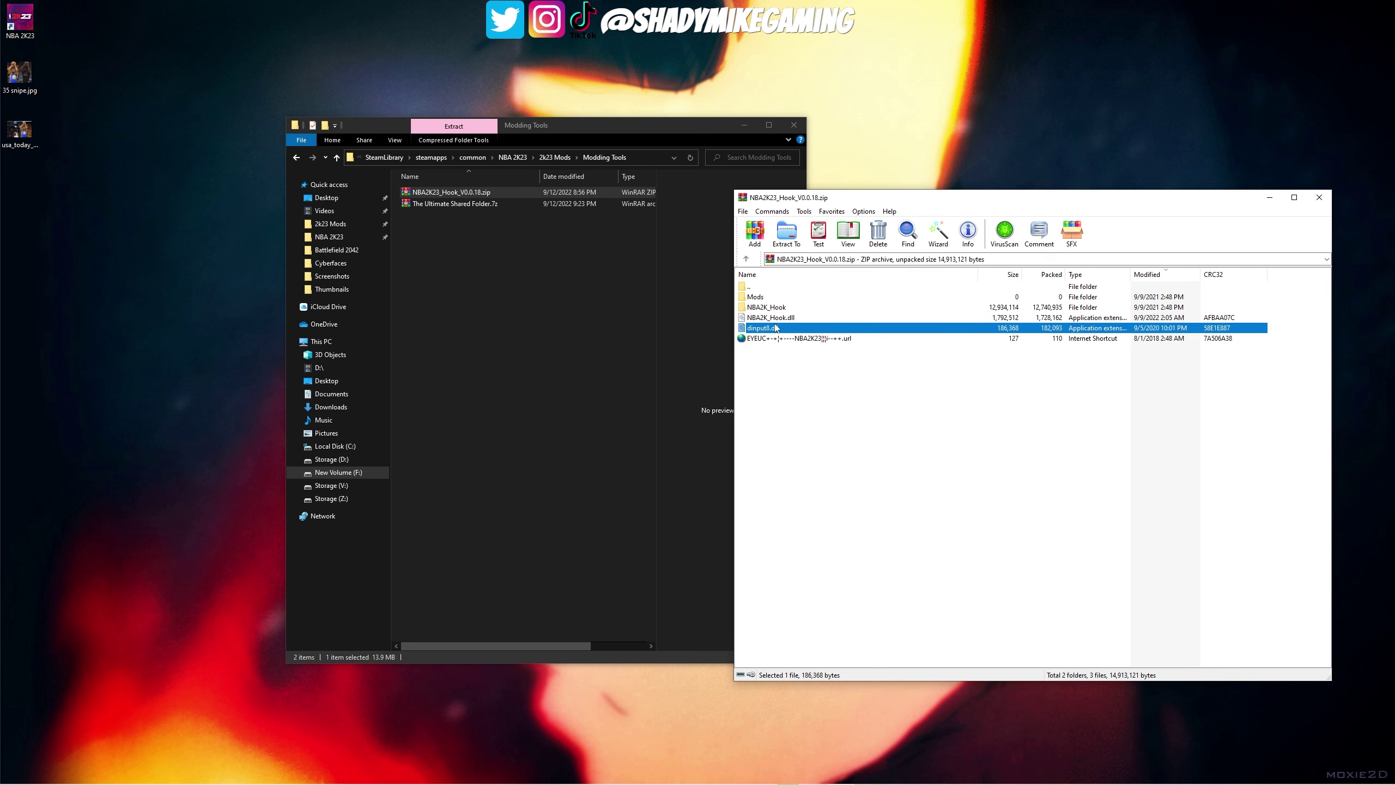
left_click(779, 319)
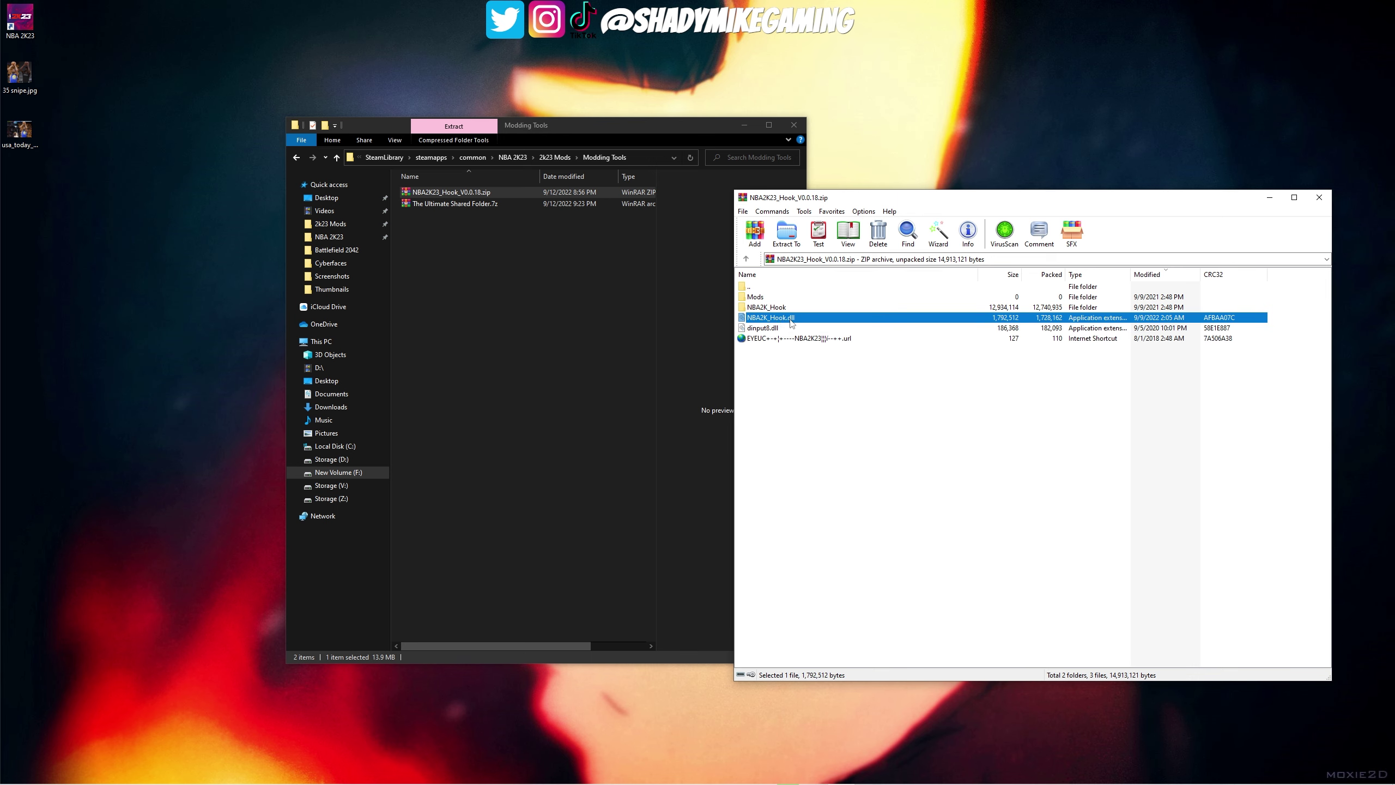
left_click(772, 309)
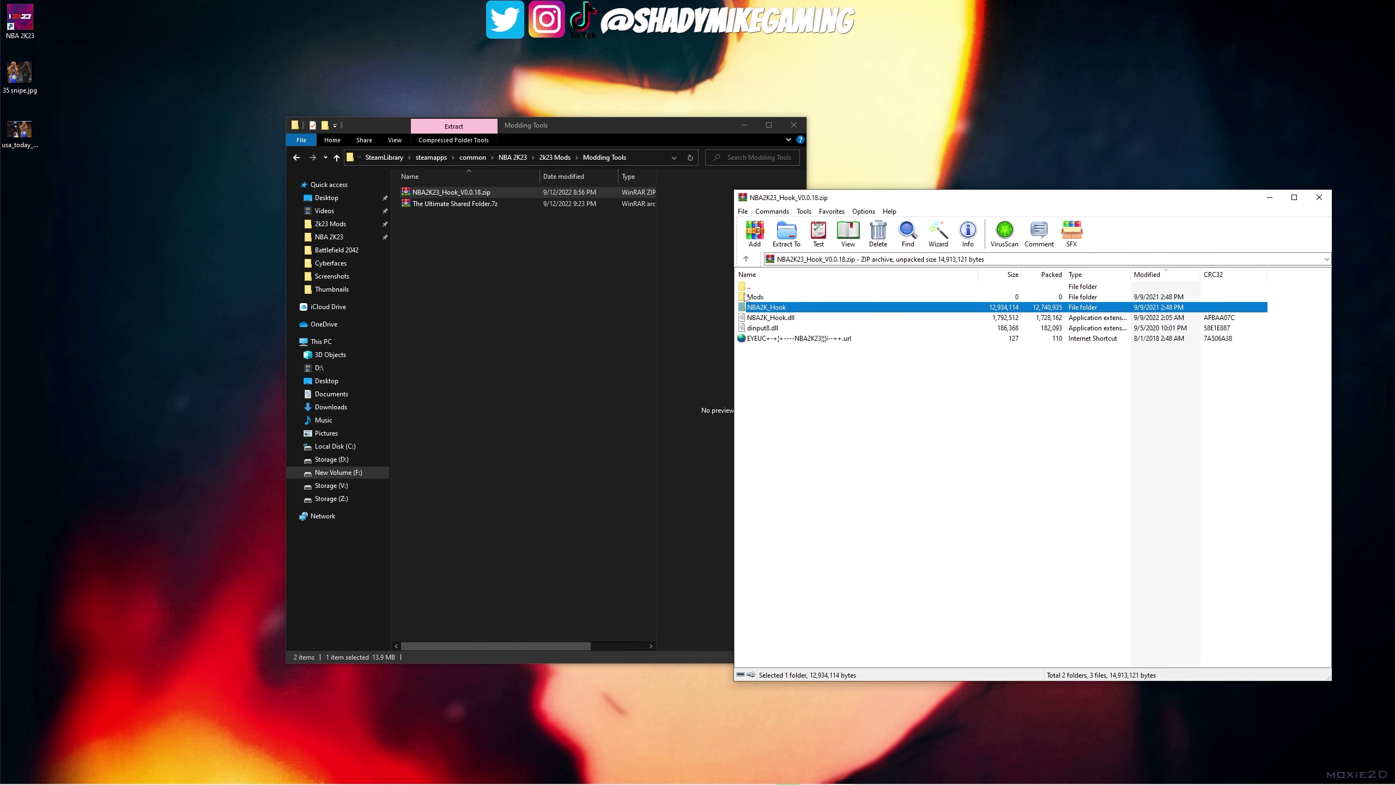
left_click(763, 300)
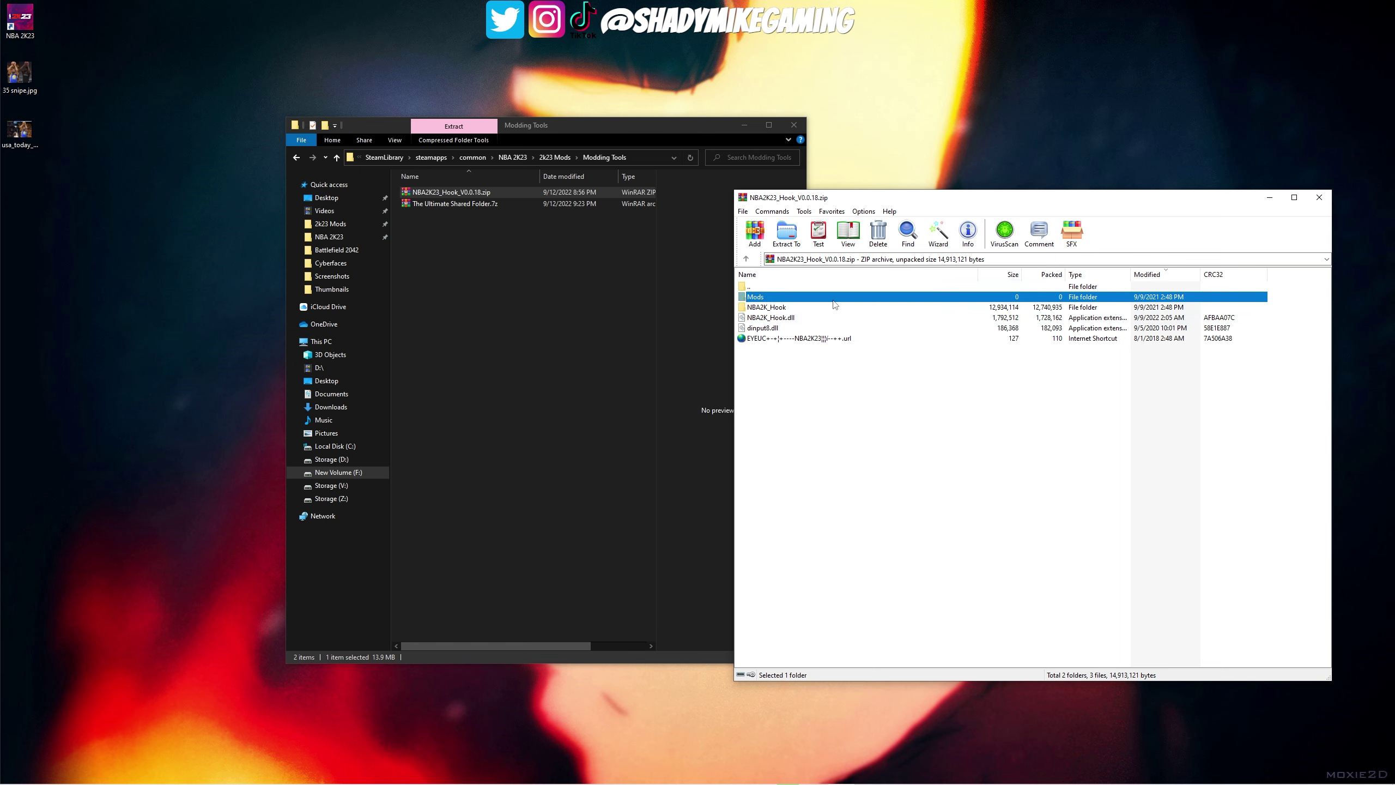
Arrange the archive and File Explorer windows side by side and show the NBA 2K23 game folder
left_click_drag(848, 199, 898, 186)
left_click_drag(563, 130, 400, 155)
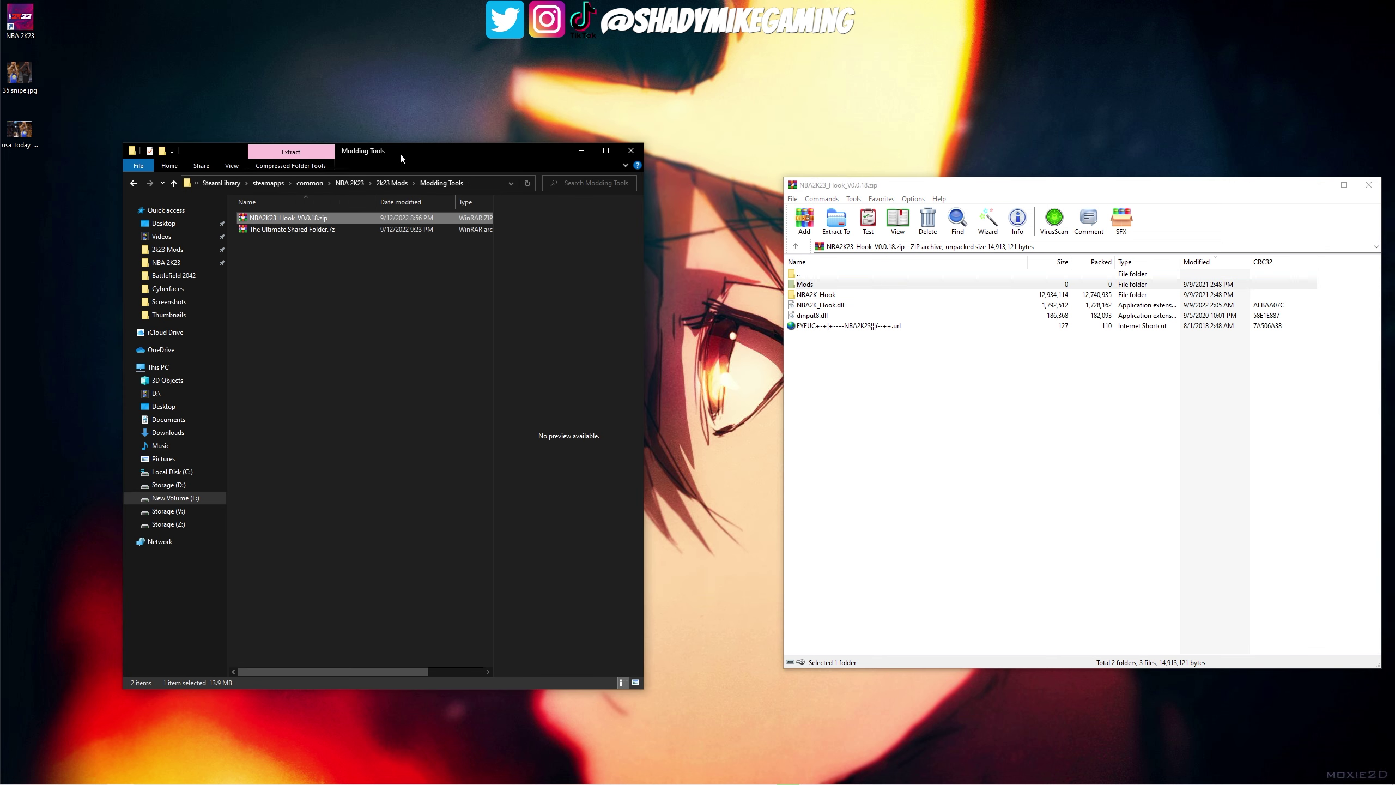
left_click(179, 264)
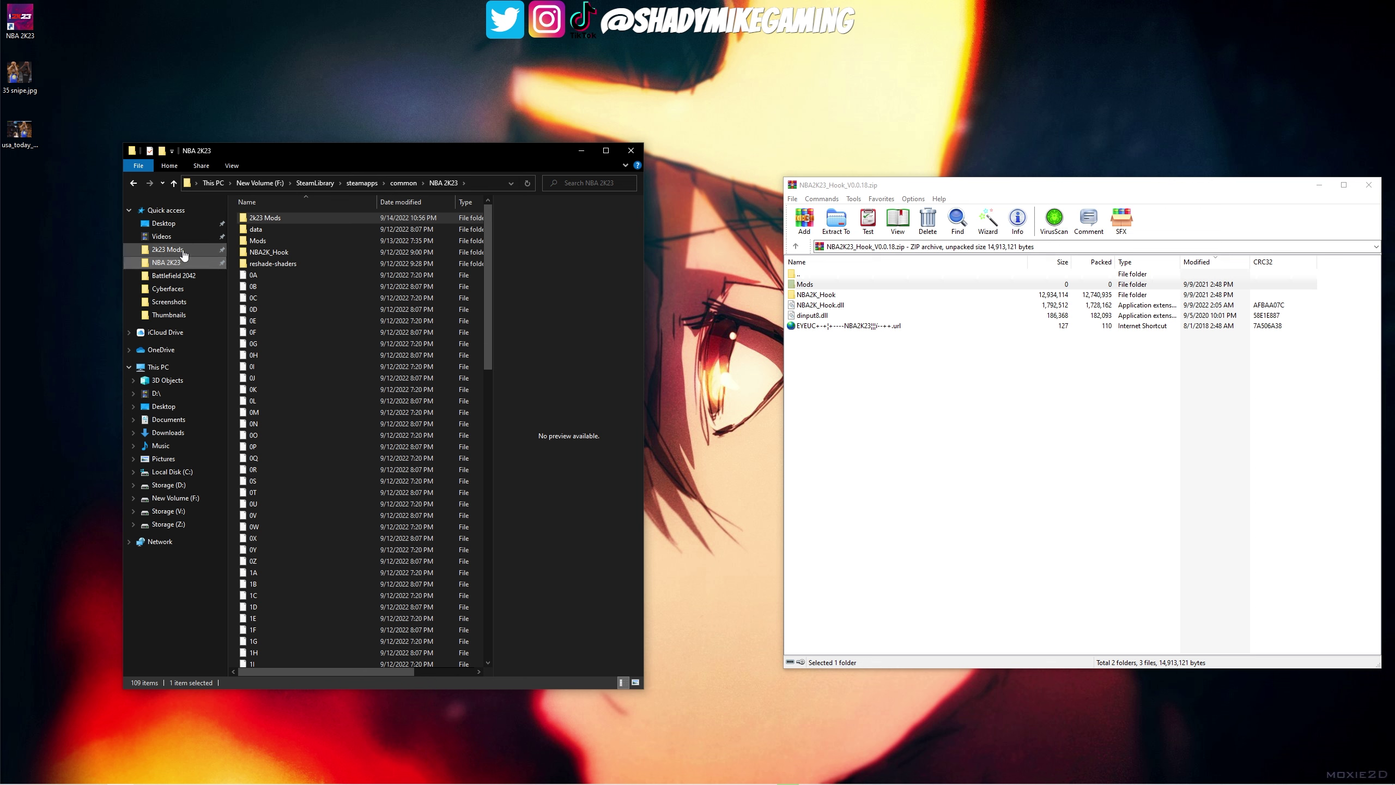
left_click(177, 263)
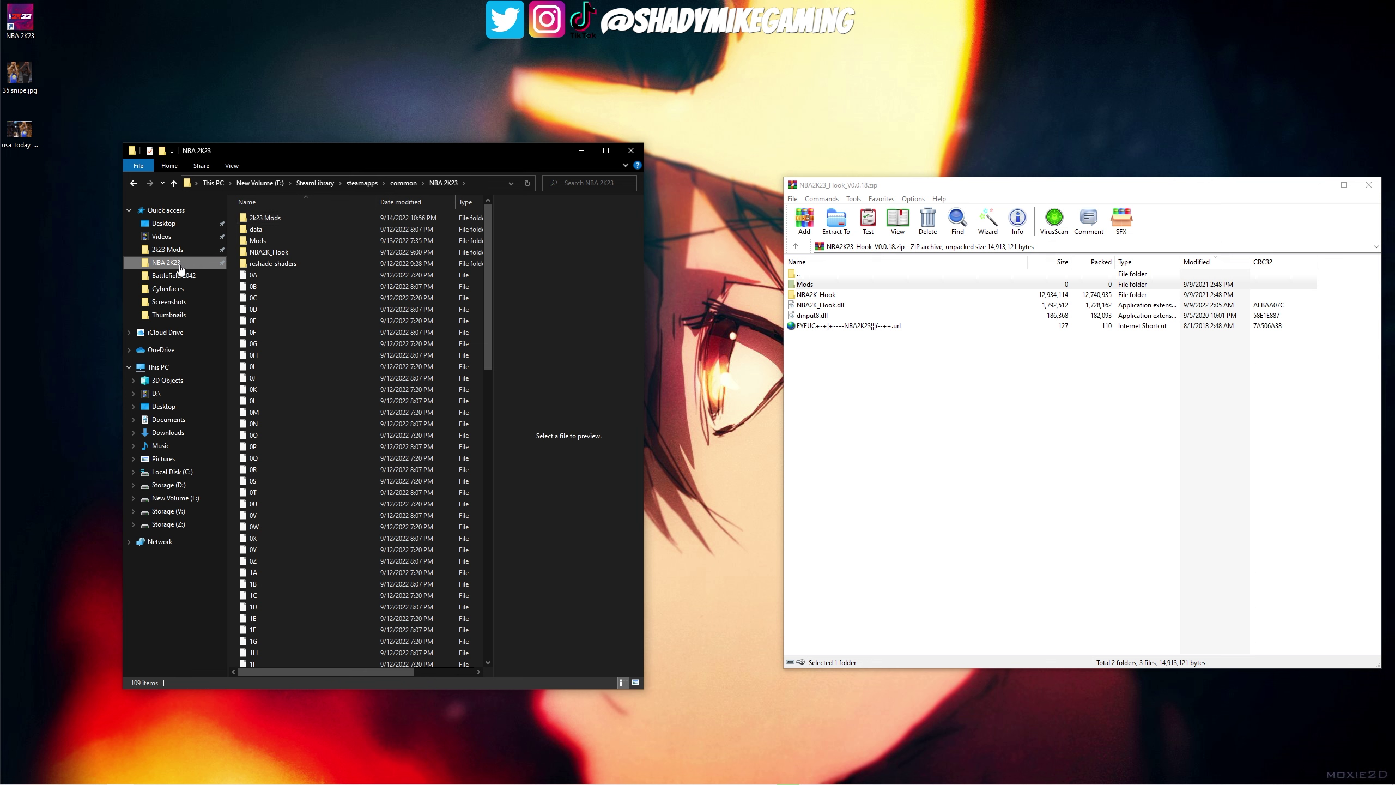
mouse_move(485, 256)
left_mouse_down()
mouse_move(487, 555)
mouse_move(486, 263)
left_mouse_up()
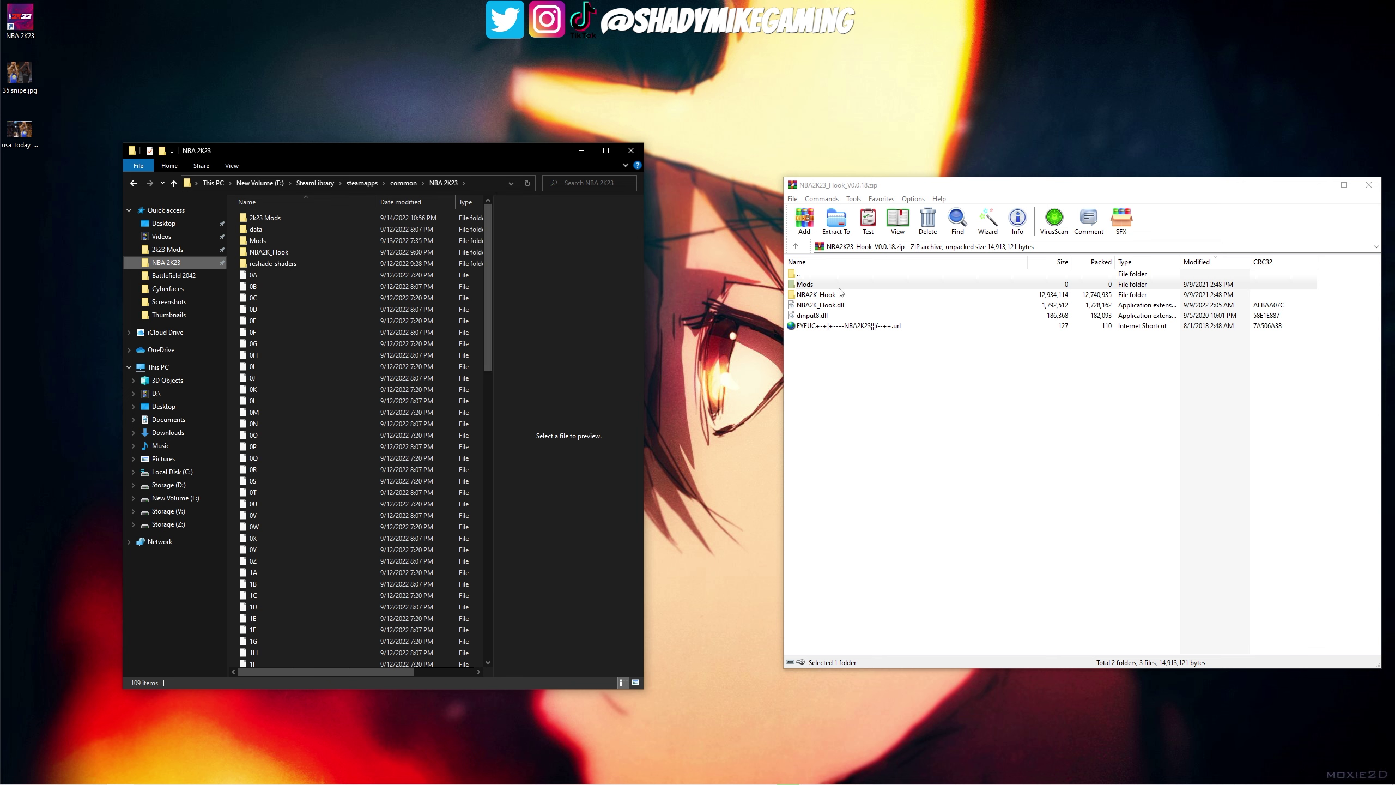
Try to copy Mods, NBA2K_Hook, NBA2K_Hook.dll and dinput8.dll from the archive into the NBA 2K23 folder, and close the archive
left_click(805, 284)
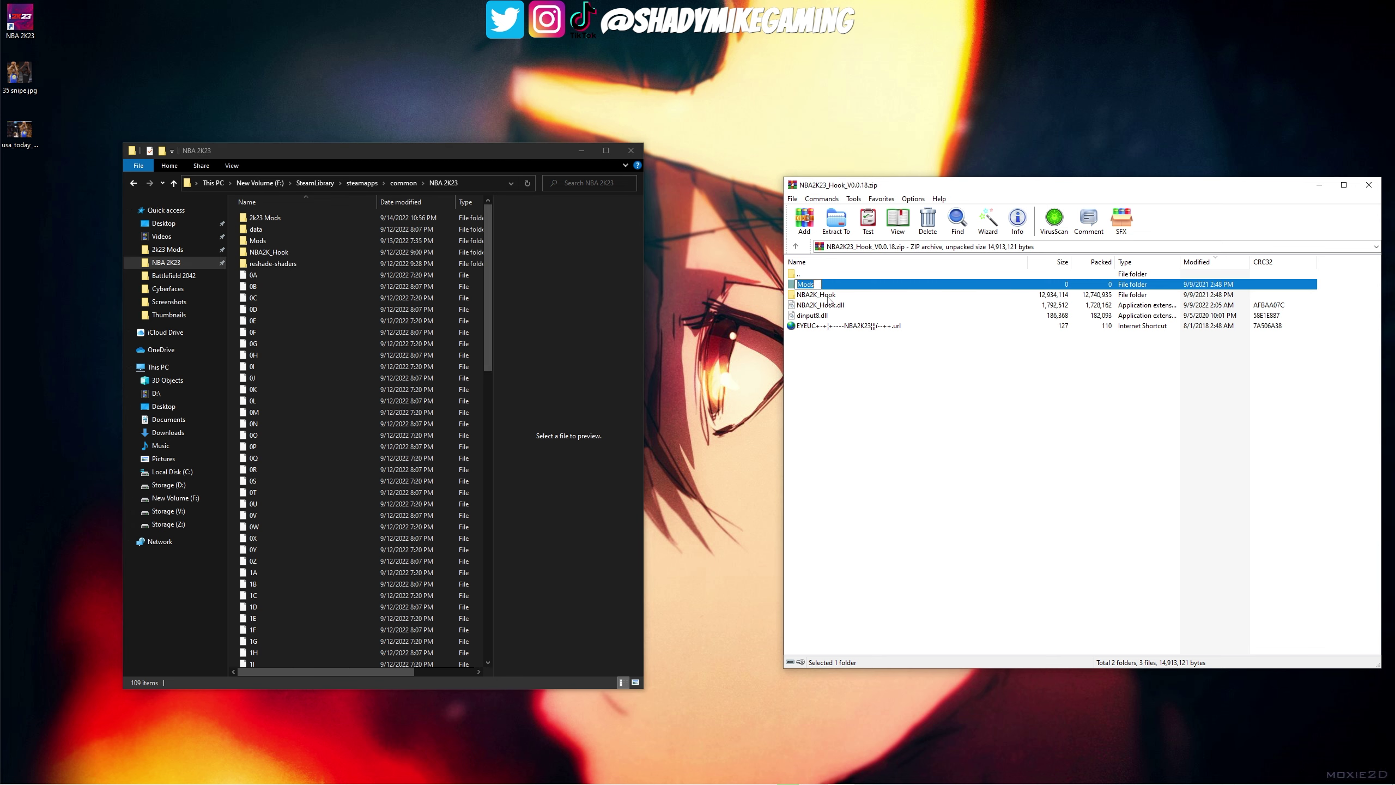
left_click(828, 297)
left_click(829, 304)
left_click(828, 315)
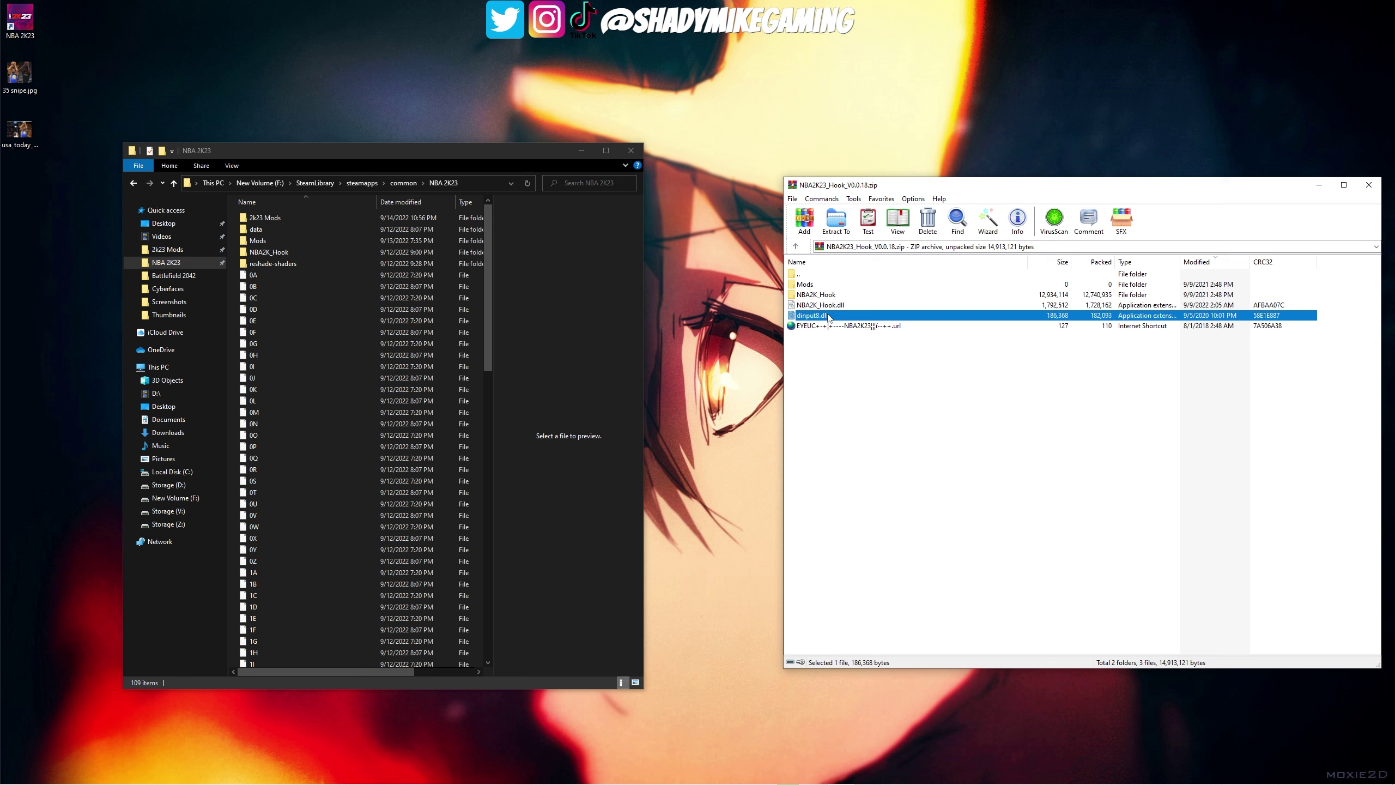
left_click(829, 325)
left_click(828, 316)
left_click_drag(825, 314, 703, 305)
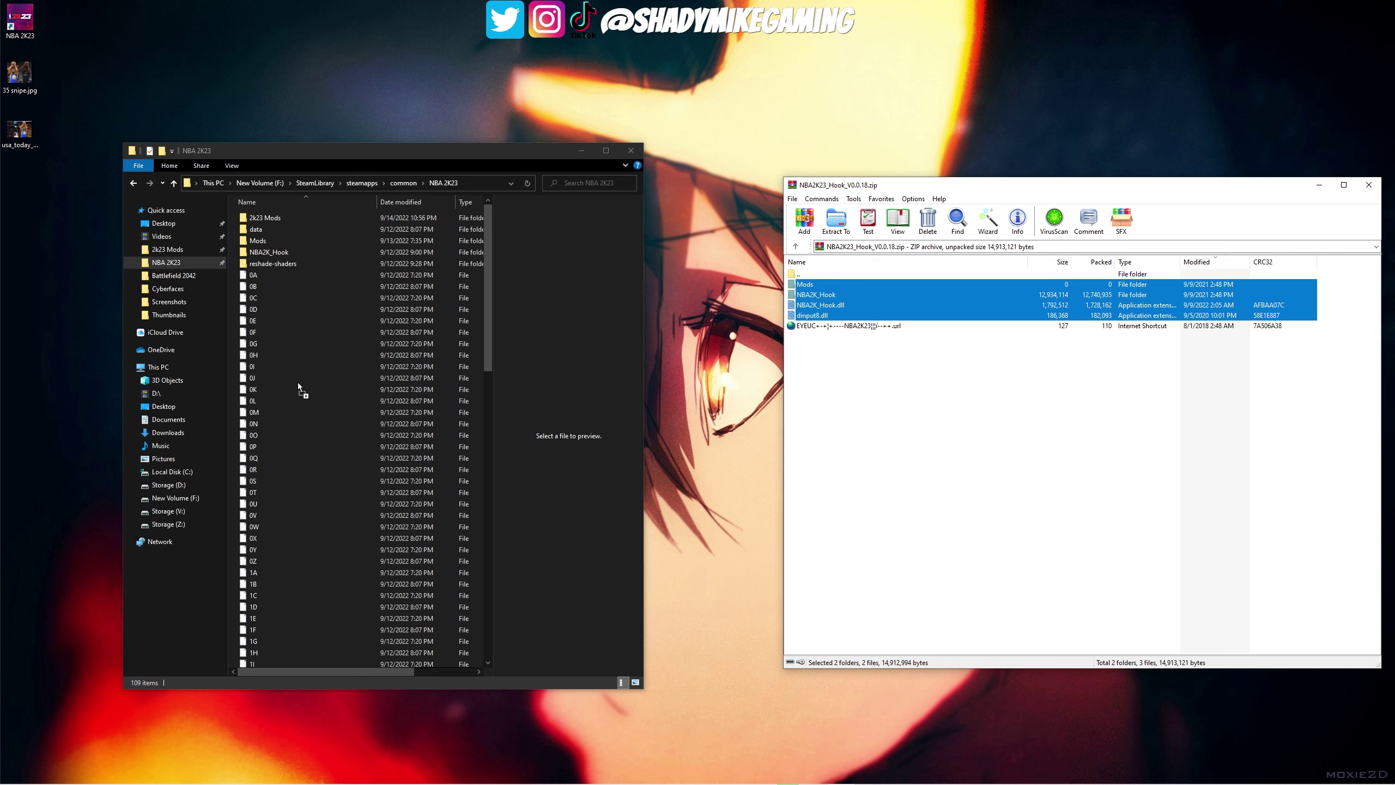
left_click_drag(293, 388, 896, 380)
left_click(977, 396)
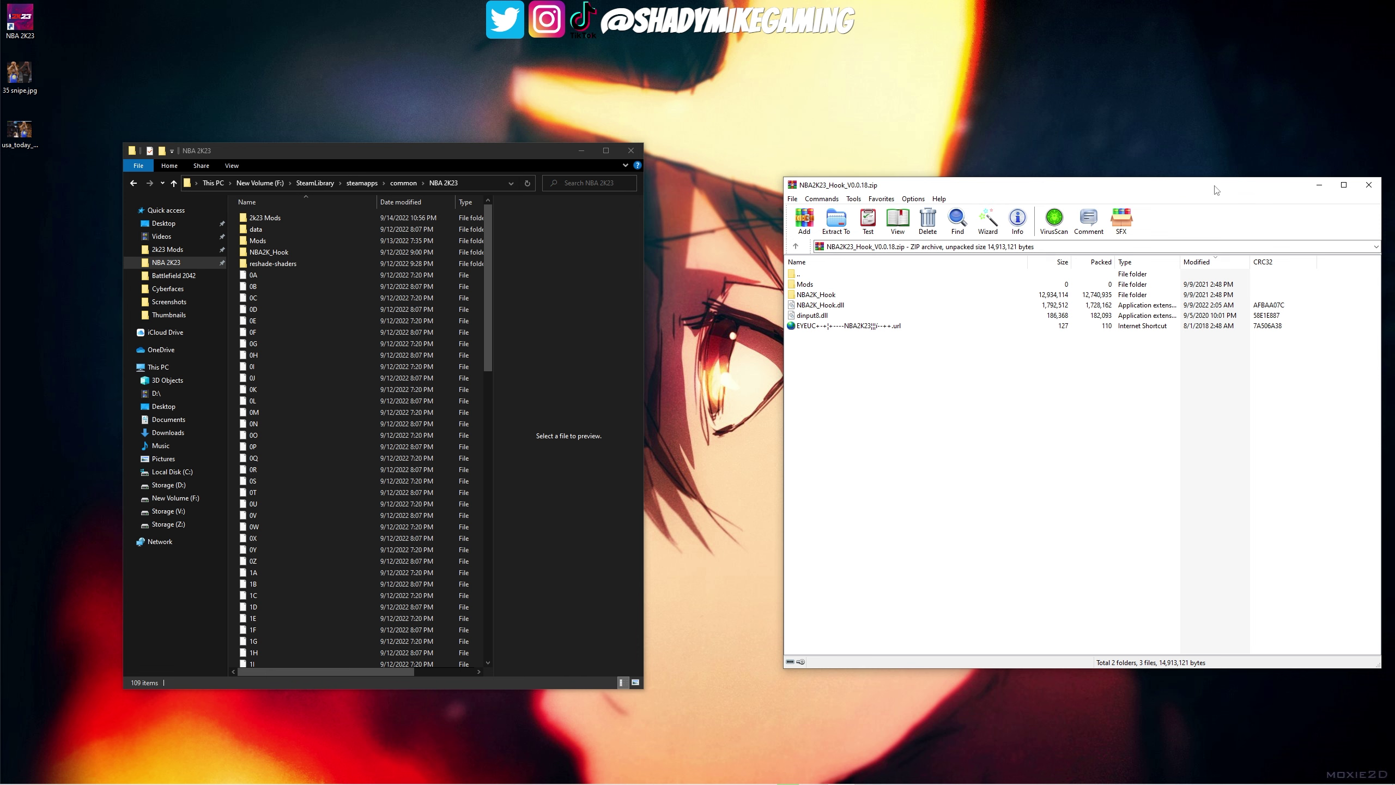
left_click(1366, 187)
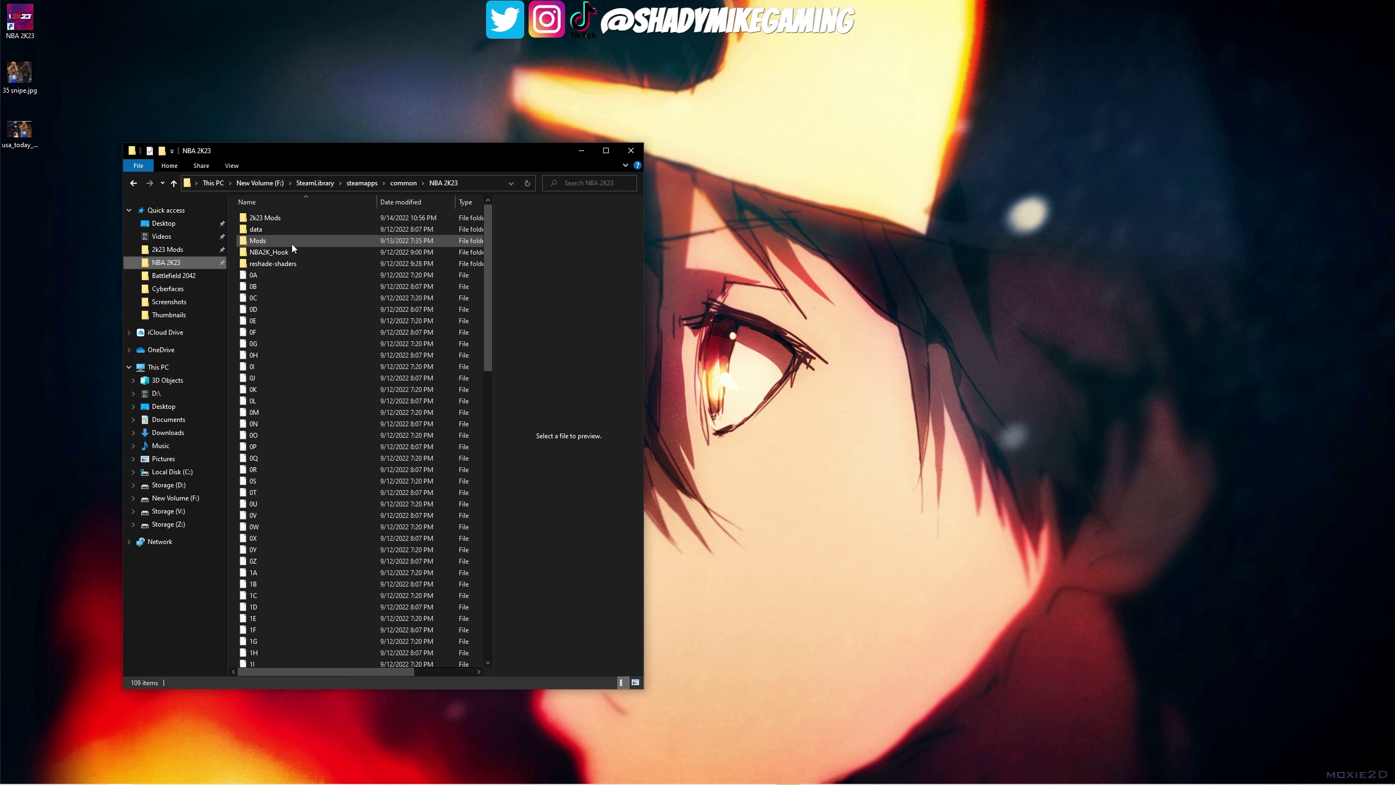
Review the contents of the Mods folder in the NBA 2K23 directory, return to the game folder and minimize File Explorer
double_click(273, 242)
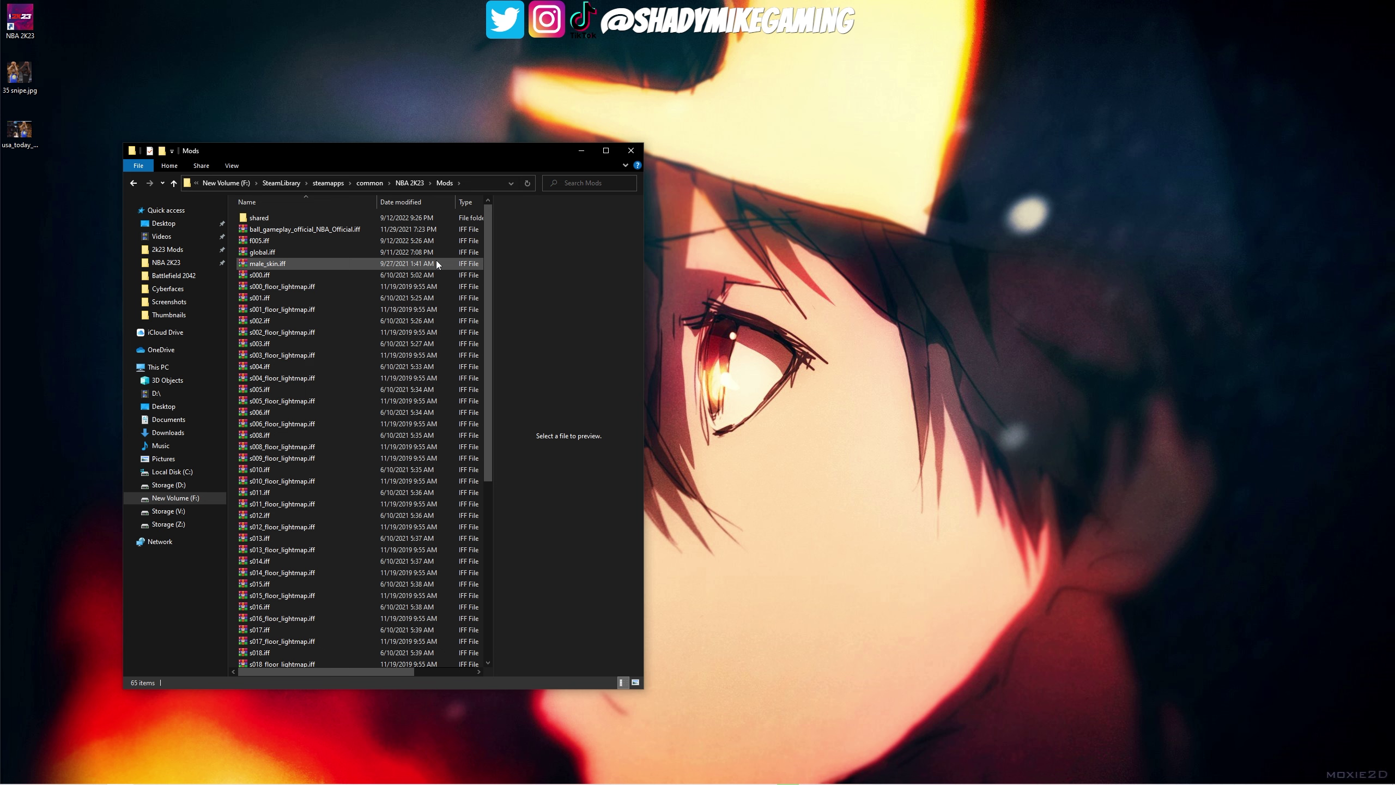
scroll(436, 263, "down", 2)
key("alt+Left")
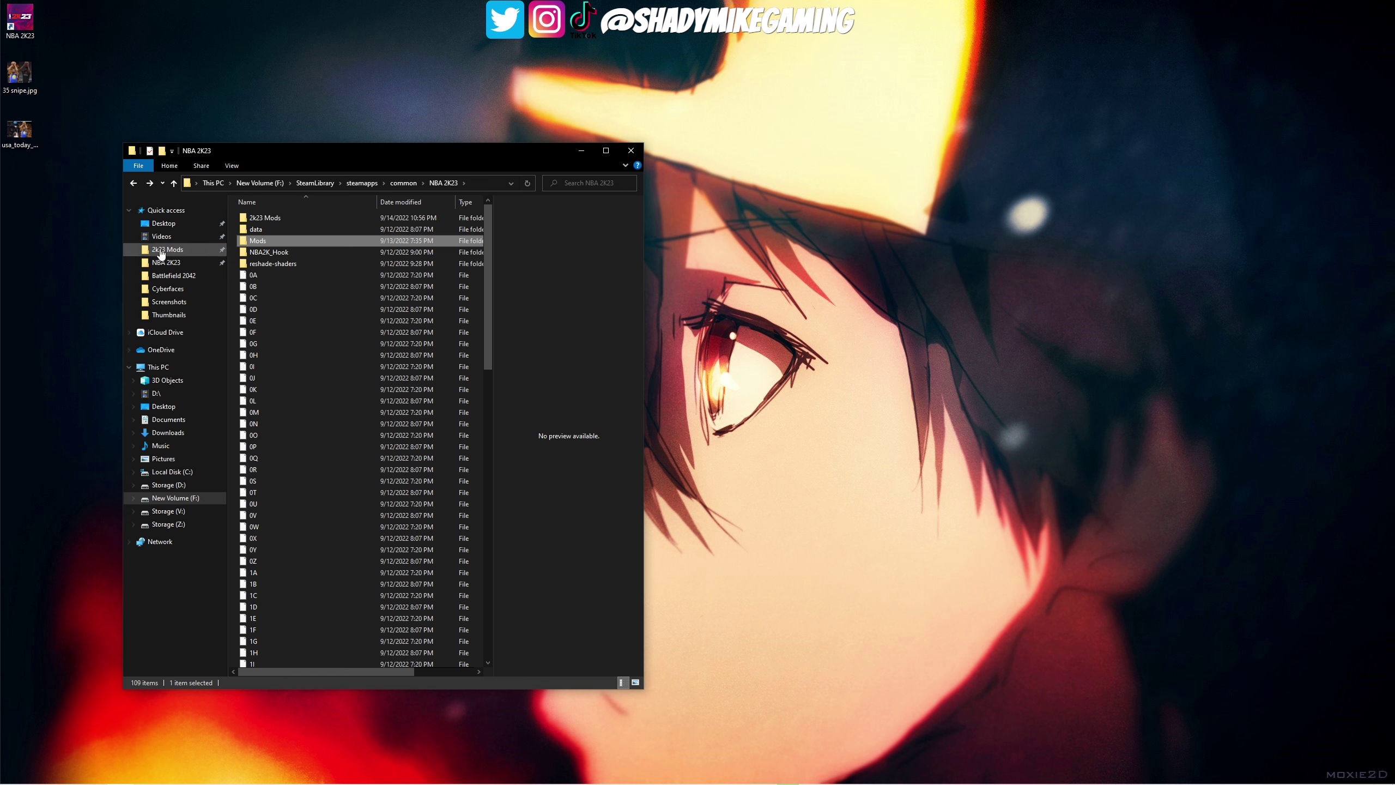
mouse_move(292, 242)
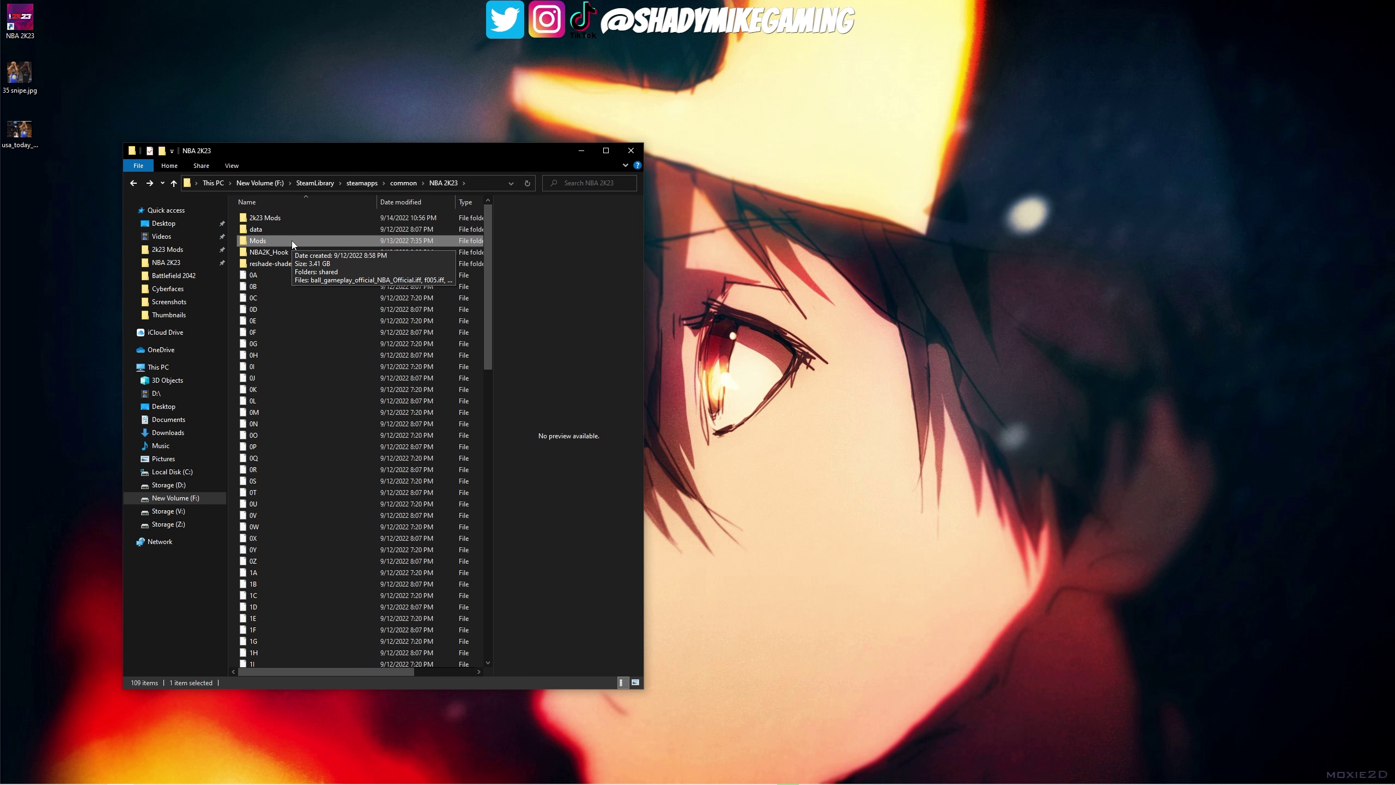
left_click(577, 156)
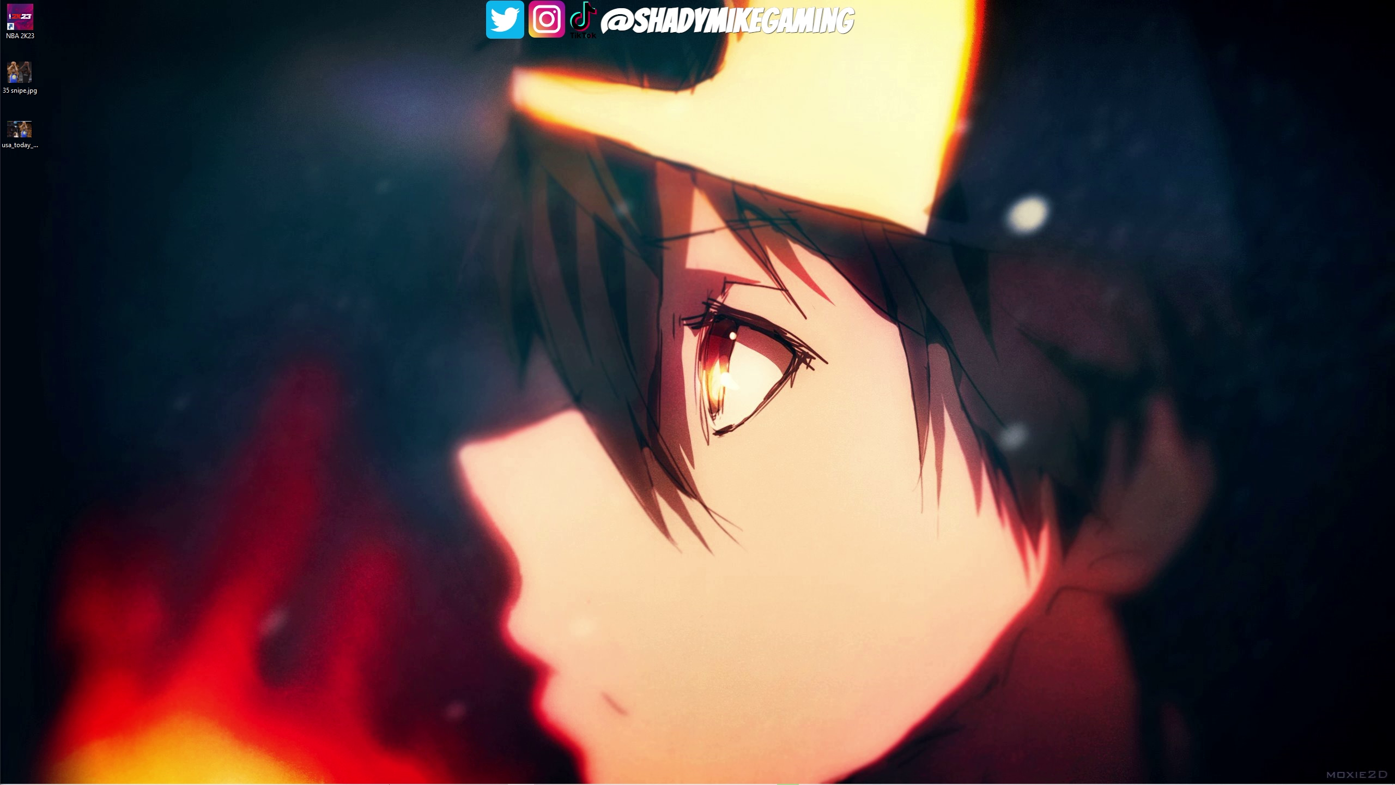
Switch to Discord and examine the mod download posts in the shadys-mods channel of the NBA 2K modding server
mouse_move(388, 774)
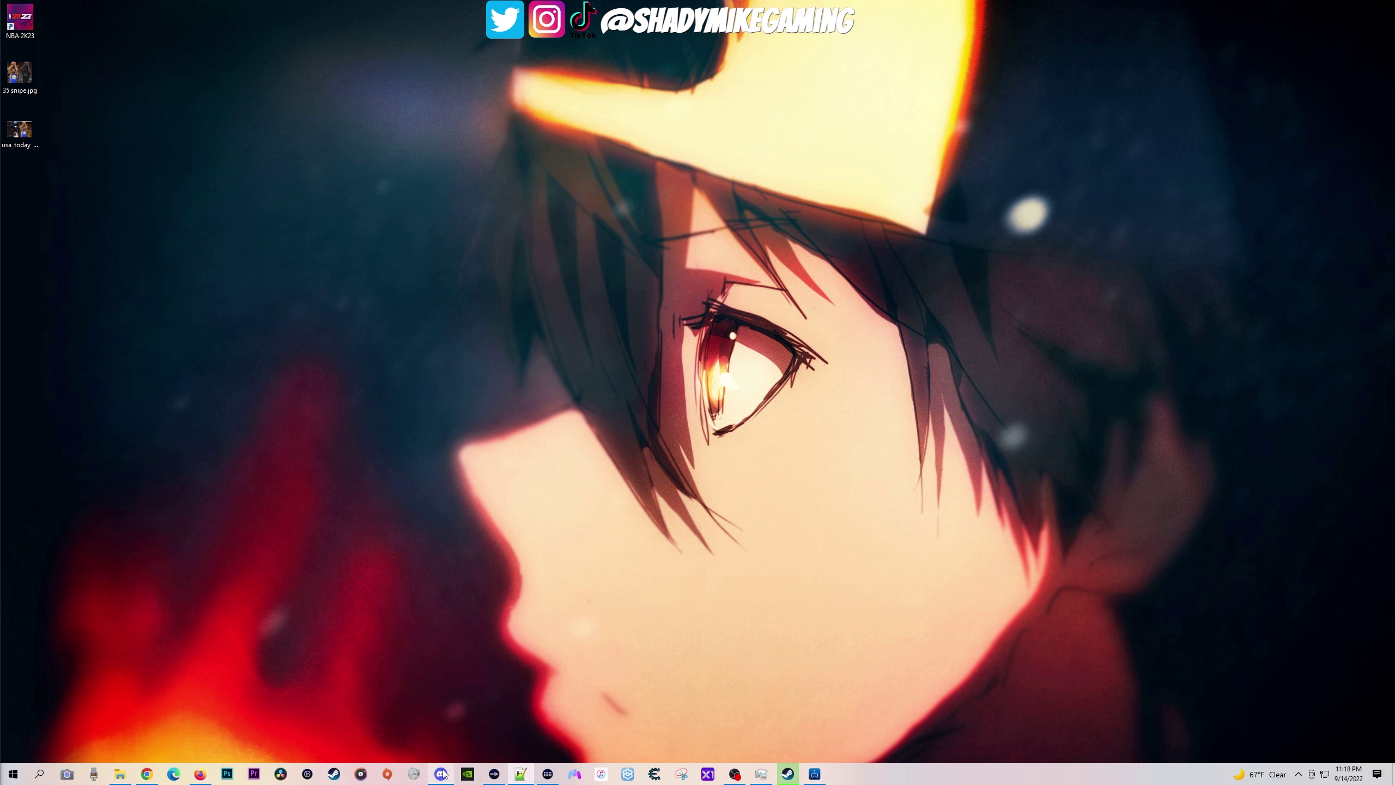
mouse_move(444, 773)
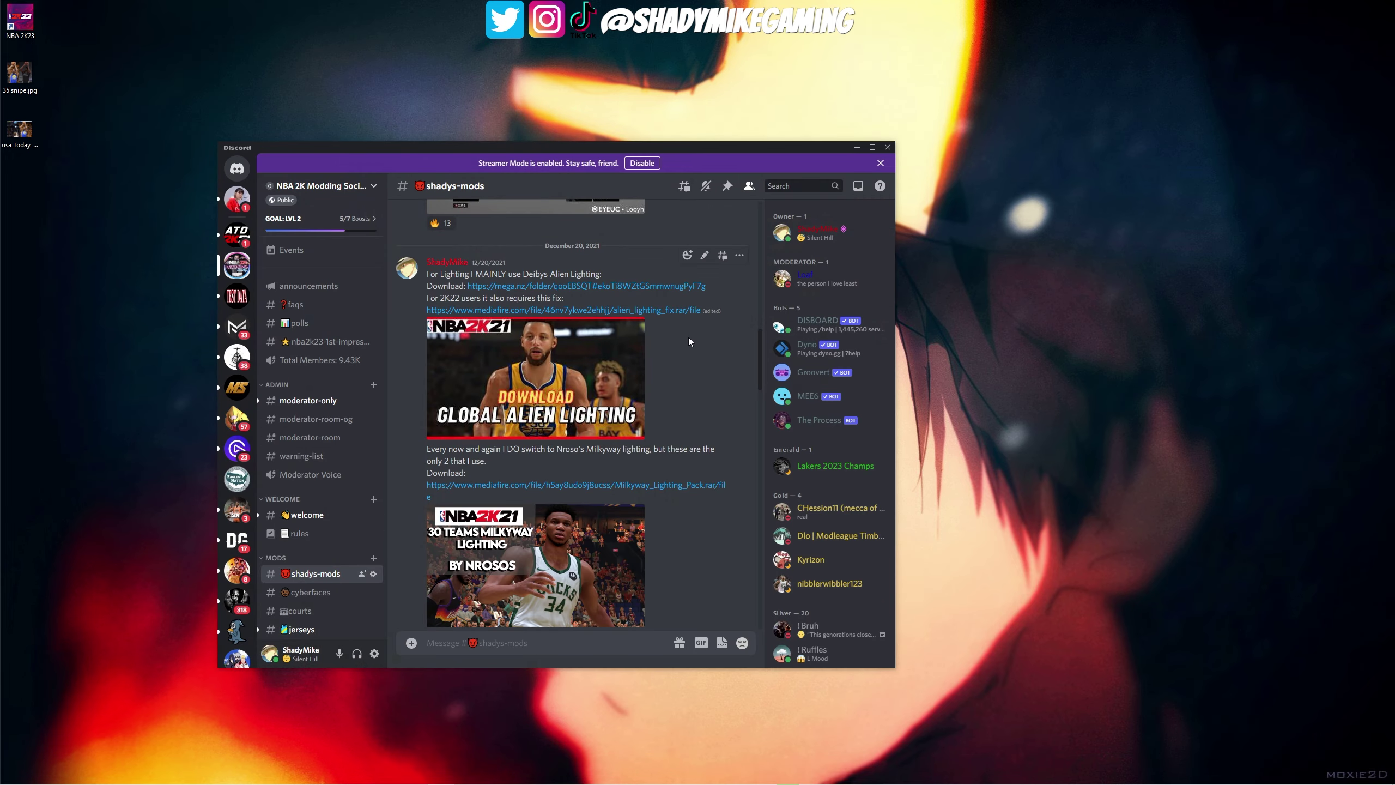
scroll(689, 336, "up", 15)
scroll(705, 464, "up", 1)
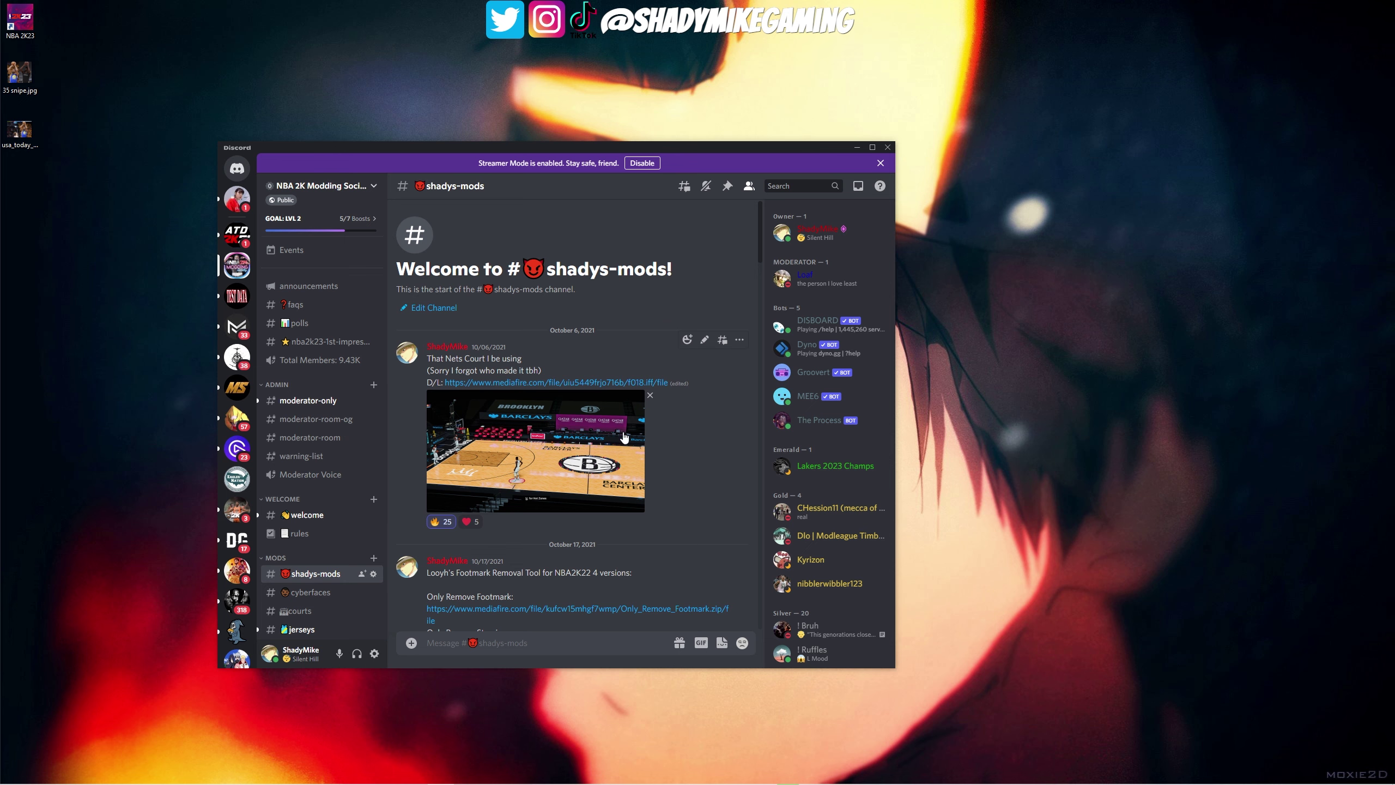
scroll(547, 392, "down", 10)
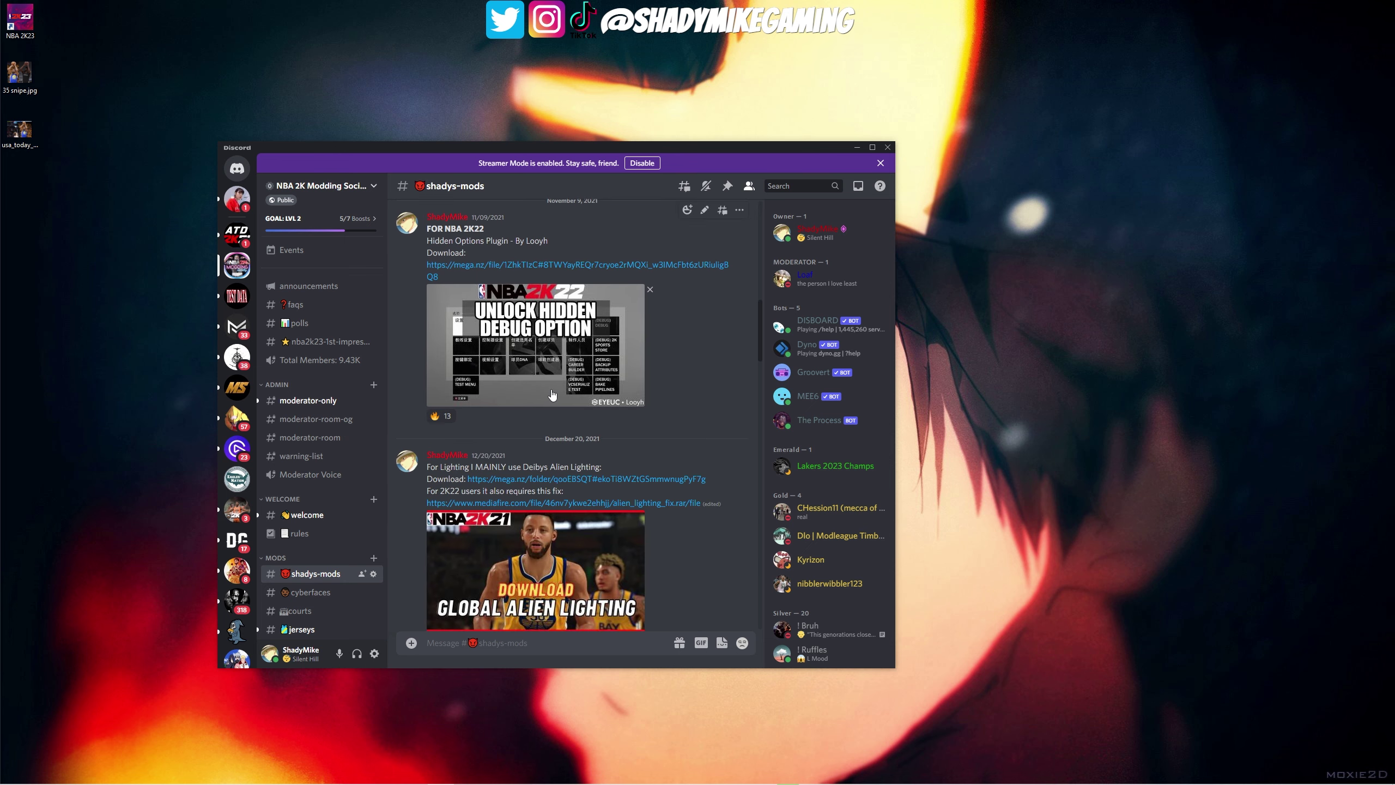
scroll(482, 389, "down", 5)
scroll(483, 389, "down", 2)
scroll(439, 417, "up", 15)
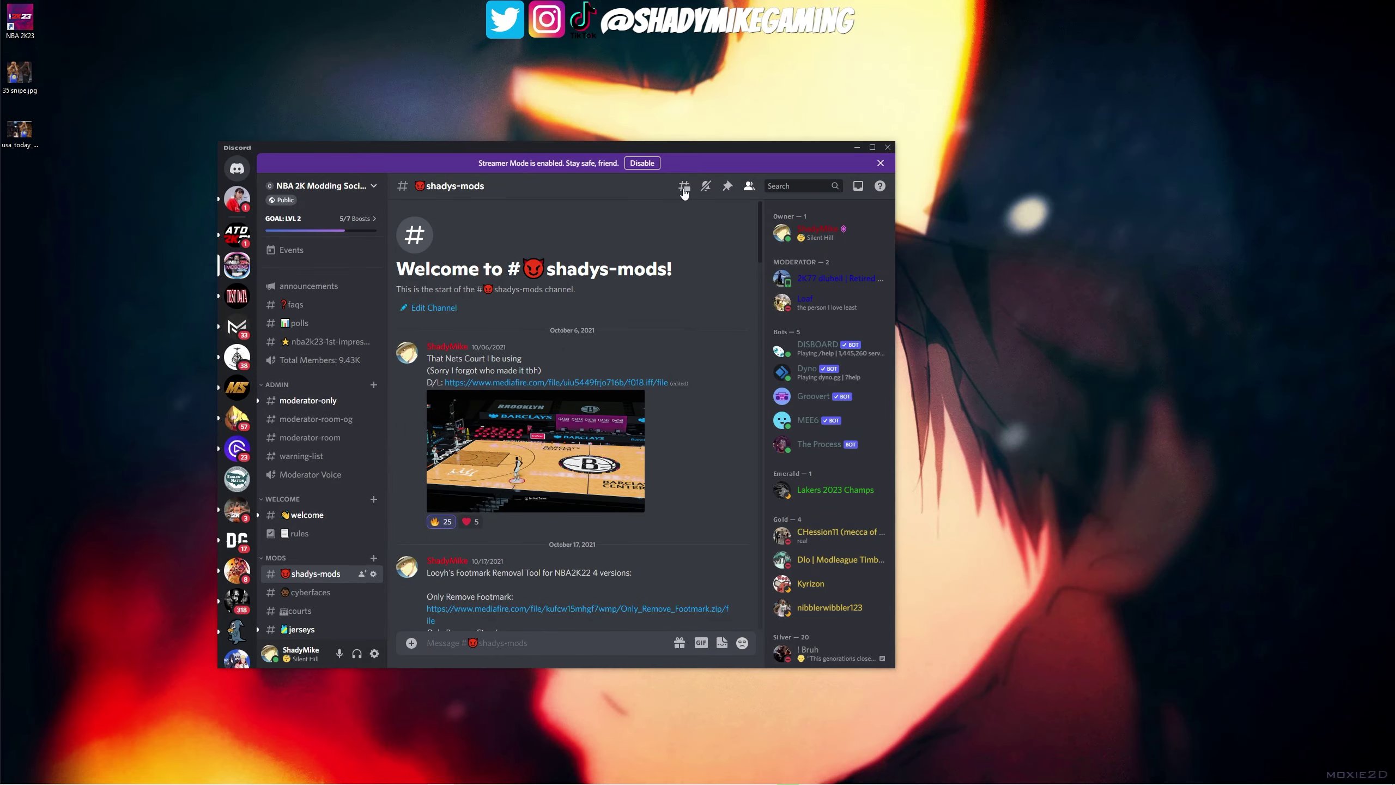
left_click_drag(744, 146, 850, 88)
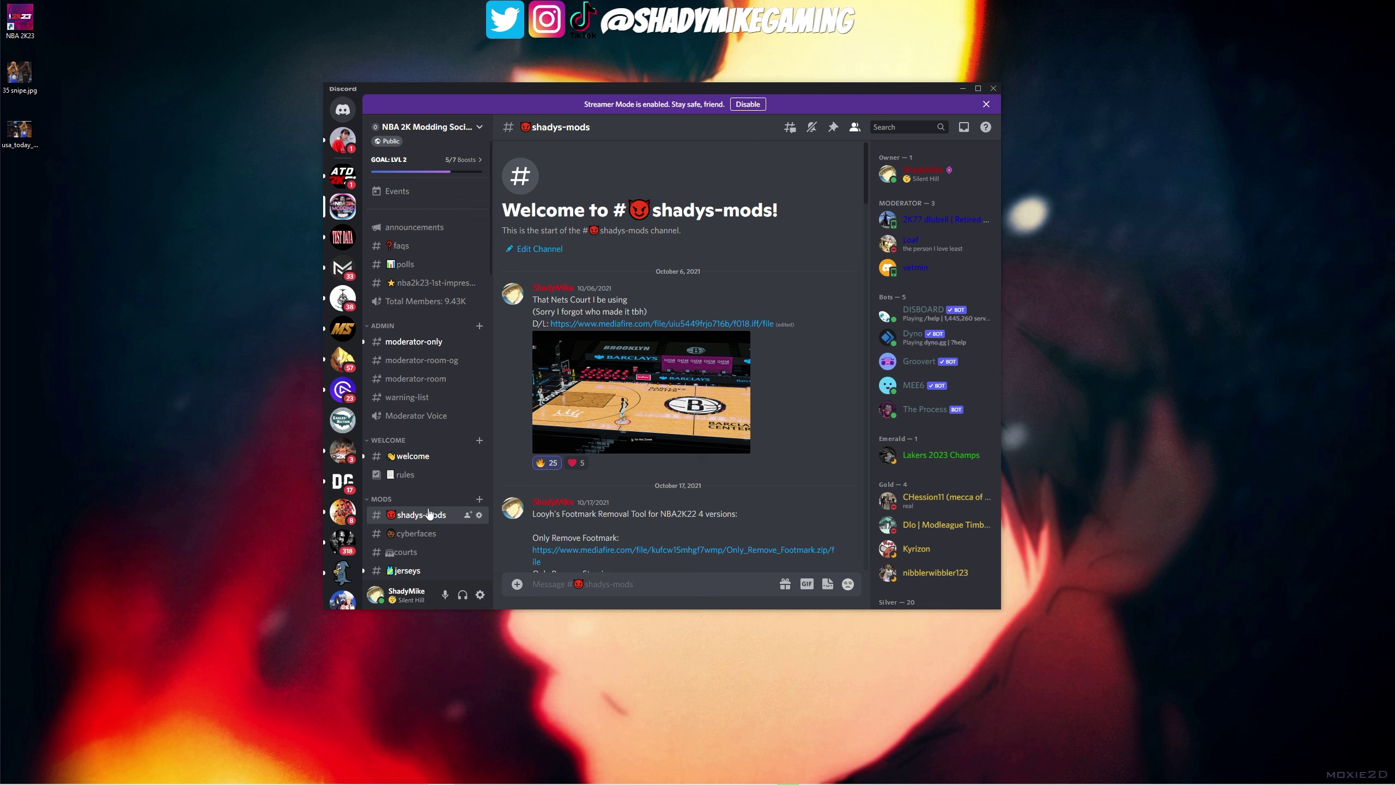
Read through the October and November 2021 mod posts and their download links in the shadys-mods channel
scroll(632, 385, "down", 5)
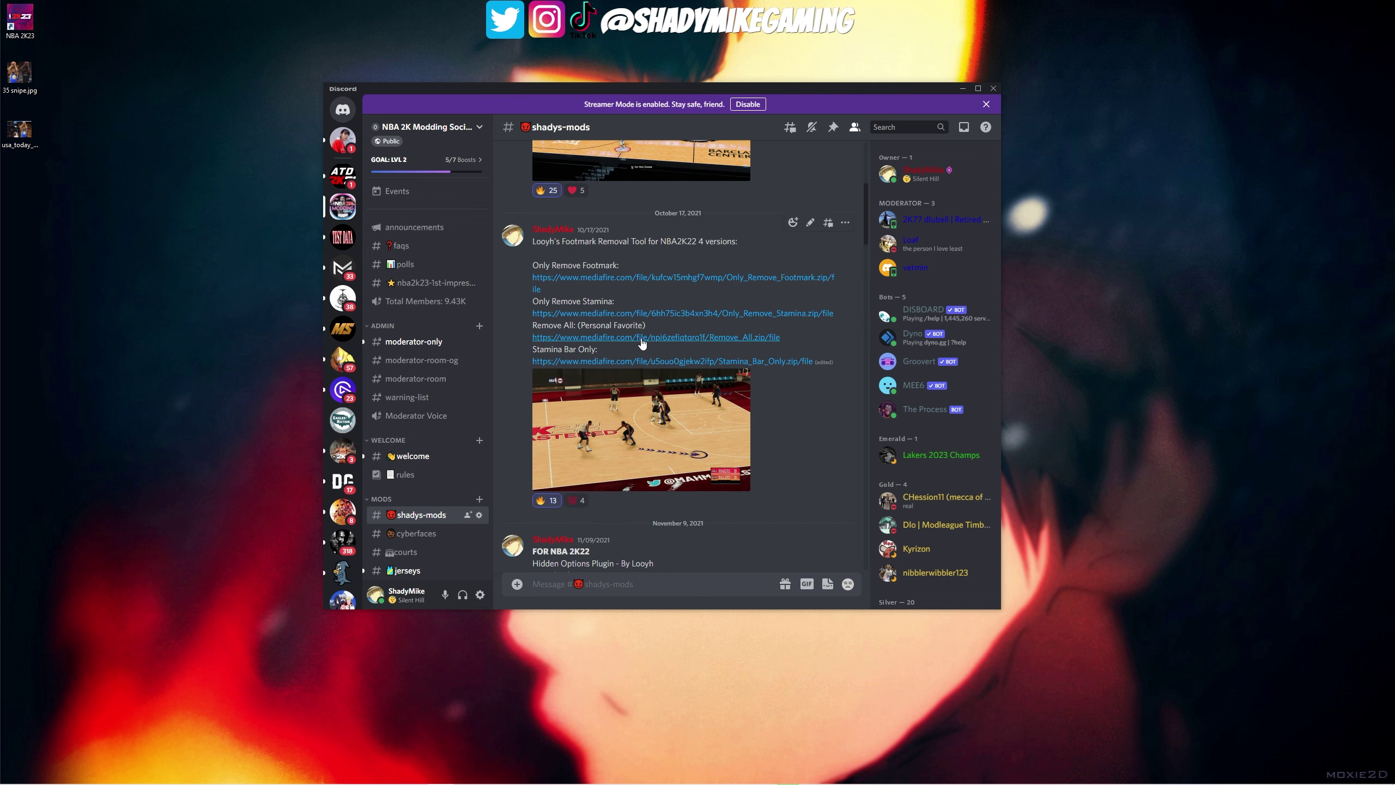
scroll(586, 380, "down", 8)
scroll(549, 274, "up", 4)
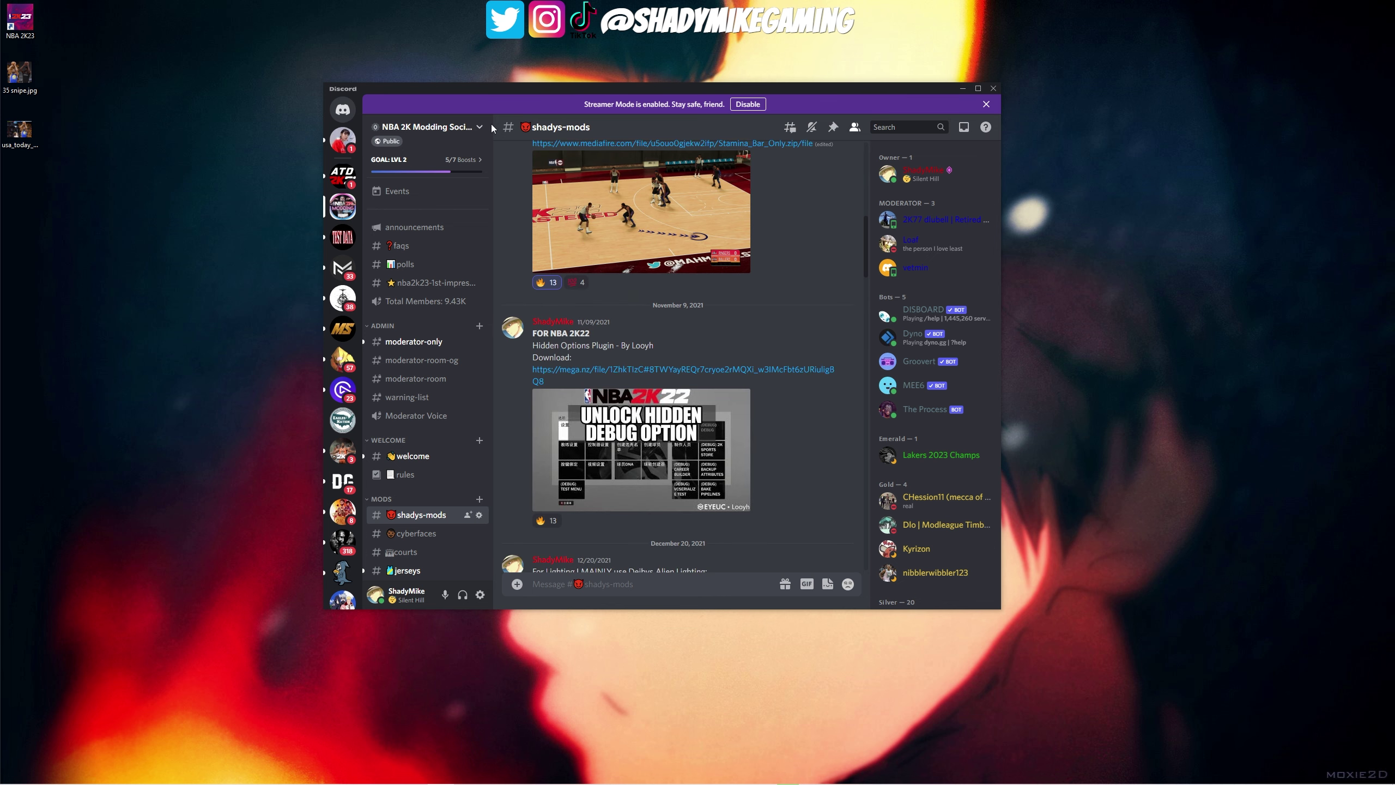
scroll(549, 248, "up", 7)
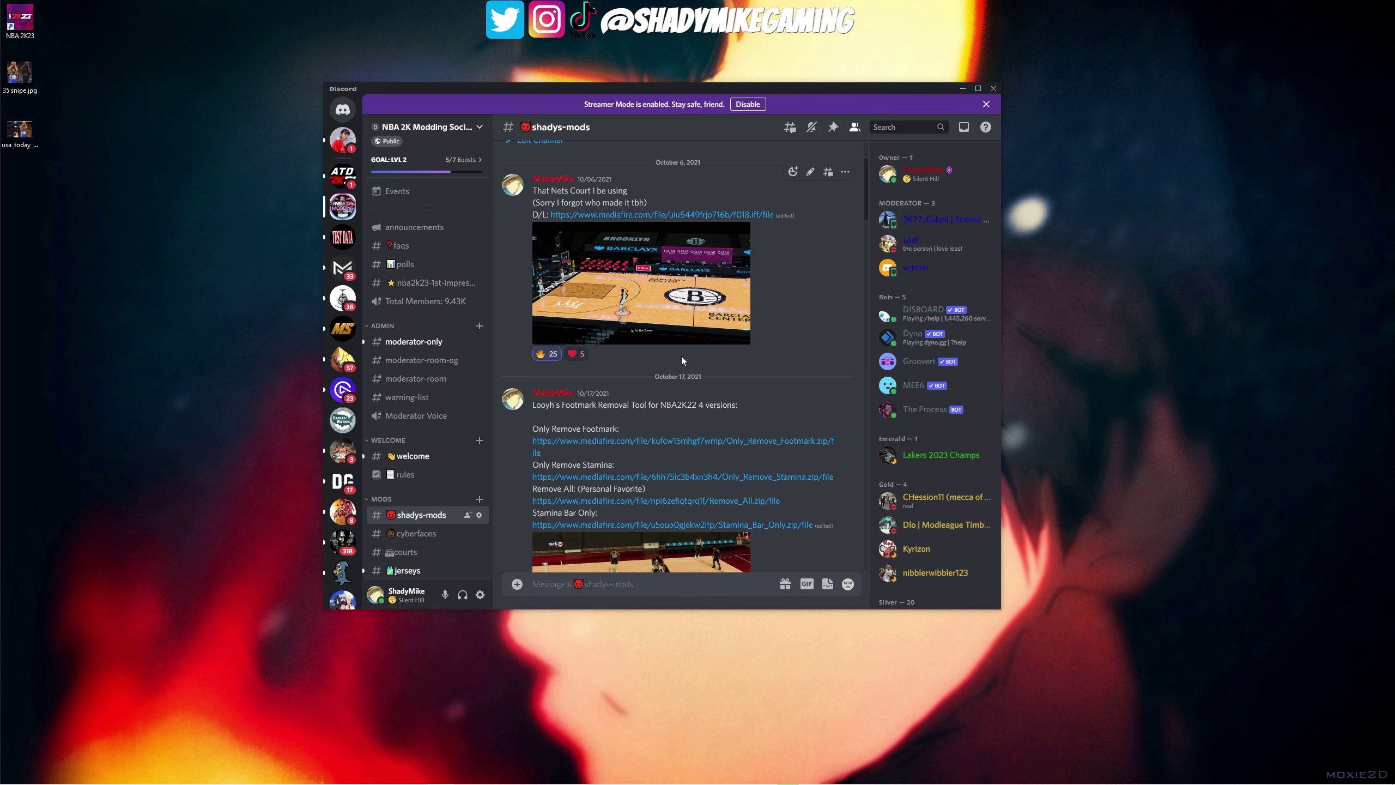
scroll(686, 366, "down", 6)
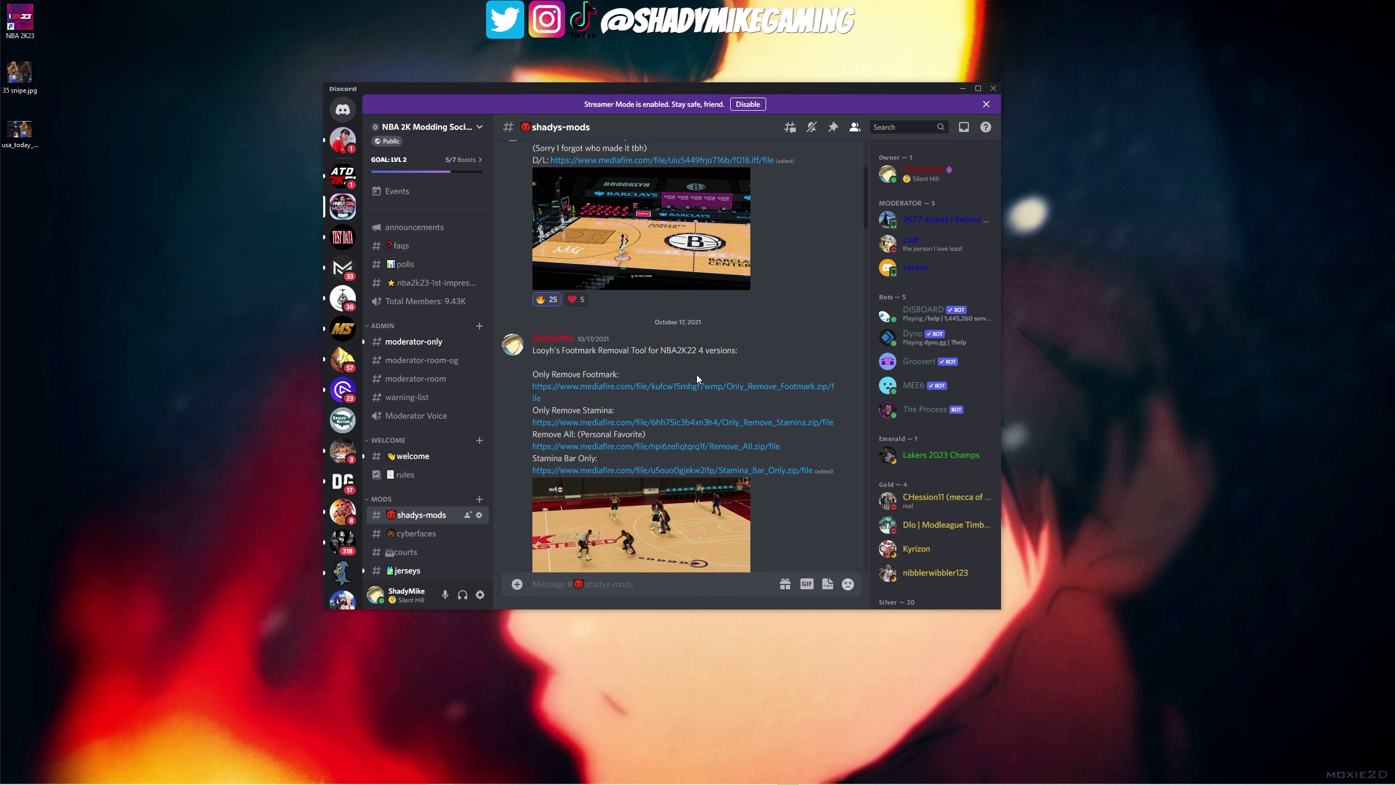
scroll(735, 421, "up", 4)
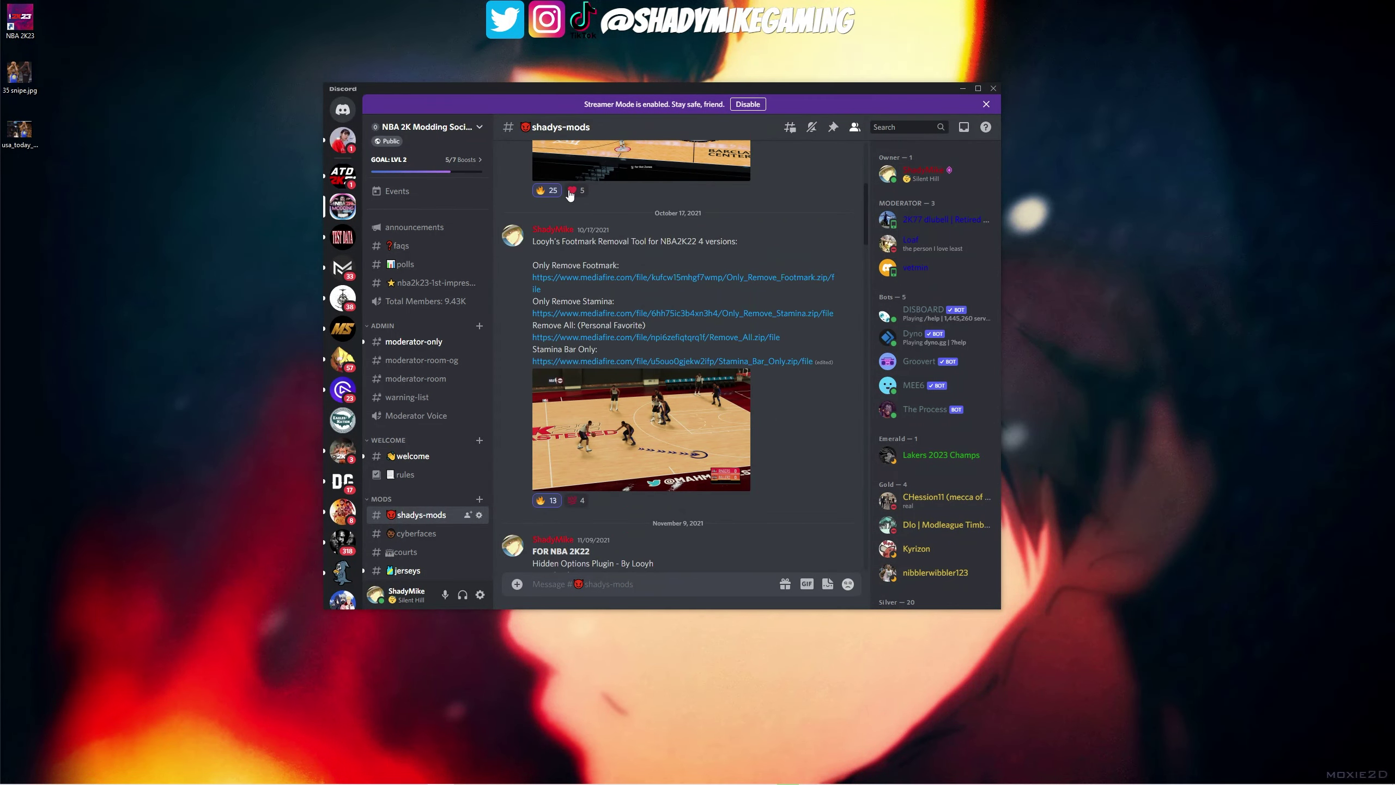
scroll(695, 306, "up", 5)
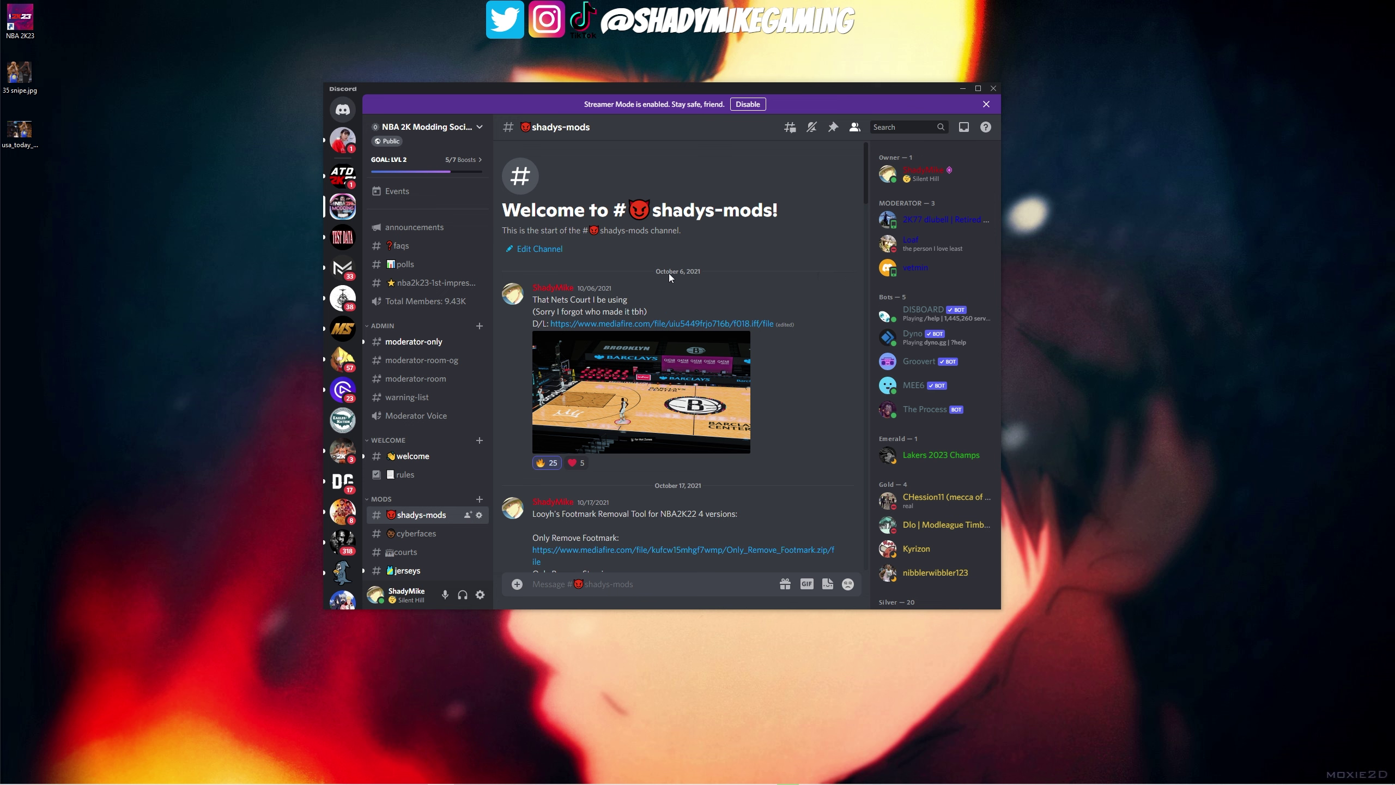
scroll(423, 385, "down", 7)
scroll(427, 428, "up", 7)
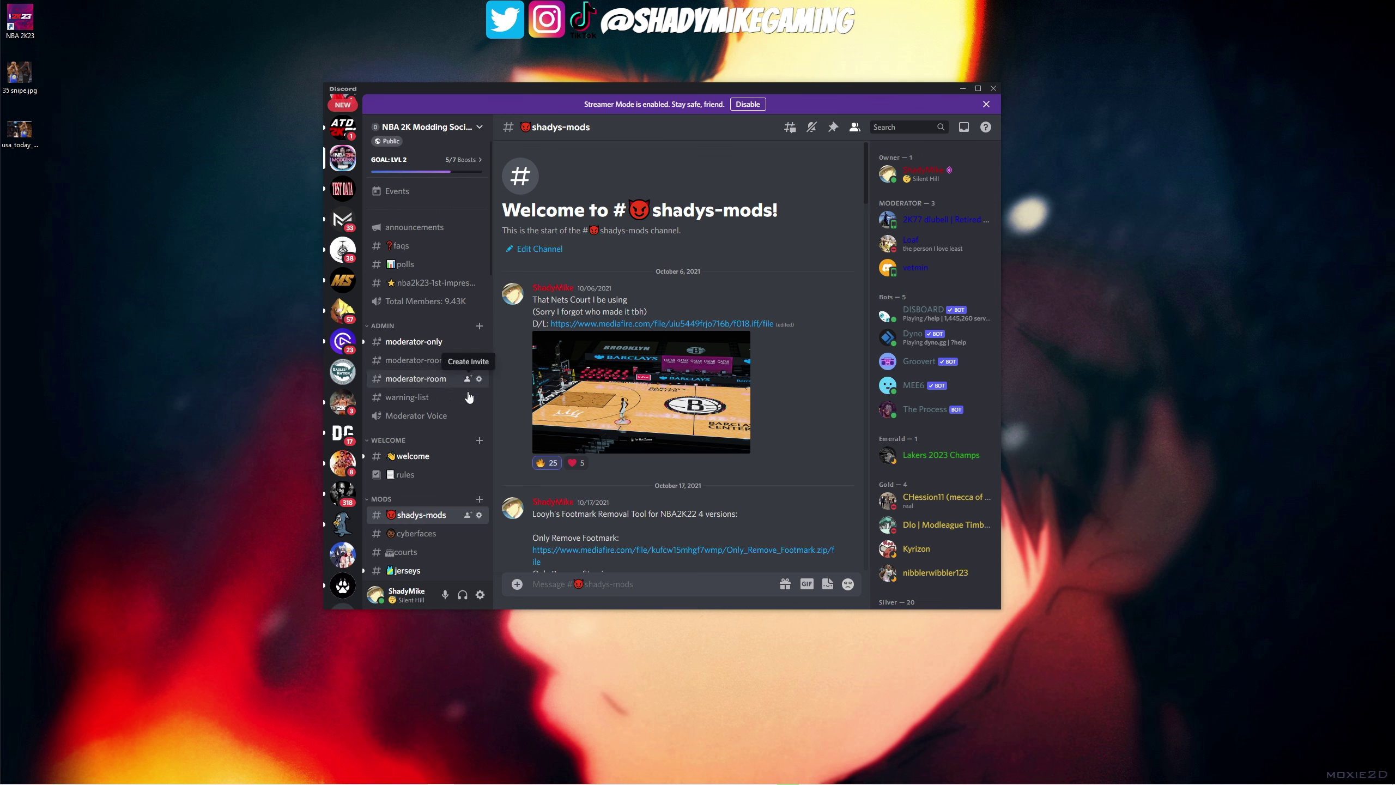
Open the cyberfaces channel, preview the Chicago Bulls cyberfaces pack image at full size, and minimize Discord
scroll(422, 380, "down", 4)
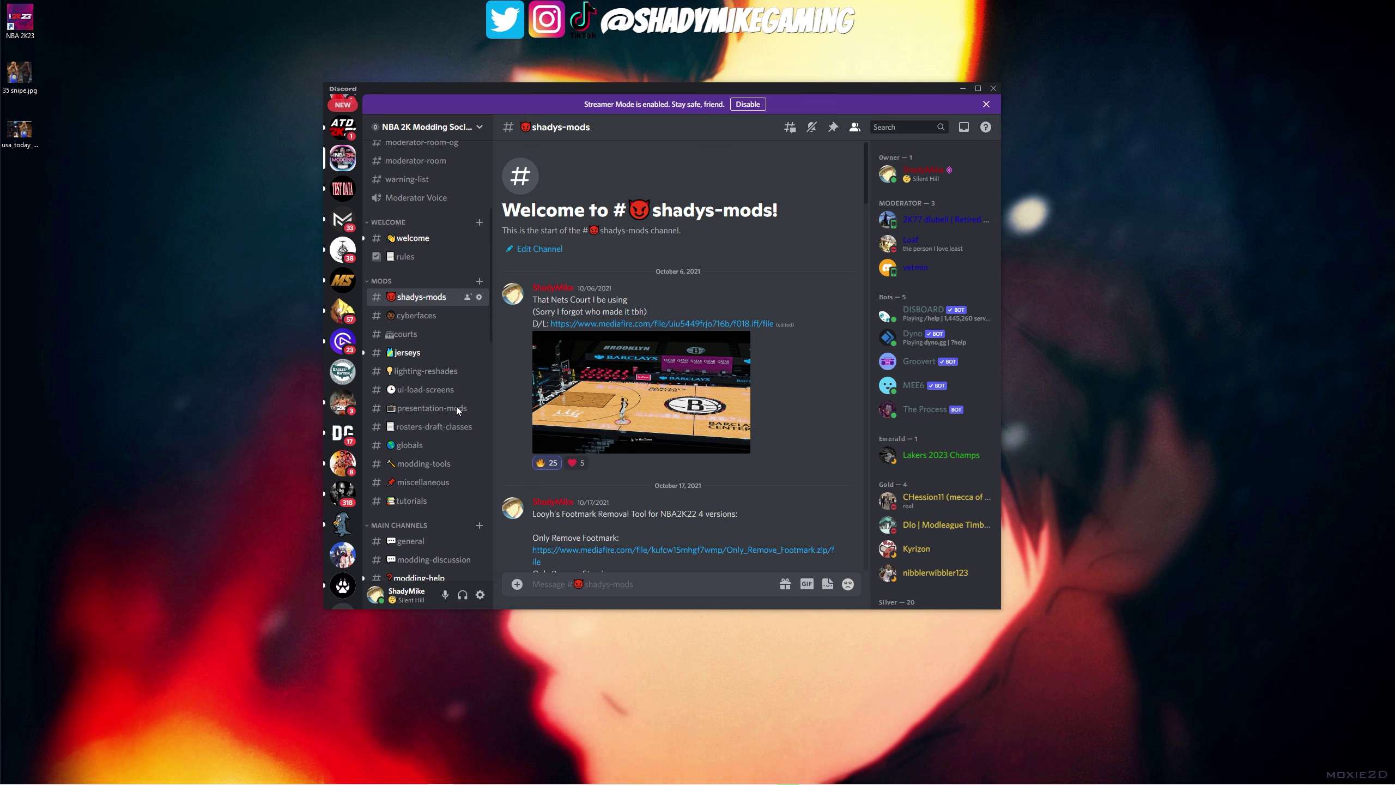
left_click(416, 315)
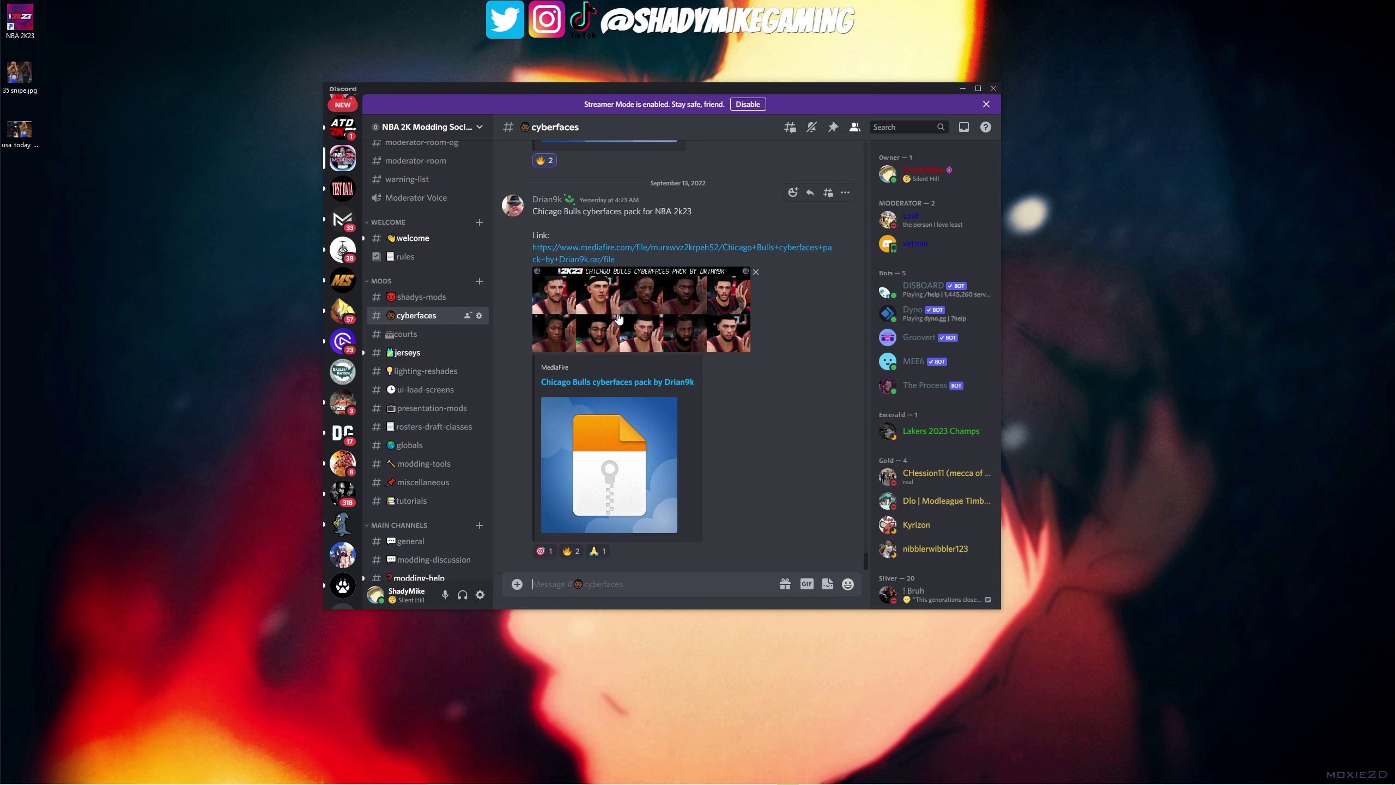
left_click(618, 314)
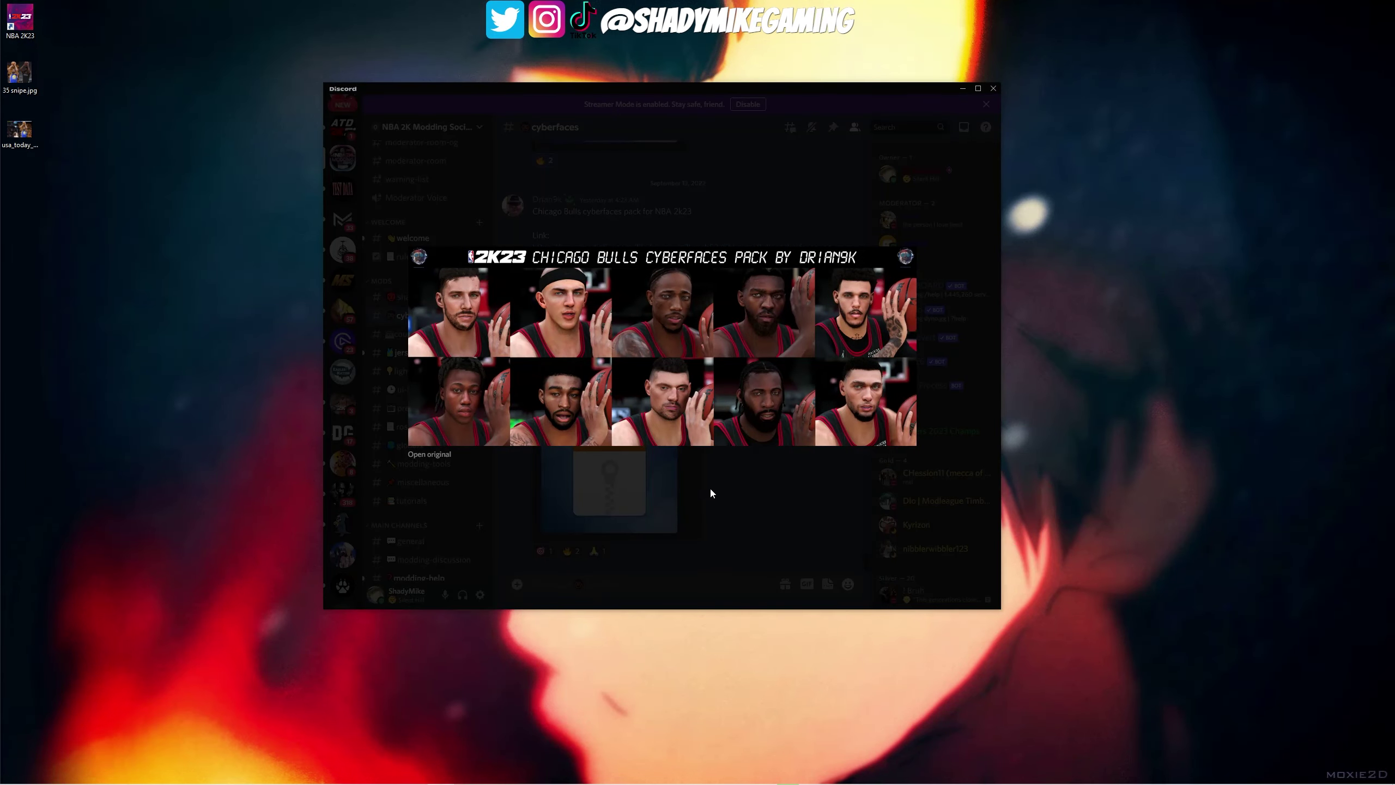
left_click(751, 495)
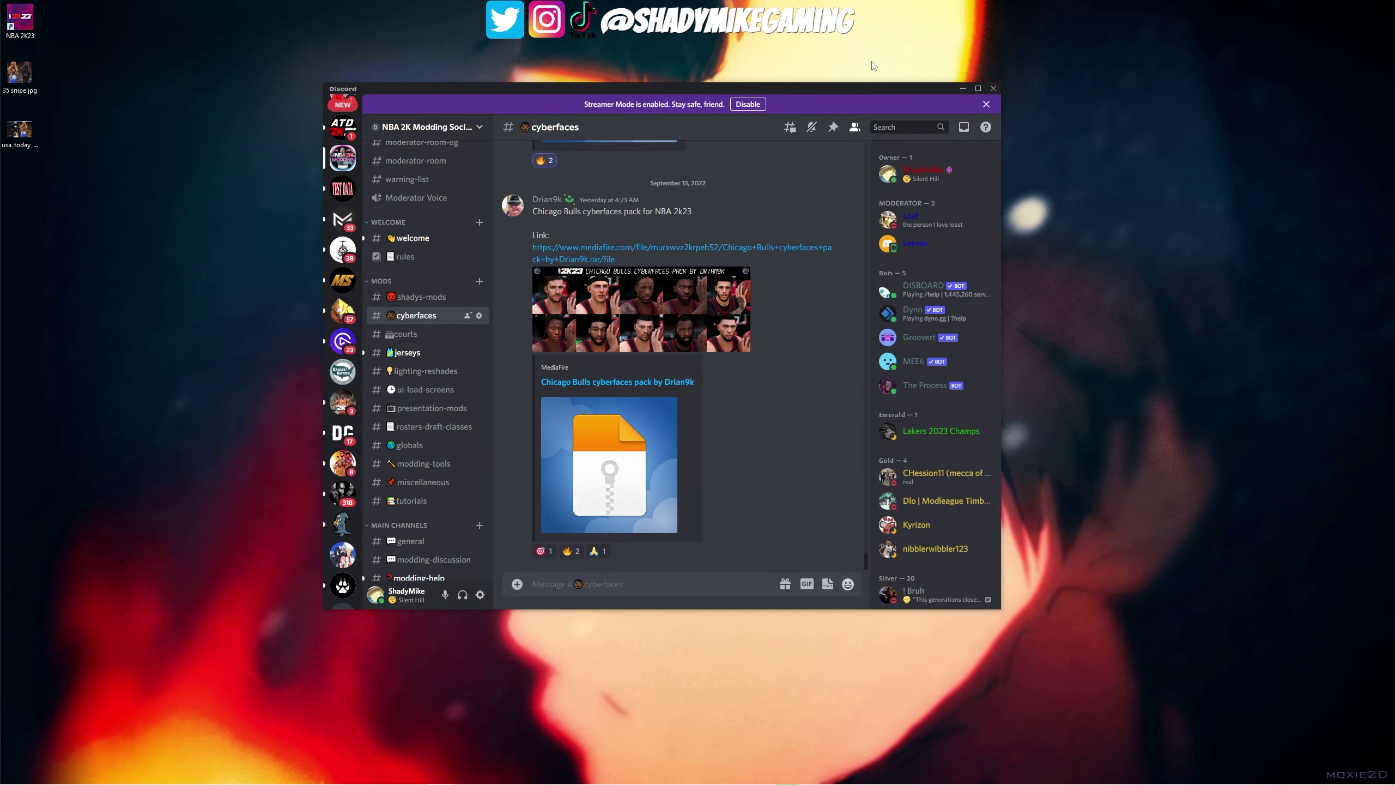
left_click(963, 88)
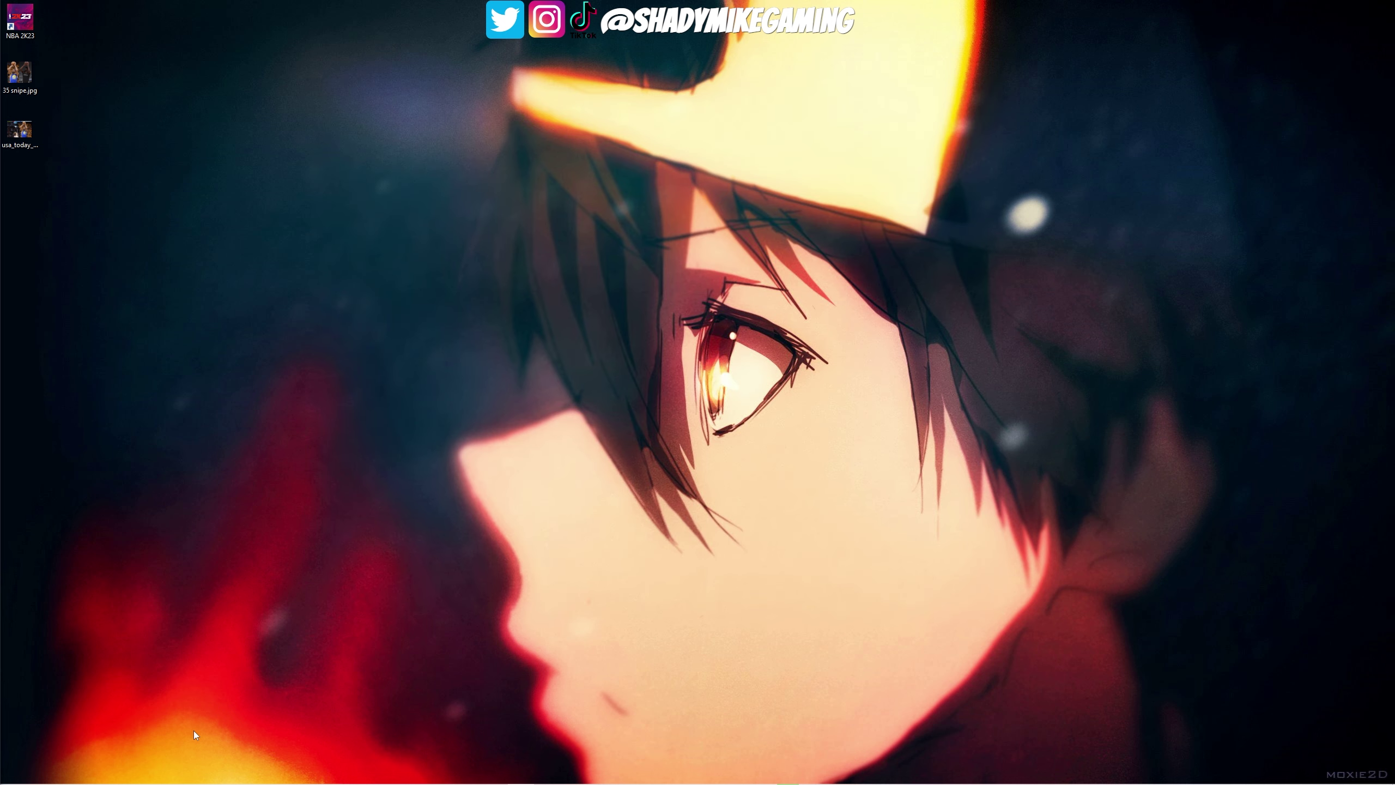
Switch to the Firefox browser, maximize it and browse the recent mod posts on the 2kspecialist home page
mouse_move(198, 780)
left_click(201, 775)
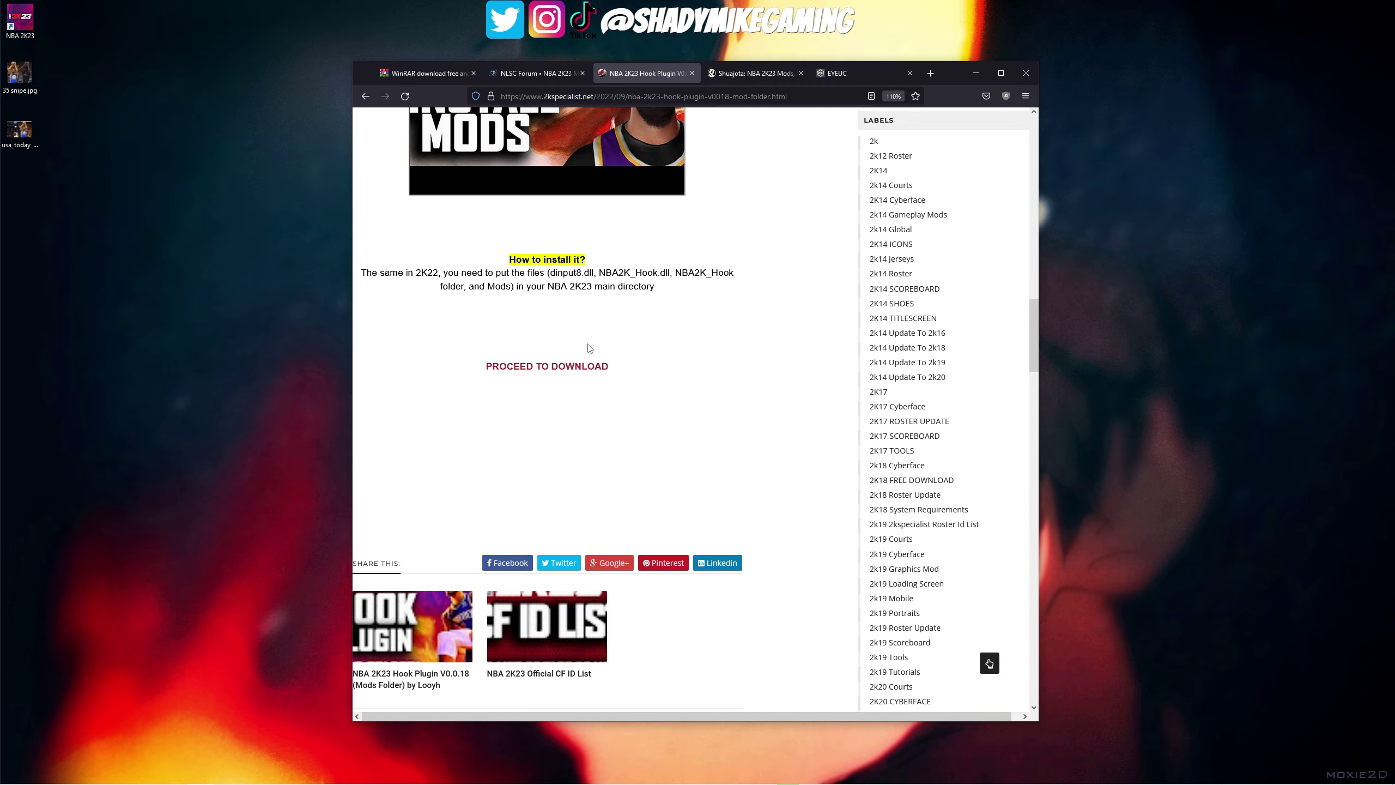
scroll(691, 219, "up", 15)
scroll(691, 219, "up", 5)
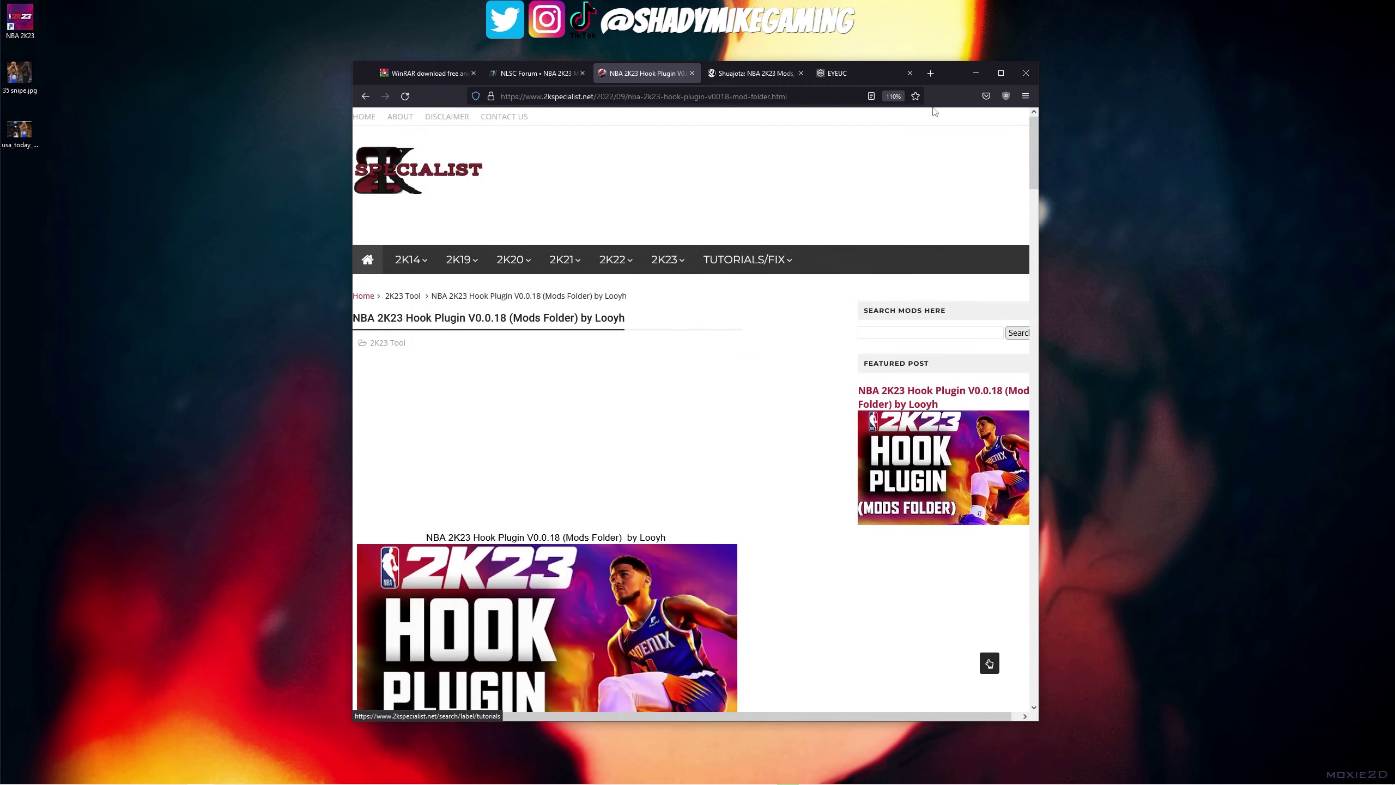
left_click(1005, 75)
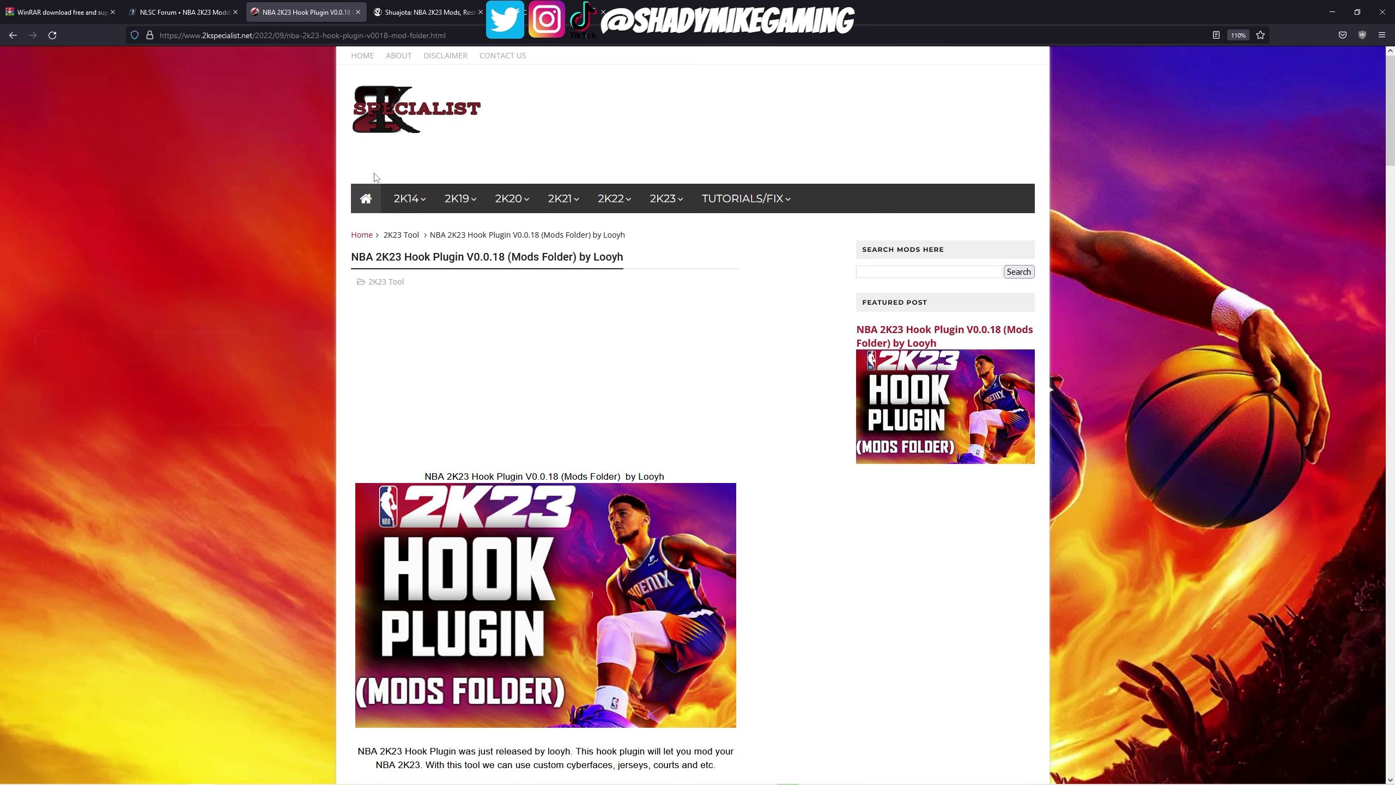
left_click(364, 203)
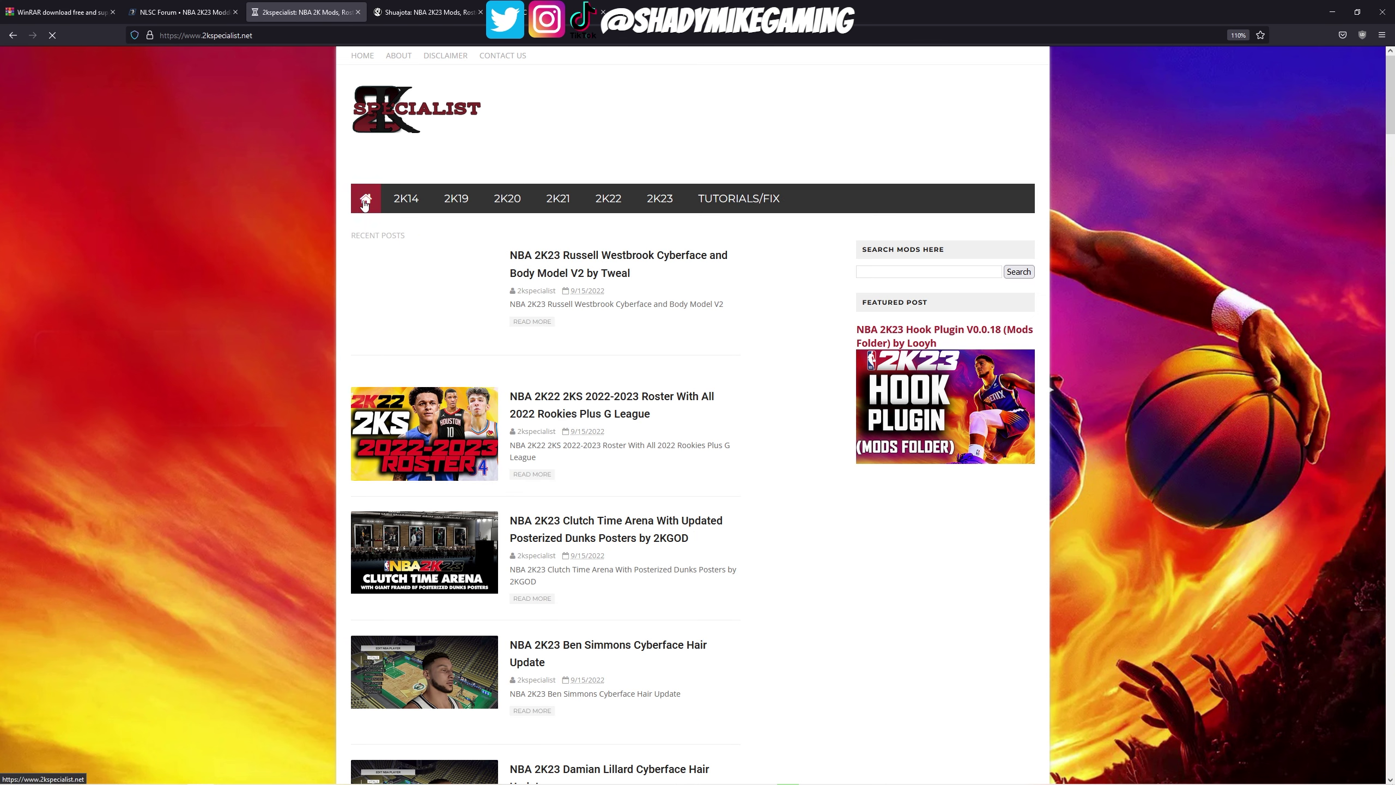
scroll(657, 246, "down", 15)
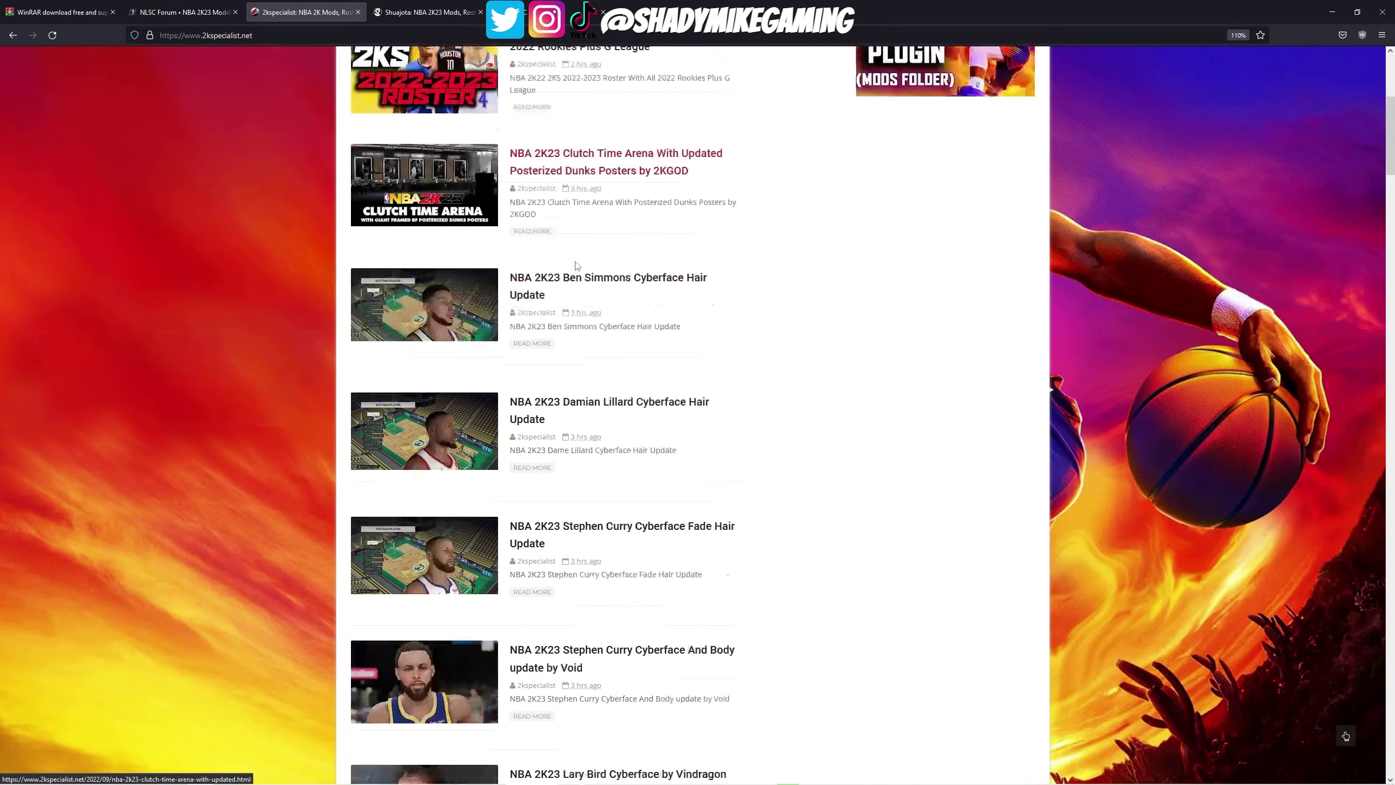
scroll(581, 259, "down", 15)
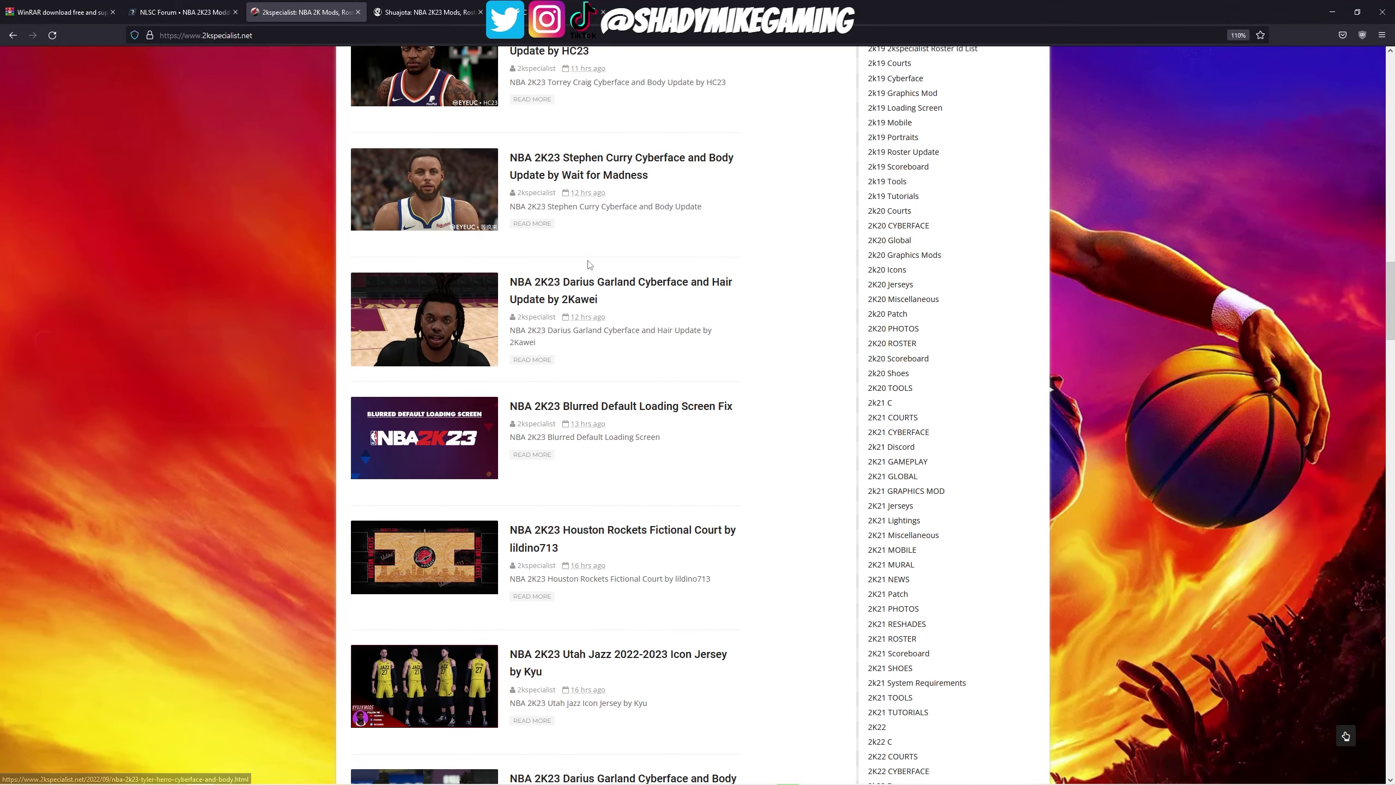
scroll(594, 264, "up", 20)
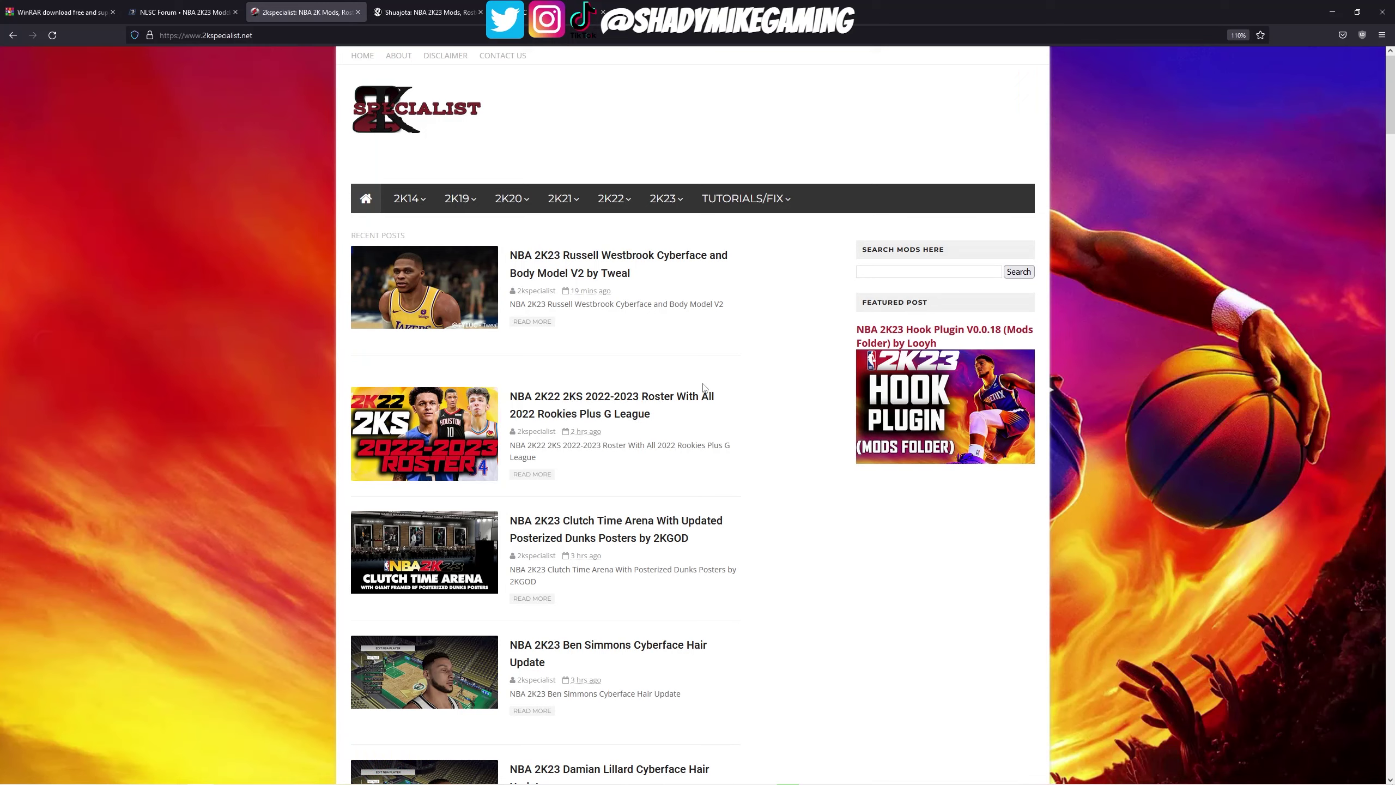
Examine the topic list in the NBA 2K23 Modding section of the NLSC Forum
left_click(190, 13)
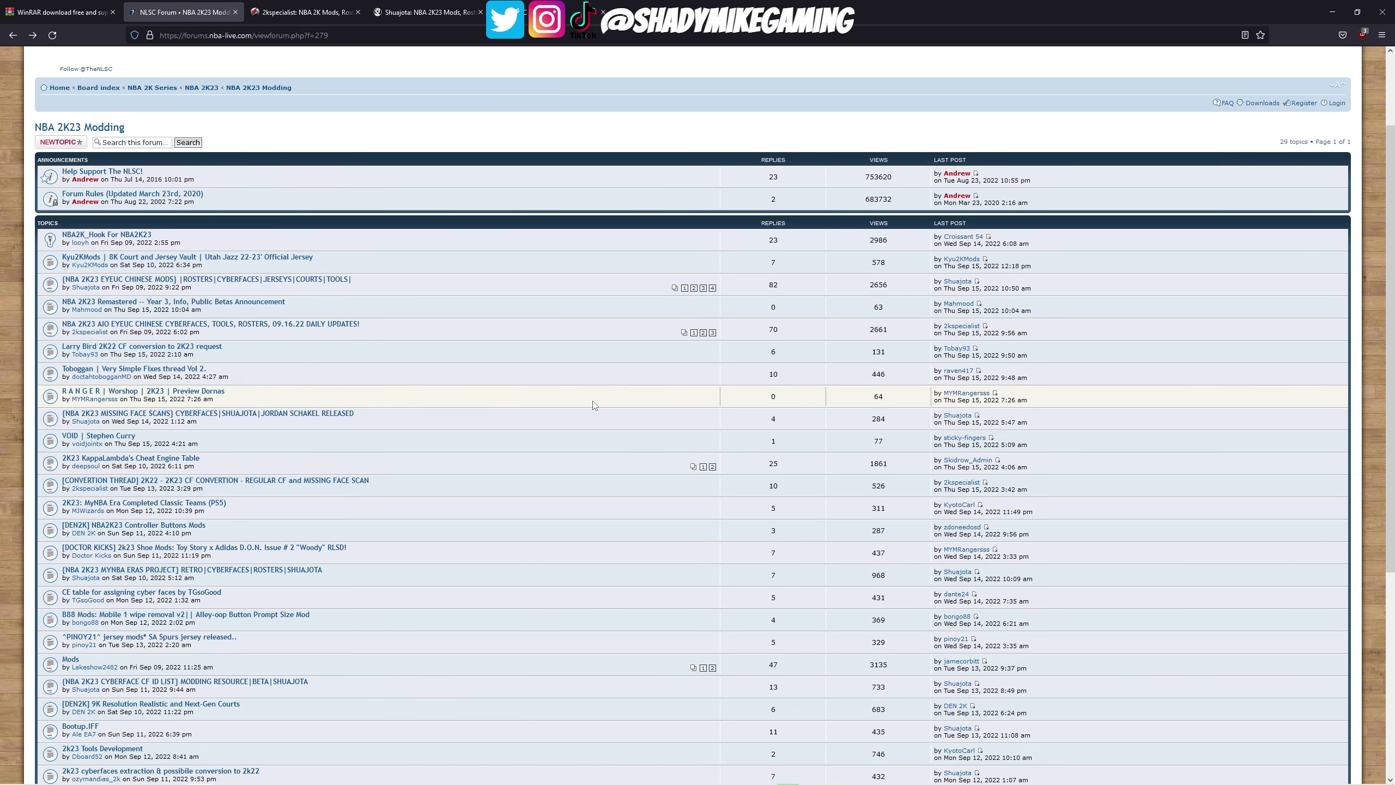
scroll(549, 248, "up", 2)
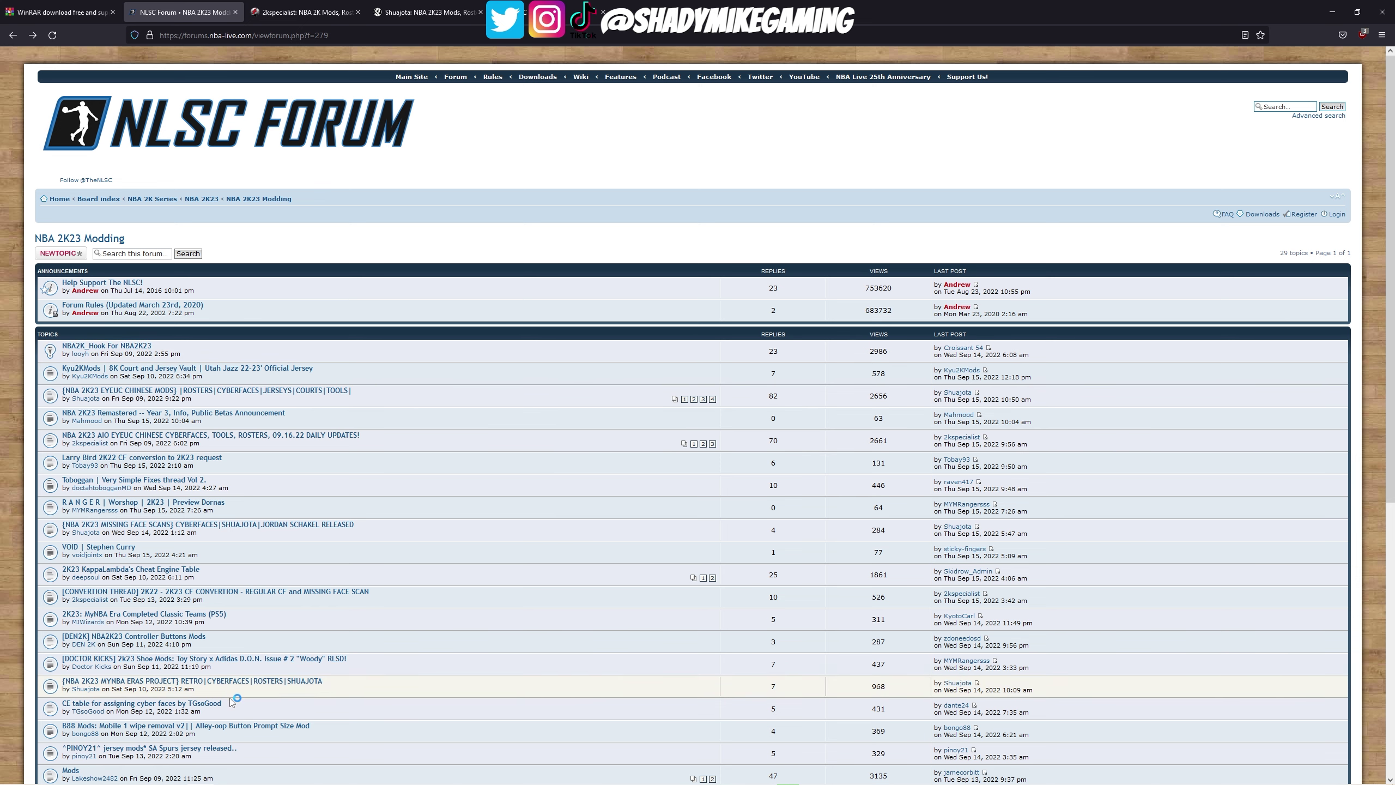
left_click(148, 345)
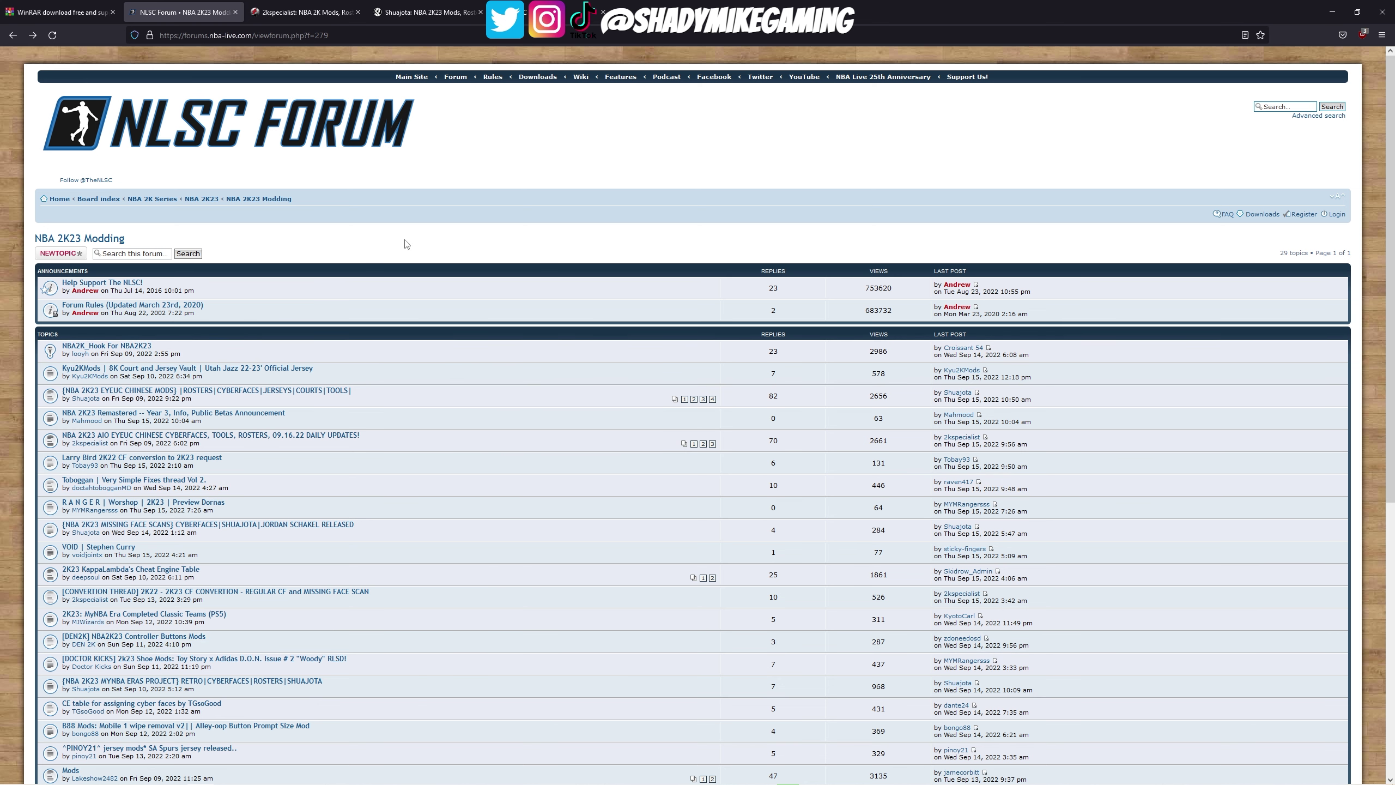
Browse the recent NBA 2K23 mod posts on the Shuajota site
left_click(420, 13)
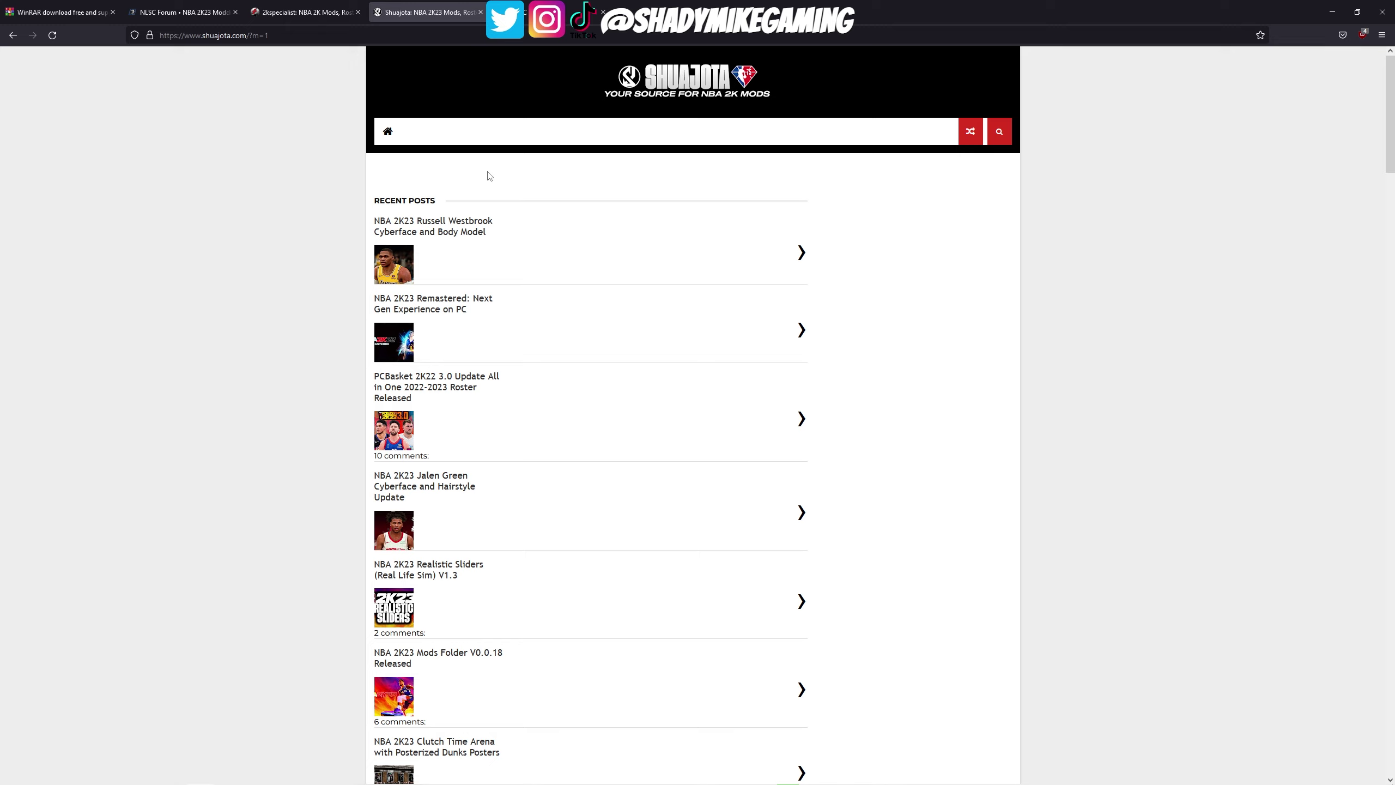
scroll(489, 176, "down", 15)
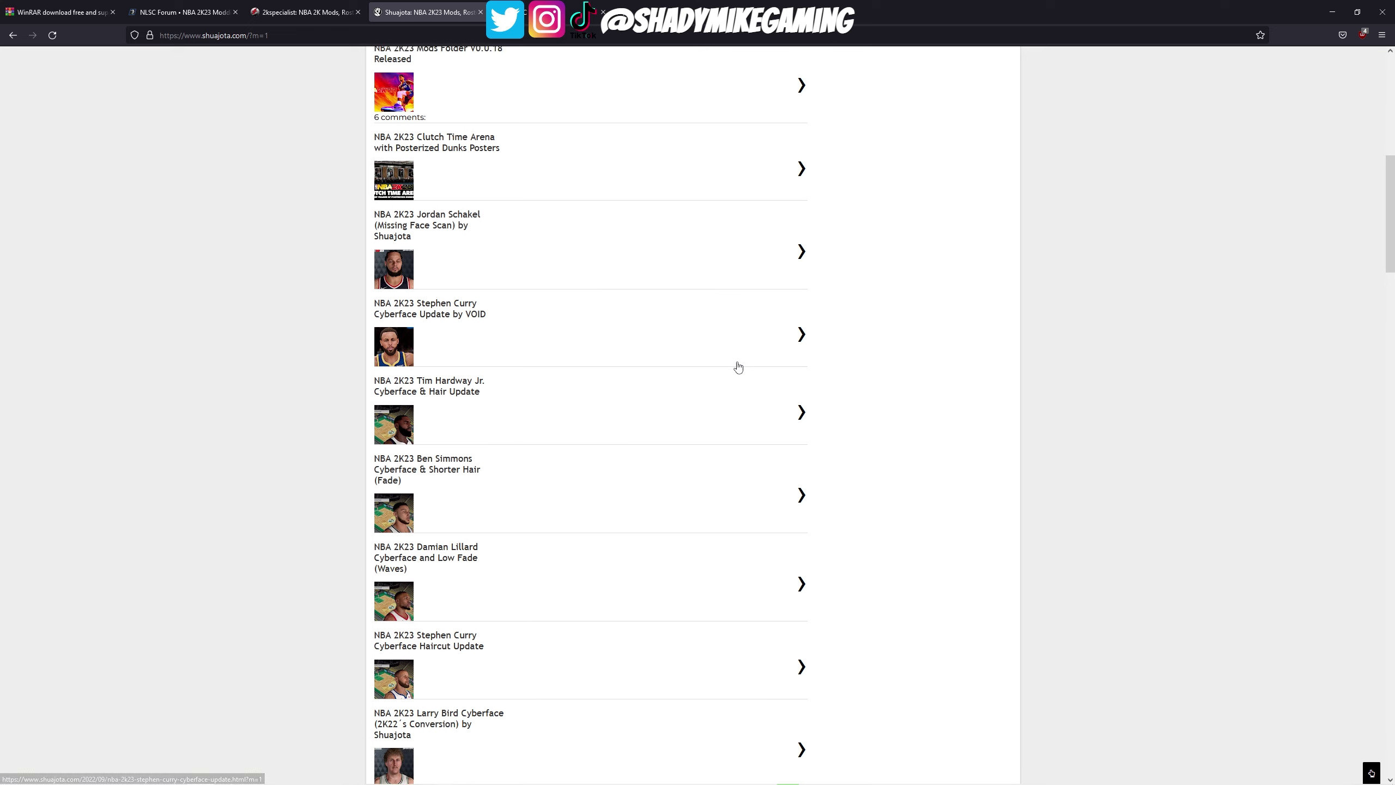
scroll(741, 362, "up", 3)
scroll(744, 359, "up", 12)
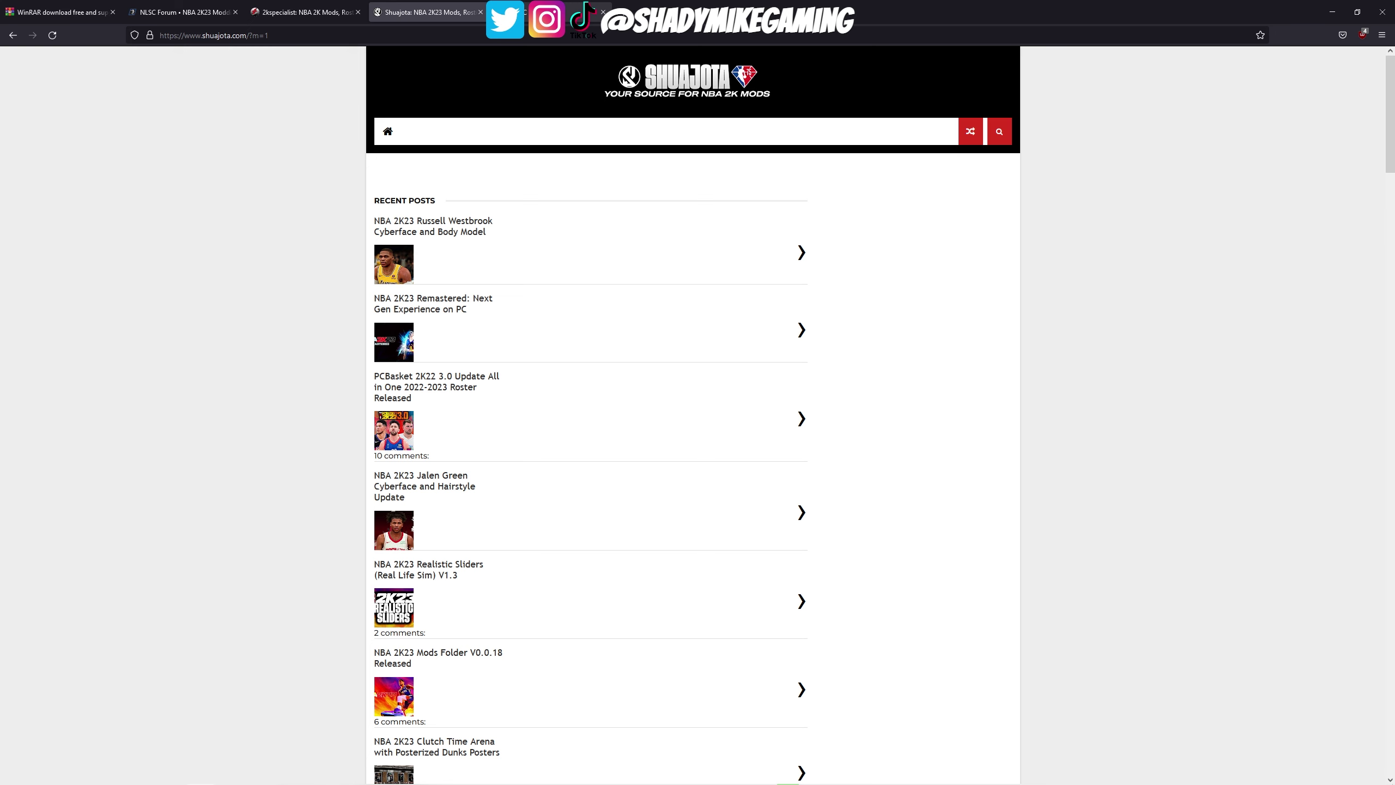
View the EYEUC home page and advance through its featured image slideshow
left_click(576, 12)
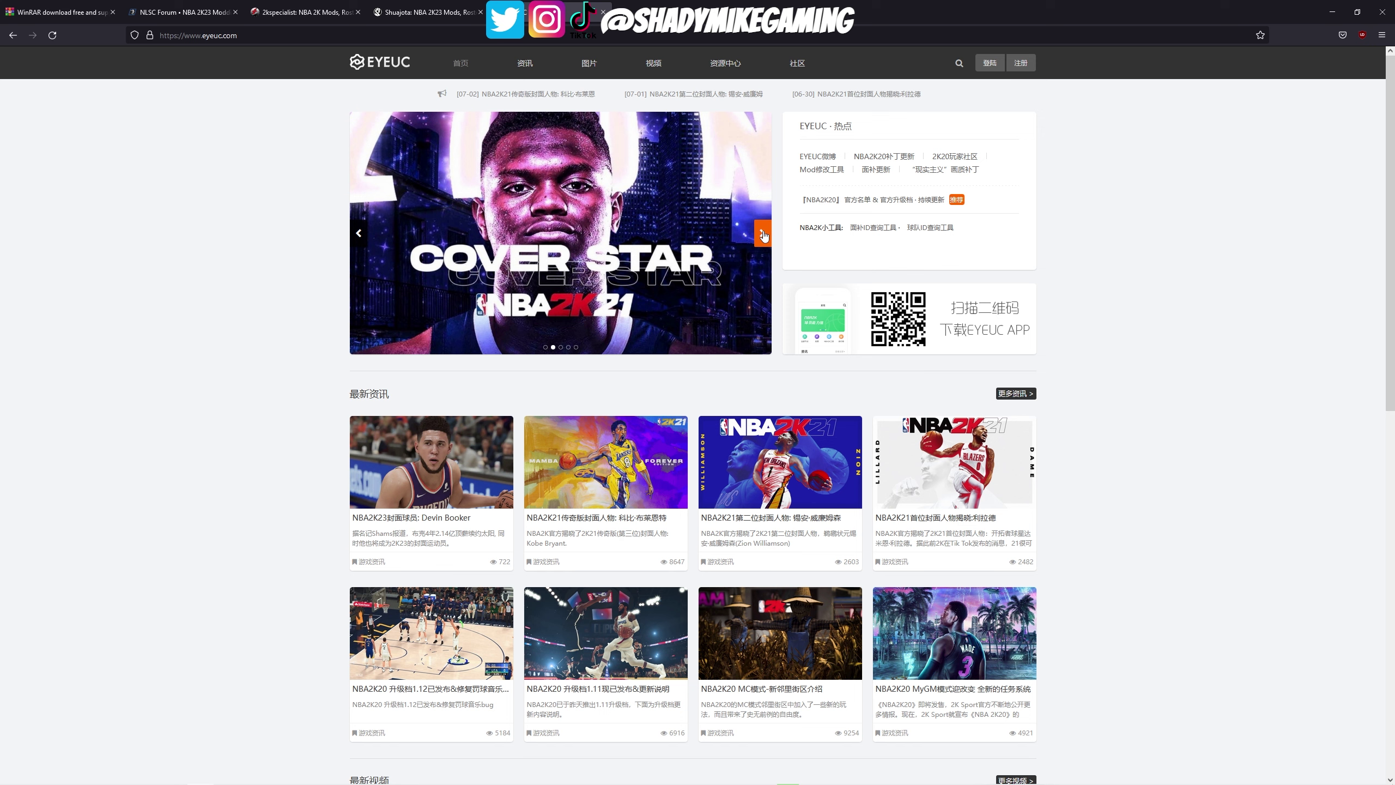
left_click(764, 235)
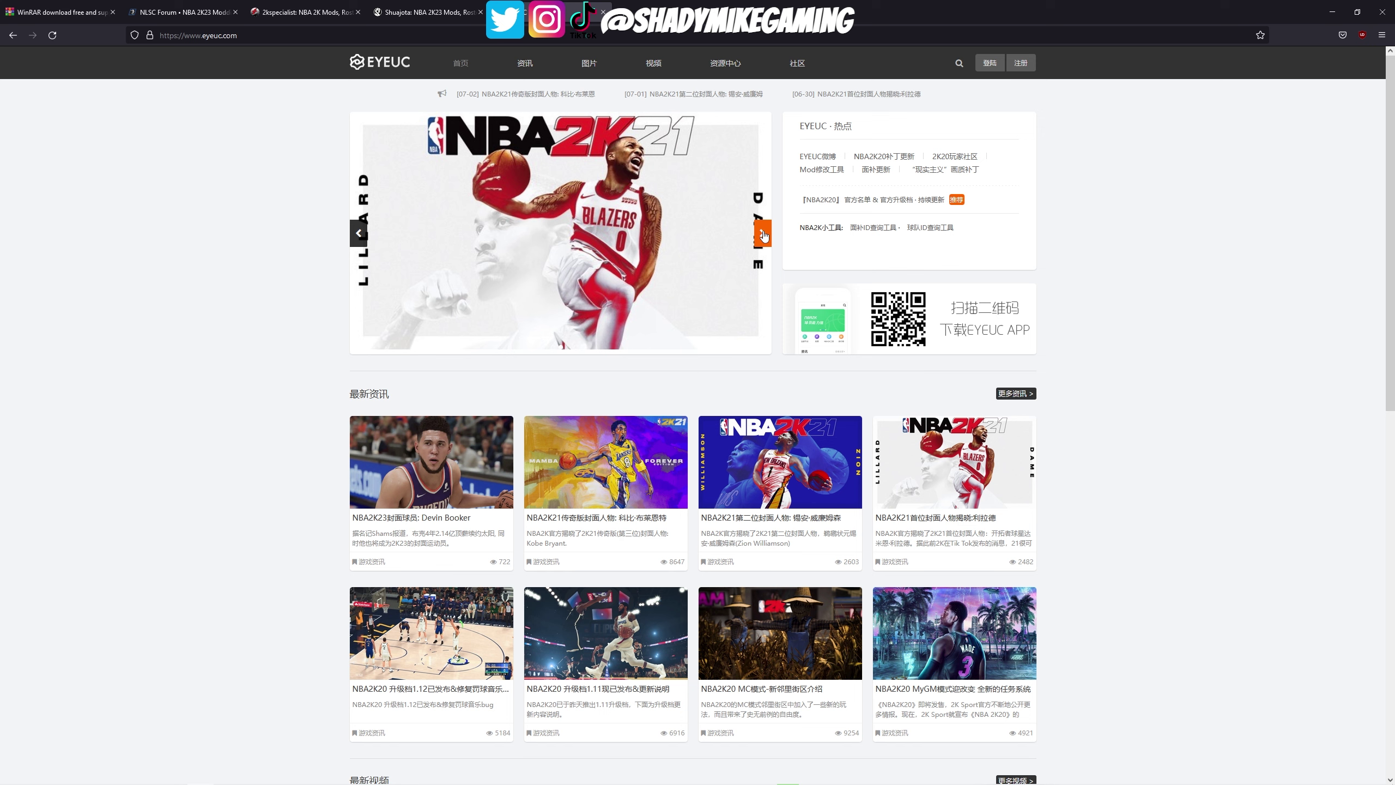
left_click(763, 235)
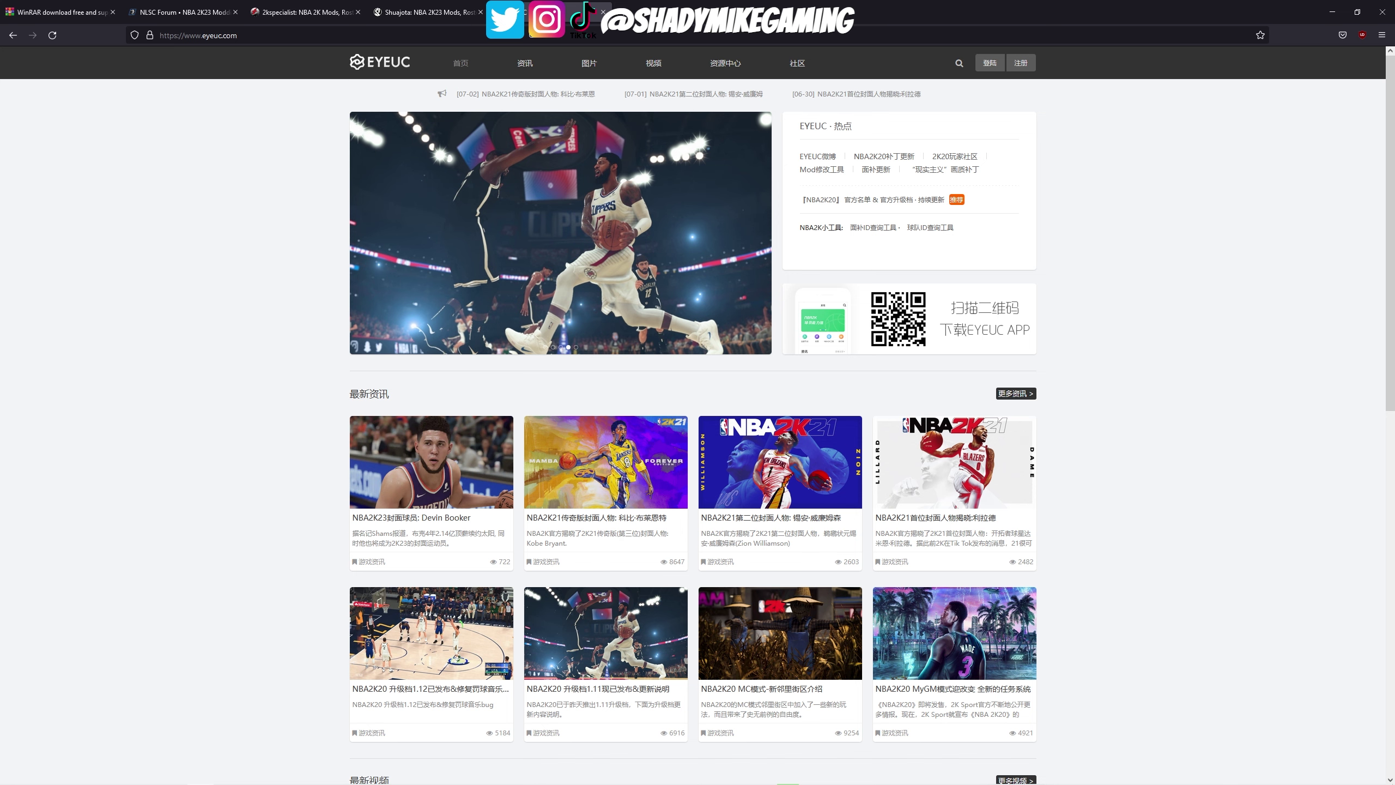
Revisit the open mod sites, switching between Shuajota, 2kspecialist, EYEUC and the NLSC Forum
left_click(410, 21)
left_click(298, 18)
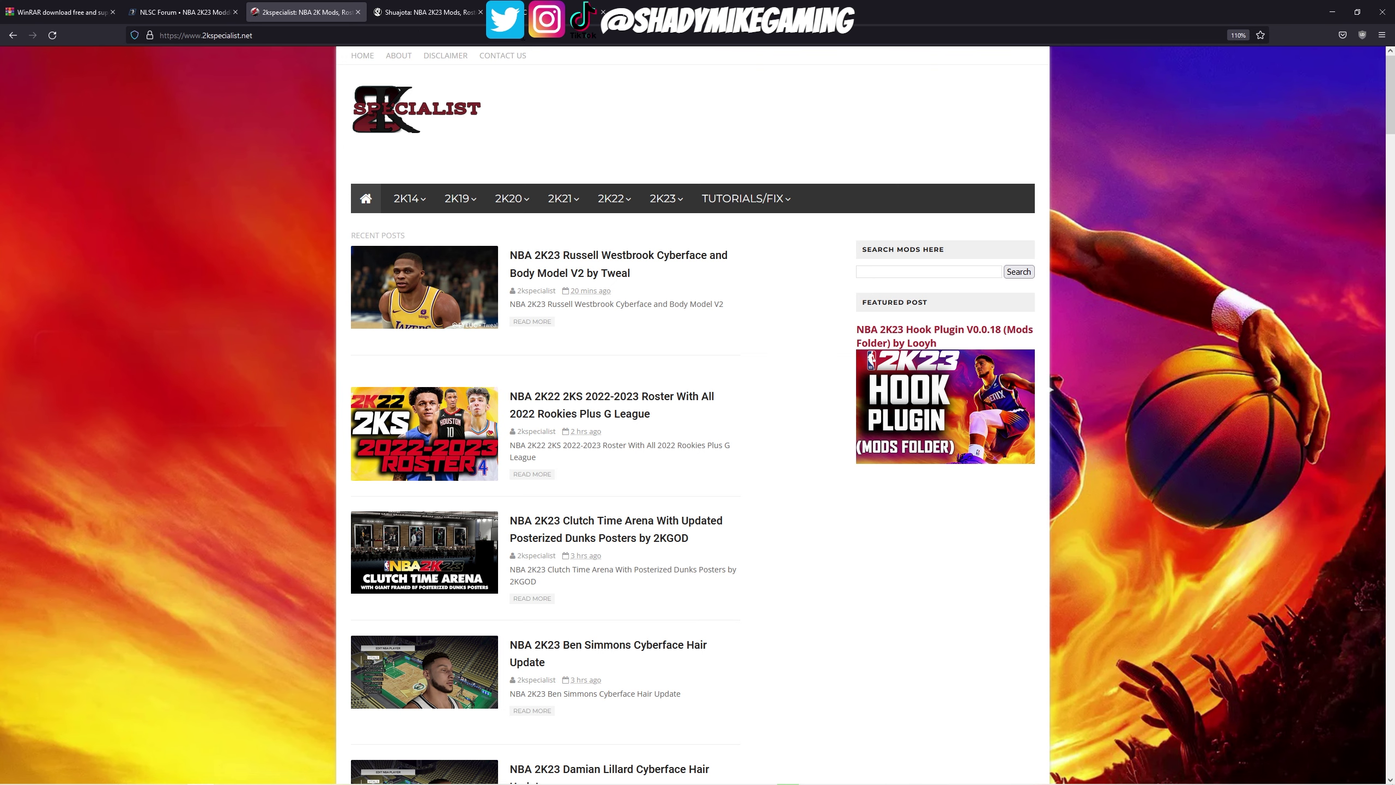
left_click(526, 23)
left_click(301, 12)
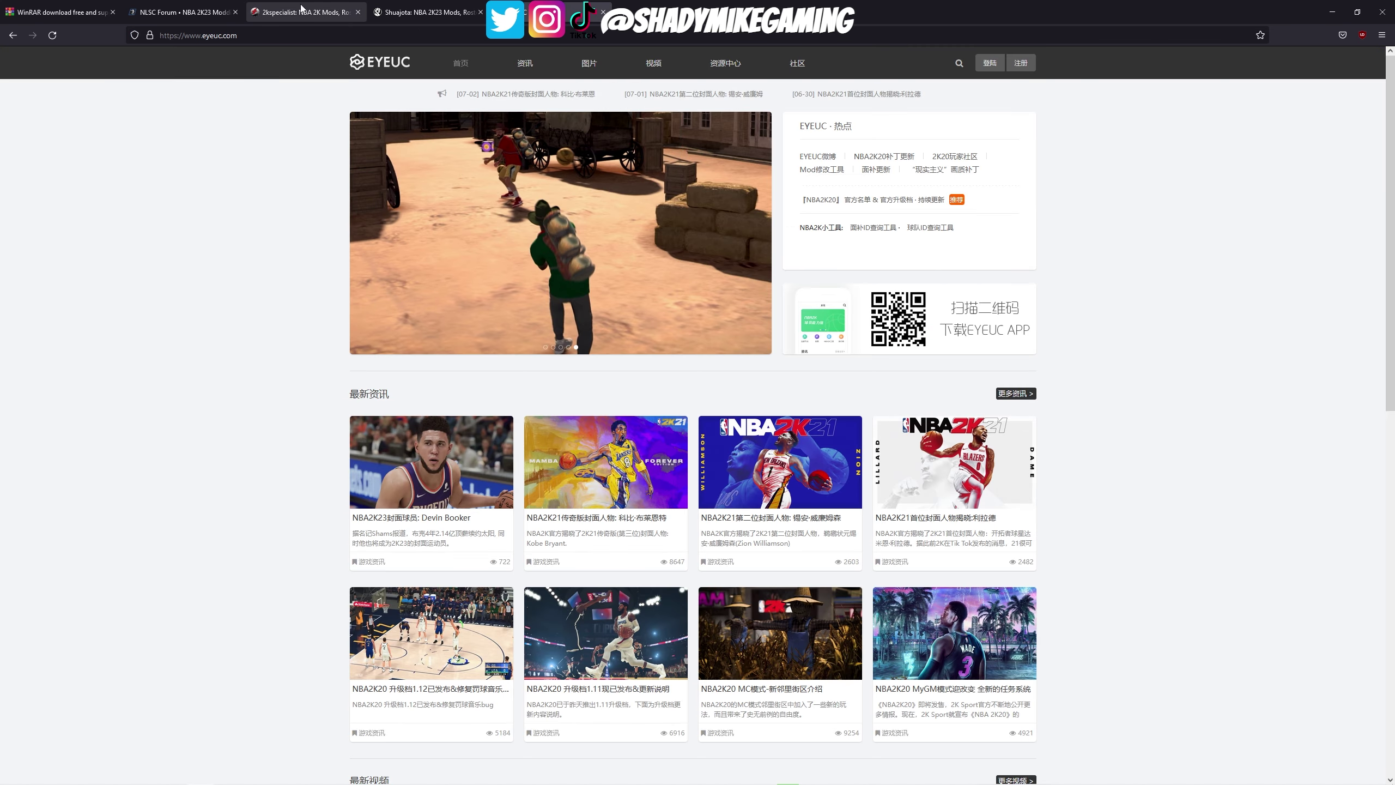
scroll(580, 375, "down", 2)
scroll(356, 160, "up", 2)
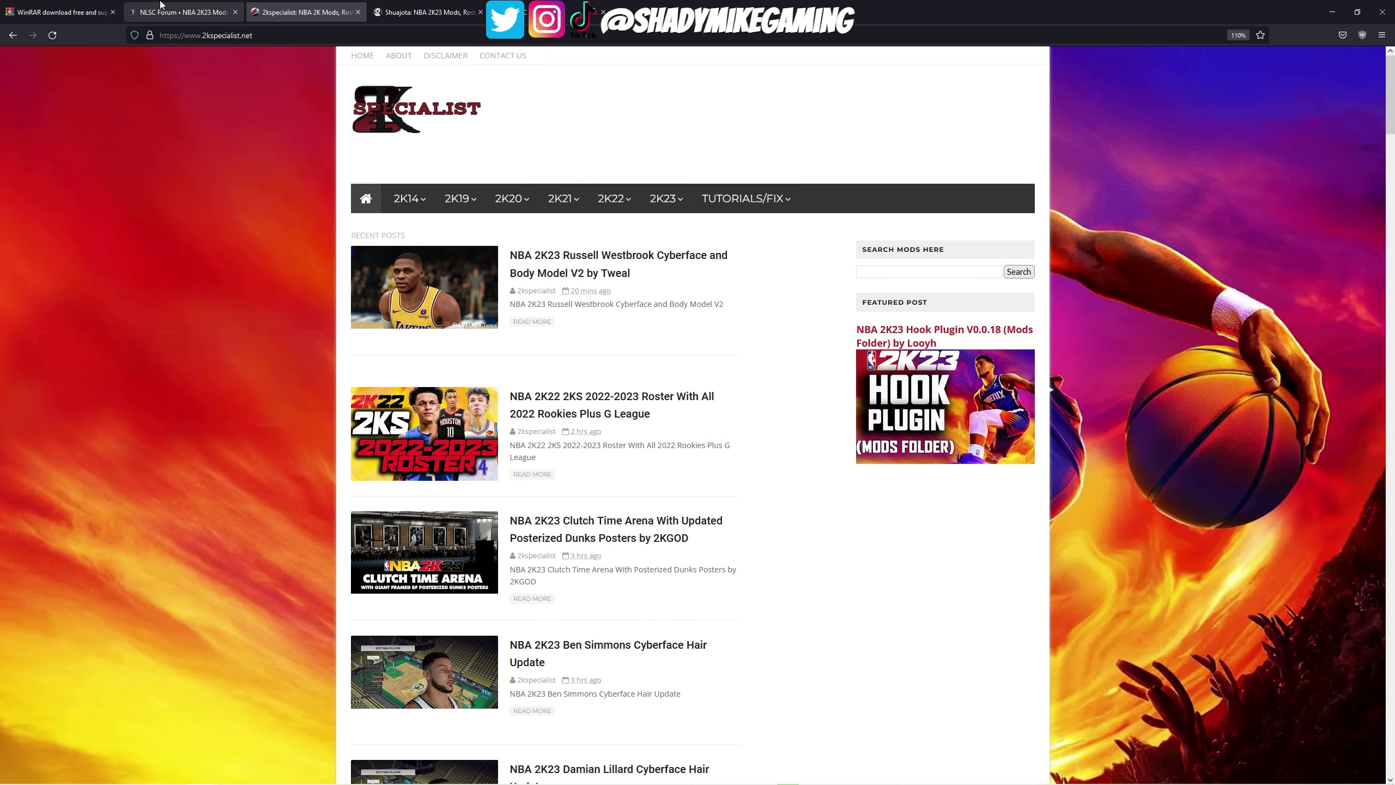
left_click(181, 12)
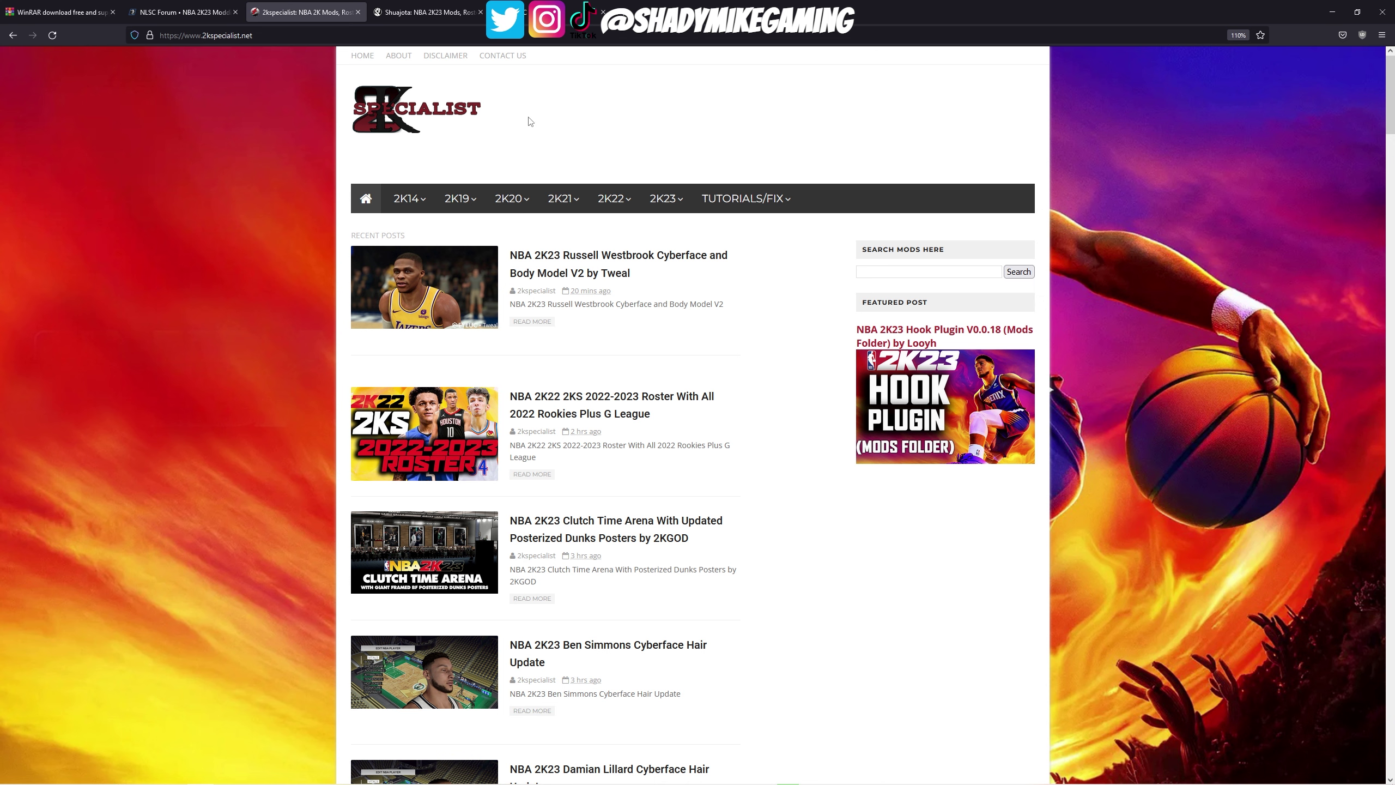
Minimize the browser, restore and reposition File Explorer, and show the NBA 2K23 game folder
left_click(1332, 14)
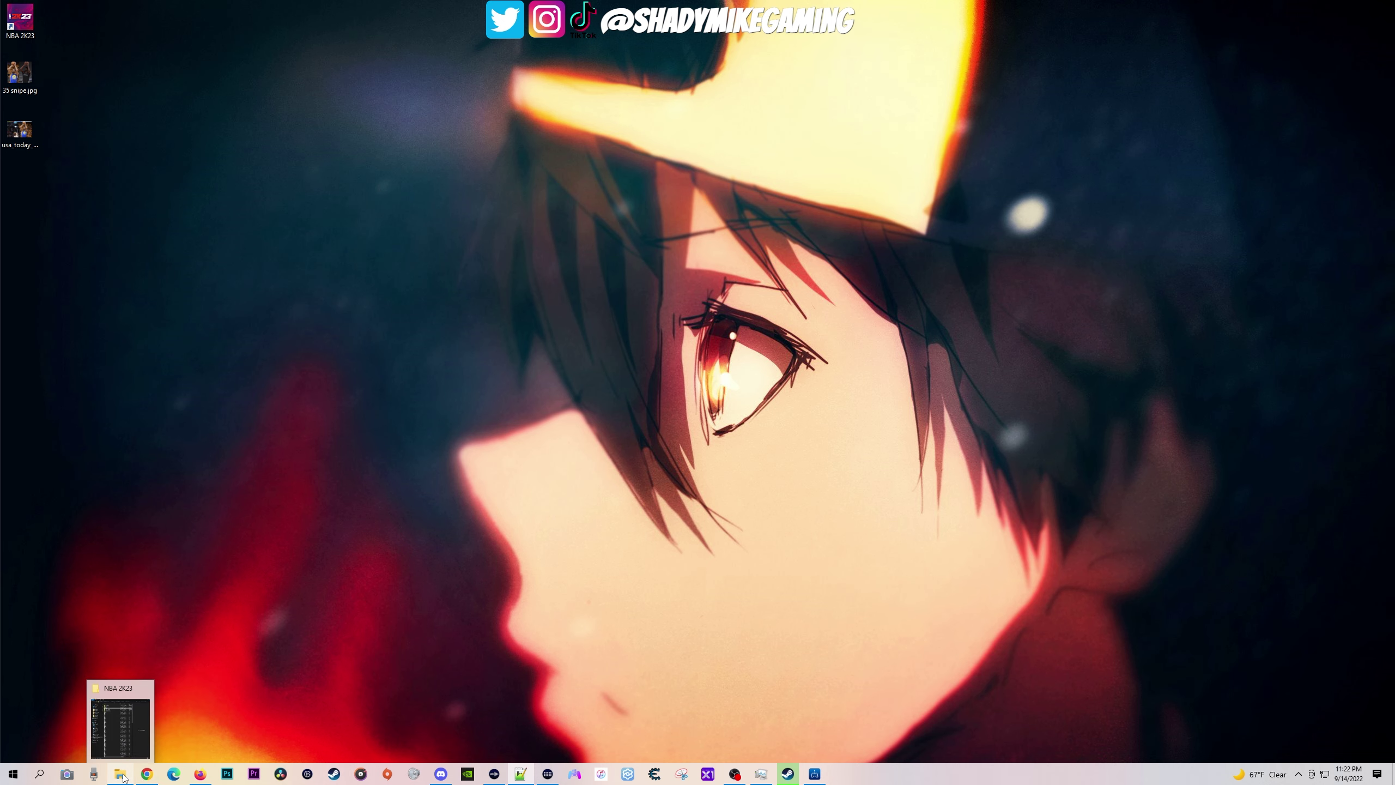
left_click(123, 777)
left_click_drag(430, 152, 488, 109)
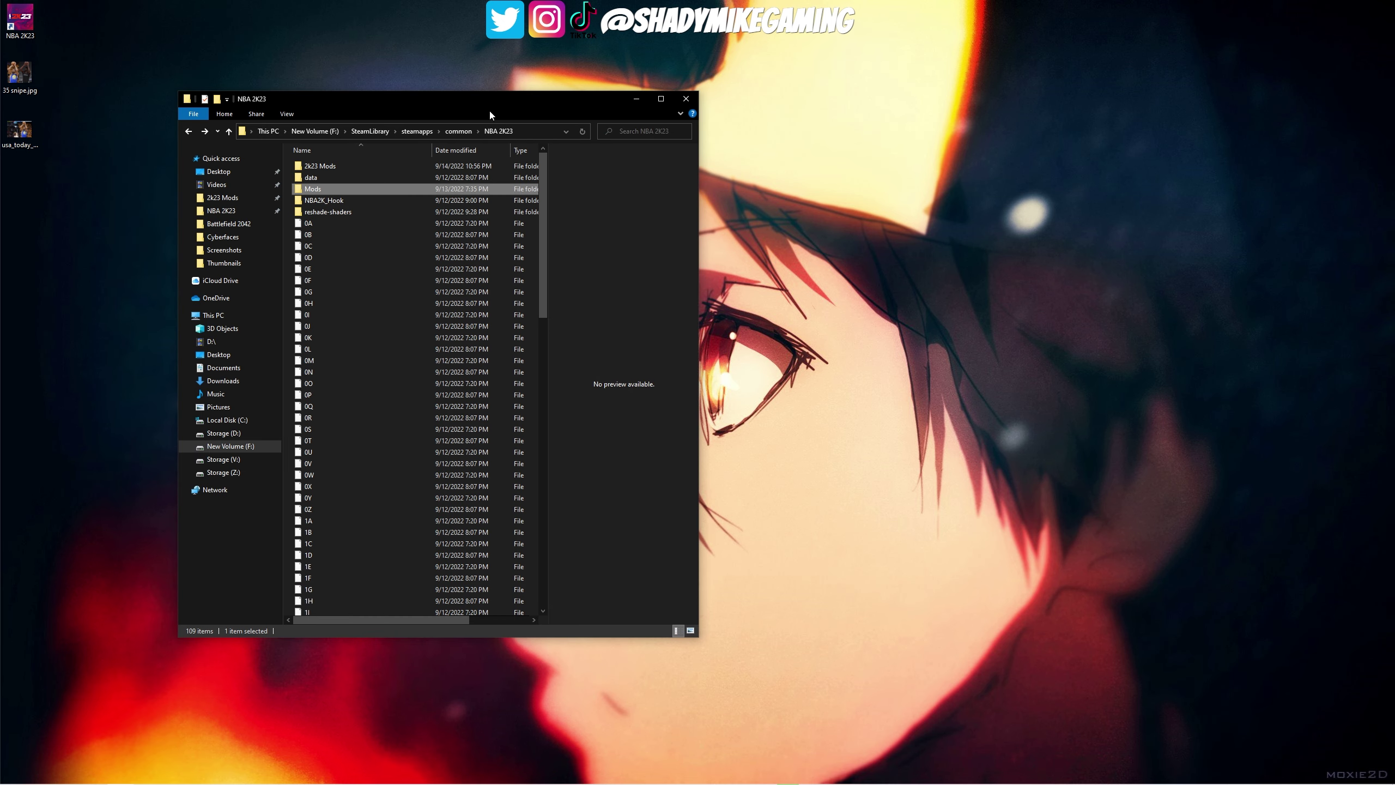
left_click(232, 213)
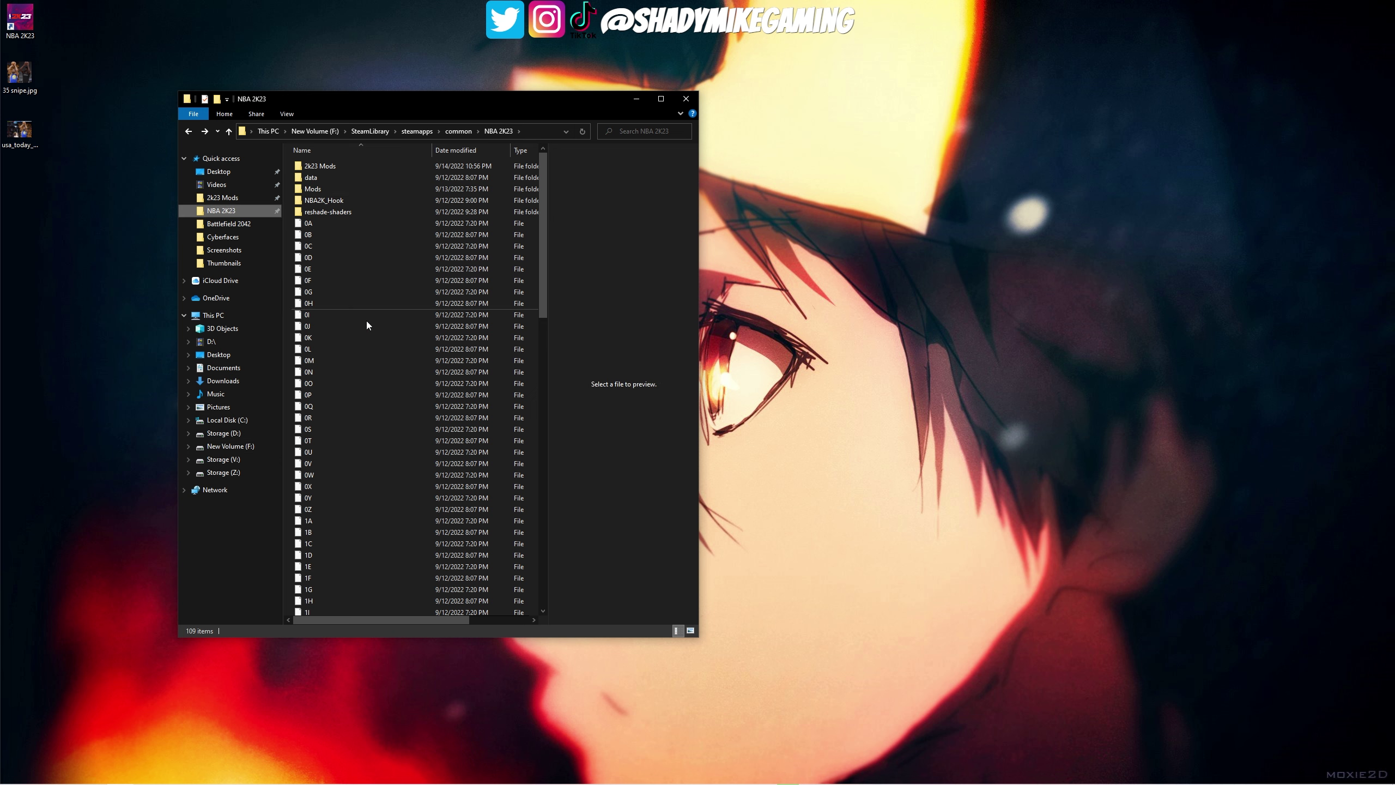
Open a second File Explorer window and place it beside the existing NBA 2K23 game folder window
left_click(195, 115)
mouse_move(210, 136)
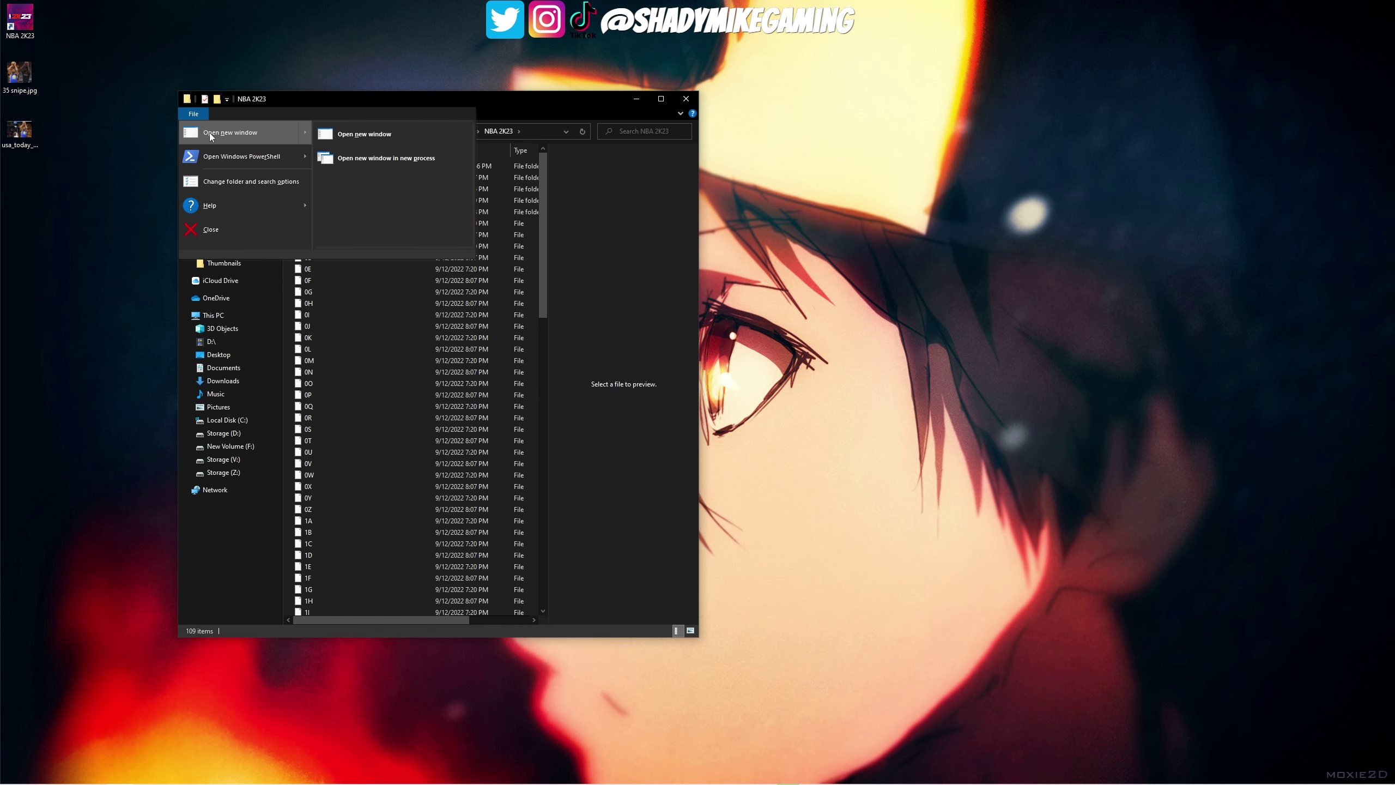
left_click(364, 134)
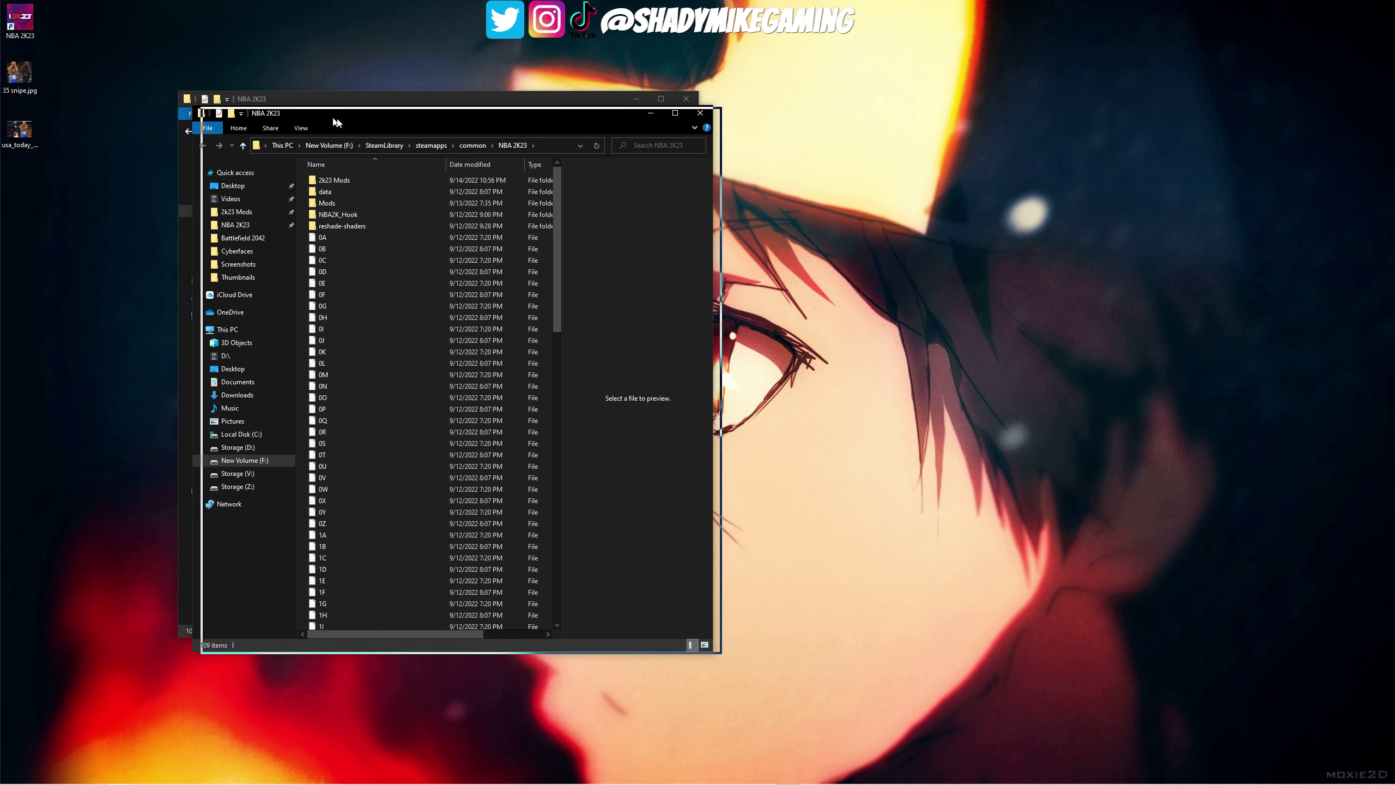
left_click_drag(327, 120, 836, 101)
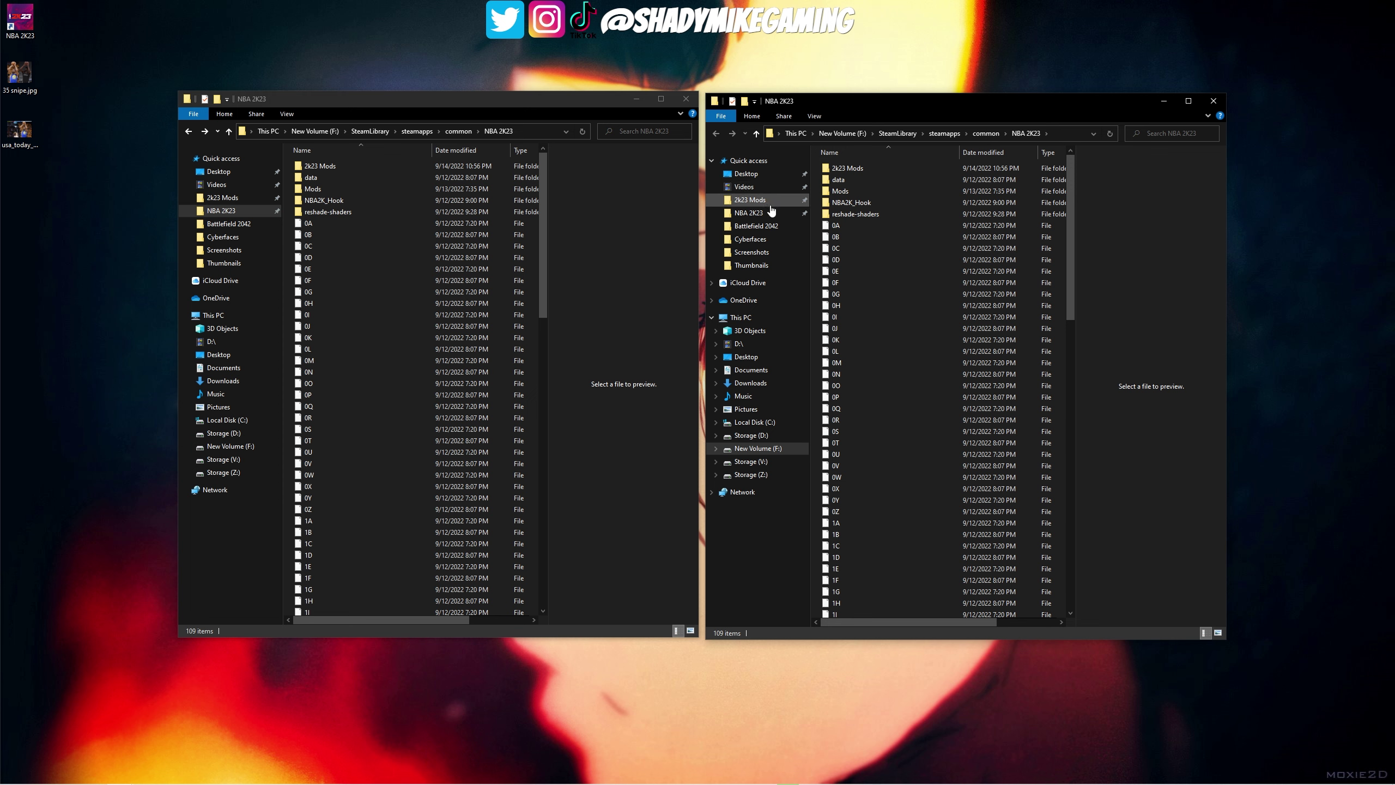
Show the Cyberfaces folder inside 2k23 Mods in the second File Explorer window
left_click(759, 216)
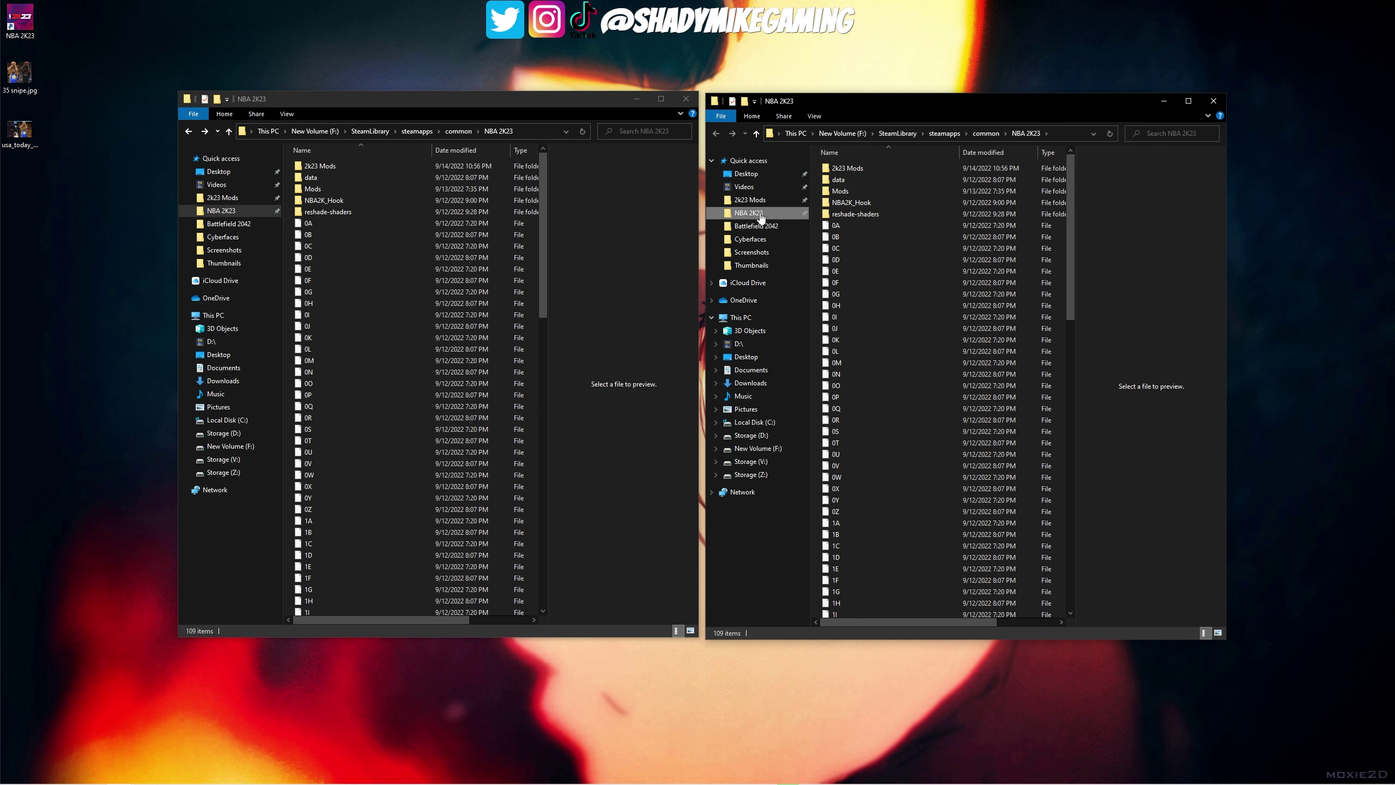
left_click(750, 200)
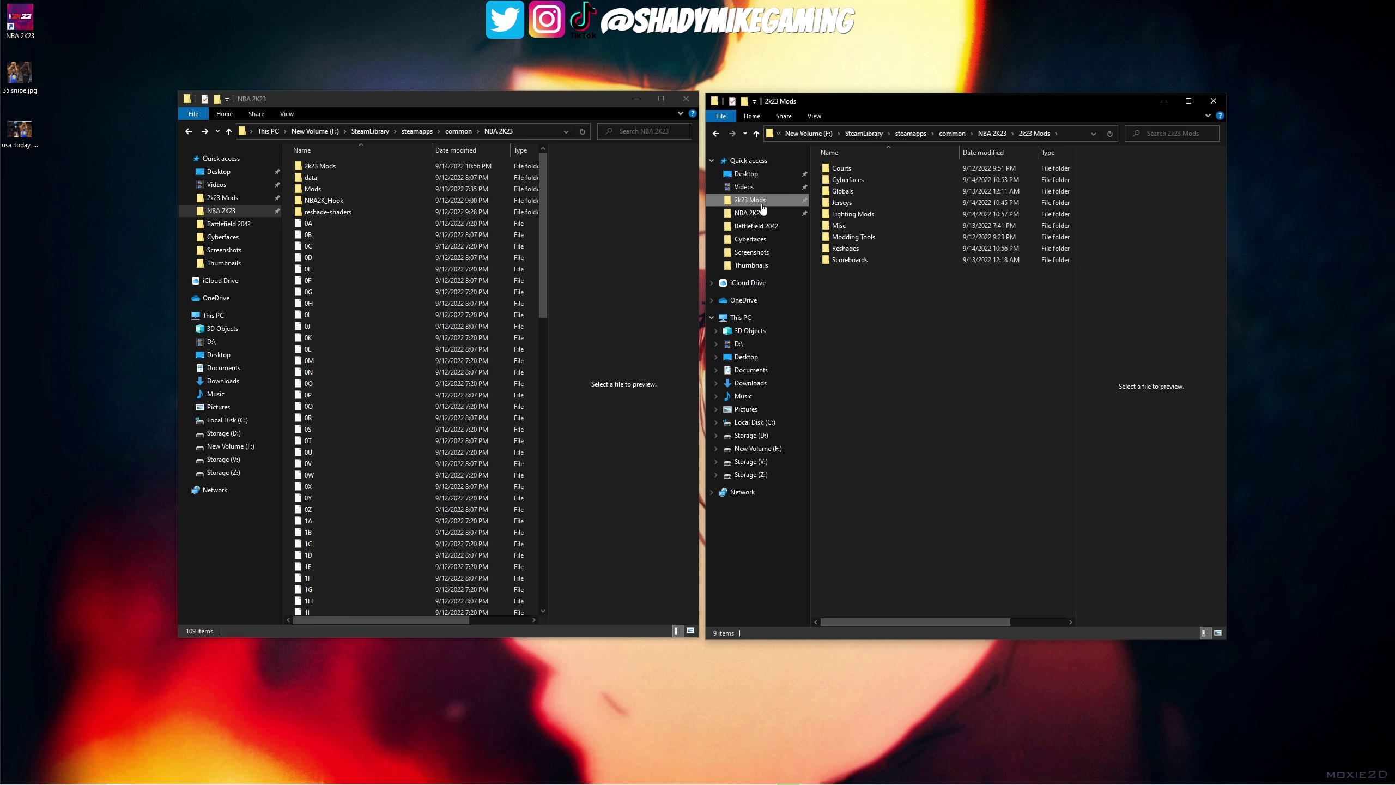
double_click(854, 181)
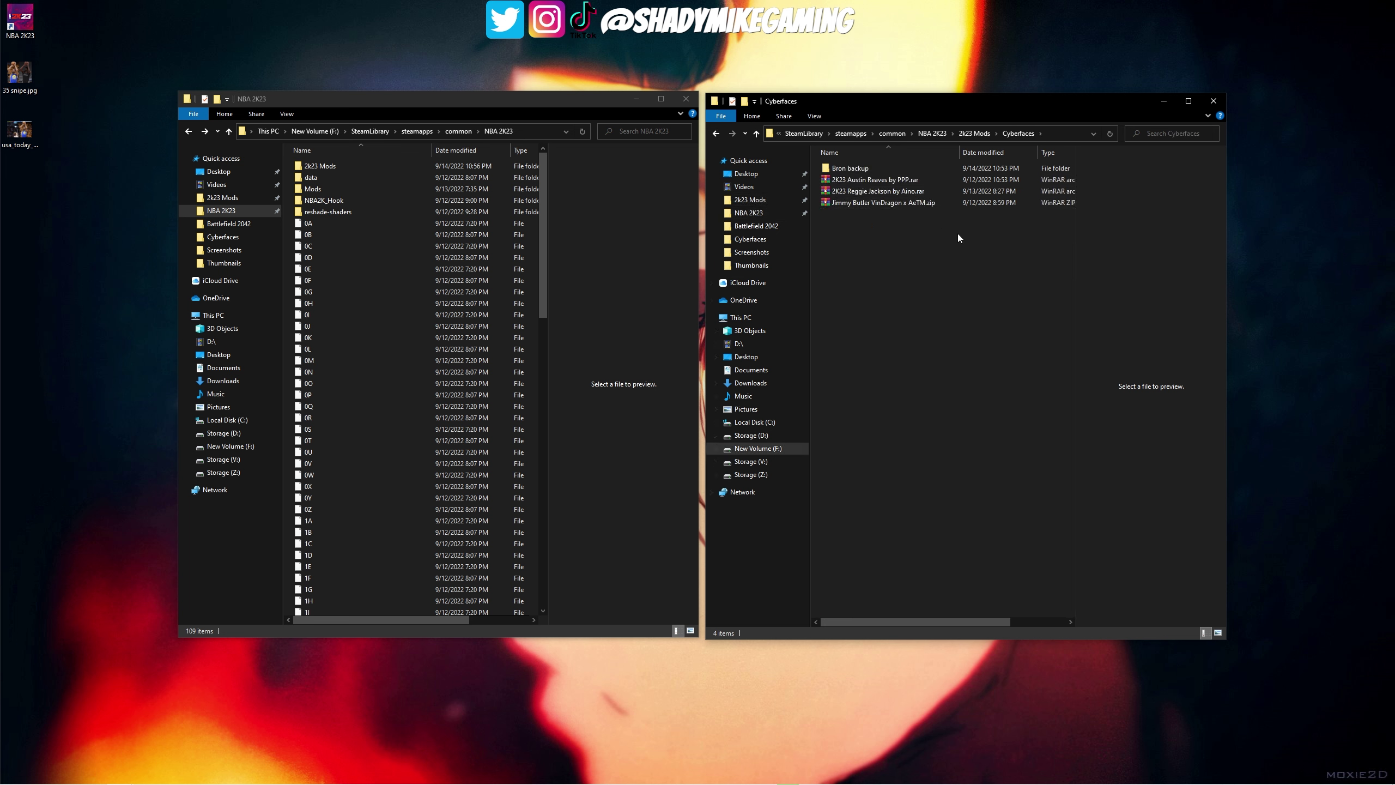
Open the archive 2K23 Austin Reaves by PPP.rar and enter its Austin Reaves by PPP folder
left_click(890, 182)
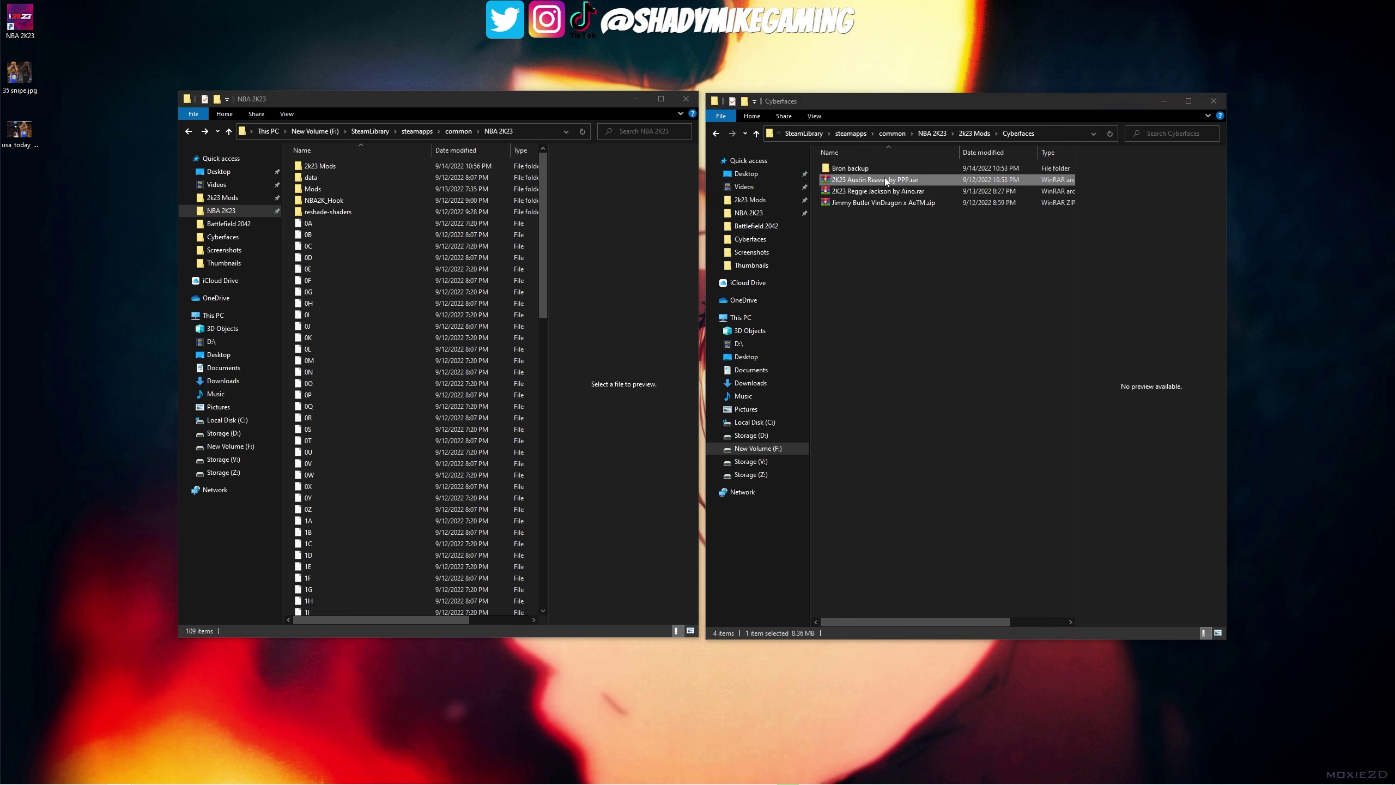
double_click(914, 182)
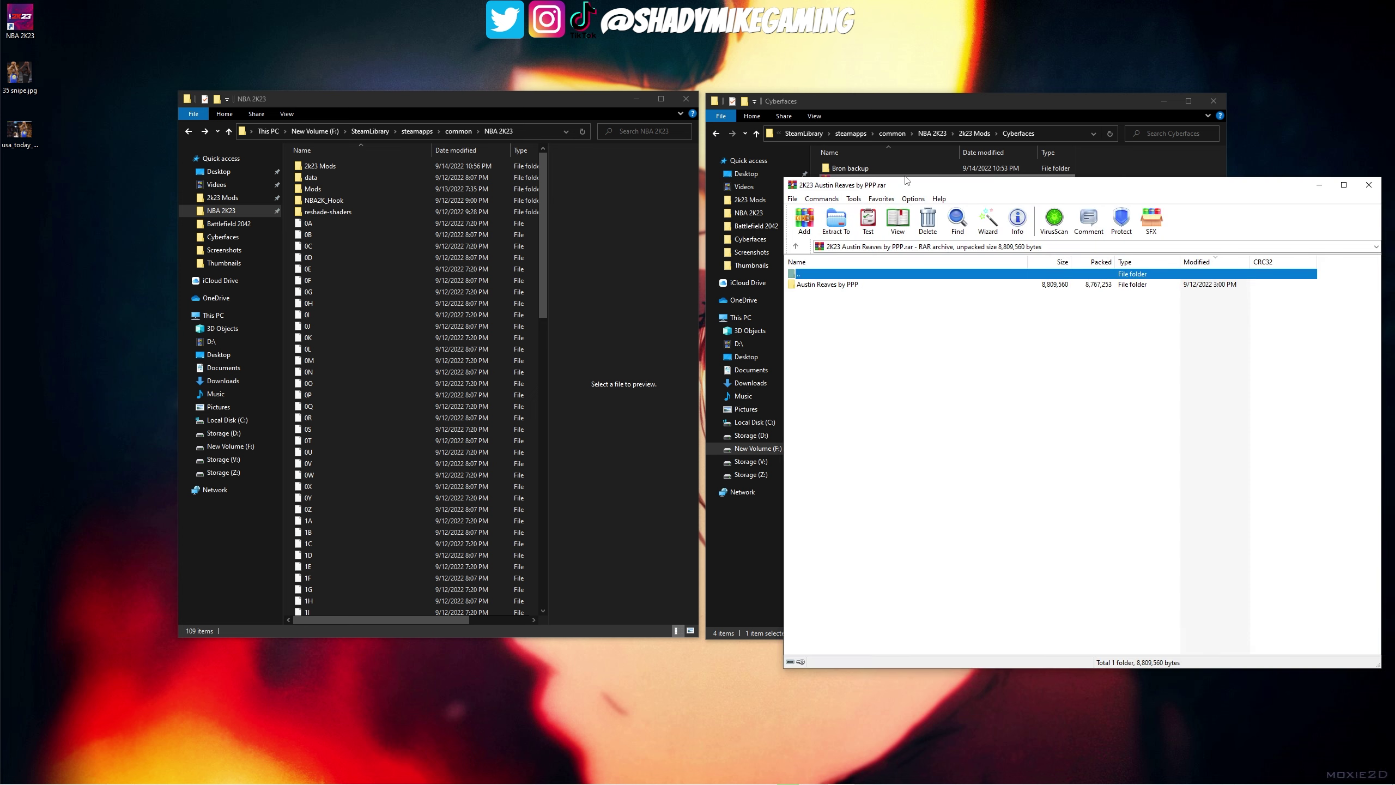
mouse_move(927, 185)
left_mouse_down()
mouse_move(879, 181)
mouse_move(901, 182)
left_mouse_up()
left_click(796, 283)
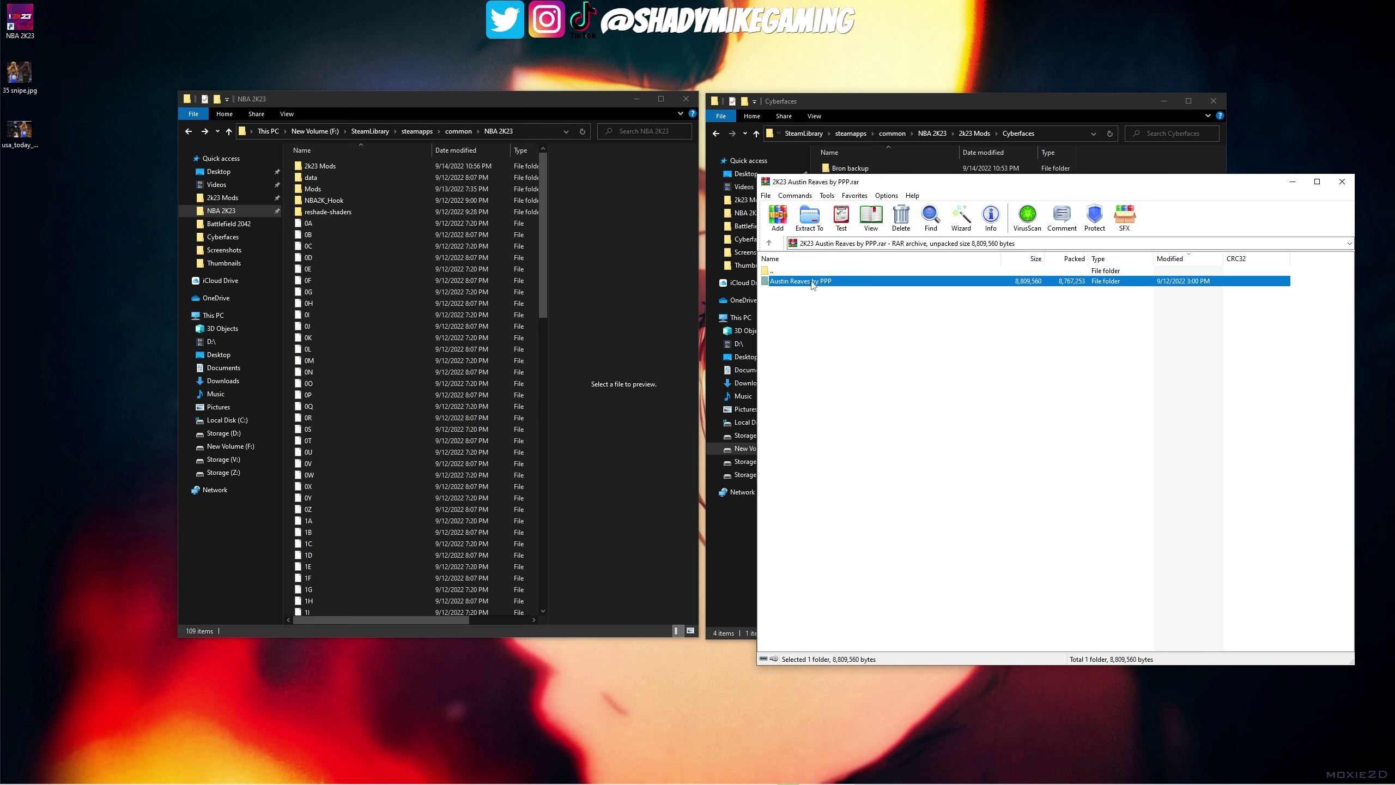
double_click(817, 285)
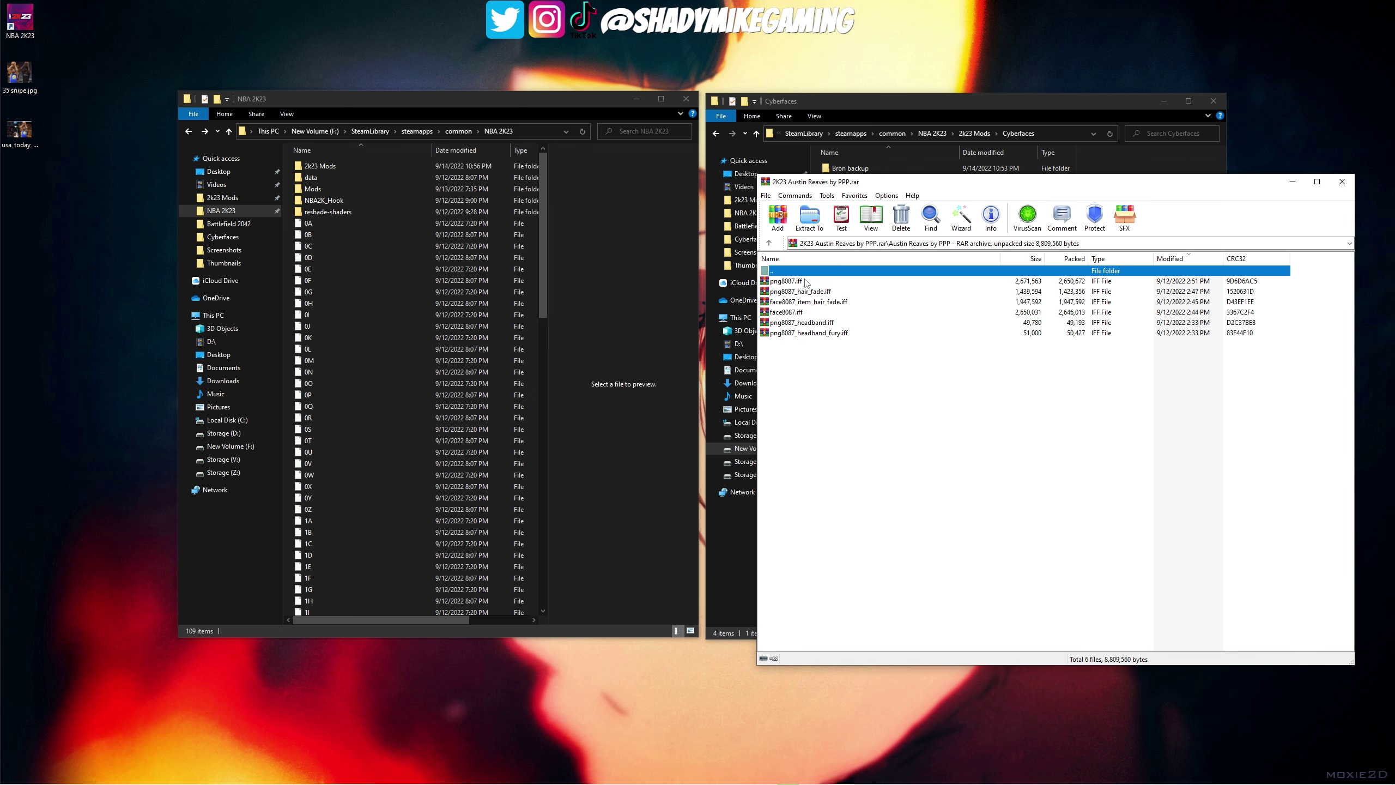
Examine the face, hair and headband IFF files in the Austin Reaves archive one by one
left_click(805, 282)
left_click(807, 292)
left_click(812, 302)
left_click(813, 312)
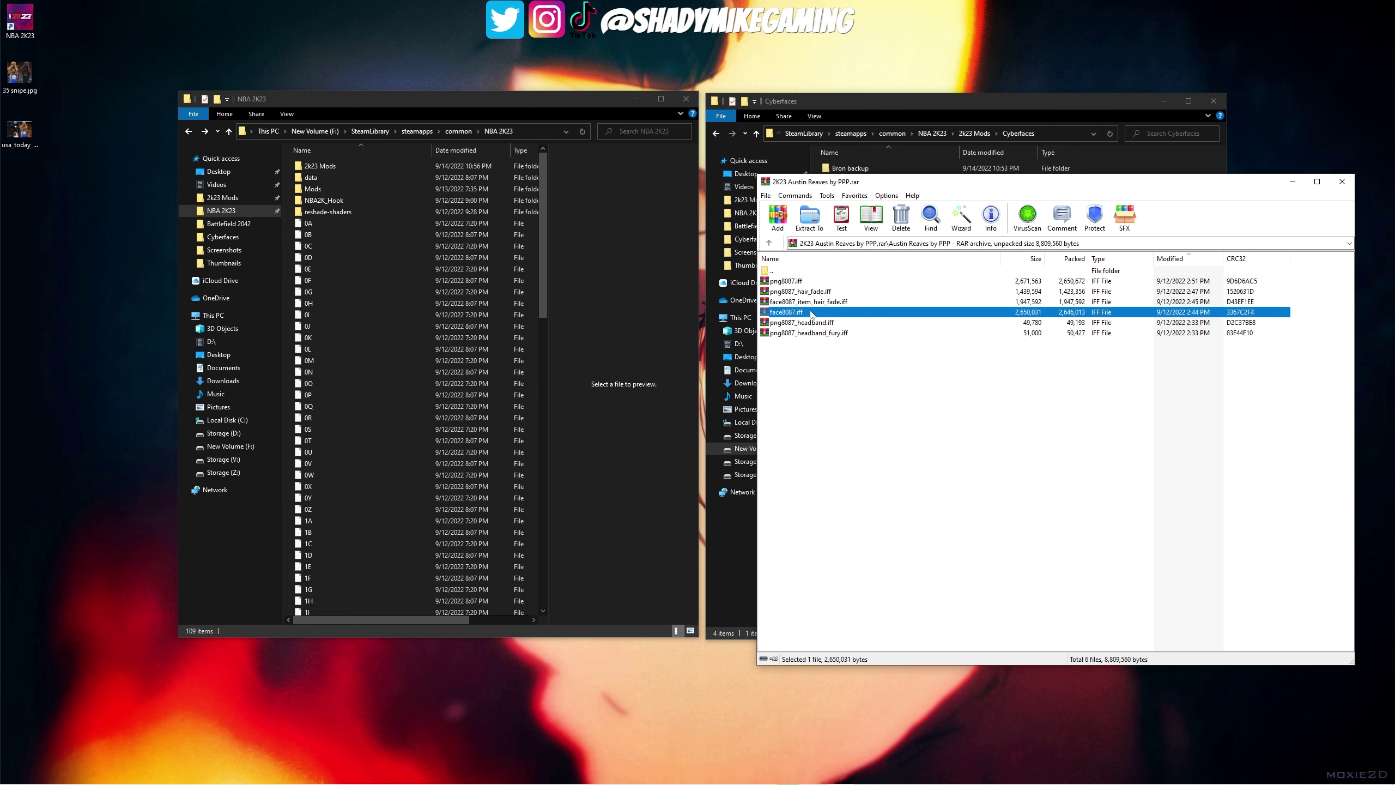
left_click(812, 323)
left_click(811, 333)
left_click(812, 322)
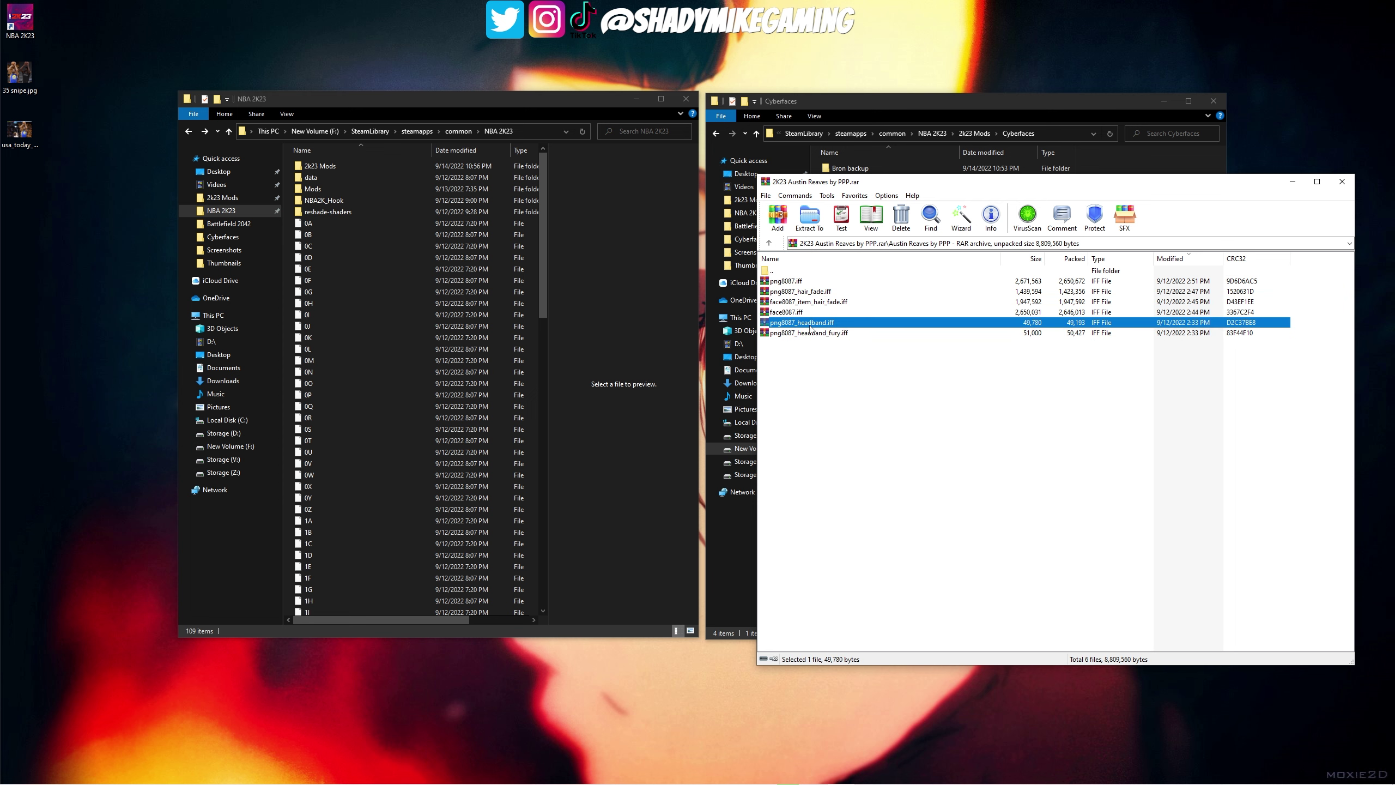
left_click(815, 291)
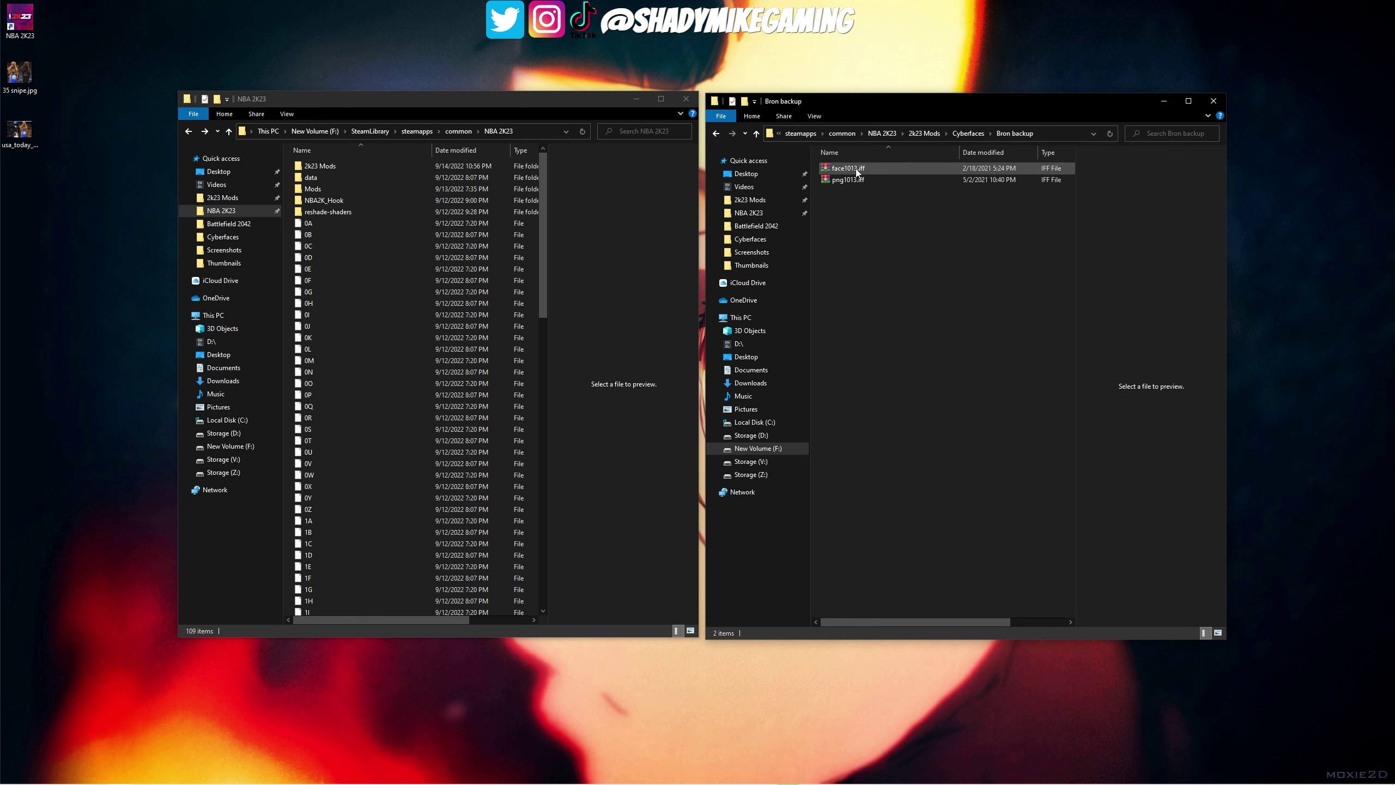
Inspect face1013.iff and png1013.iff in the Bron backup folder and return to the Cyberfaces folder
left_click(850, 179)
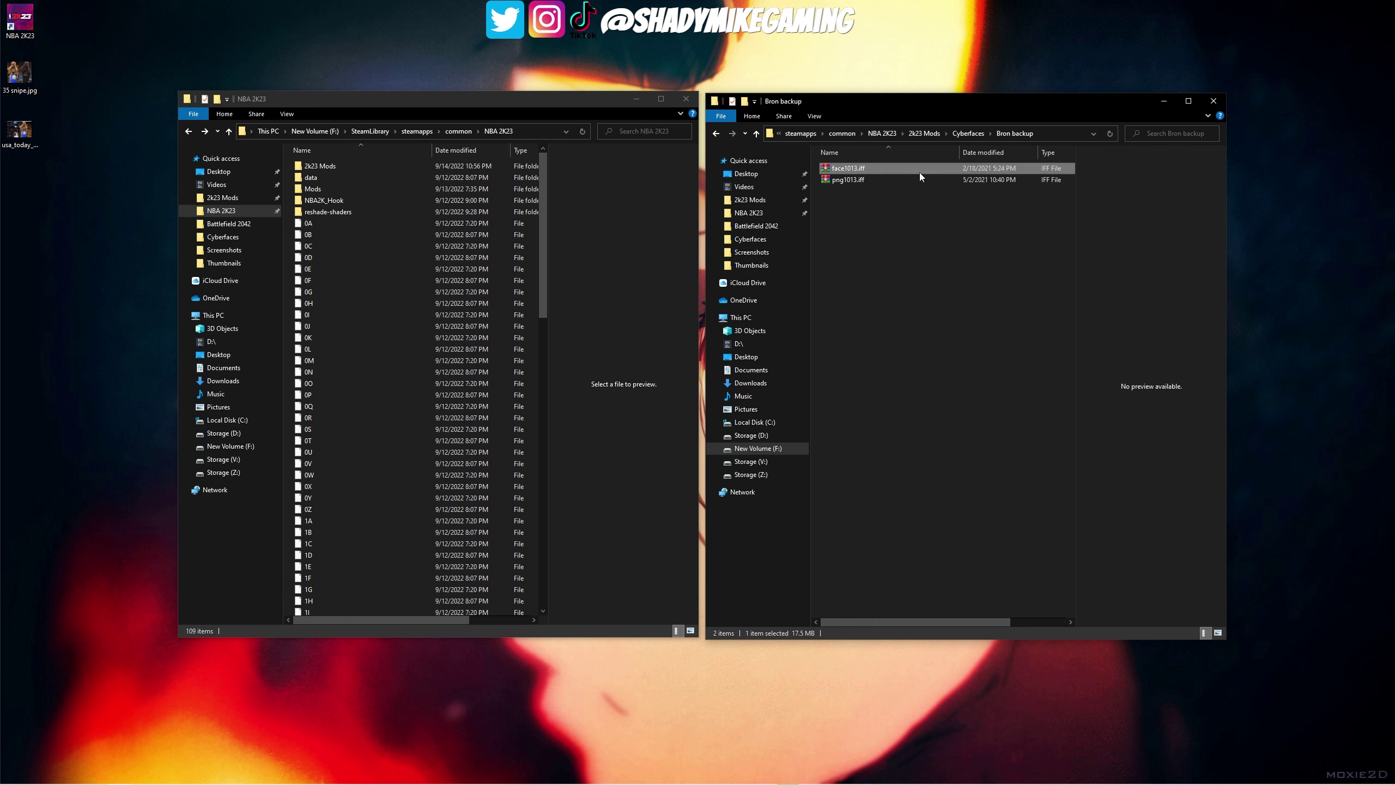
left_click(846, 171)
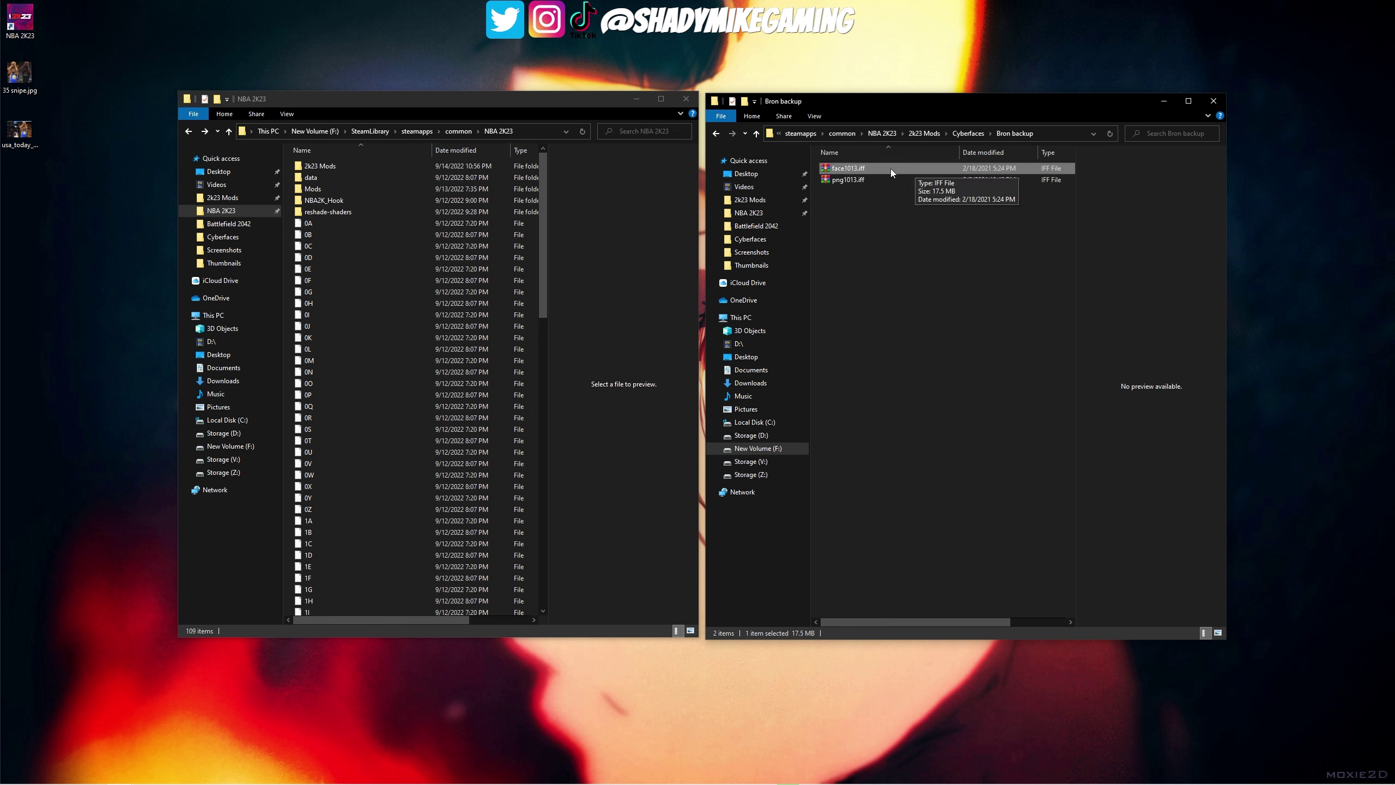
left_click(857, 178)
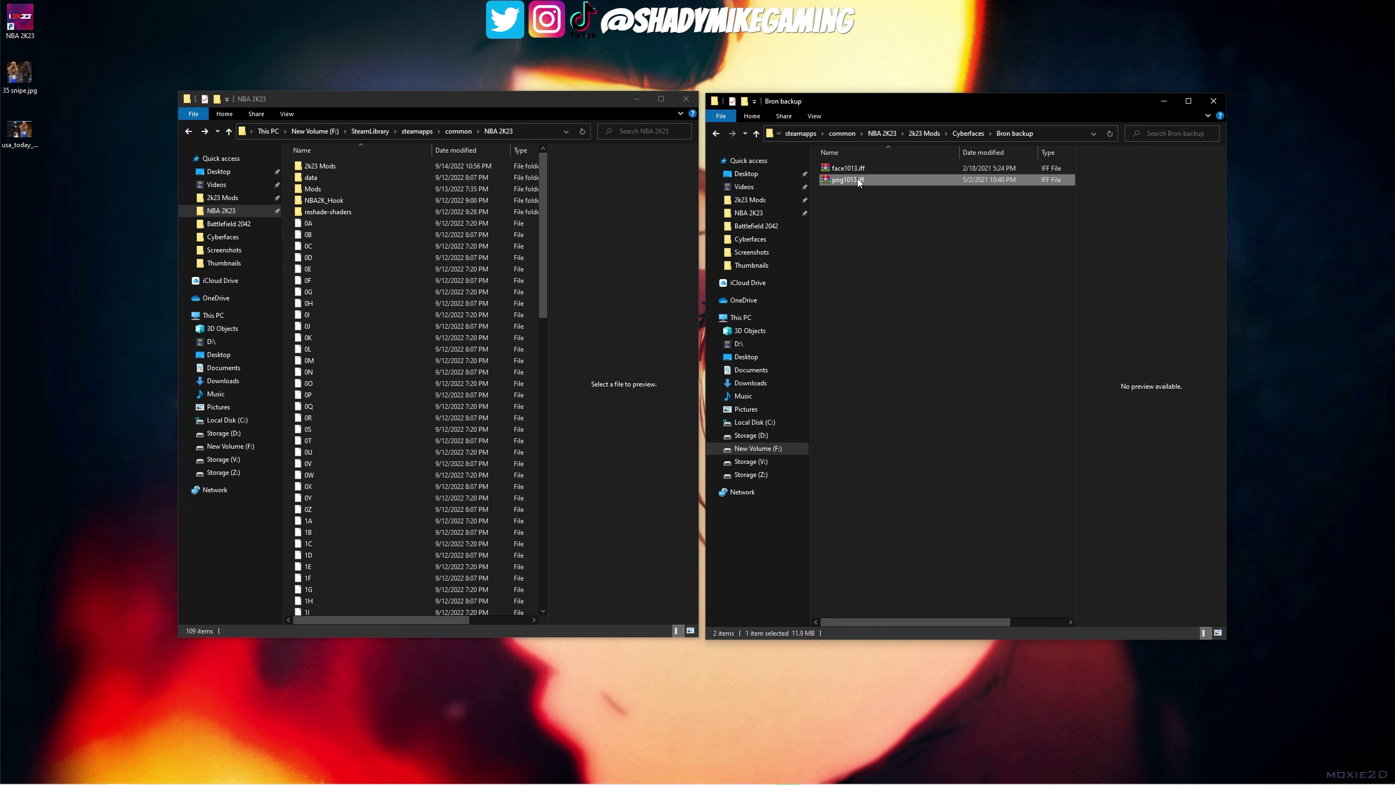
left_click(715, 134)
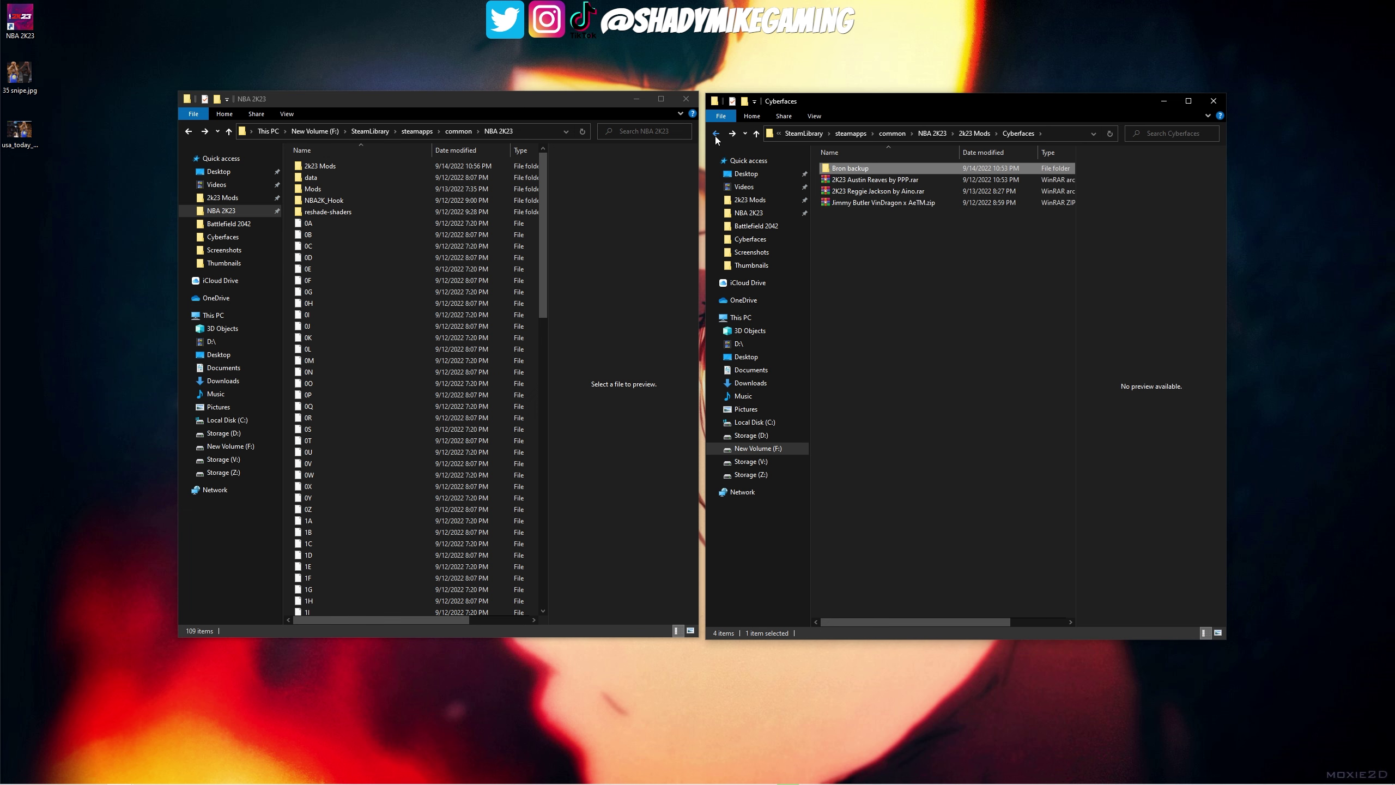
Reopen 2K23 Austin Reaves by PPP.rar at its Austin Reaves by PPP folder and reposition the archive window
left_click(876, 181)
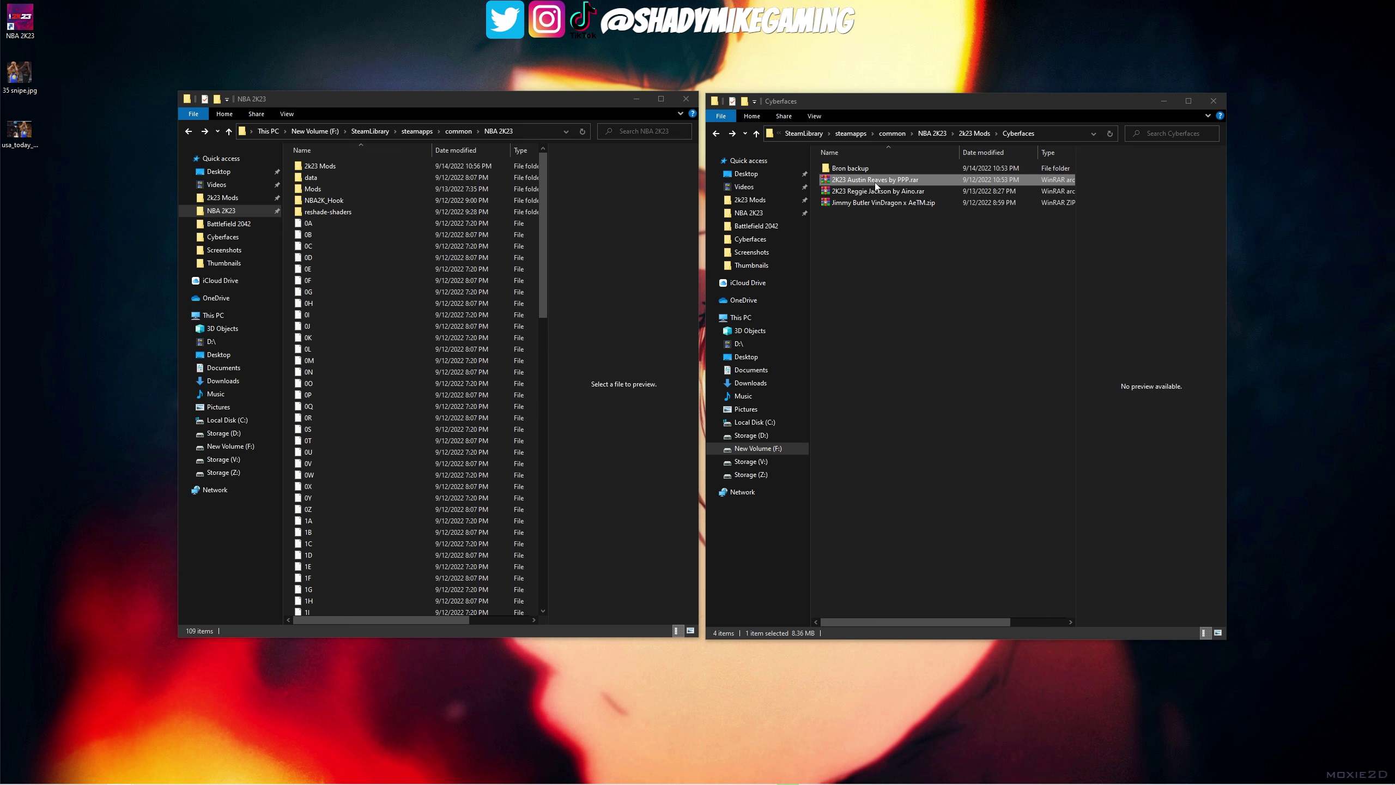
double_click(876, 181)
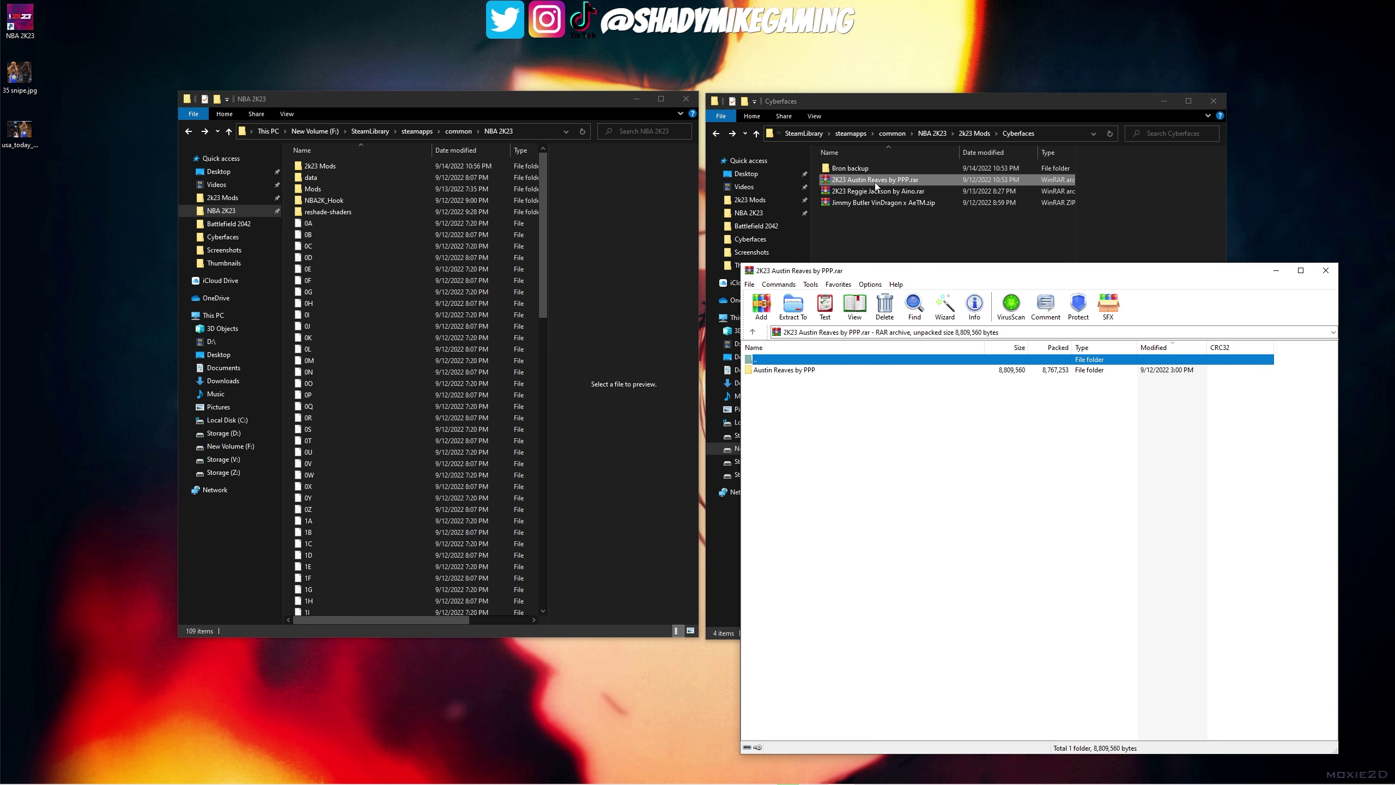
double_click(808, 362)
left_click_drag(950, 275, 940, 170)
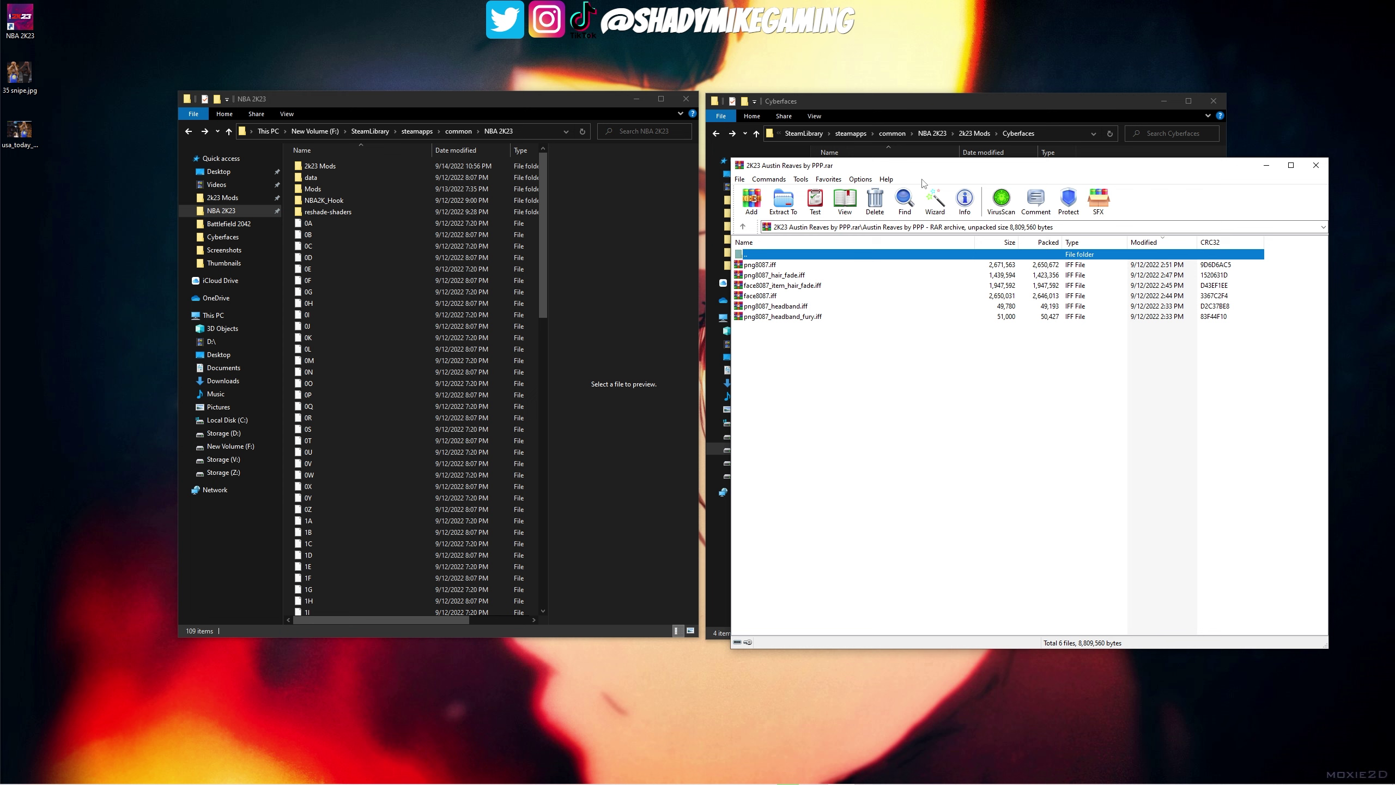
Compare face8087.iff and png8087.iff with the accompanying hair fade and headband files in the archive
left_click(775, 297)
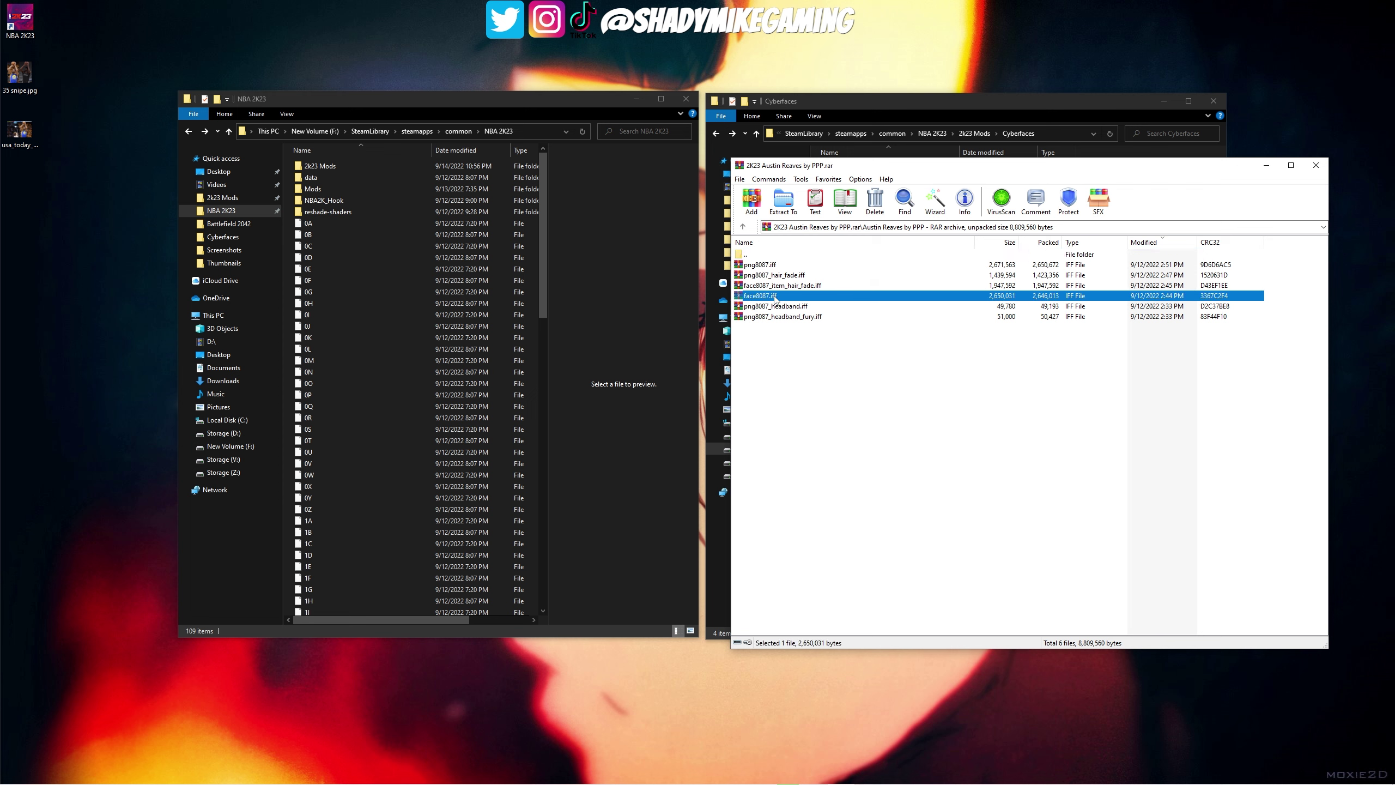
left_click(778, 265)
left_click(774, 296)
left_click(768, 265)
left_click(768, 275)
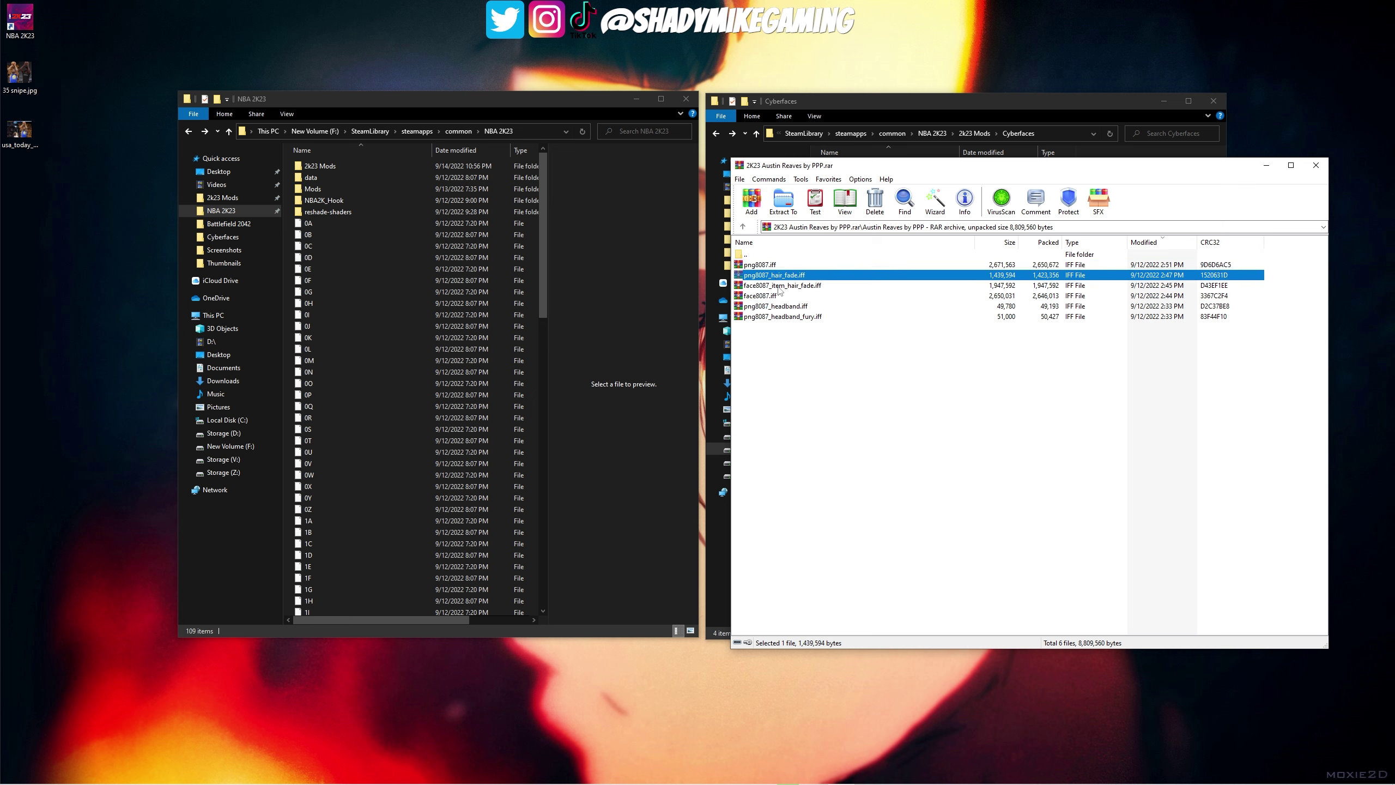
left_click(788, 318)
left_click(777, 306)
left_click(769, 296)
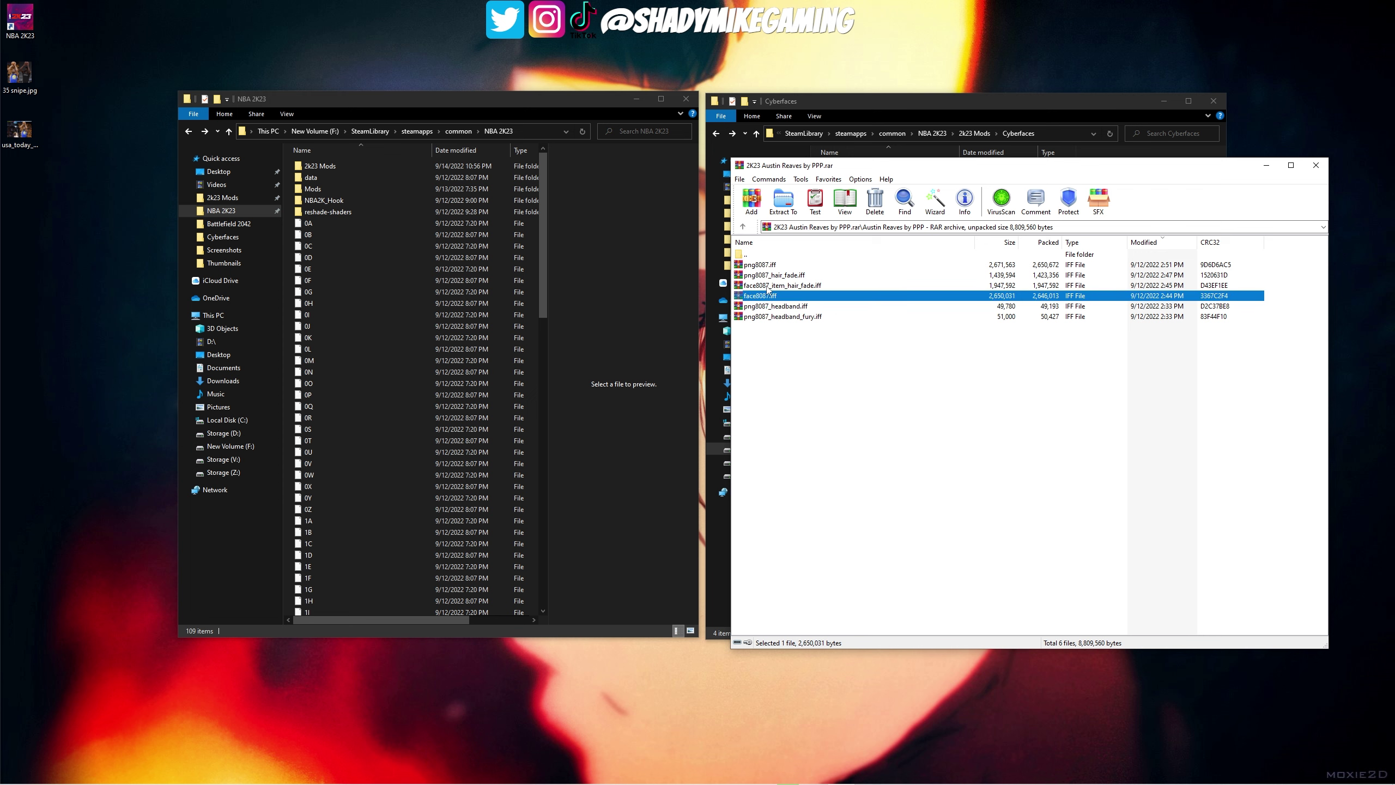
left_click(767, 266)
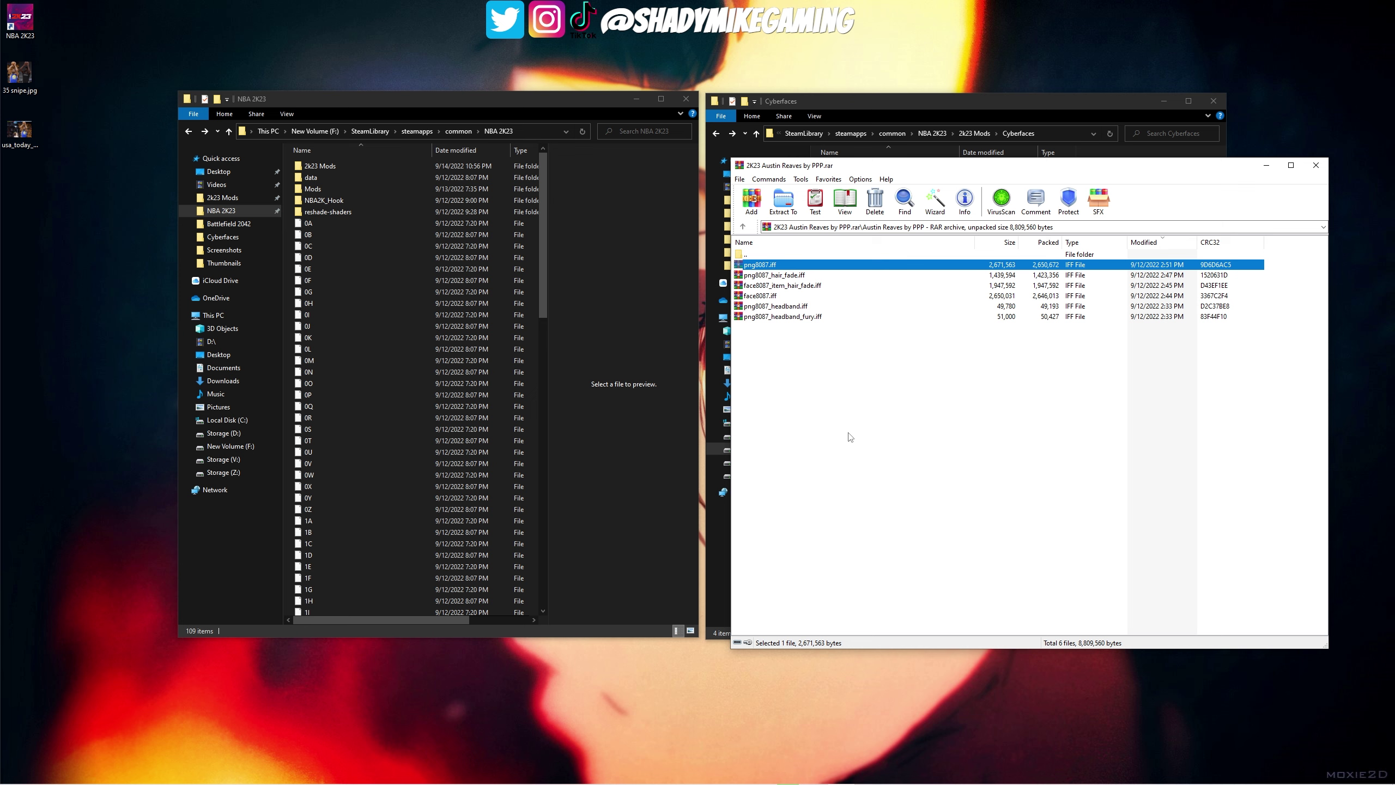
Extract all the Austin Reaves IFF files into the game's Mods folder and close the archive
left_click_drag(819, 403, 785, 266)
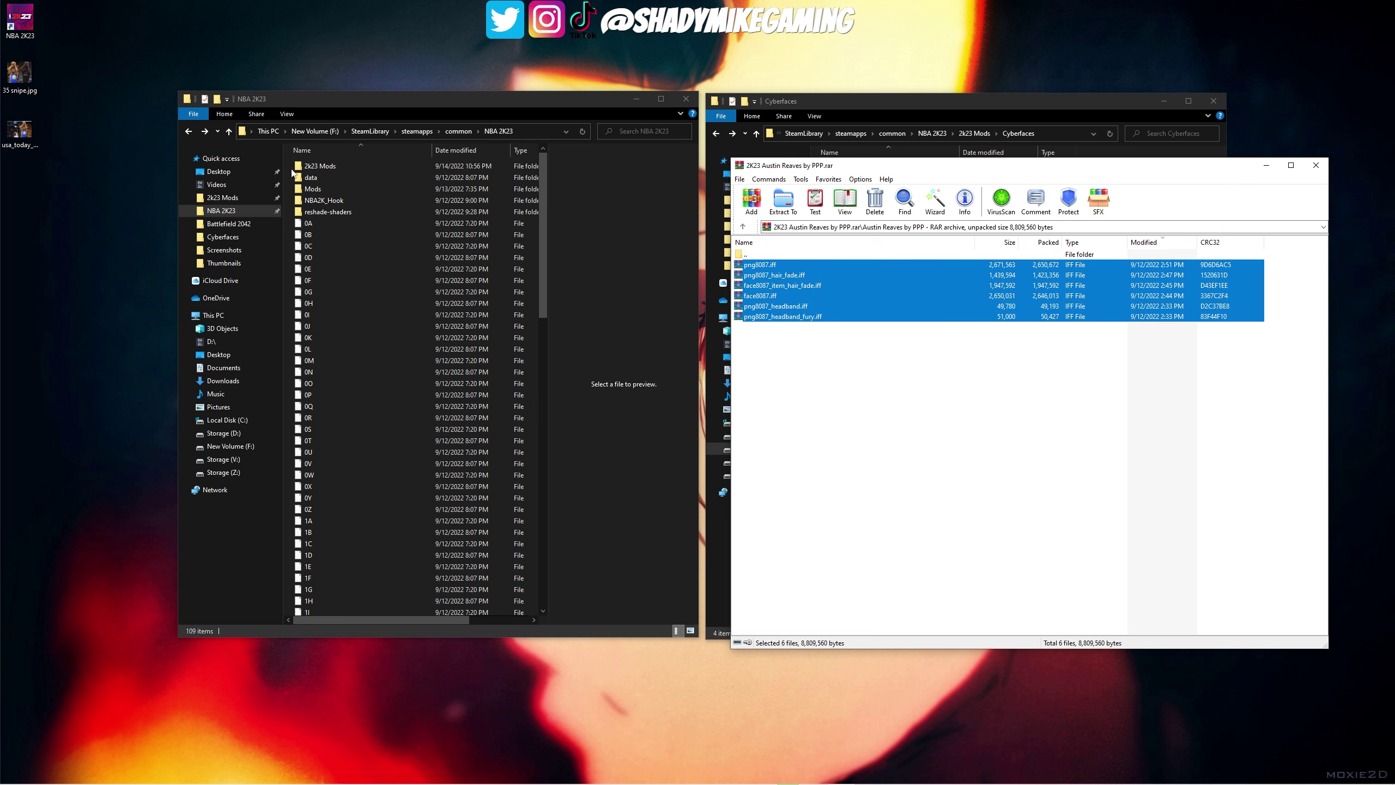
double_click(326, 193)
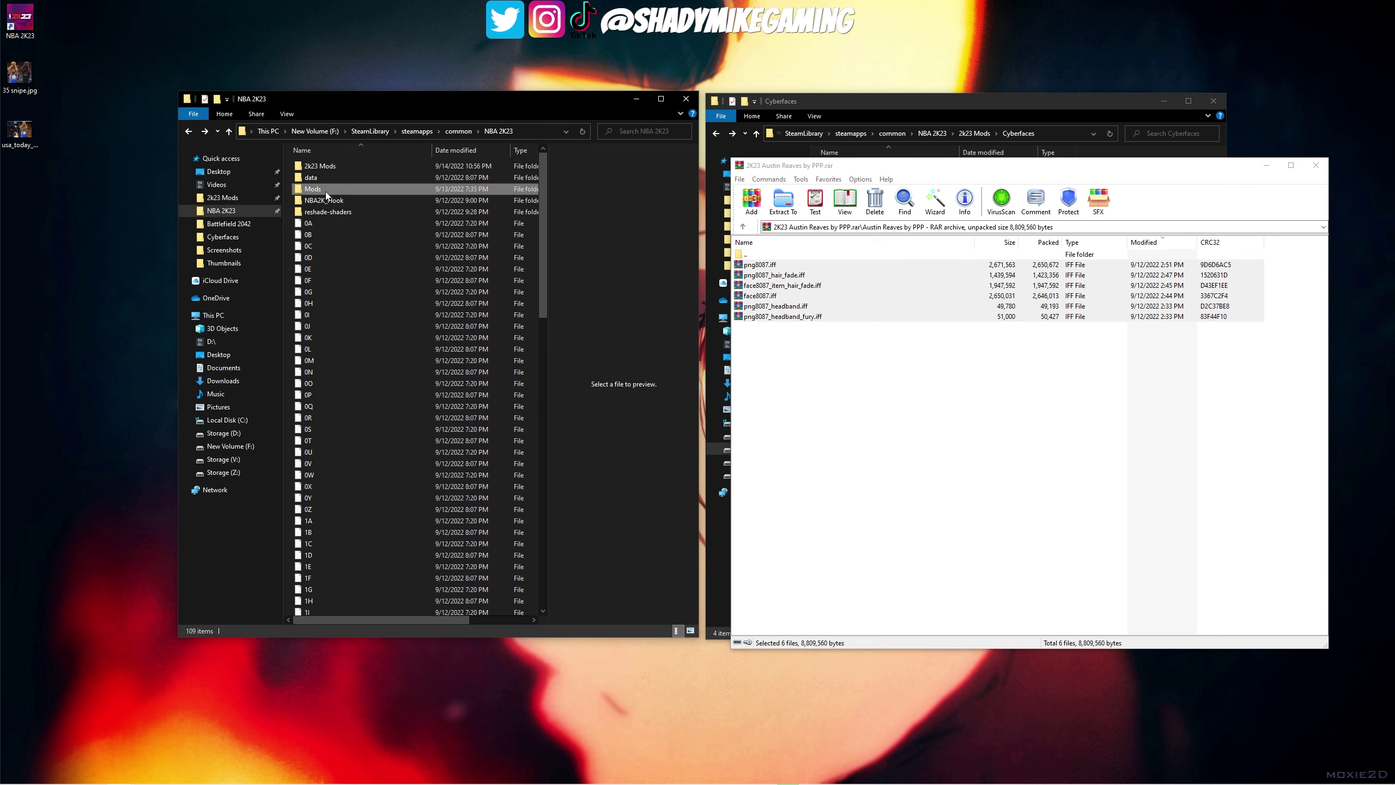
left_click_drag(815, 297, 622, 256)
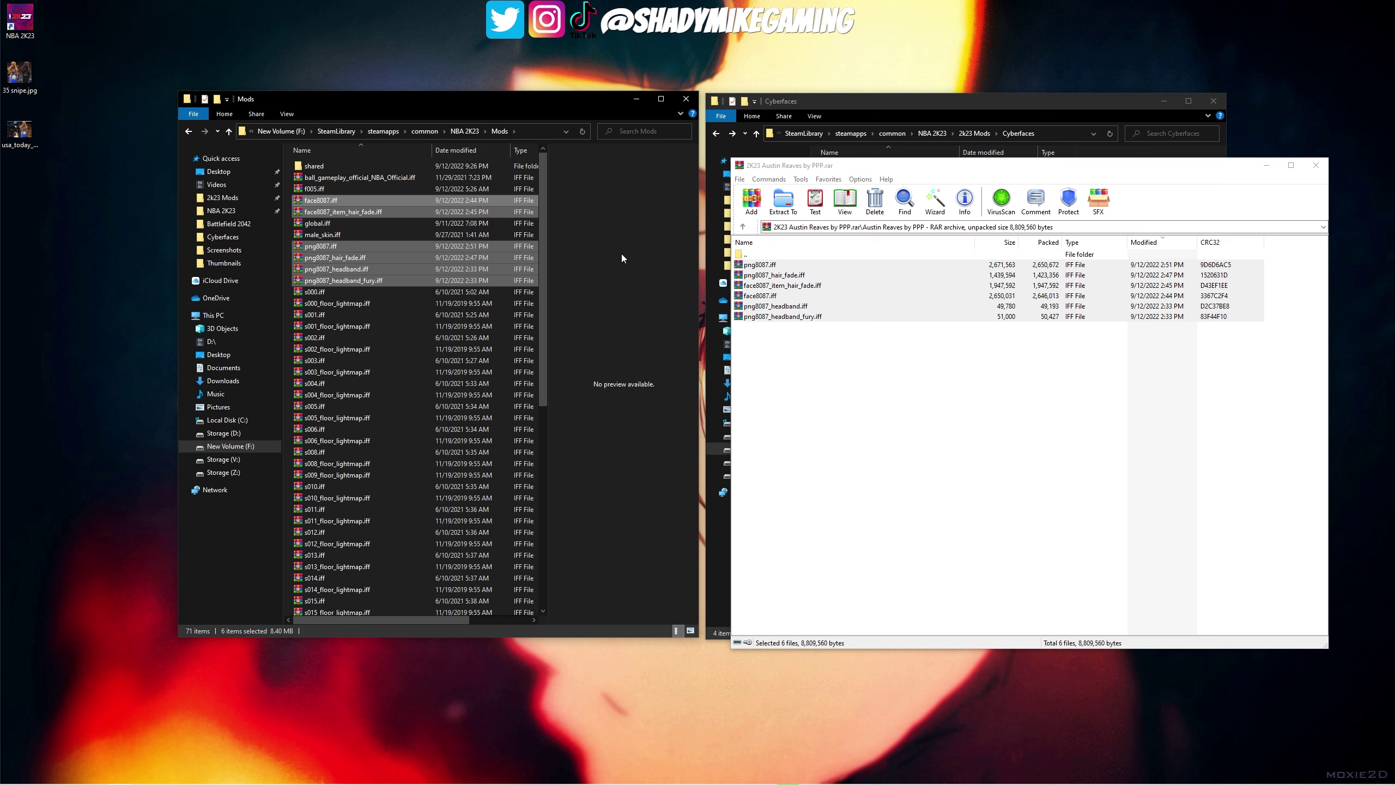
left_click(1315, 165)
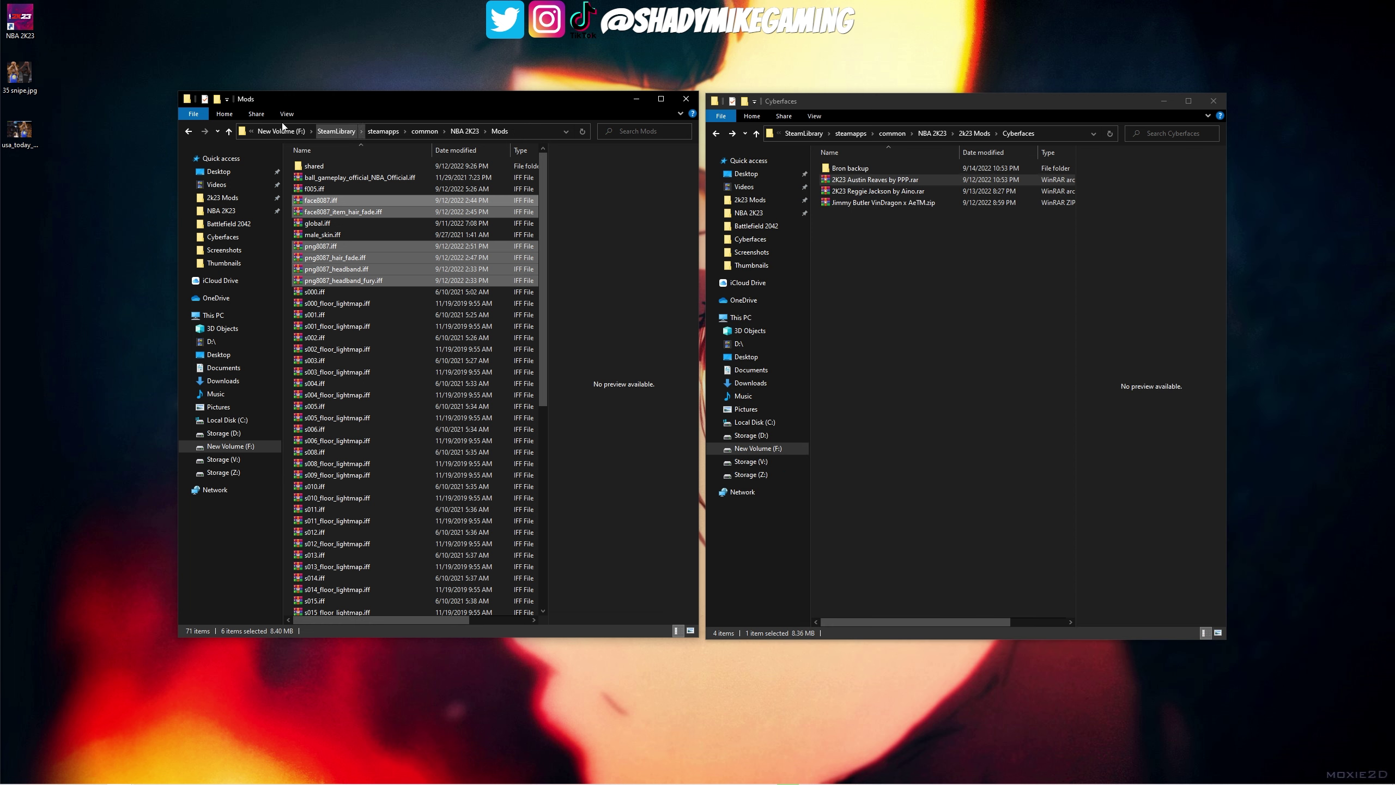
Switch to Steam and launch NBA 2K23 from the game library
mouse_move(263, 782)
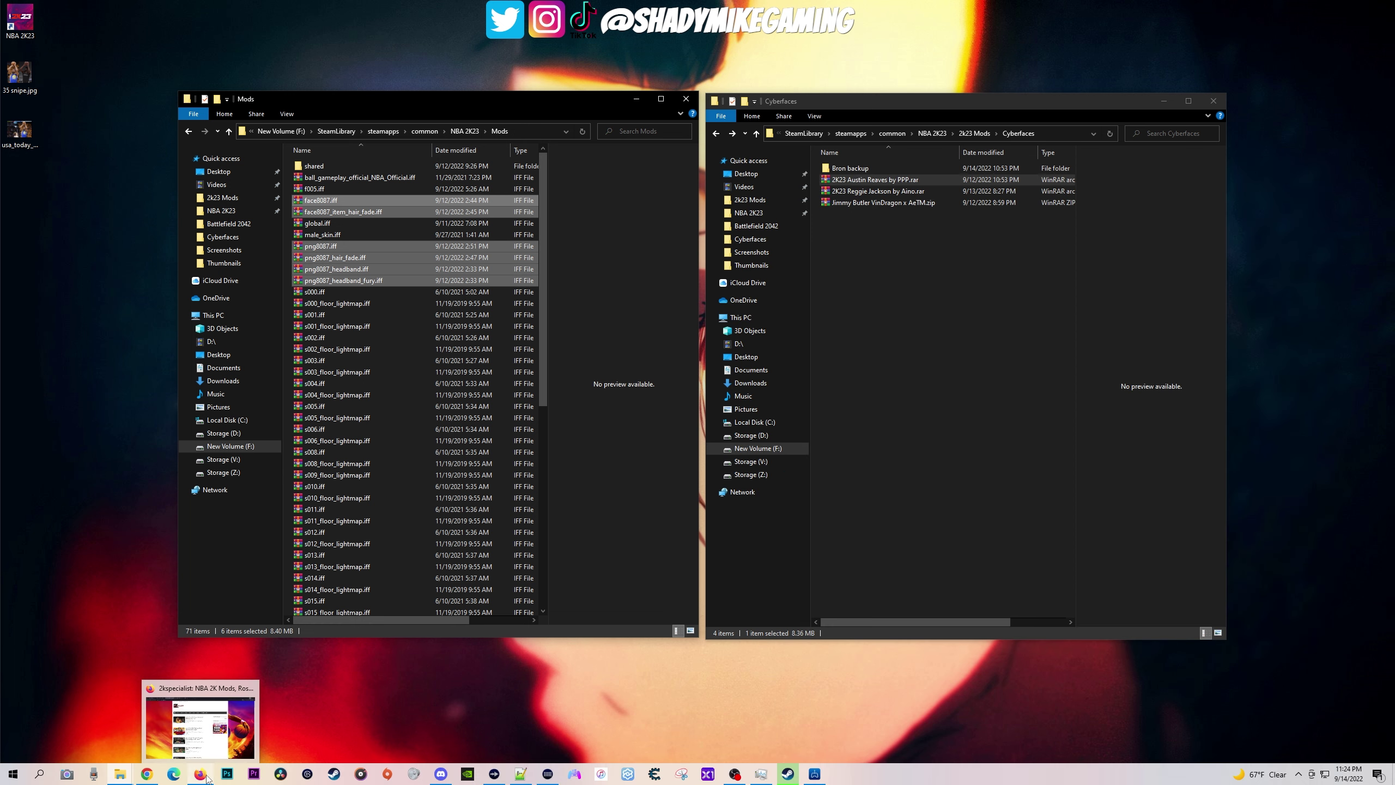
left_click(333, 774)
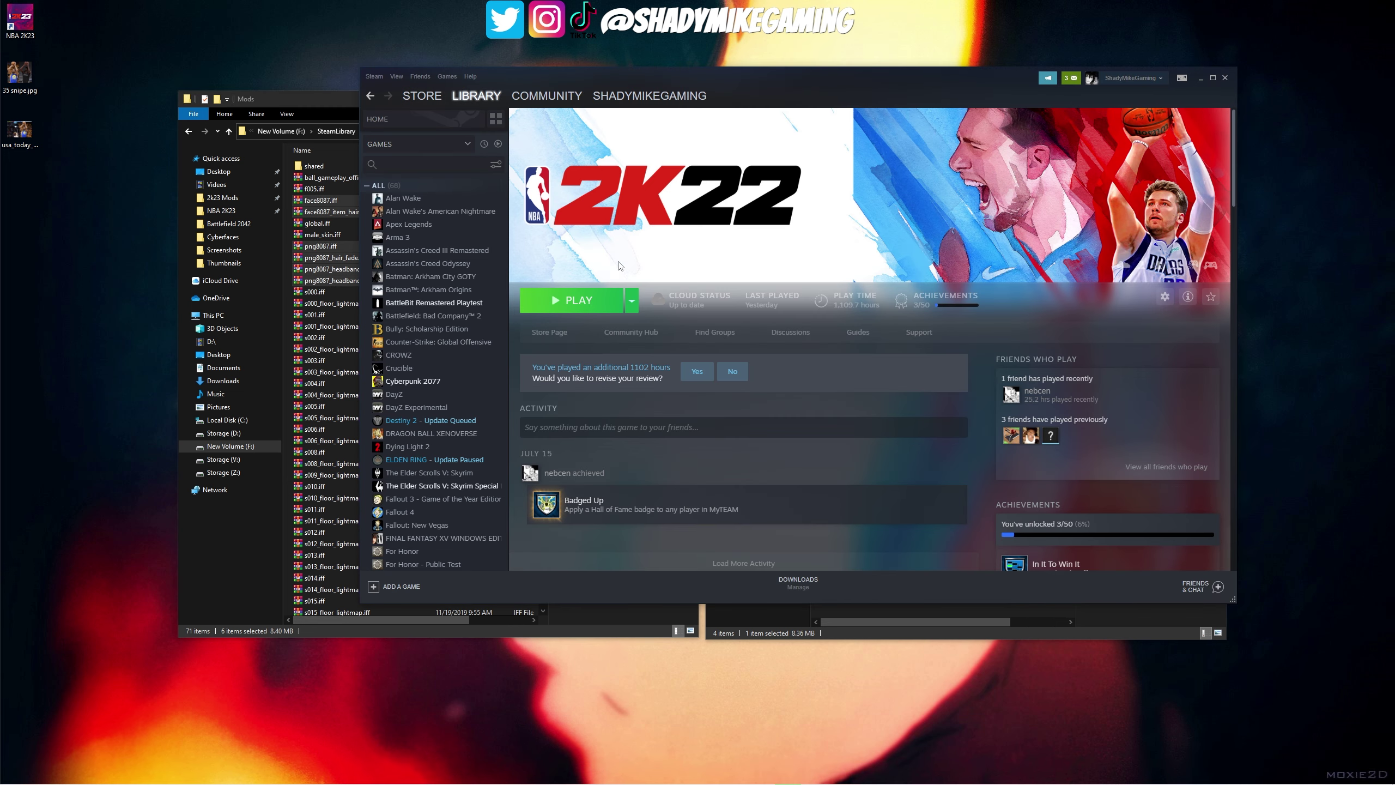
left_click(403, 431)
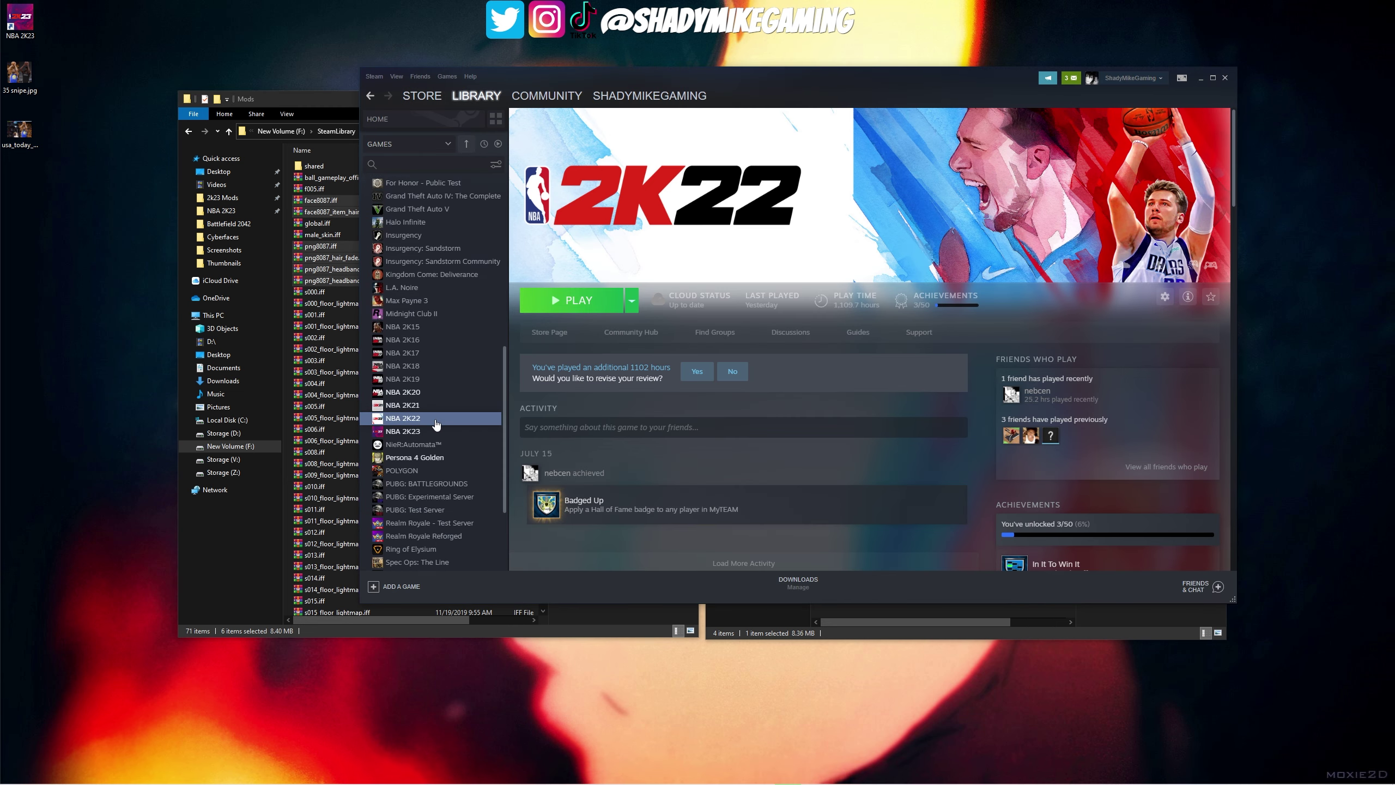
left_click(549, 304)
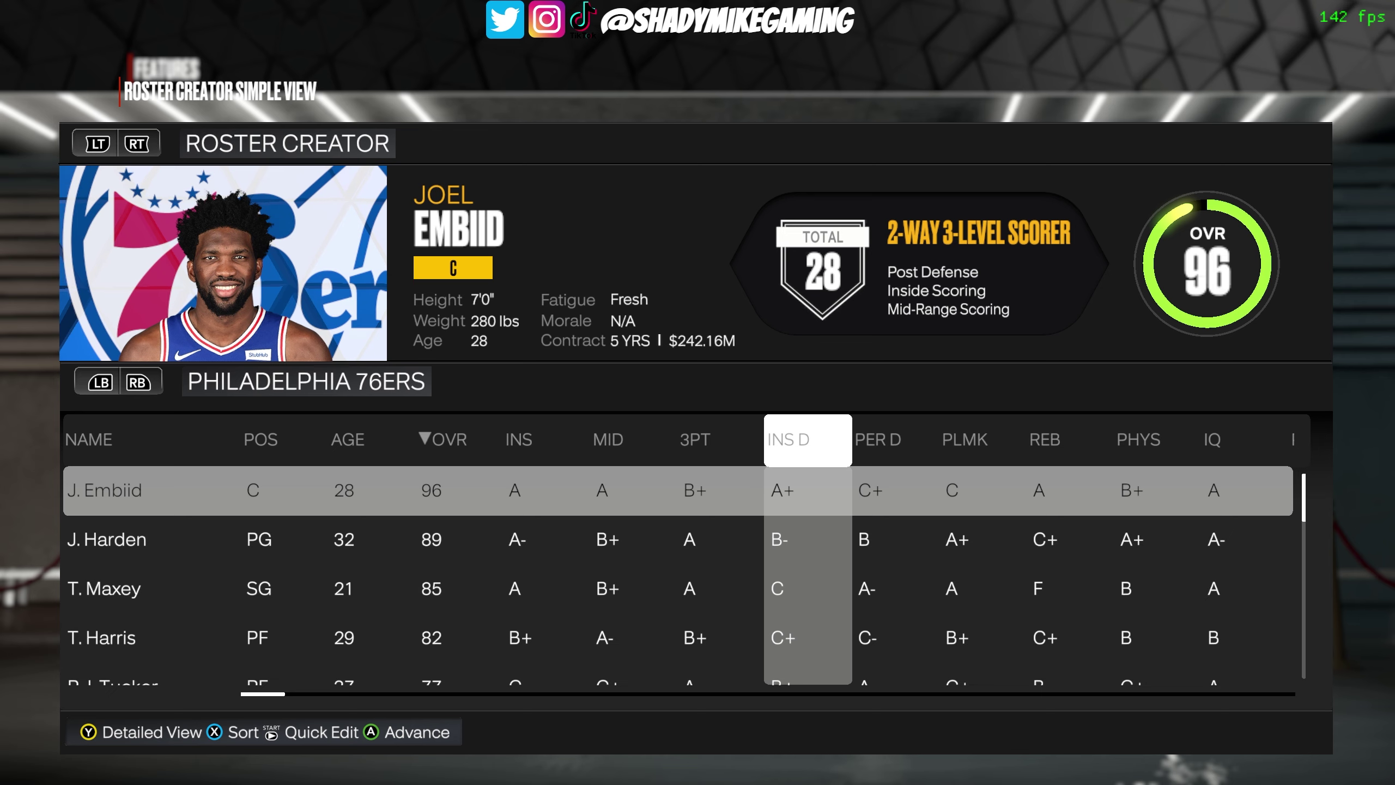
Cycle through the team rosters in Roster Creator from the Philadelphia 76ers to the Los Angeles Lakers
key("e")
key("e")
key("e")
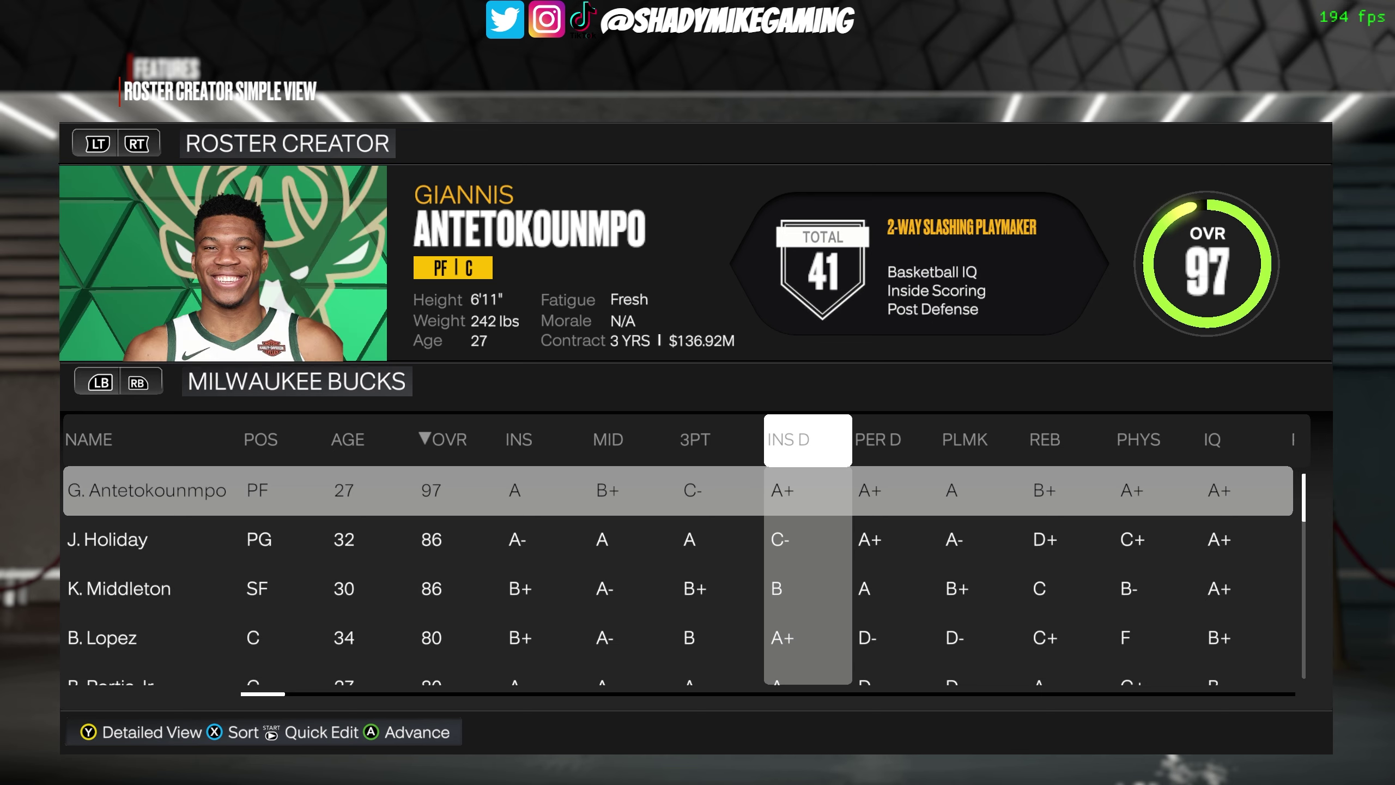
key("e")
key("e")
key("e")
key("e")
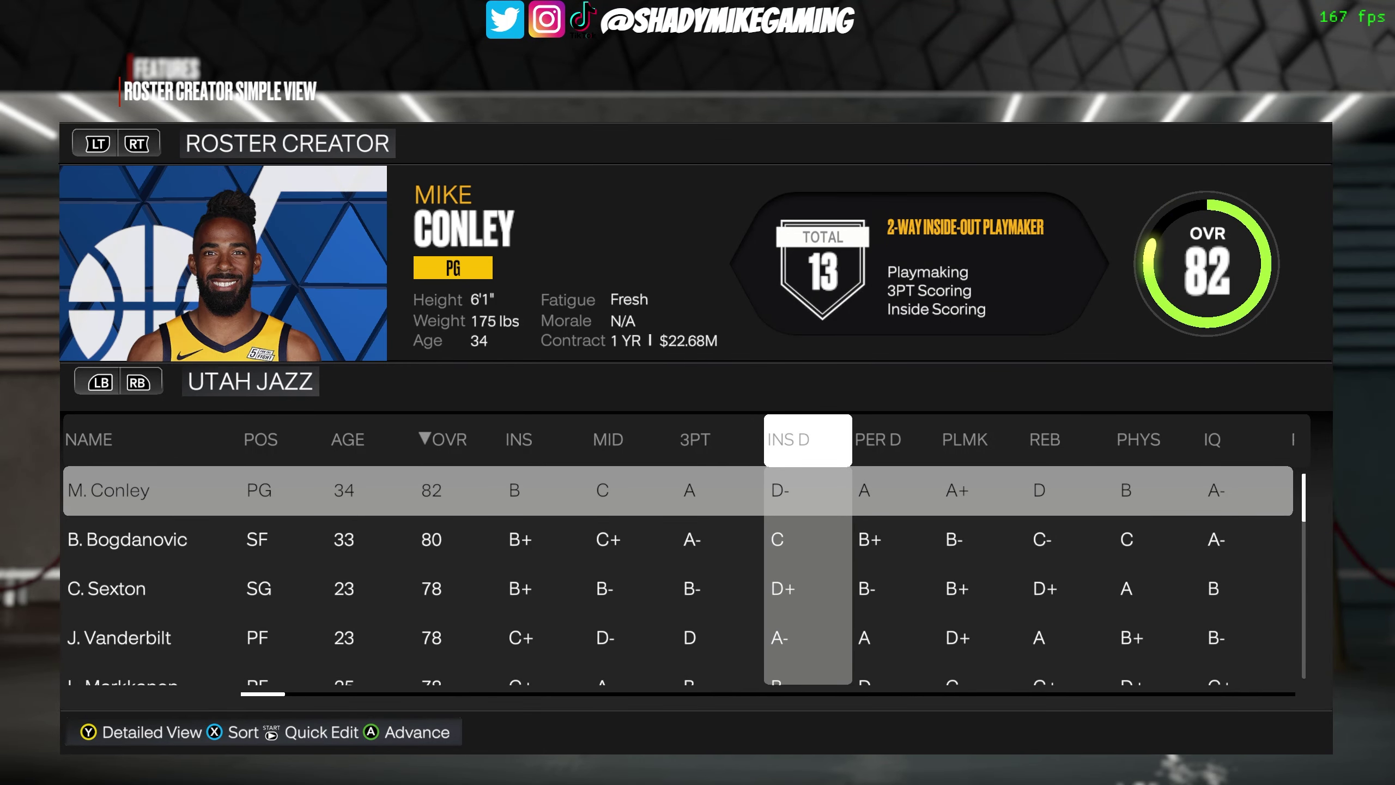
key("e")
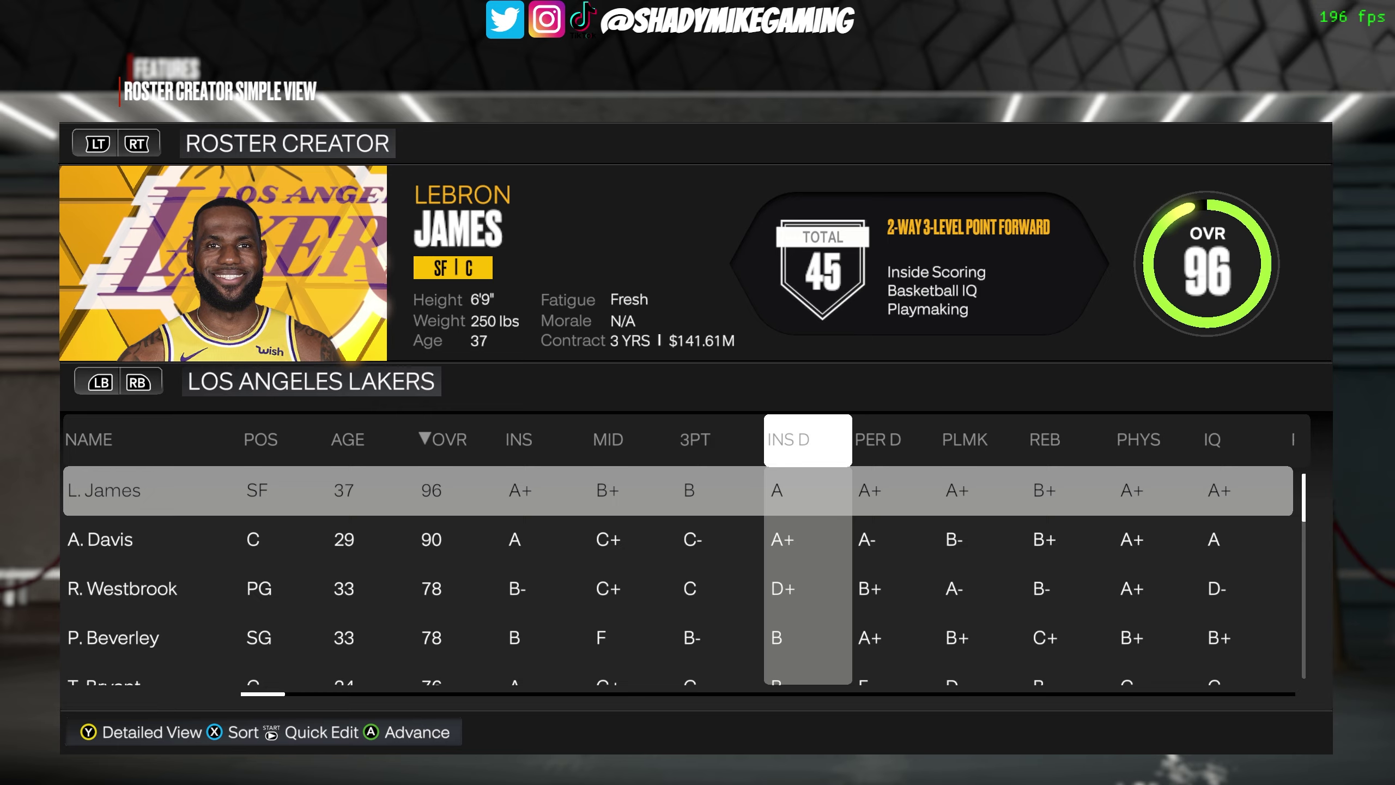
Find Austin Reaves in the Los Angeles Lakers roster and open him for editing
key("Down")
key("Down")
key("Down")
key("Down")
key("Down")
key("Down")
key("Down")
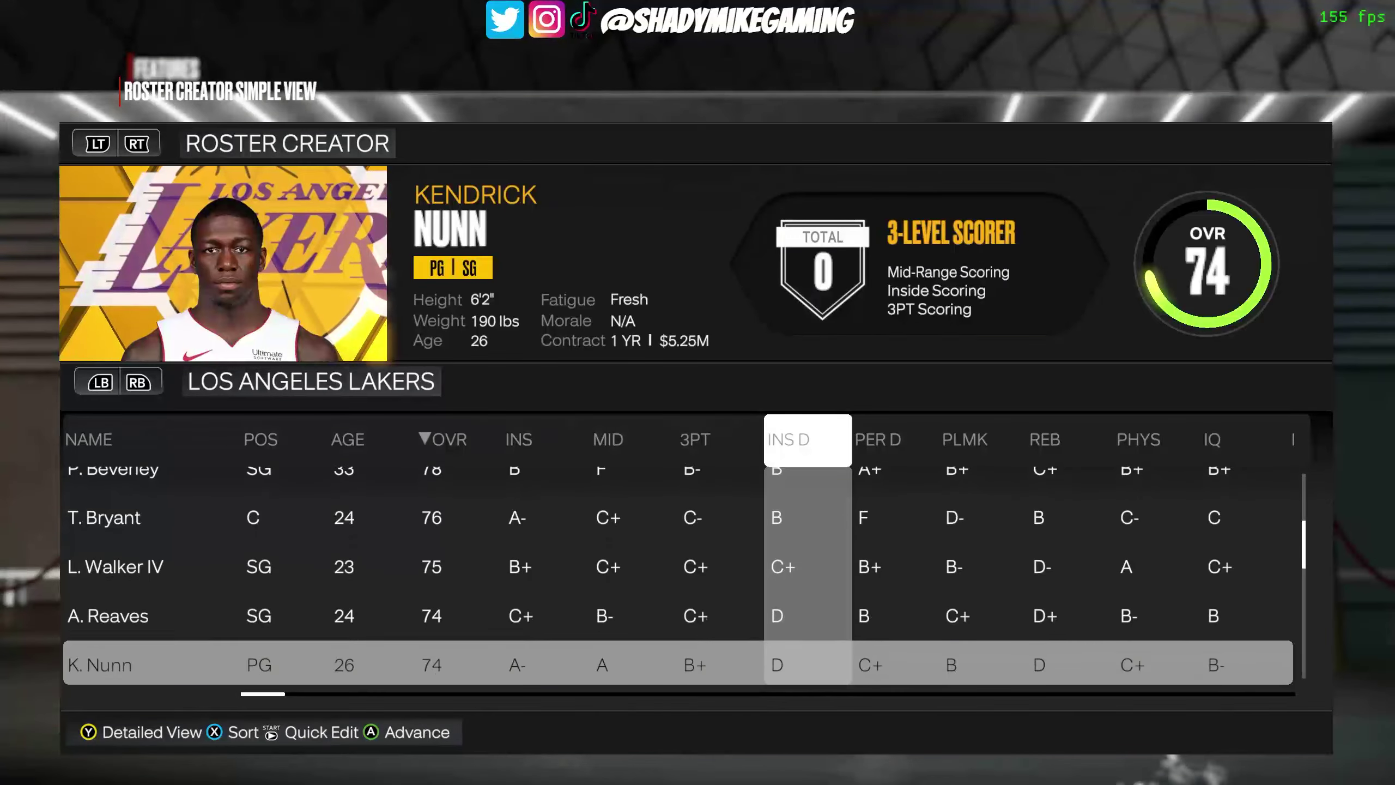
key("Up")
key("Return")
key("Down")
key("Down")
key("Return")
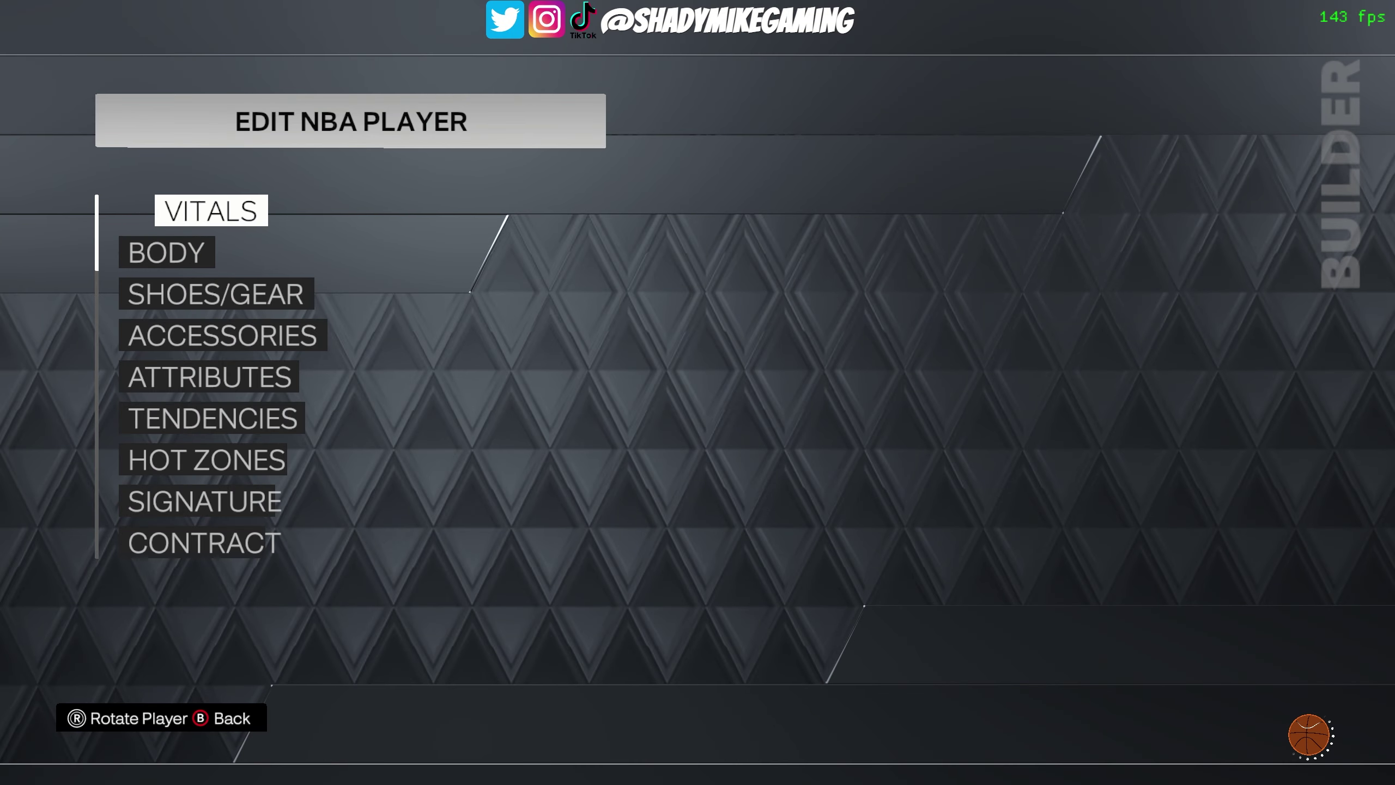
Examine Austin Reaves' face and full-body model through the accessories view, and return to the roster
key("Down")
key("Down")
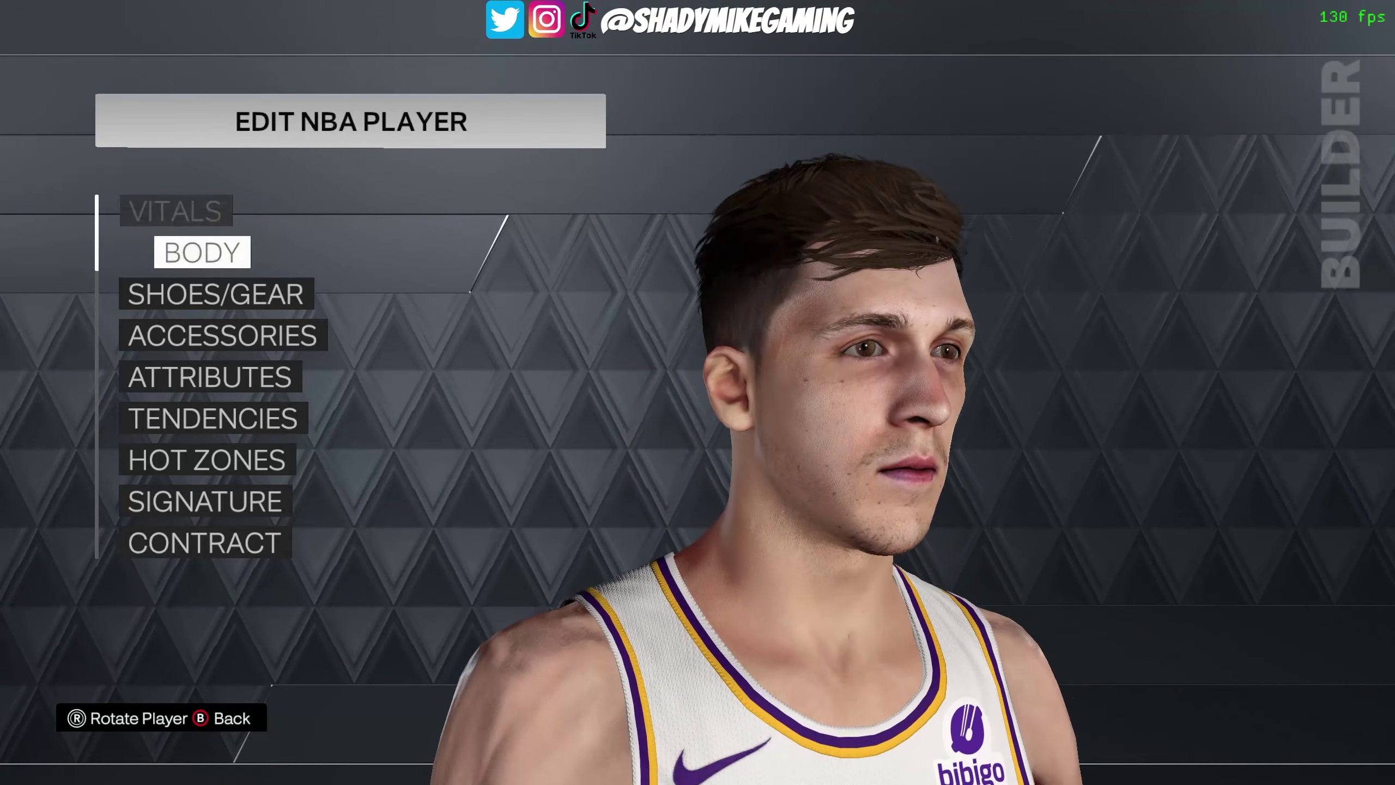
key("Down")
key("Return")
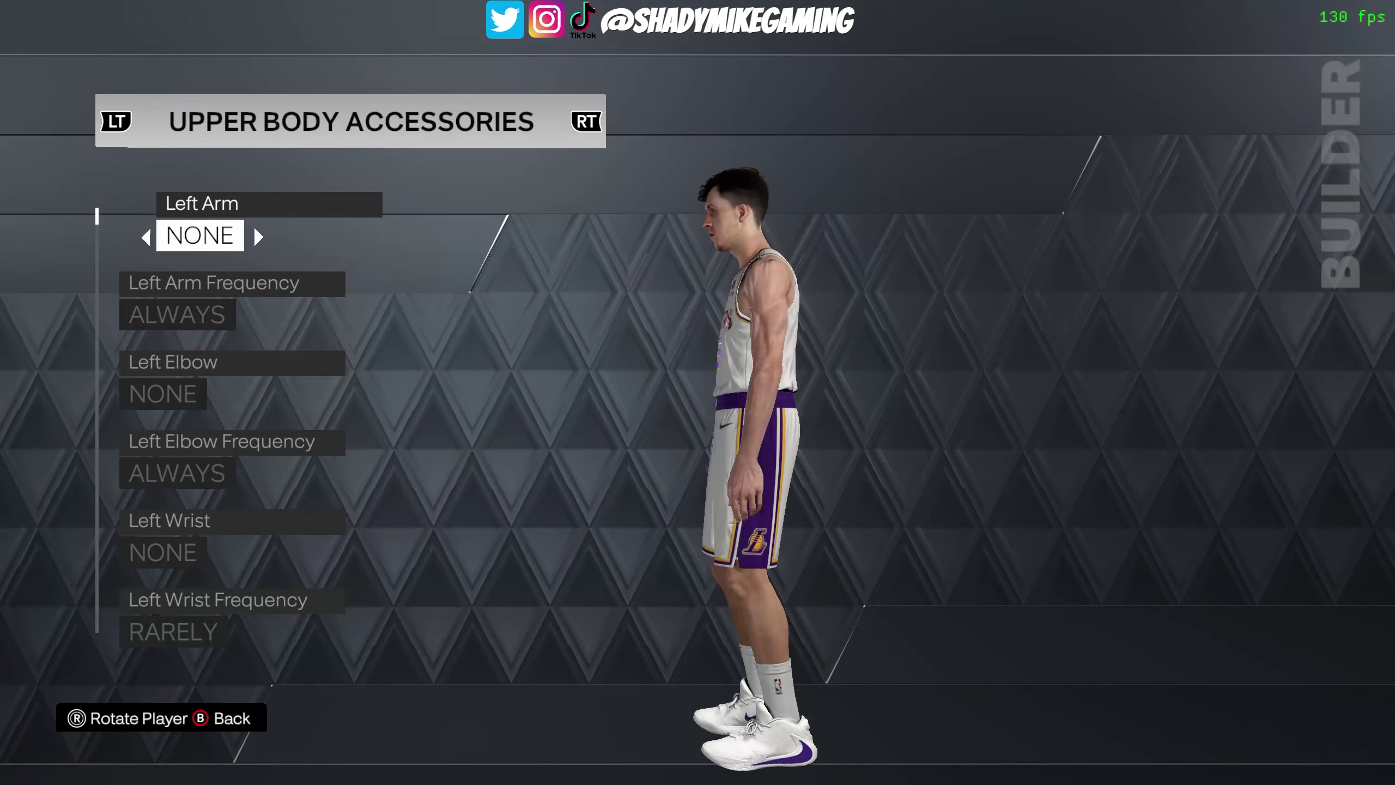
key("Escape")
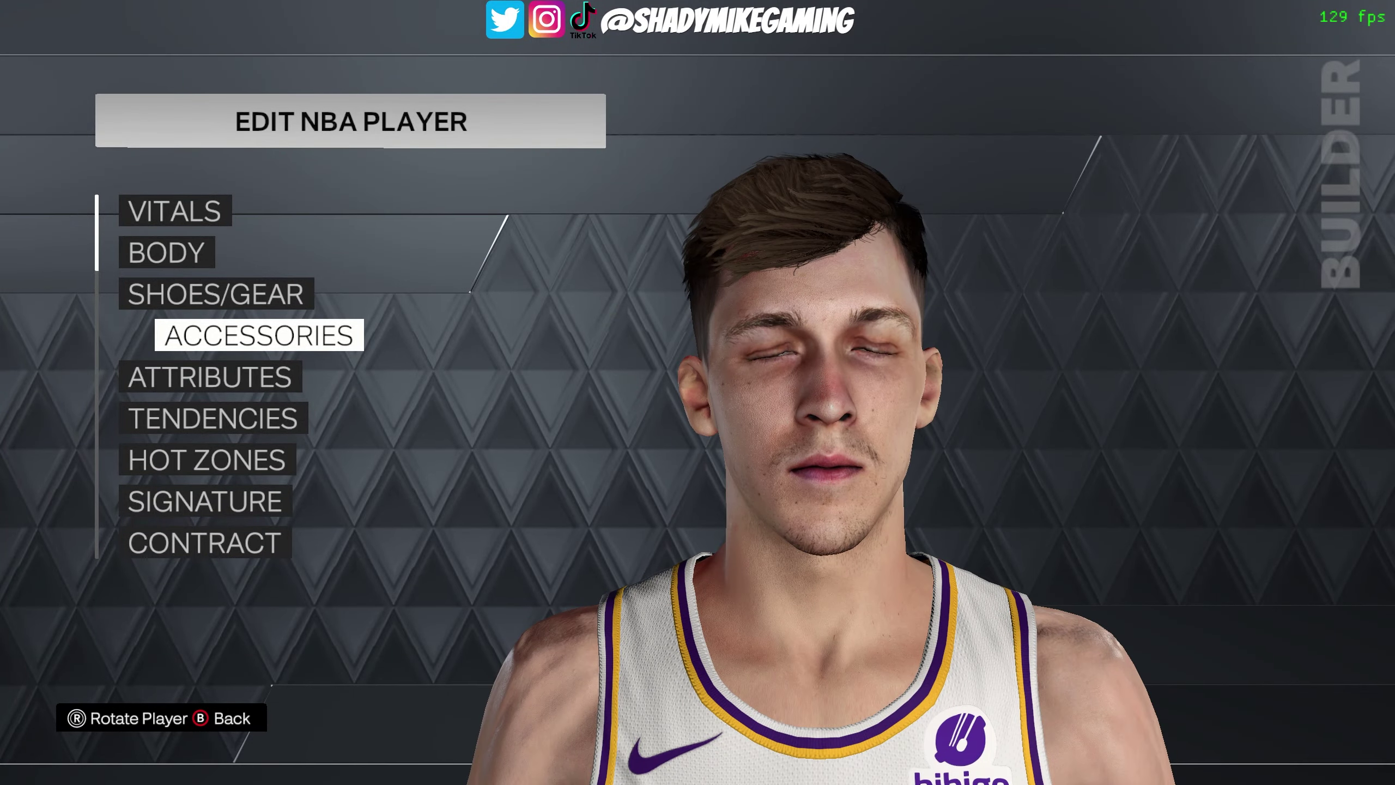
key("Escape")
key("Down")
key("Return")
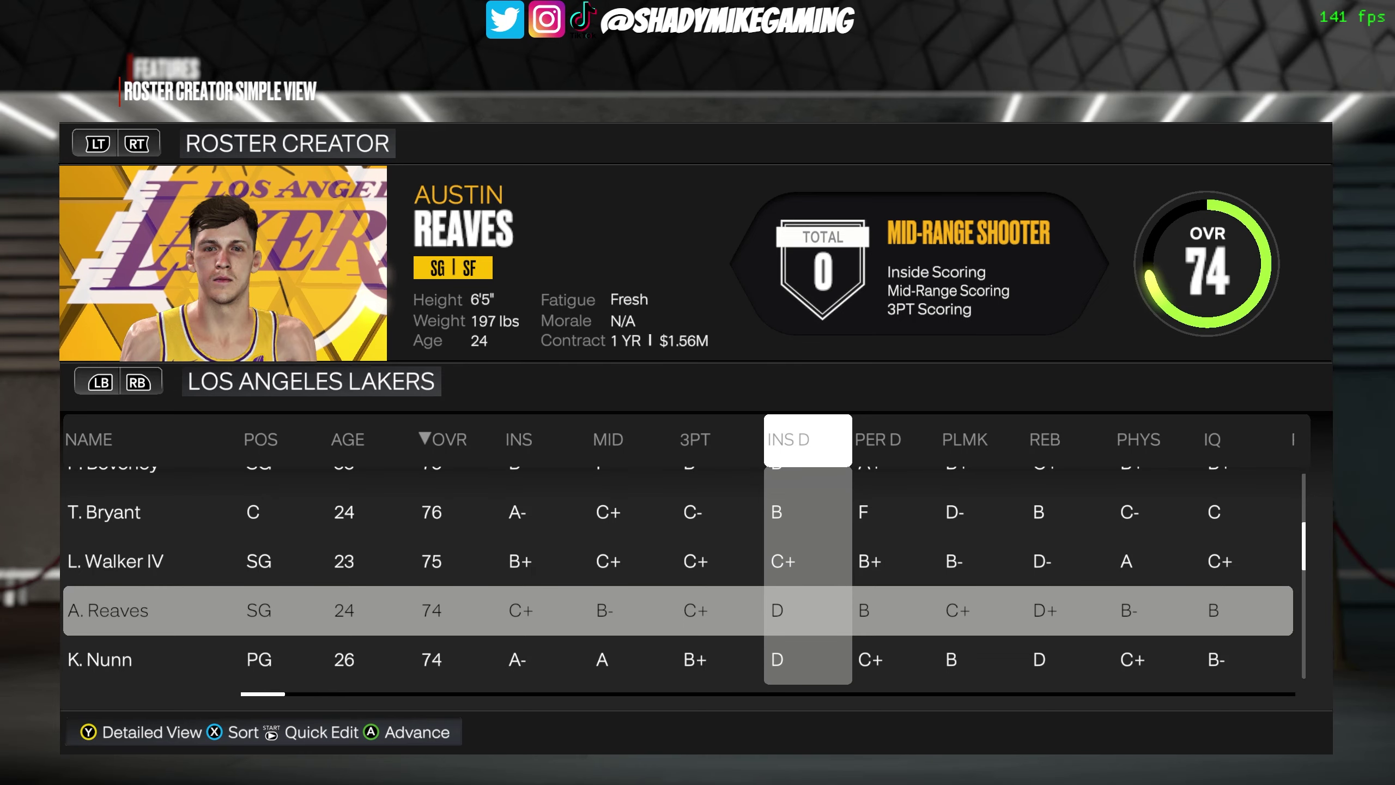
Open LeBron James from the Lakers roster for editing and examine his default face
key("Up")
key("Up")
key("Up")
key("Up")
key("Up")
key("Up")
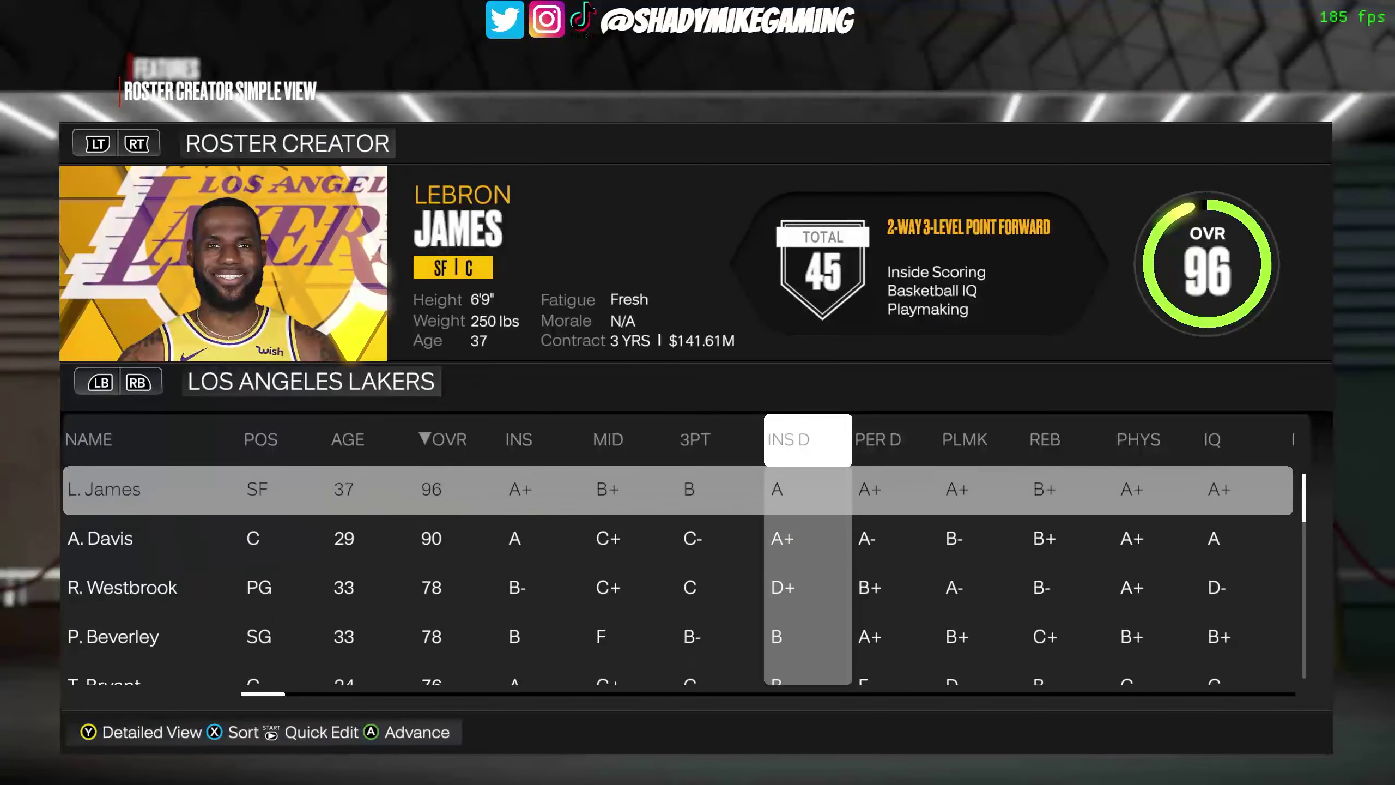
key("Down")
key("Return")
key("Return")
key("Up")
key("Return")
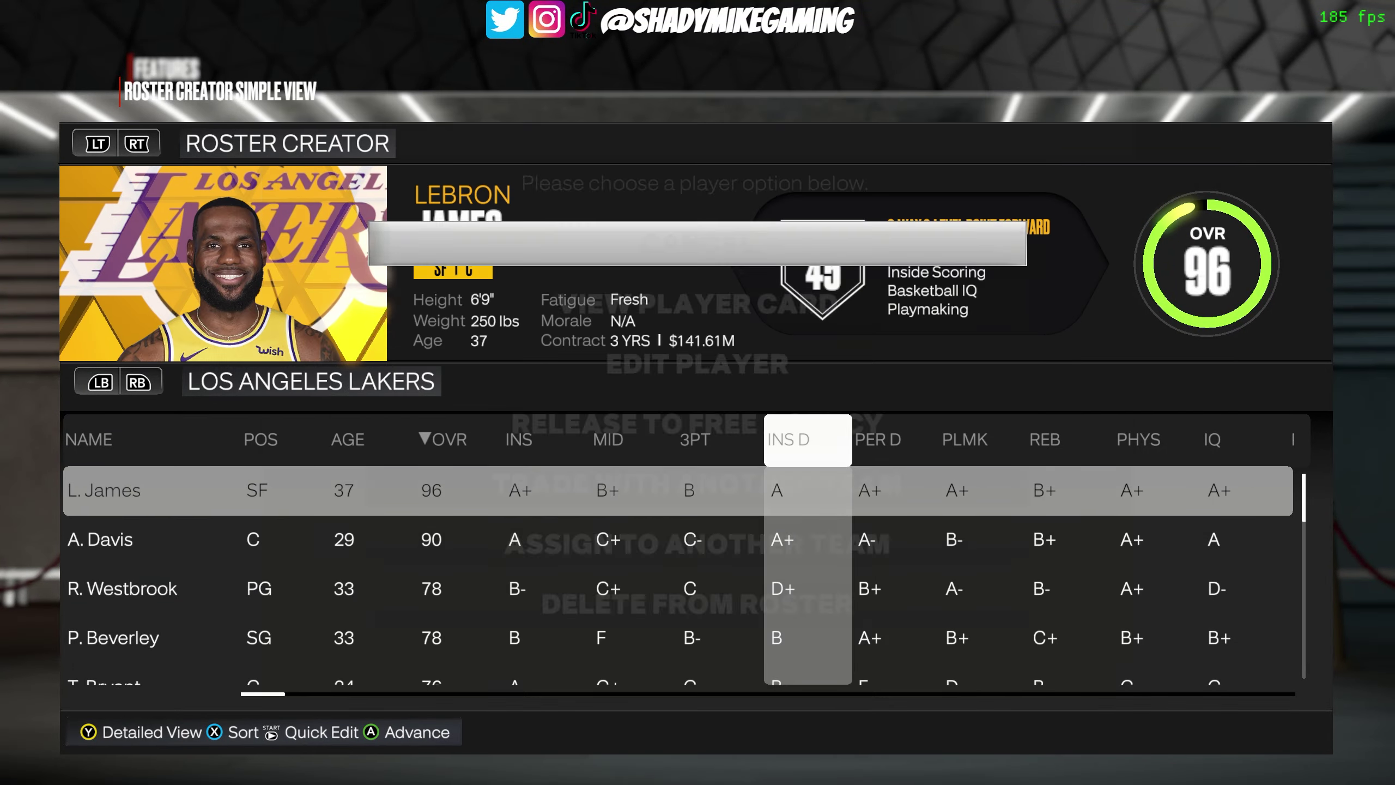
key("Down")
key("Down")
key("Return")
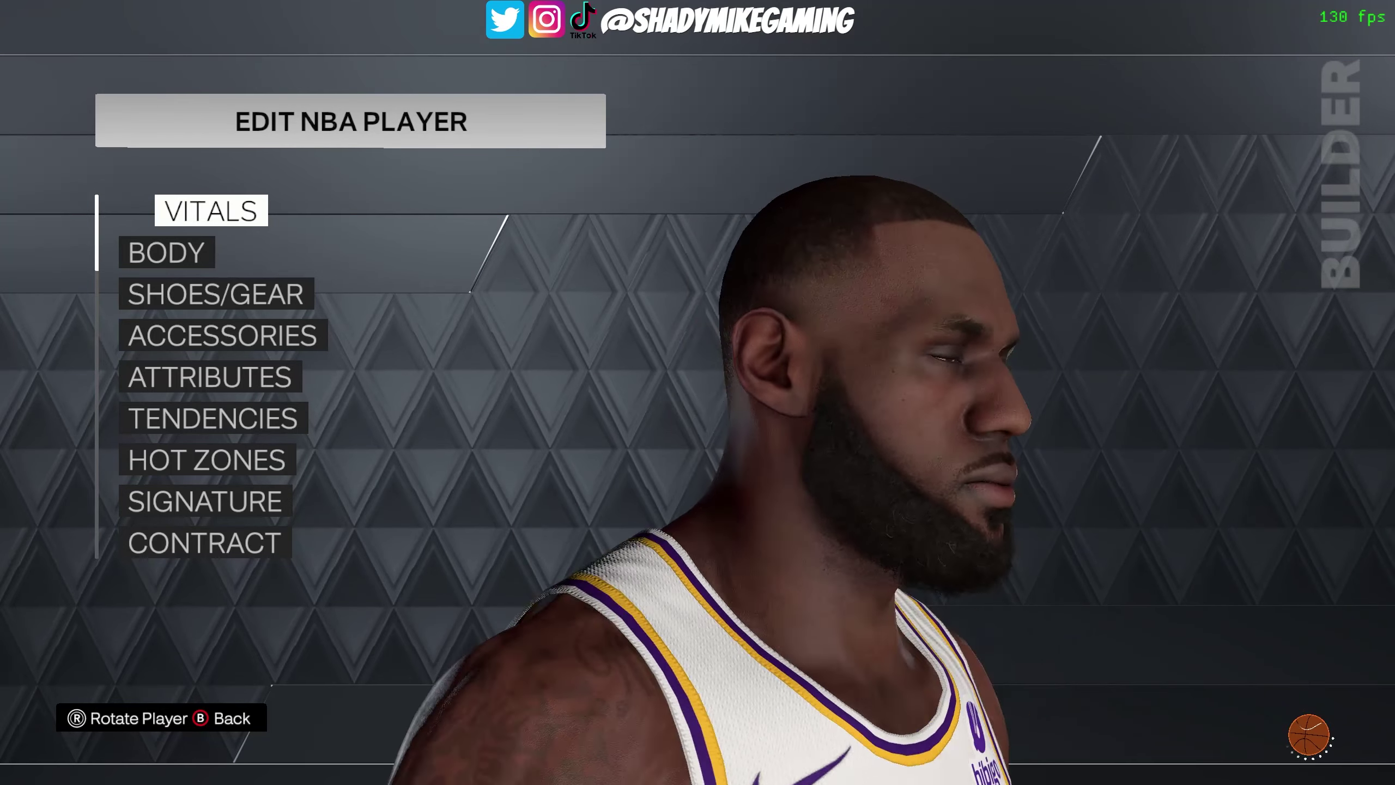
key("Down")
key("Down")
key("Down")
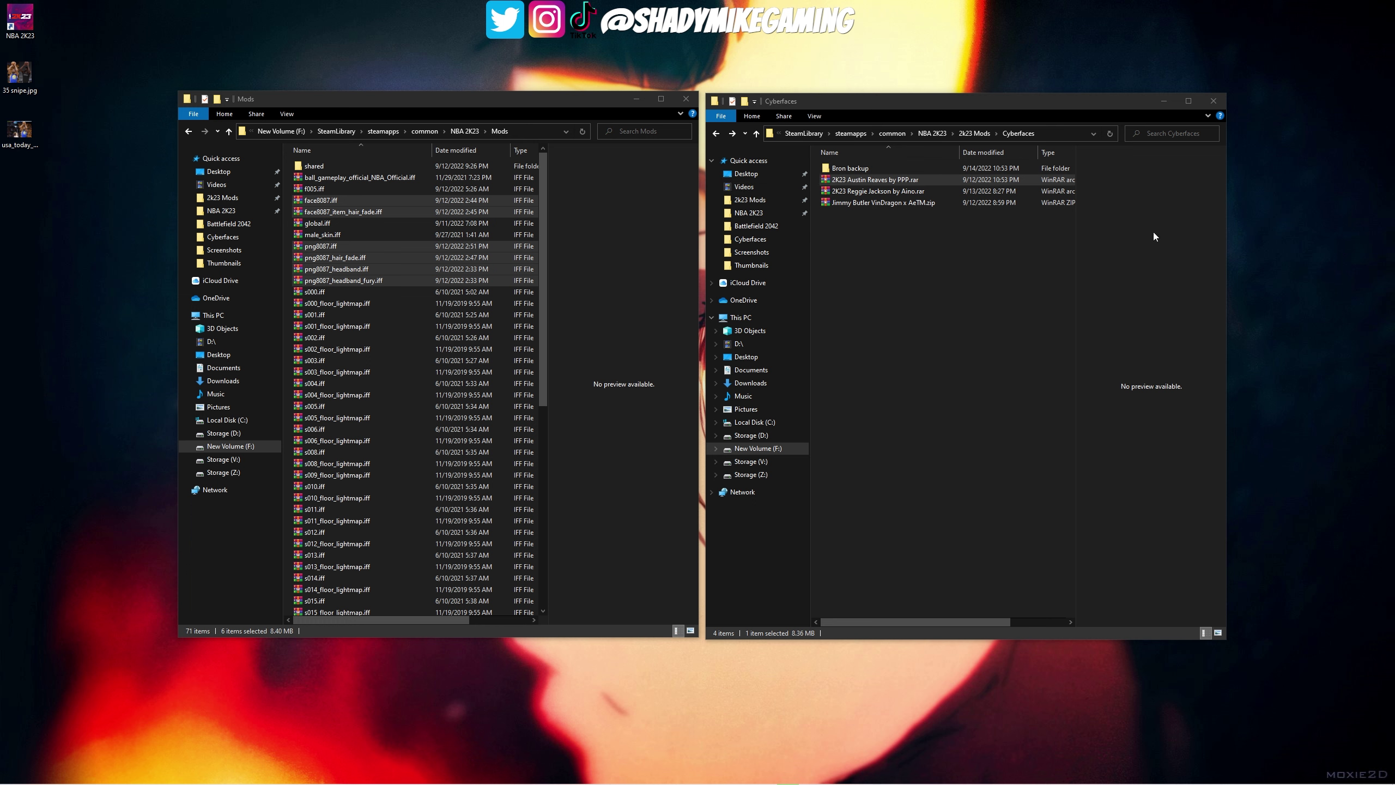
Switch to File Explorer and open the Bron backup folder inside Cyberfaces
left_click(957, 303)
left_click(638, 280)
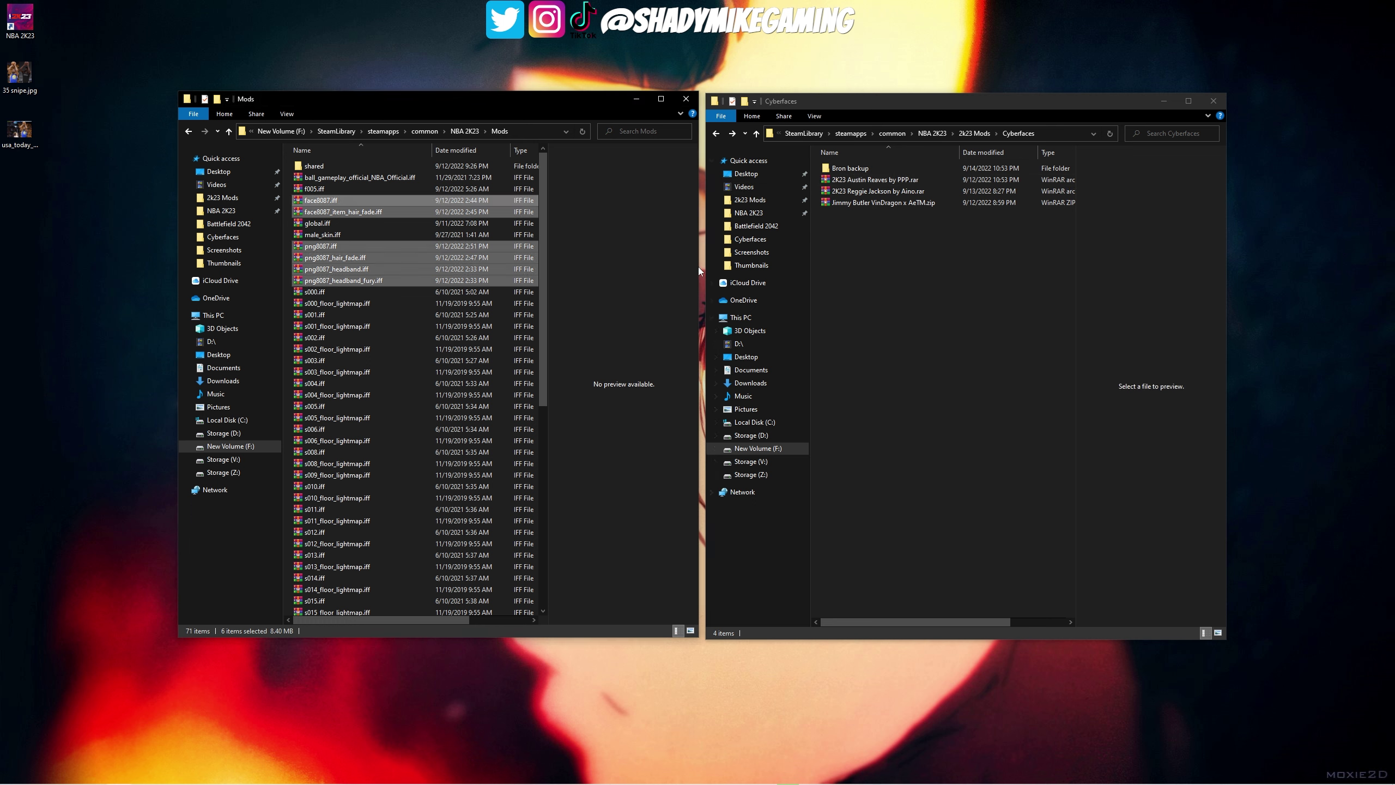
left_click(902, 296)
left_click(866, 171)
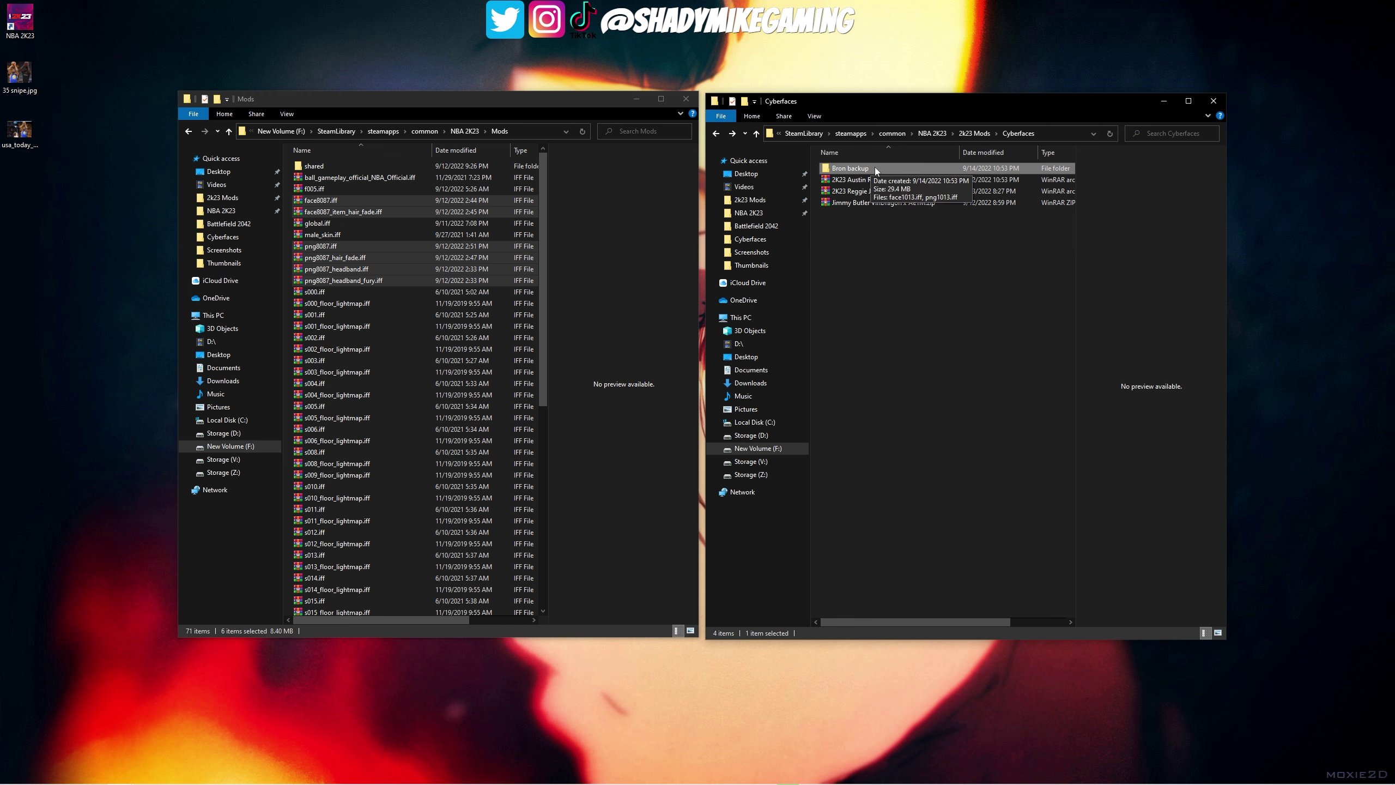
double_click(875, 170)
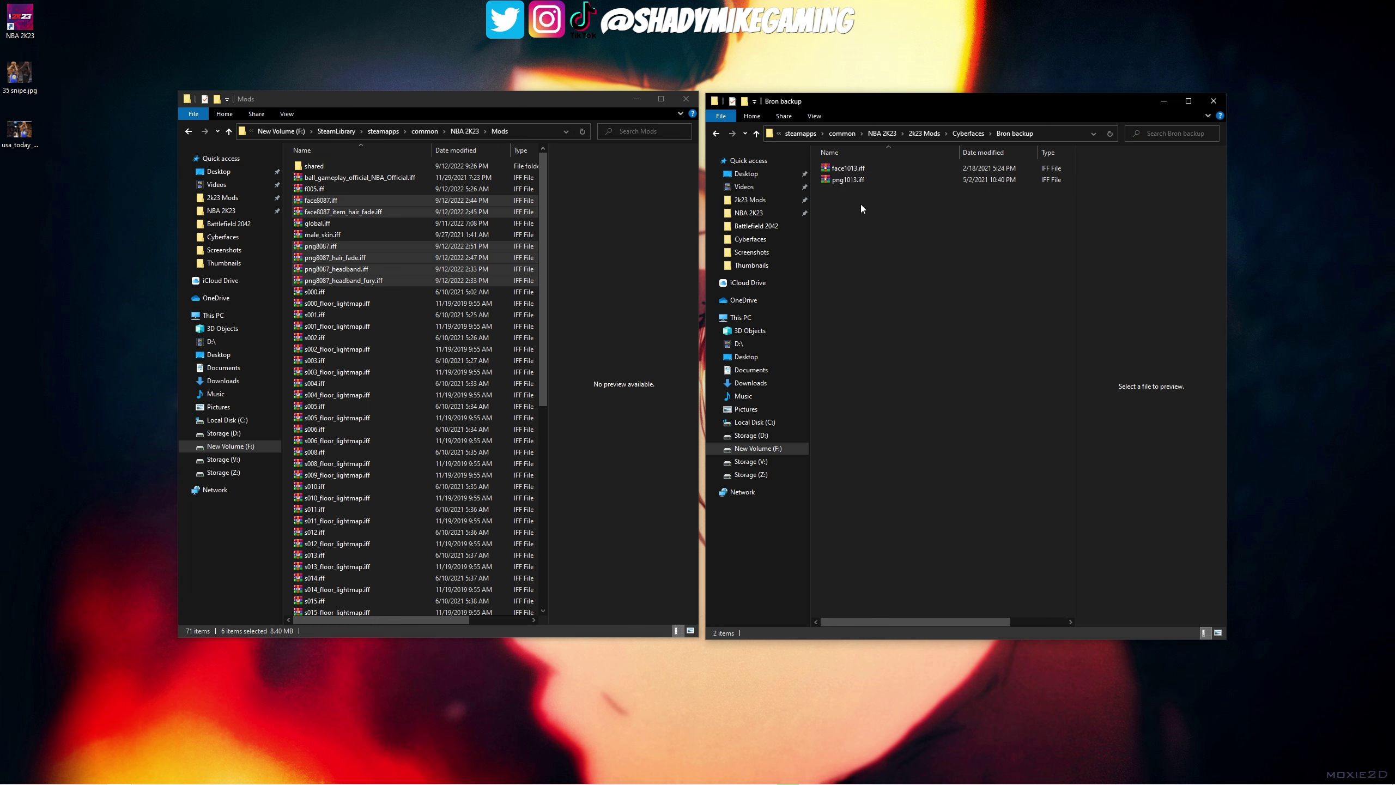
Compare the two IFF files in the Bron backup folder and copy face1013.iff into the game's Mods folder
left_click(858, 181)
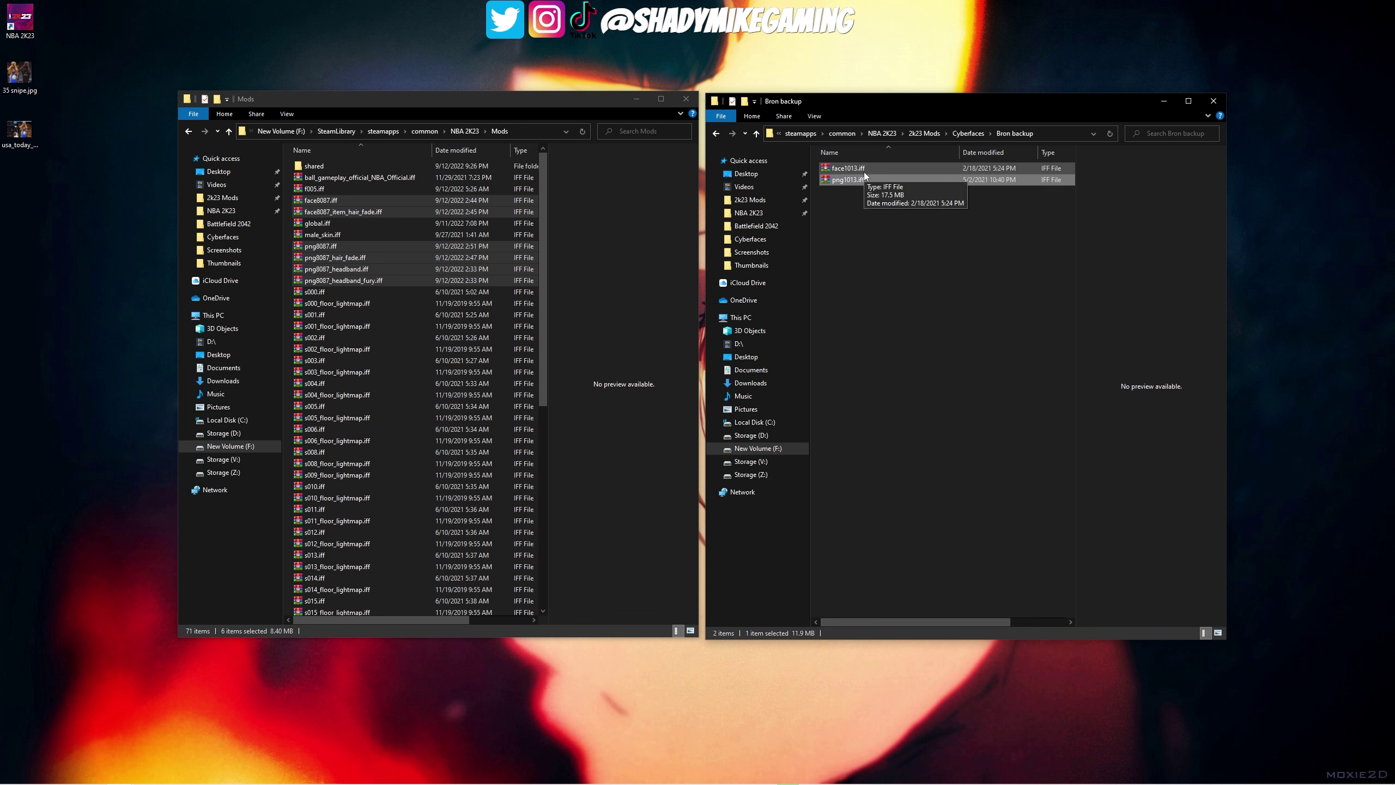
left_click(860, 169)
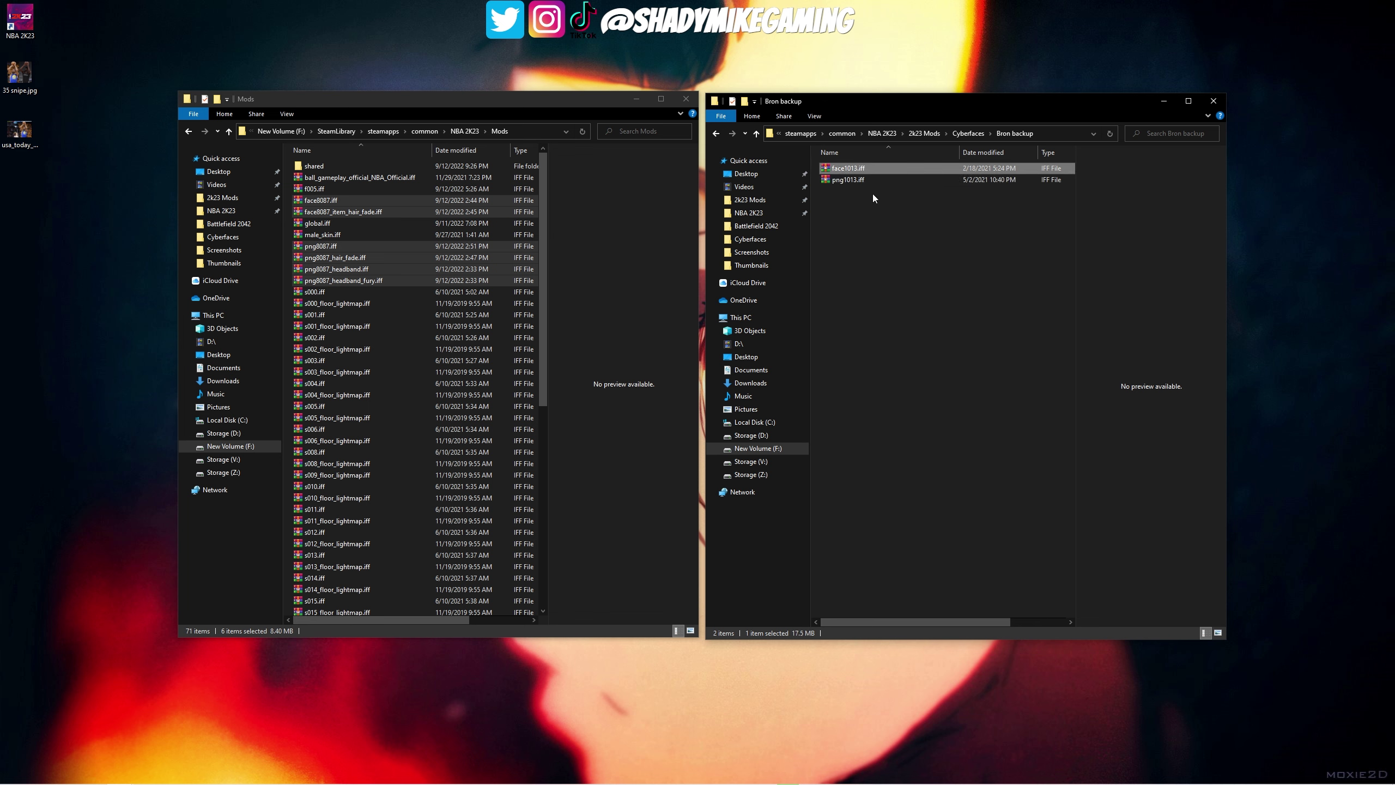
left_click(841, 199)
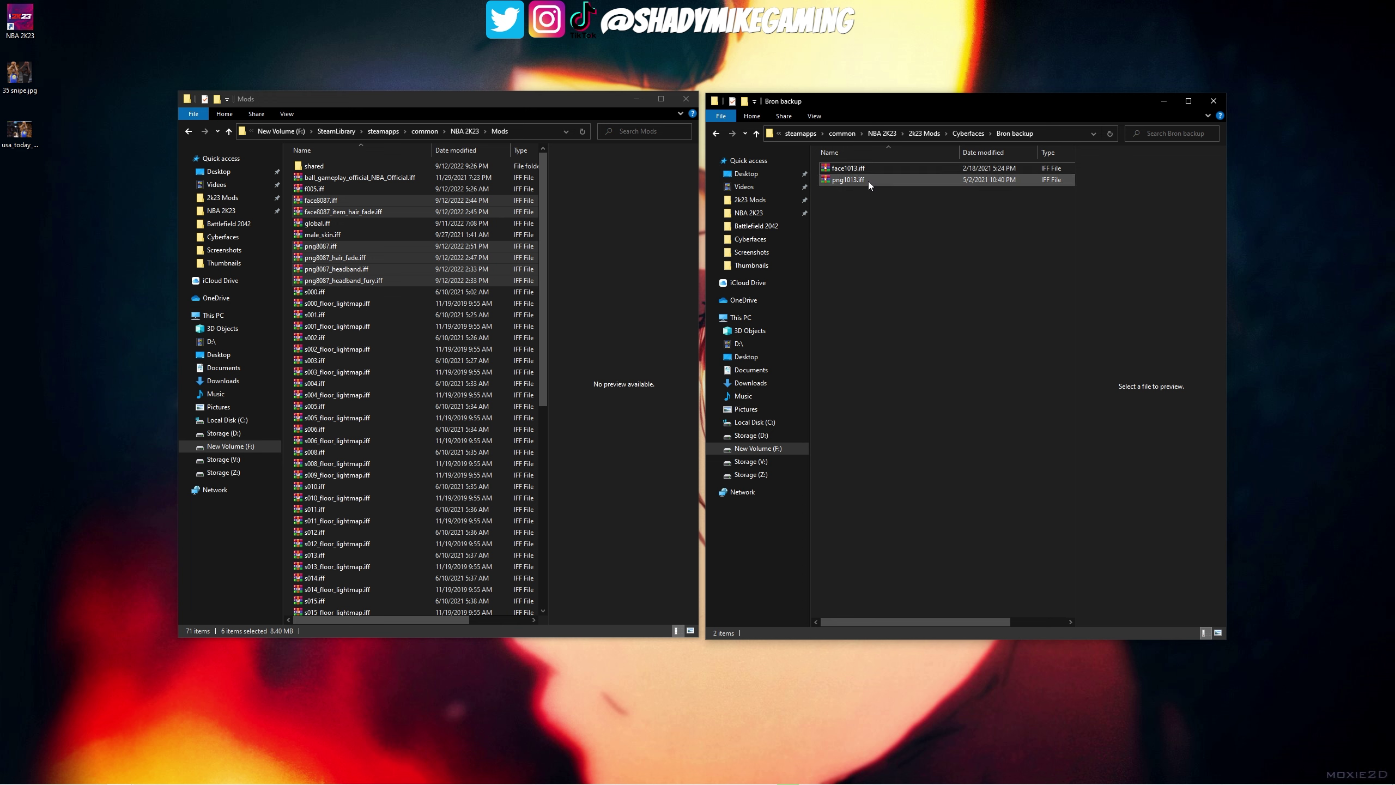
left_click(863, 181)
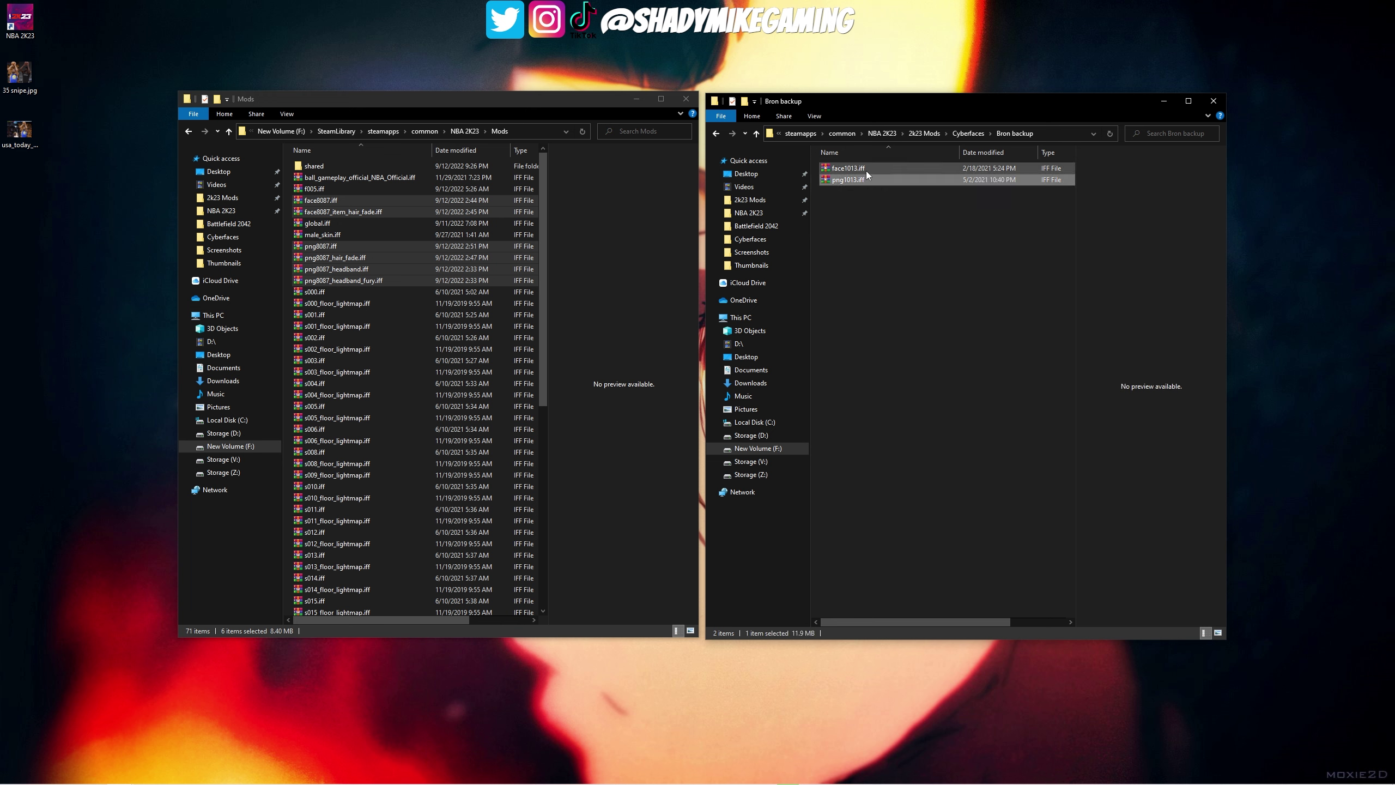
left_click(855, 192)
left_click(863, 180)
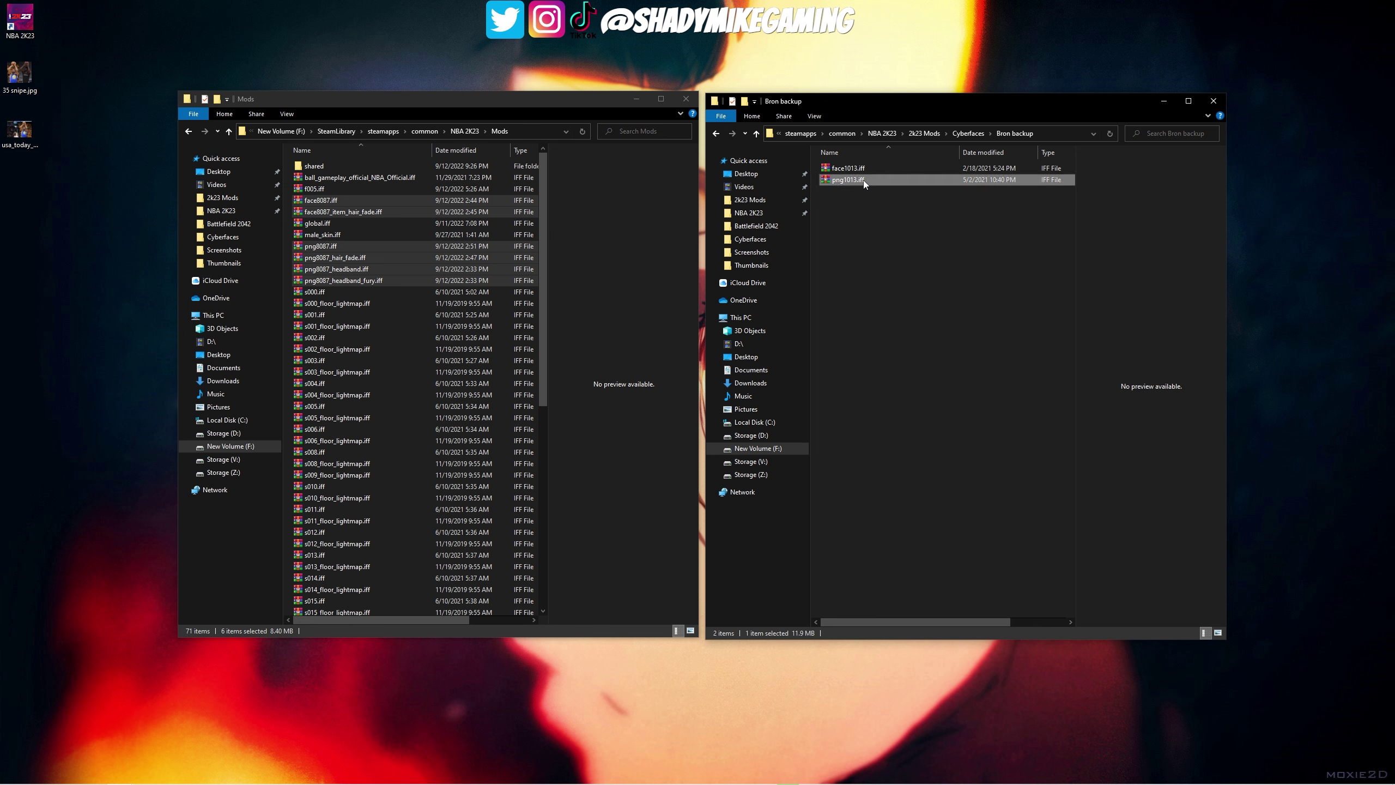
left_click(865, 167)
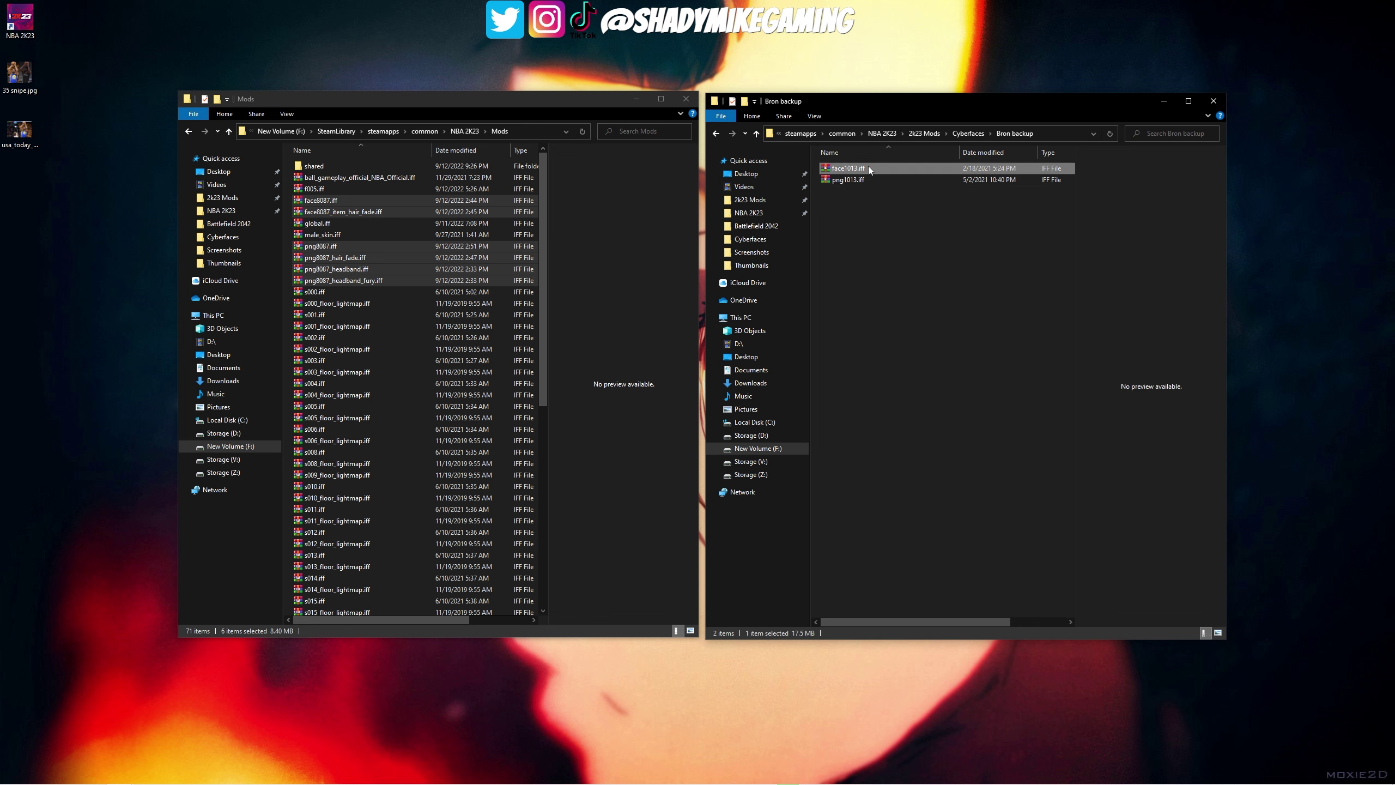
left_click_drag(867, 166, 865, 226)
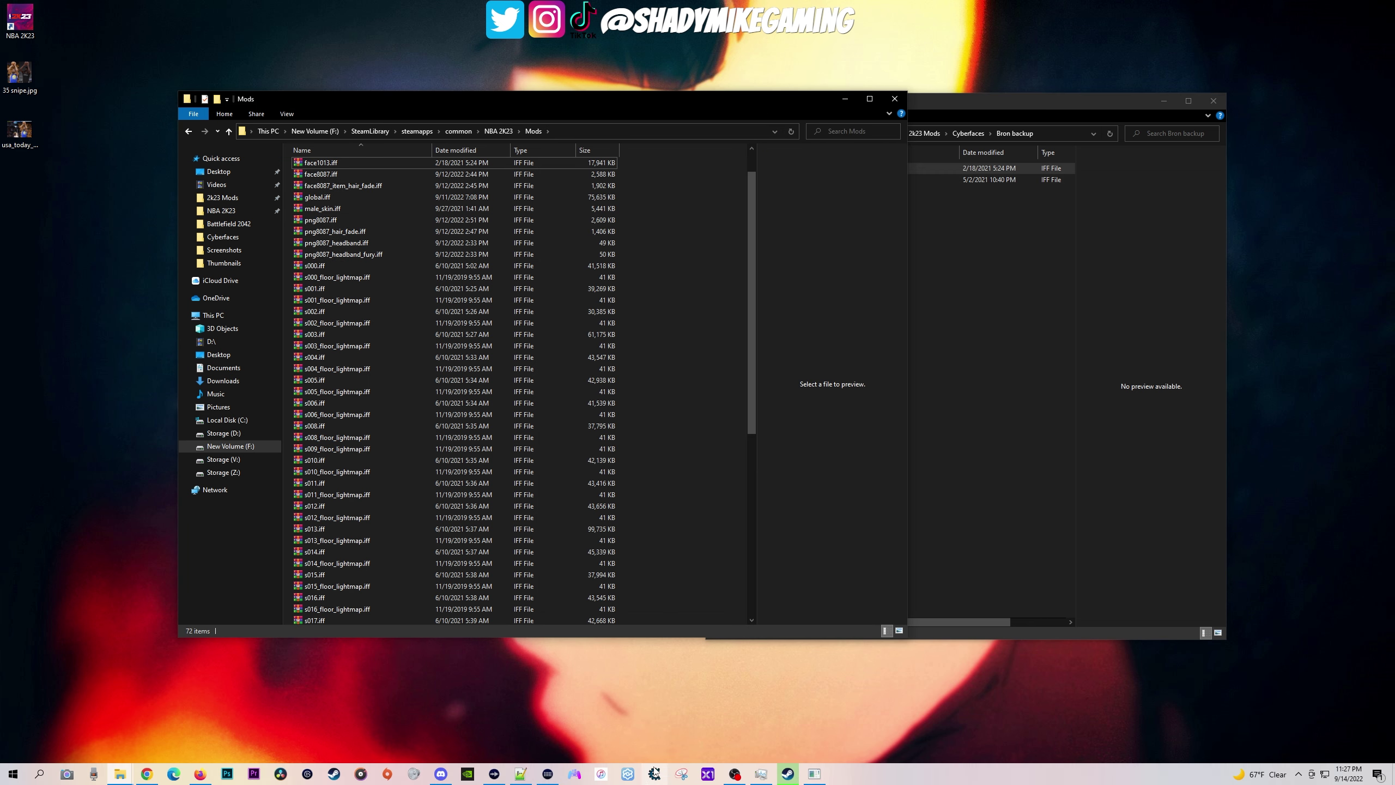
Switch back to NBA 2K23, leave the player editor and reopen LeBron James for editing
mouse_move(815, 776)
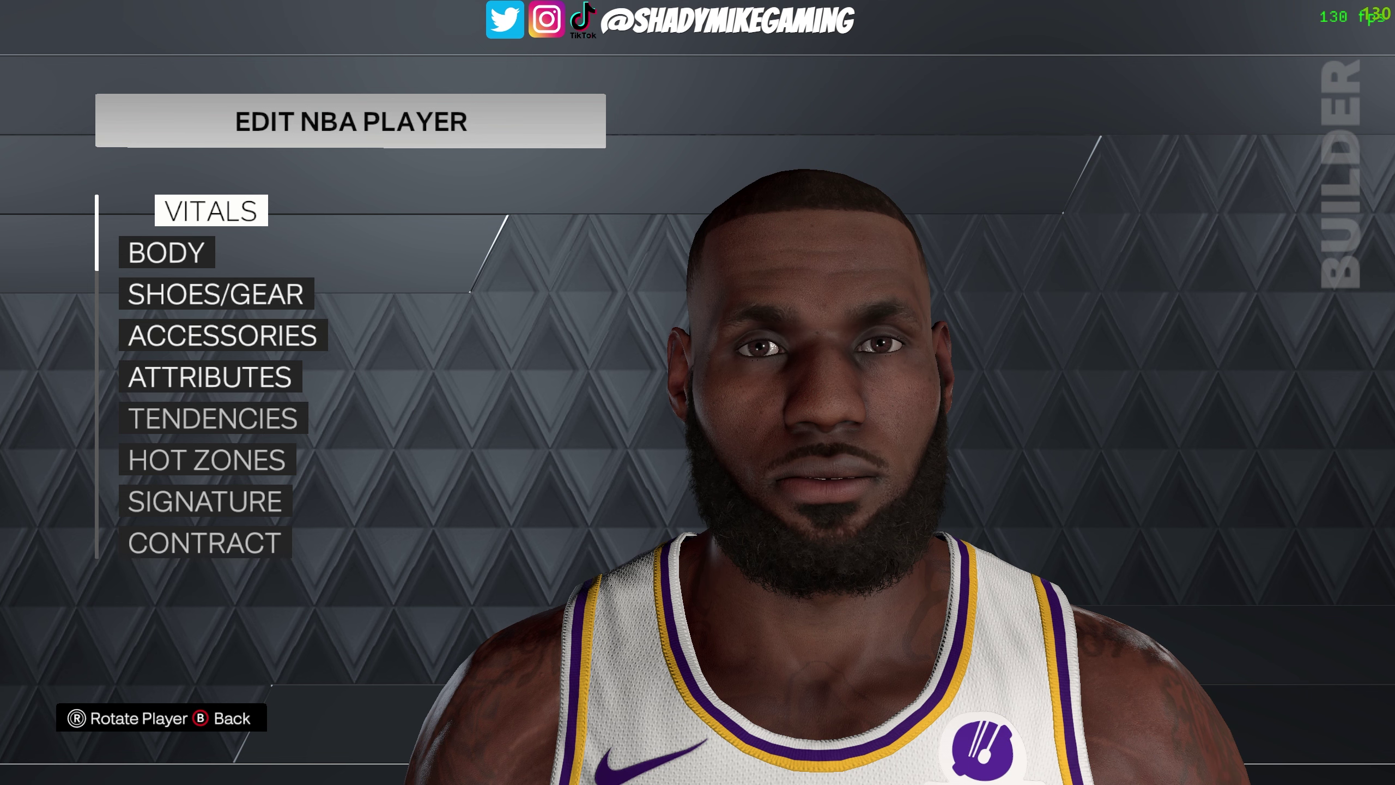
key("Escape")
key("Down")
key("Return")
key("Return")
key("Down")
key("Down")
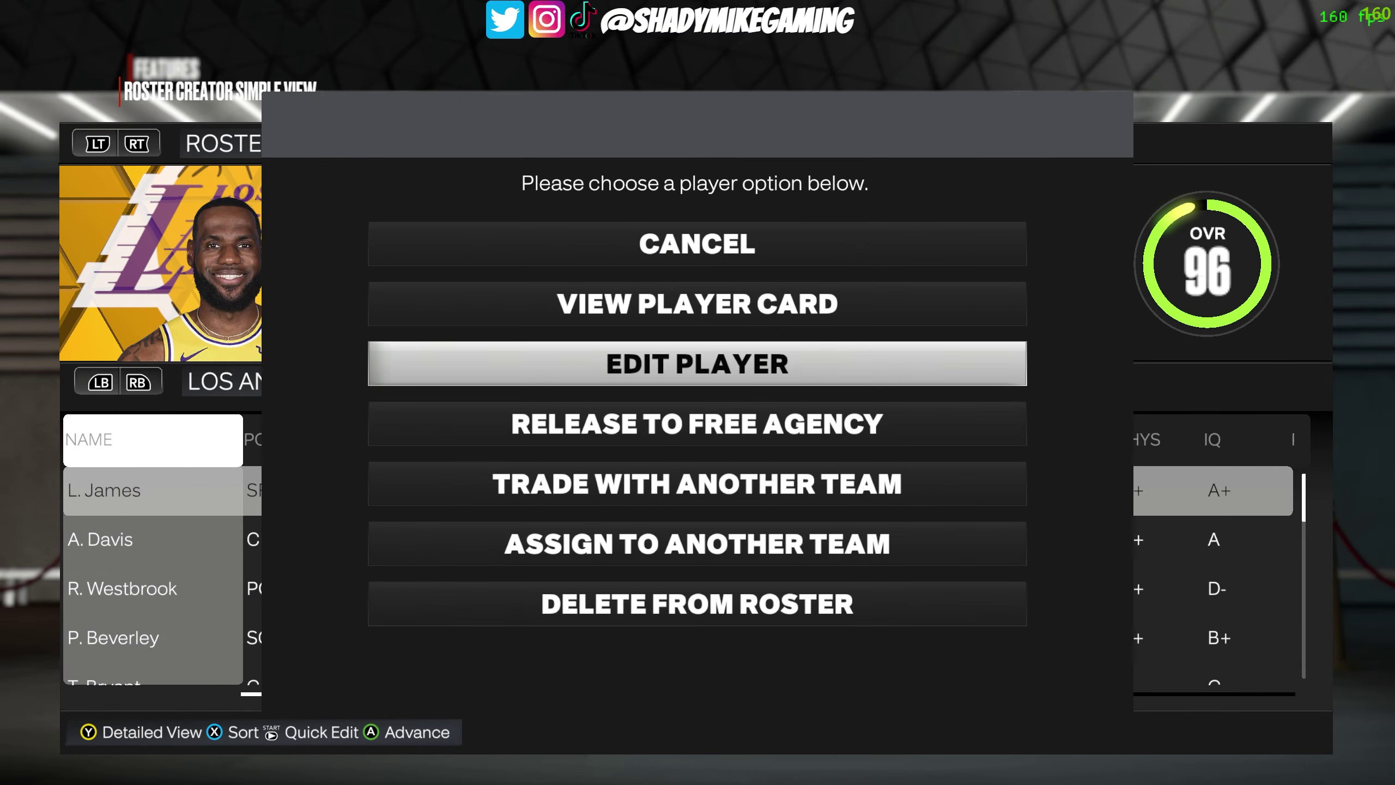
key("Return")
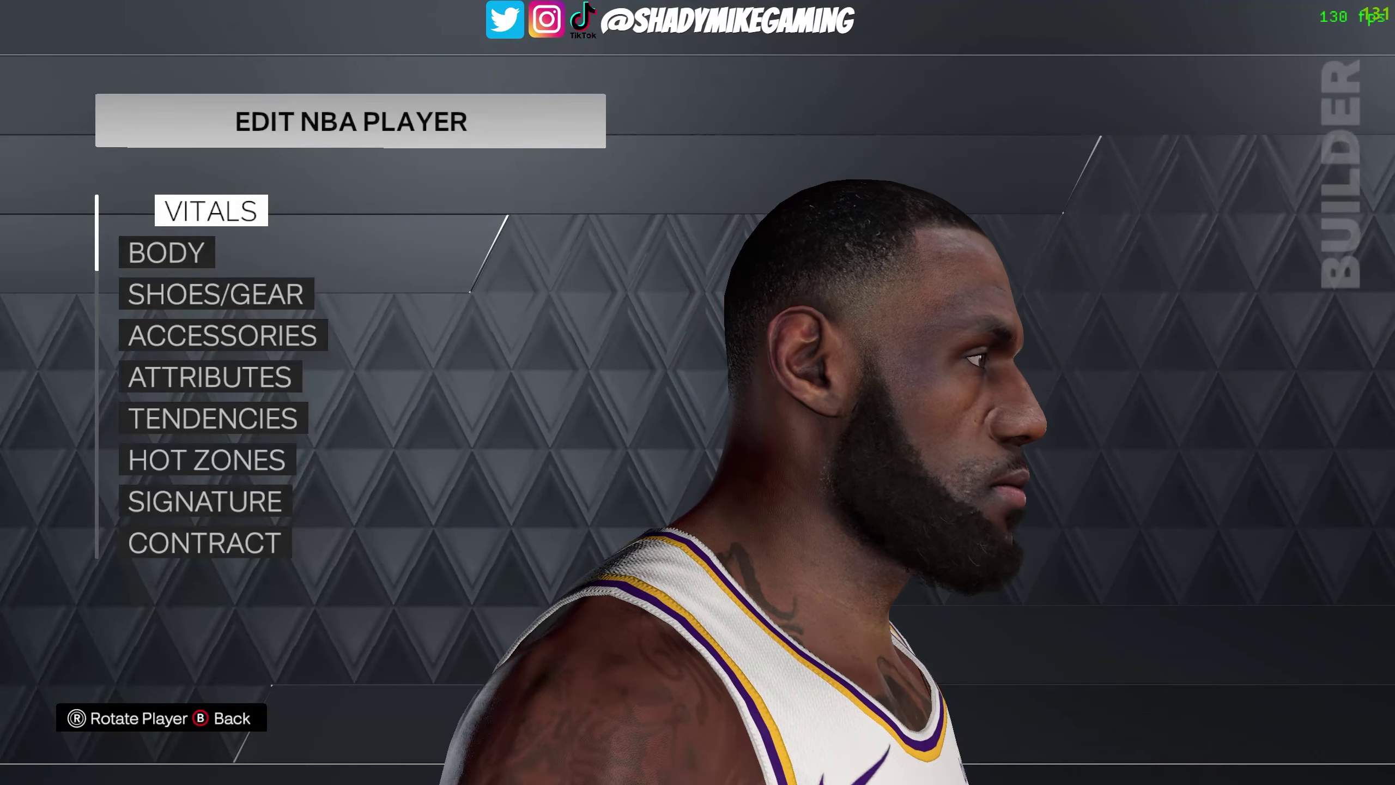
Examine LeBron James' face and full-body model through the accessories view
key("Down")
key("Down")
key("Down")
key("Return")
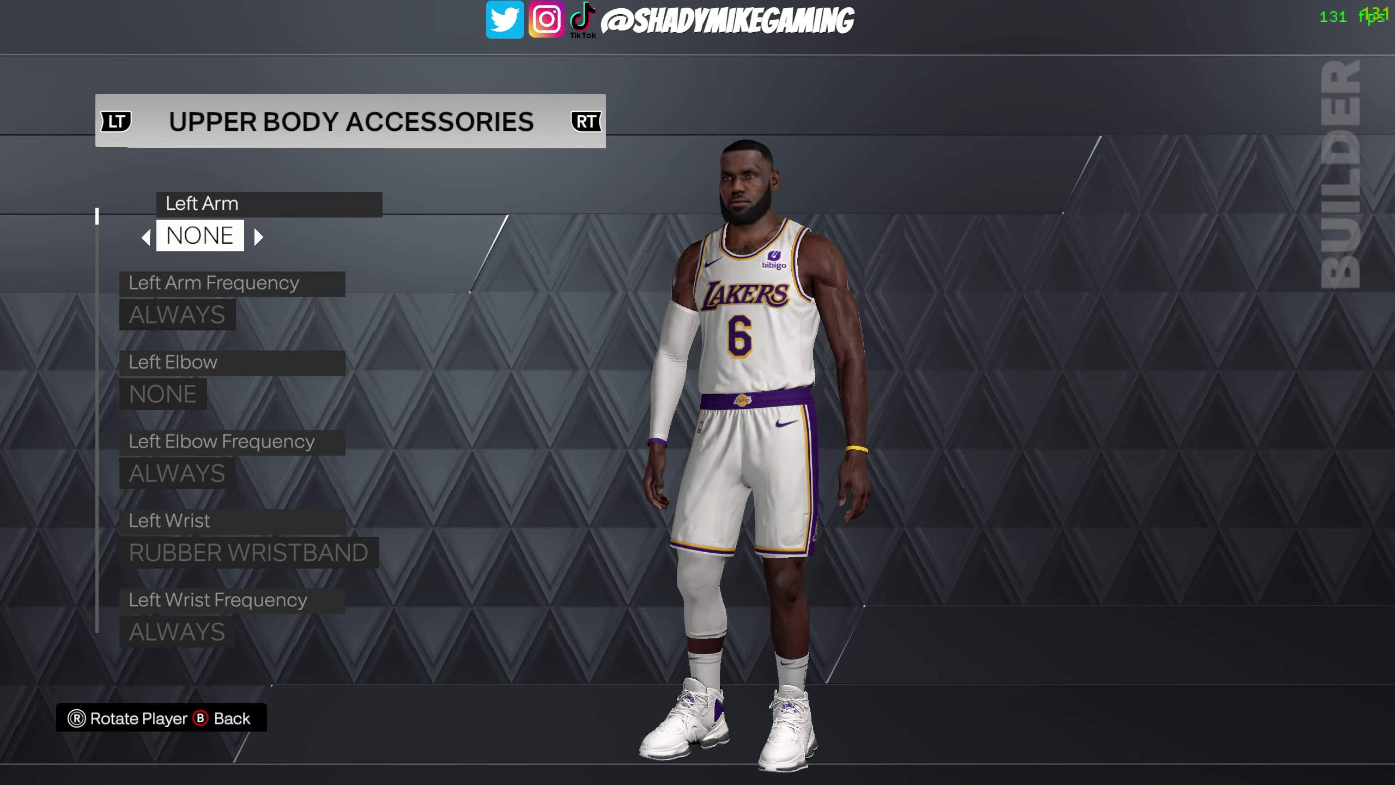
key("Escape")
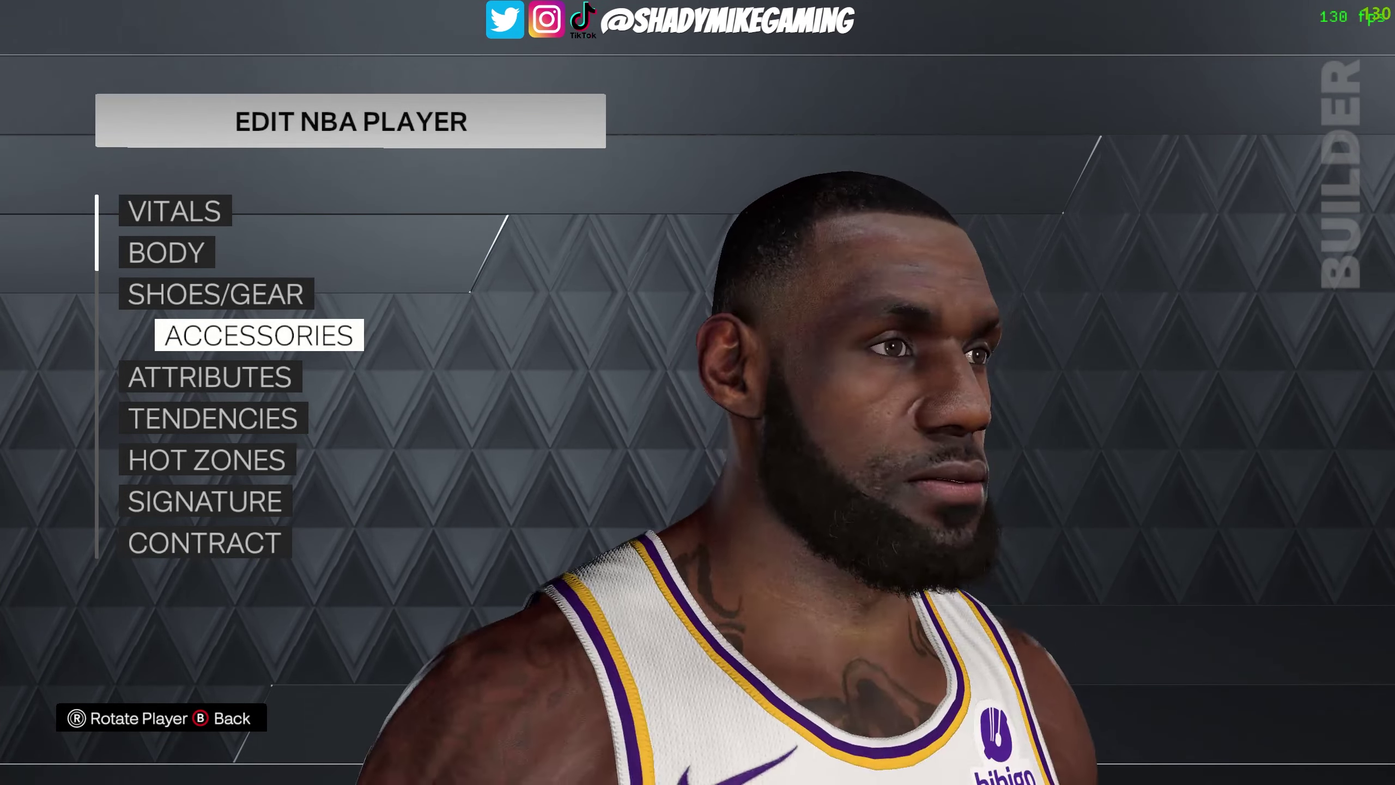
key("Return")
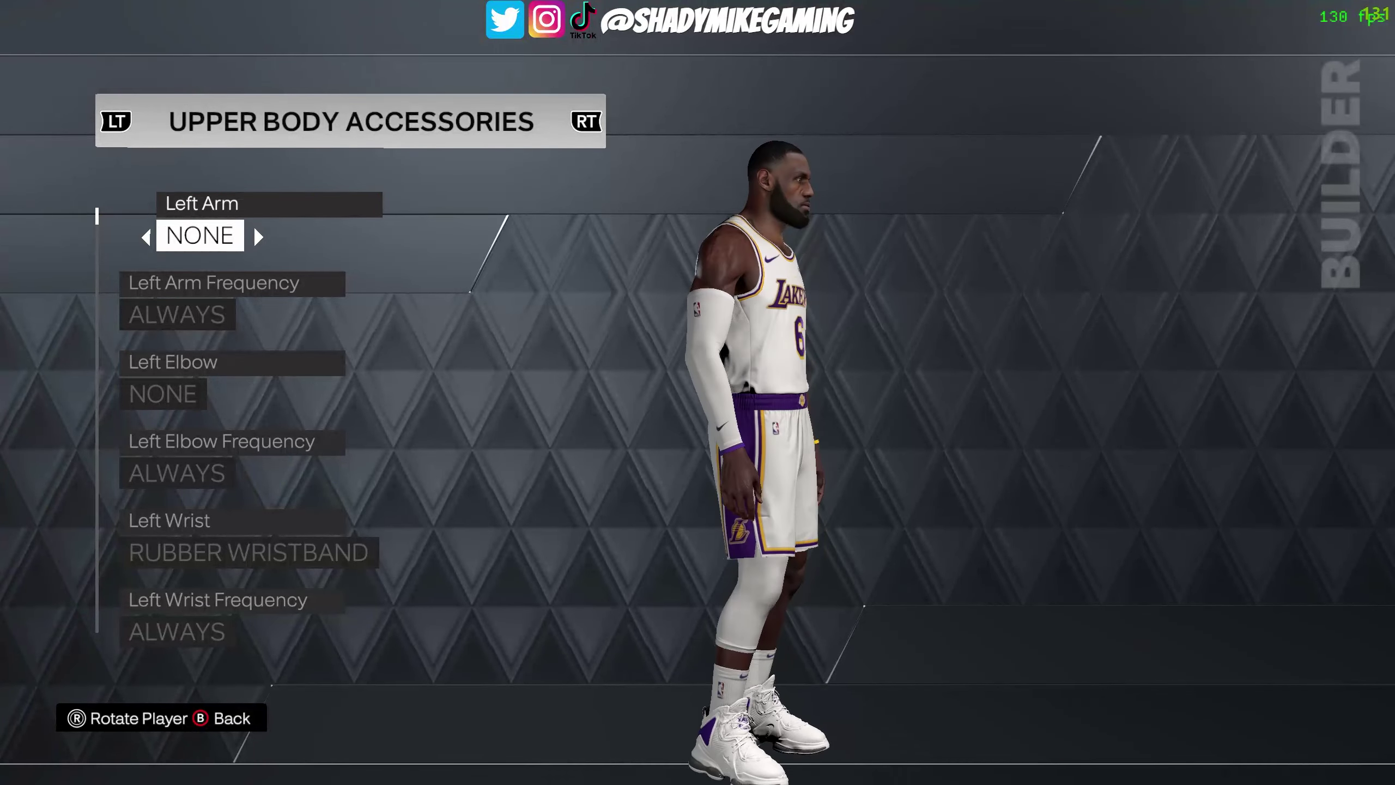
key("Escape")
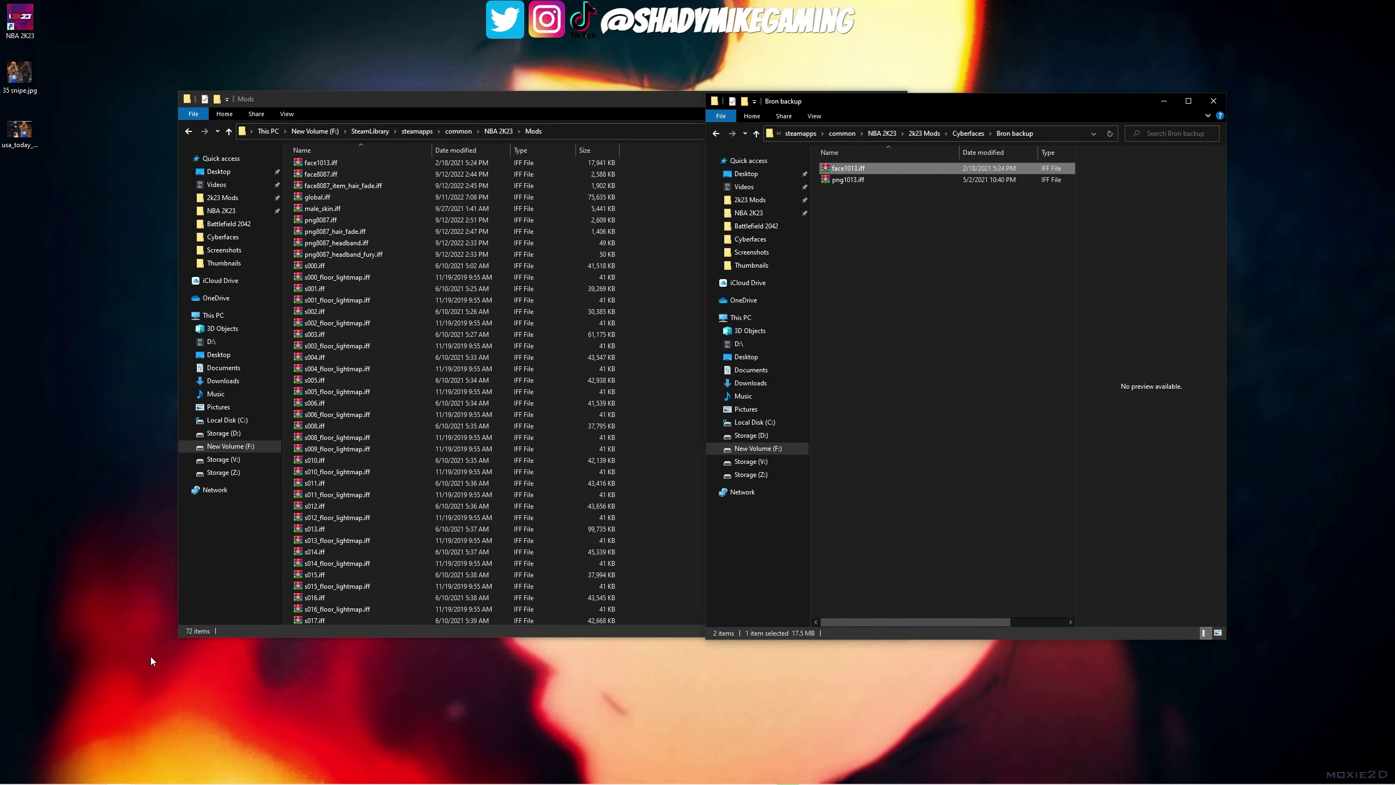
Switch to File Explorer, review face1013.iff and png1013.iff in the Bron backup folder, and return to the Cyberfaces folder
left_click(228, 661)
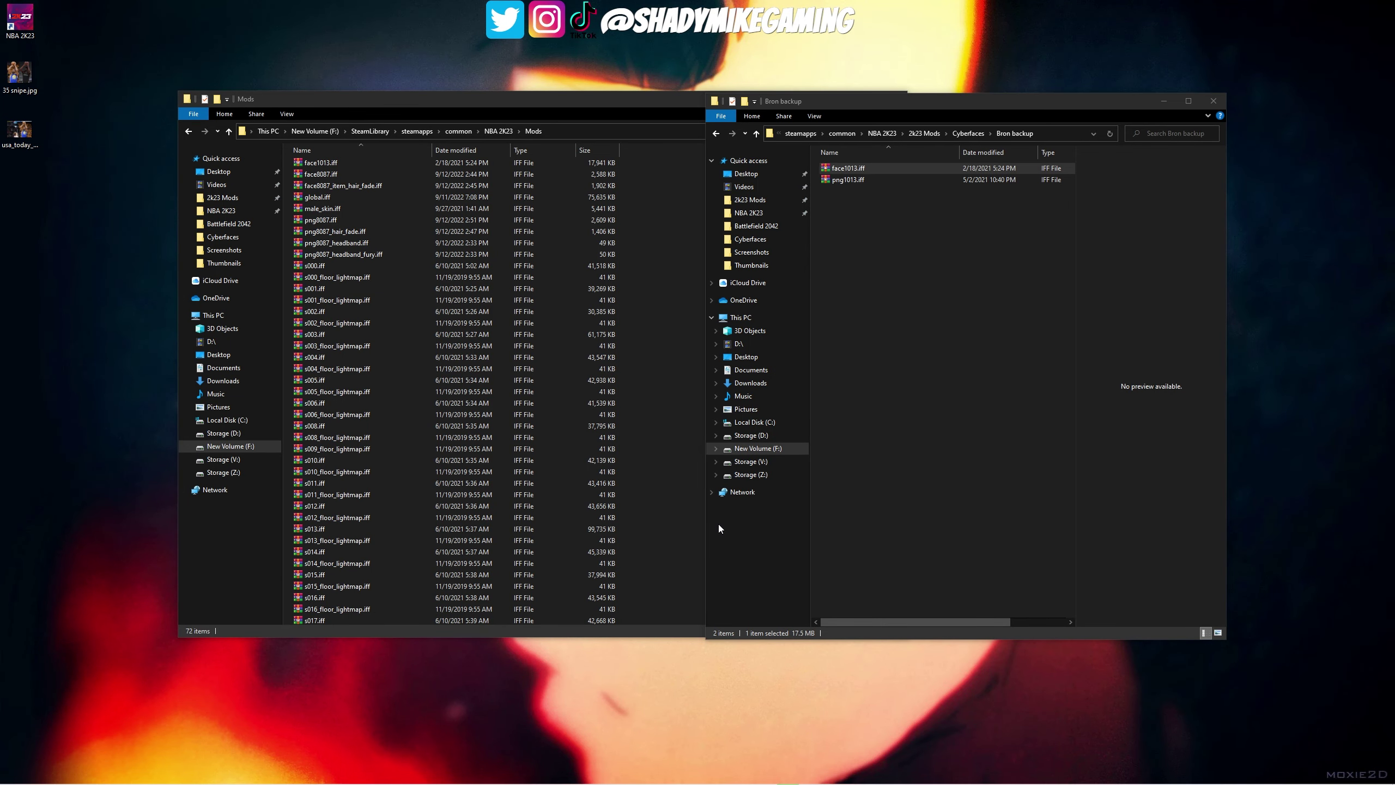
left_click(887, 331)
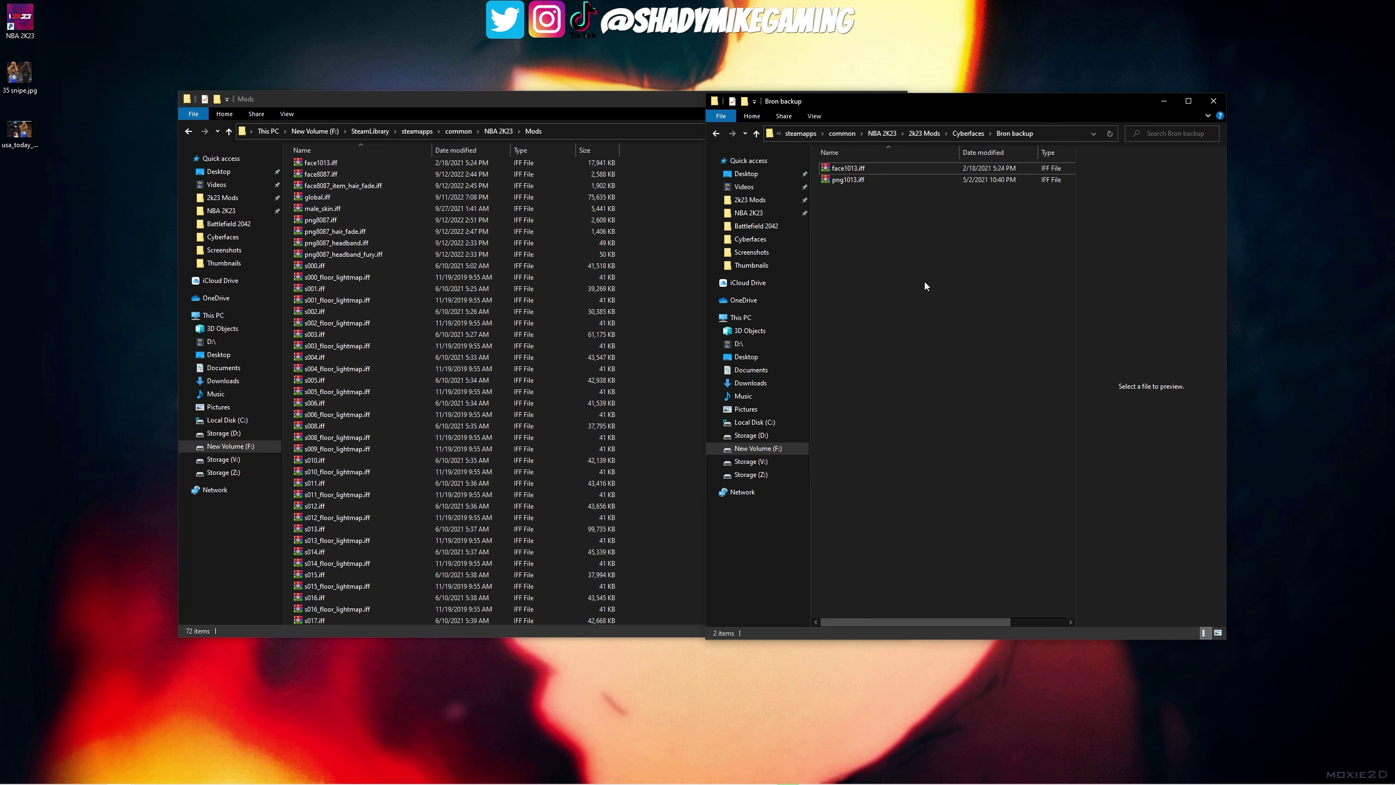
left_click(868, 169)
left_click(853, 180)
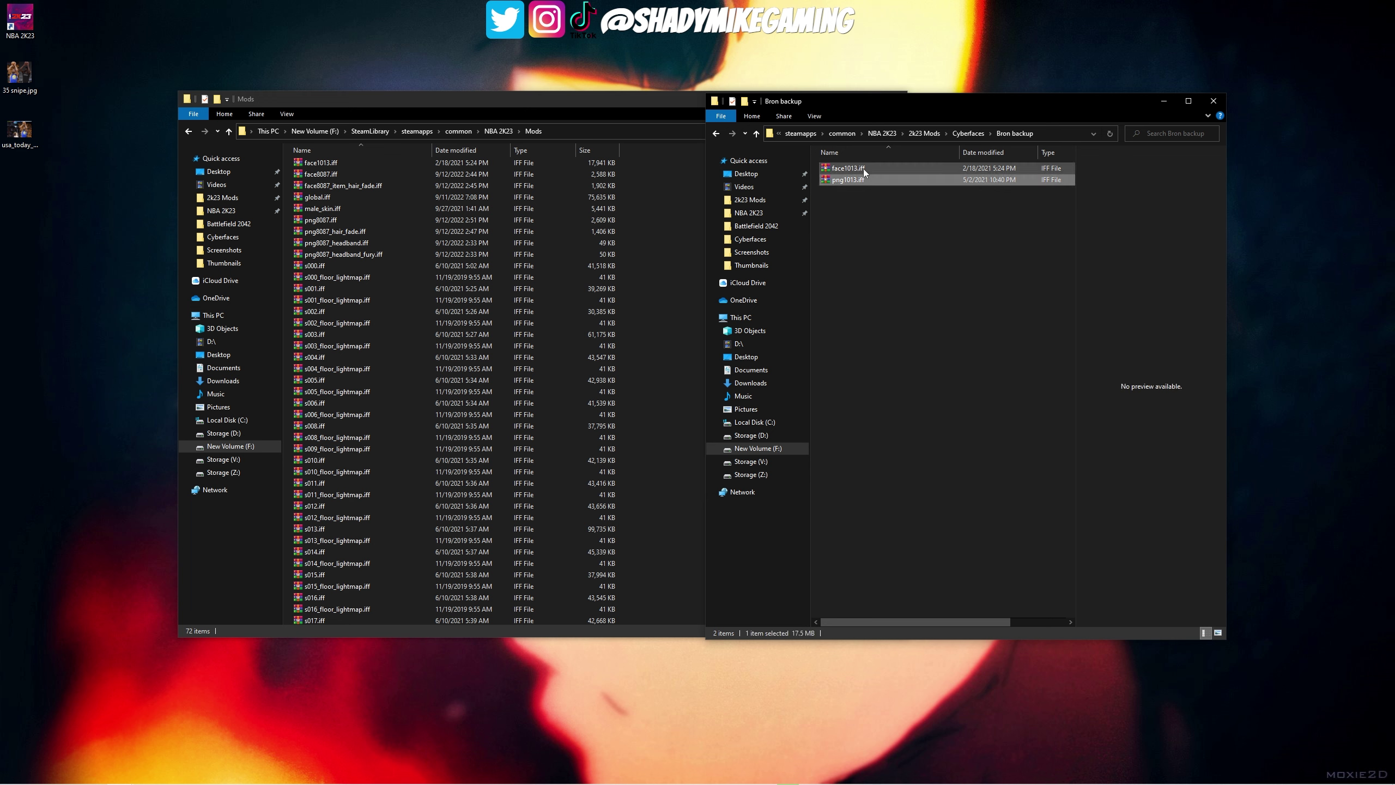
left_click(931, 204)
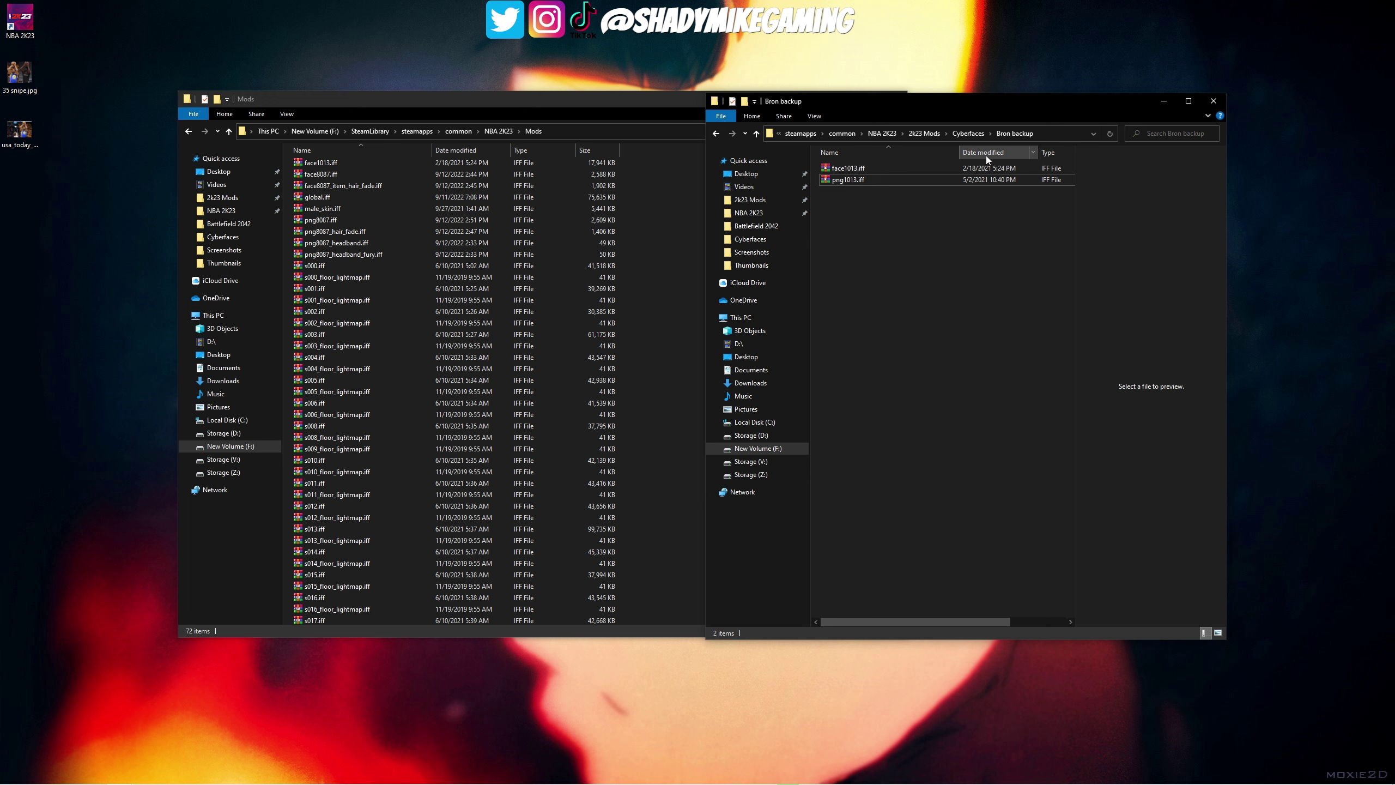
left_click(961, 134)
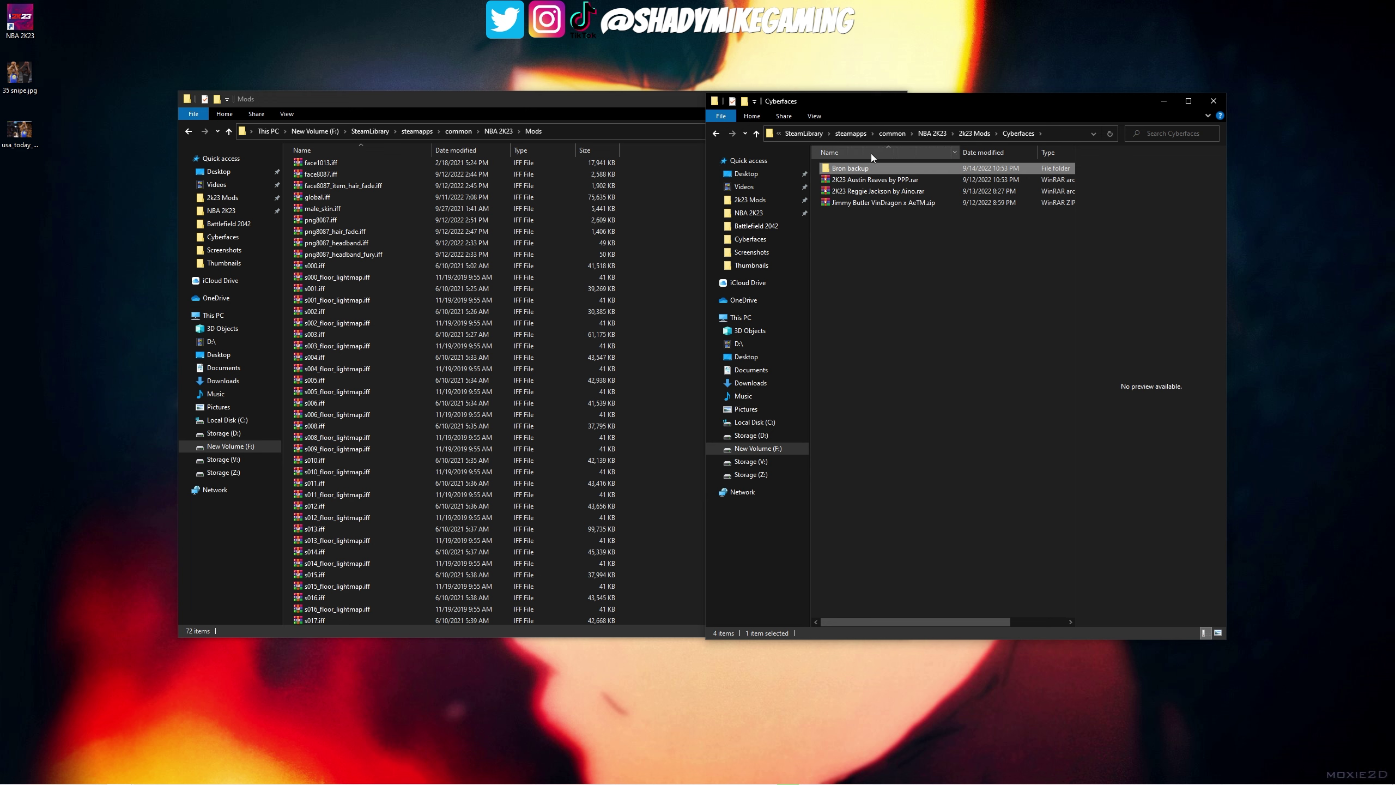
Arrange the Mods and Cyberfaces windows side by side, narrowing the Mods window so they no longer overlap
left_click_drag(1031, 100, 1077, 101)
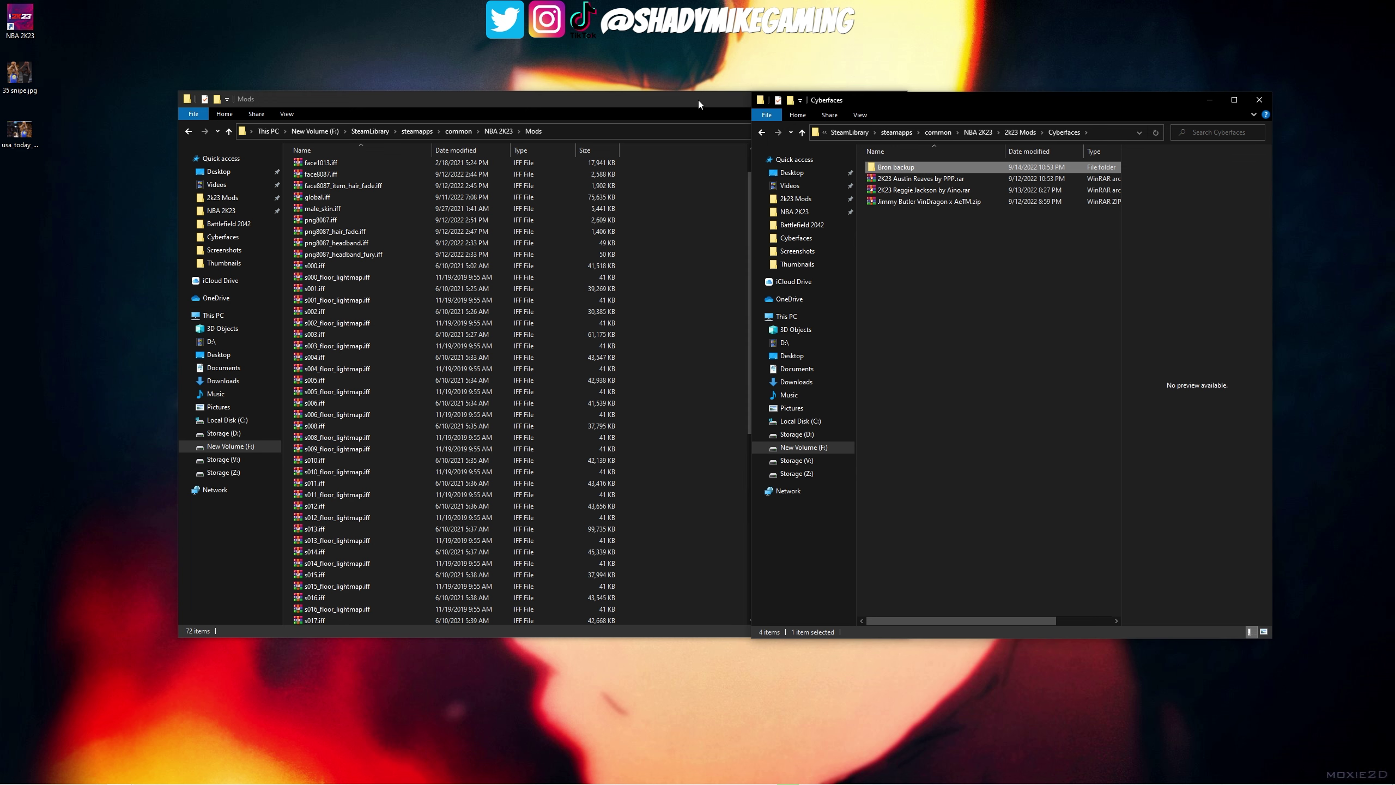
left_click_drag(697, 101, 573, 105)
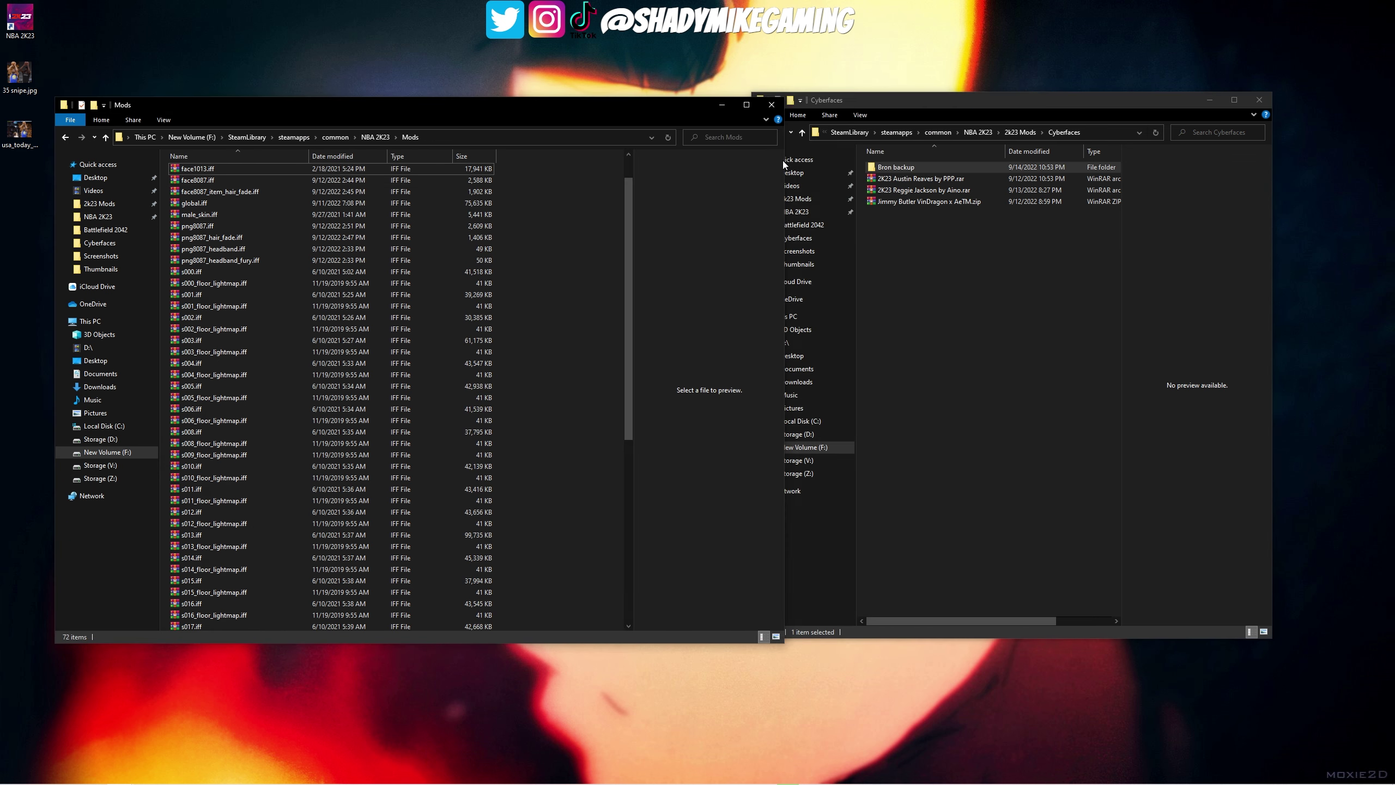
left_click_drag(783, 159, 726, 156)
left_click_drag(913, 101, 902, 112)
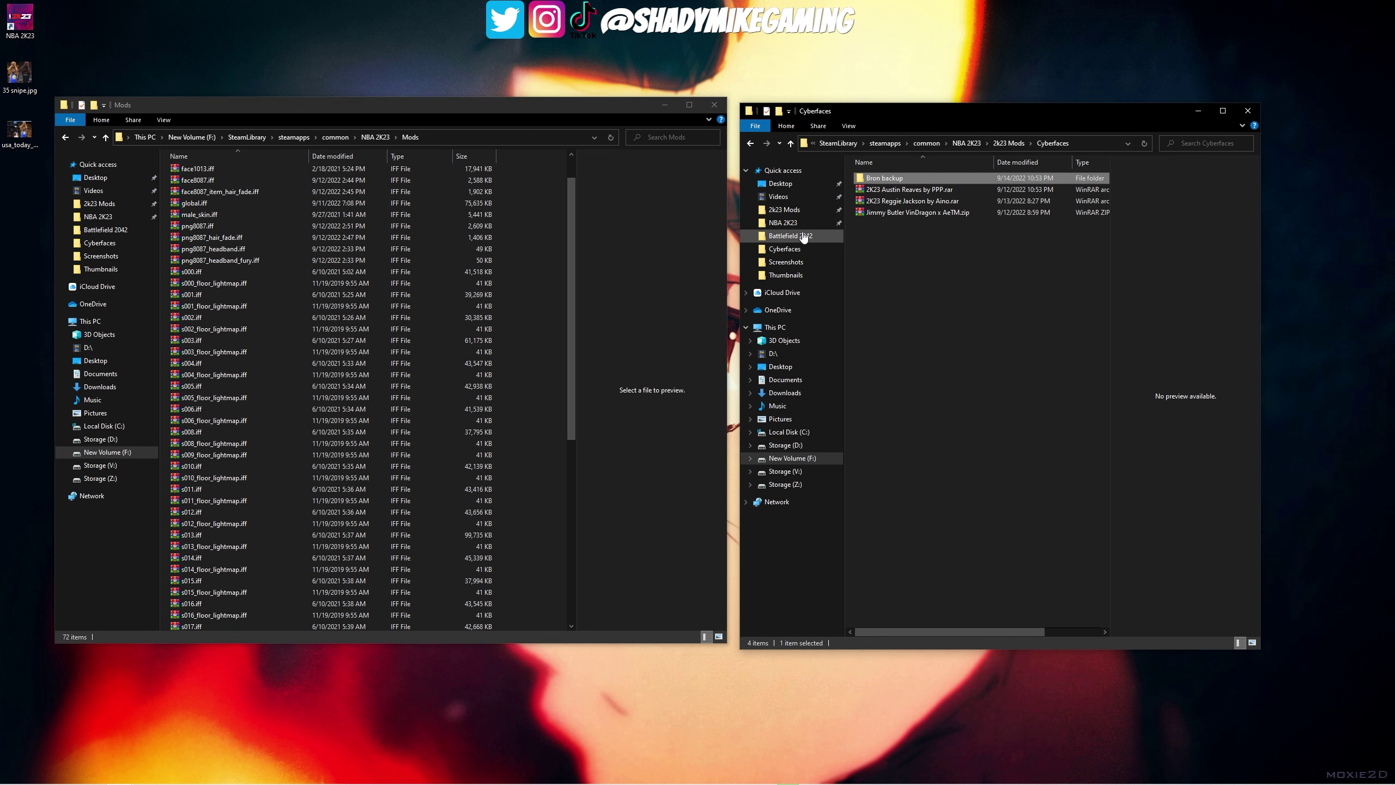
Go to the 2k23 Mods folder, enter Courts and open the 22-23 season Boston Celtics regular floor.zip archive
left_click(796, 211)
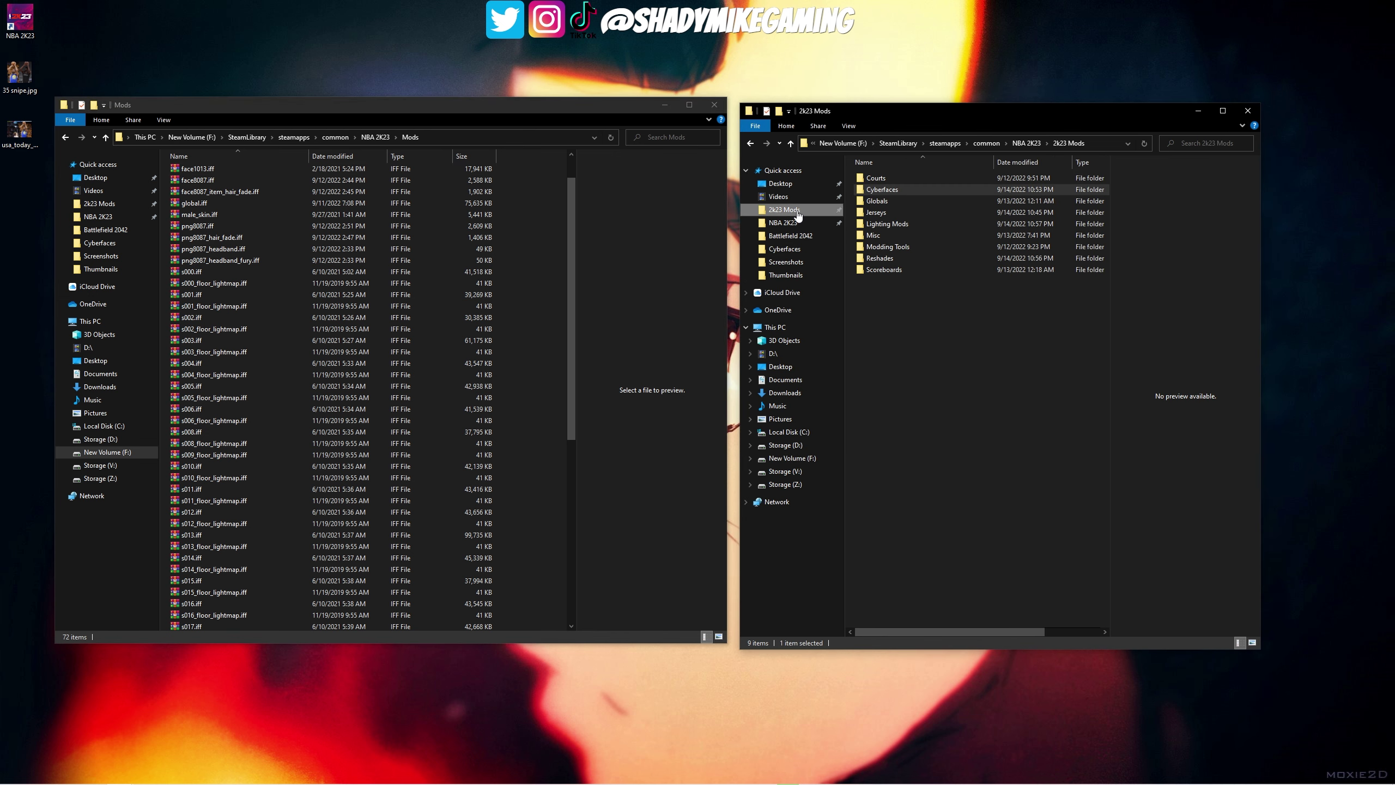
left_click(1002, 343)
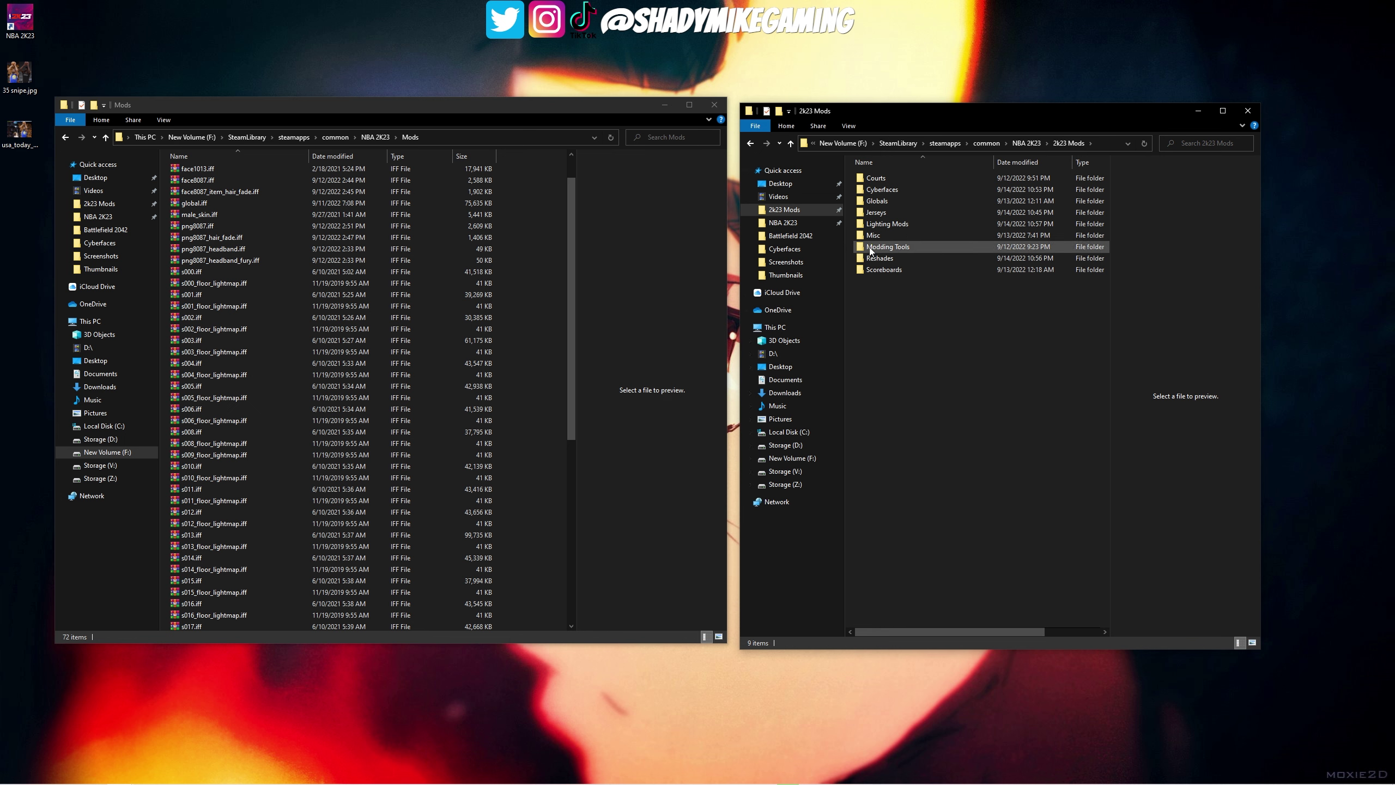
double_click(879, 178)
left_click(900, 182)
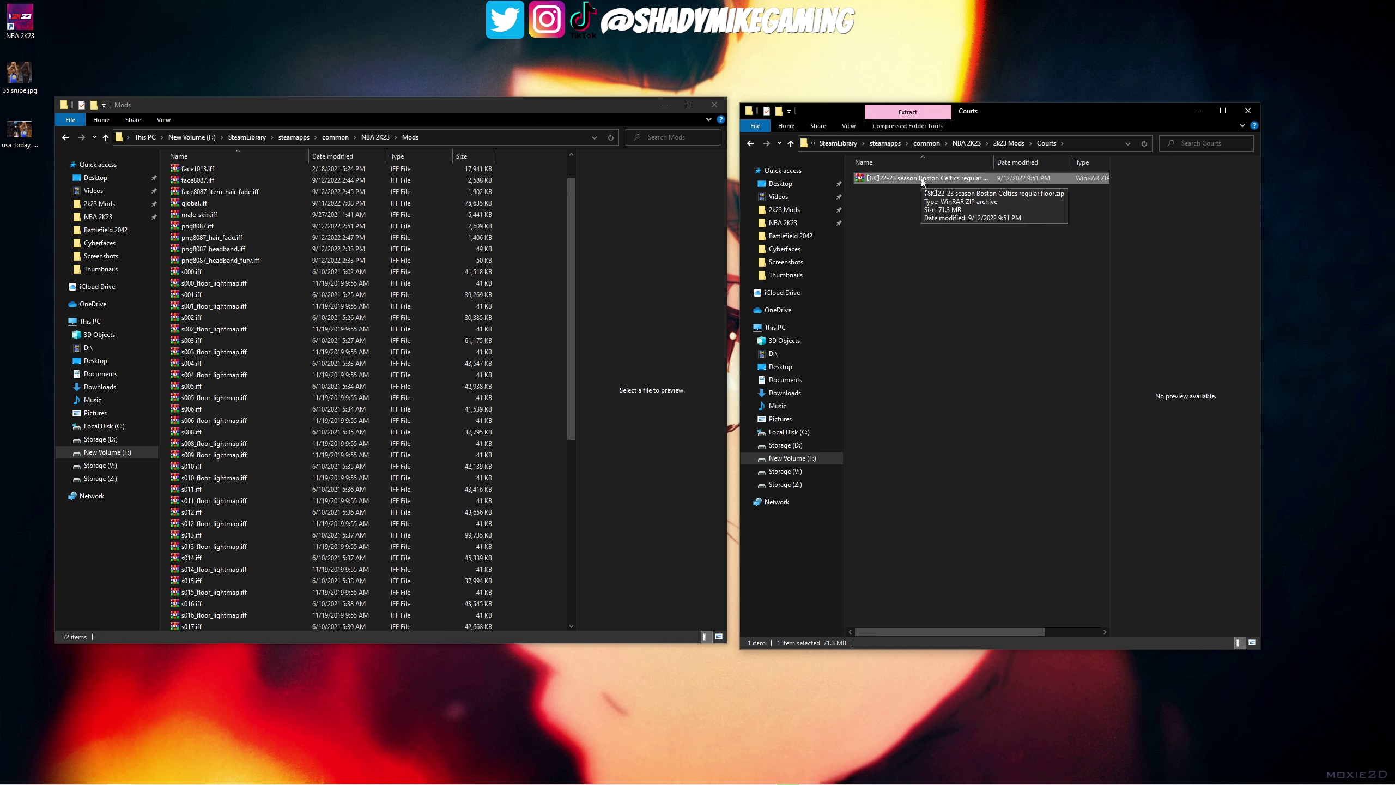
double_click(923, 182)
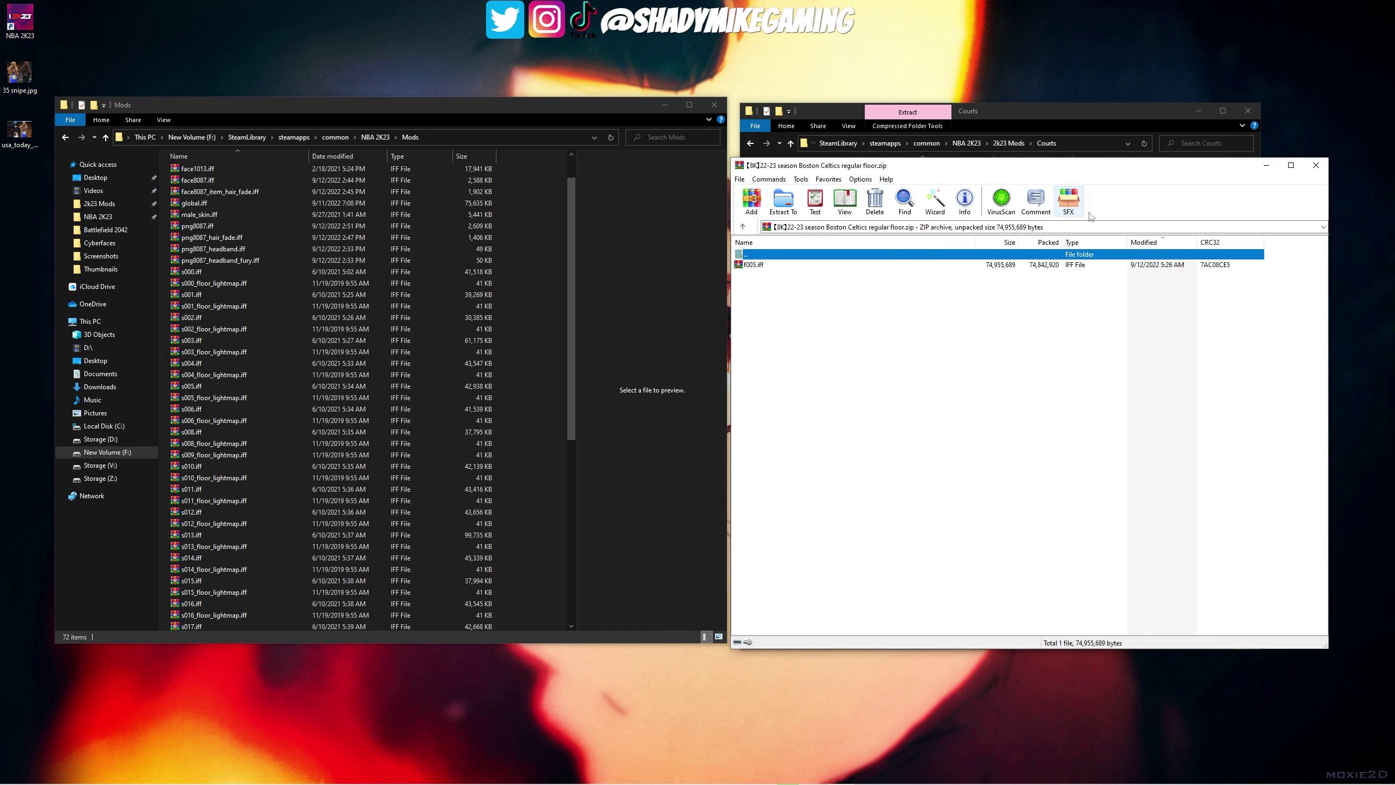
Examine the f005.iff court floor file inside the Boston Celtics archive
left_click(768, 266)
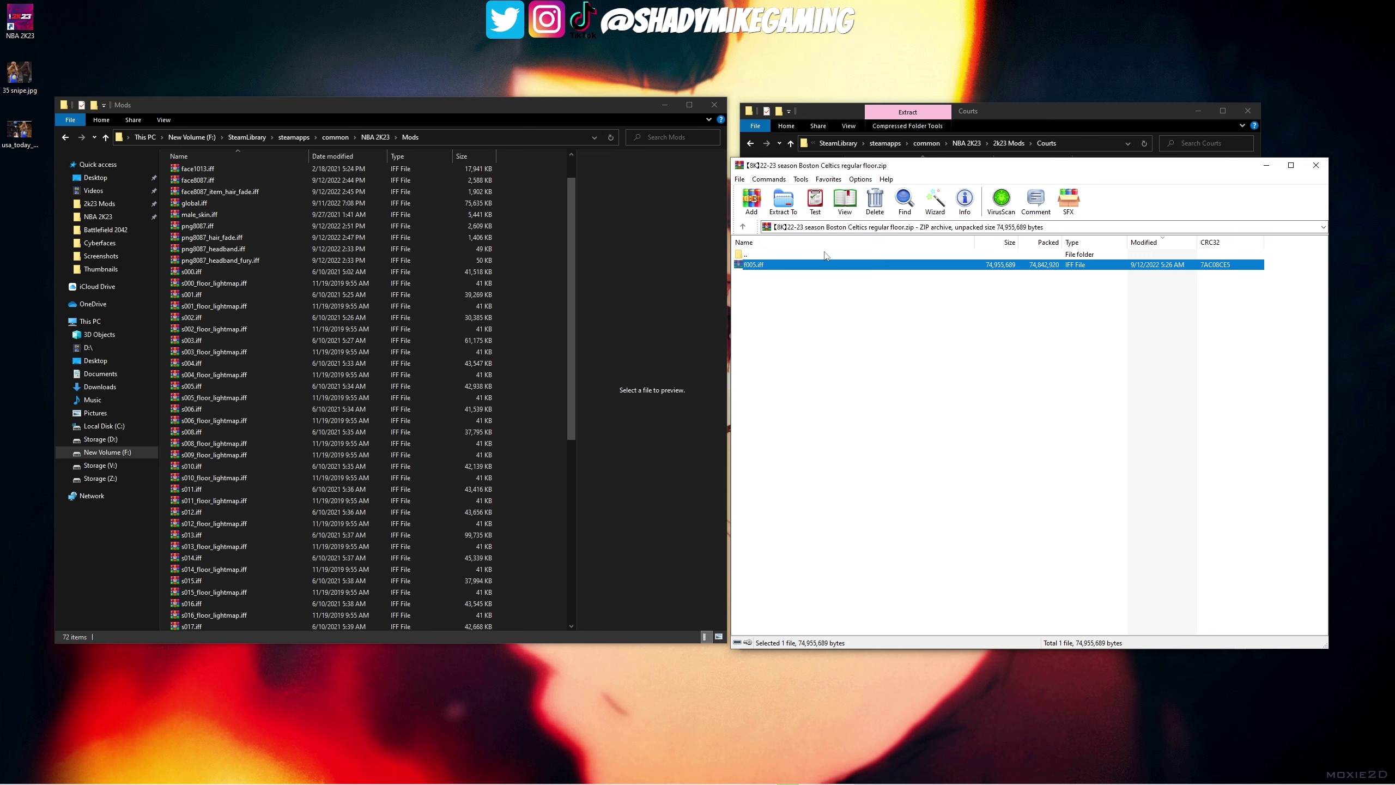
left_click(903, 346)
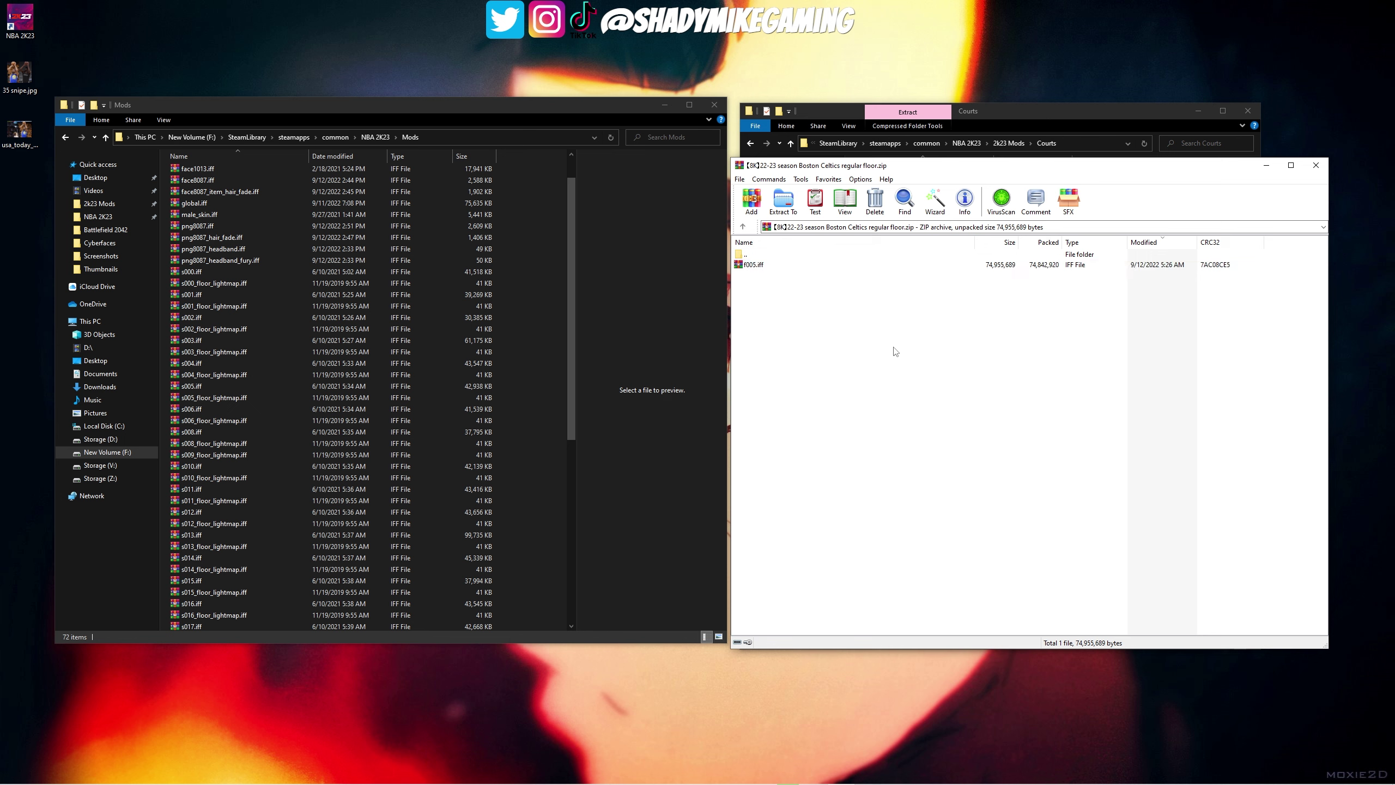
left_click(758, 266)
left_click(778, 281)
left_click(764, 268)
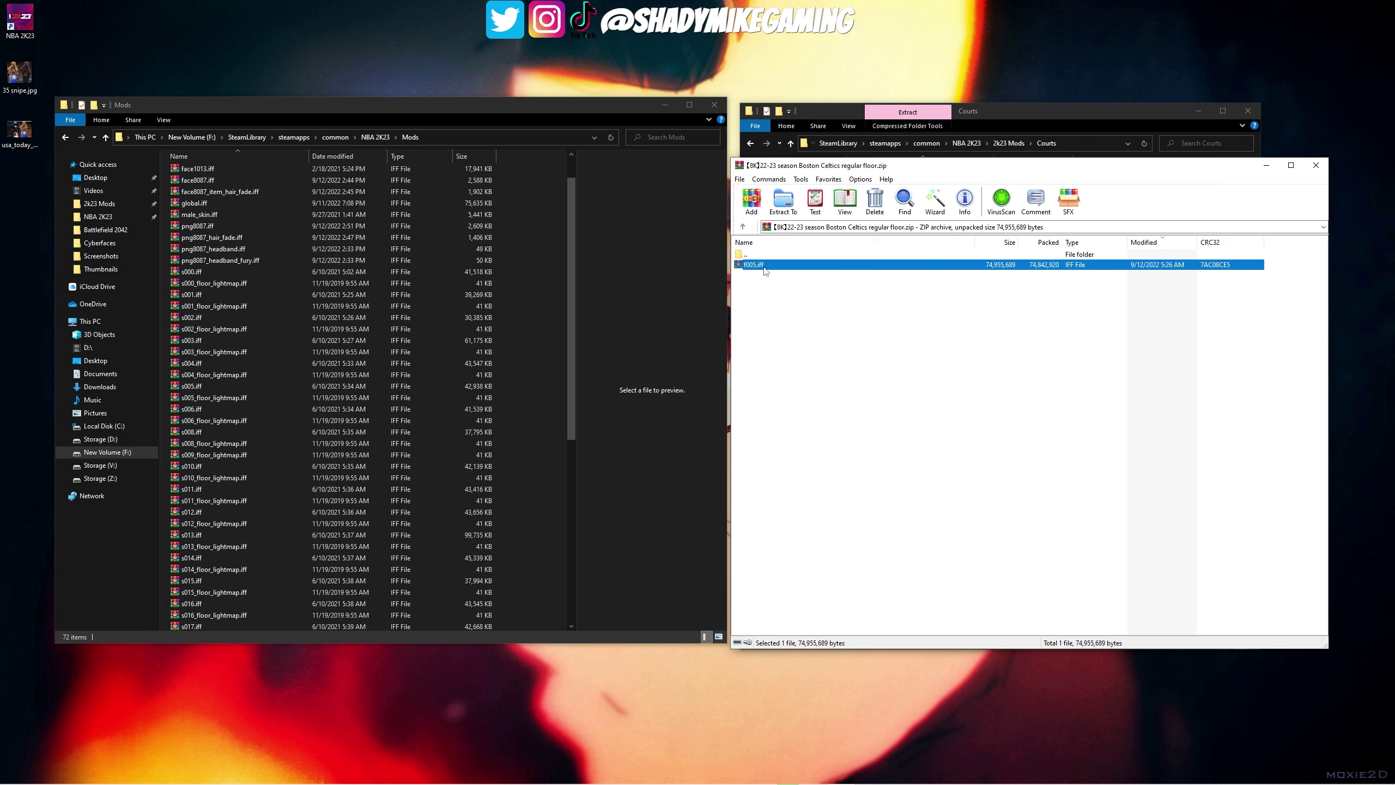
left_click(822, 282)
left_click(787, 268)
left_click(769, 286)
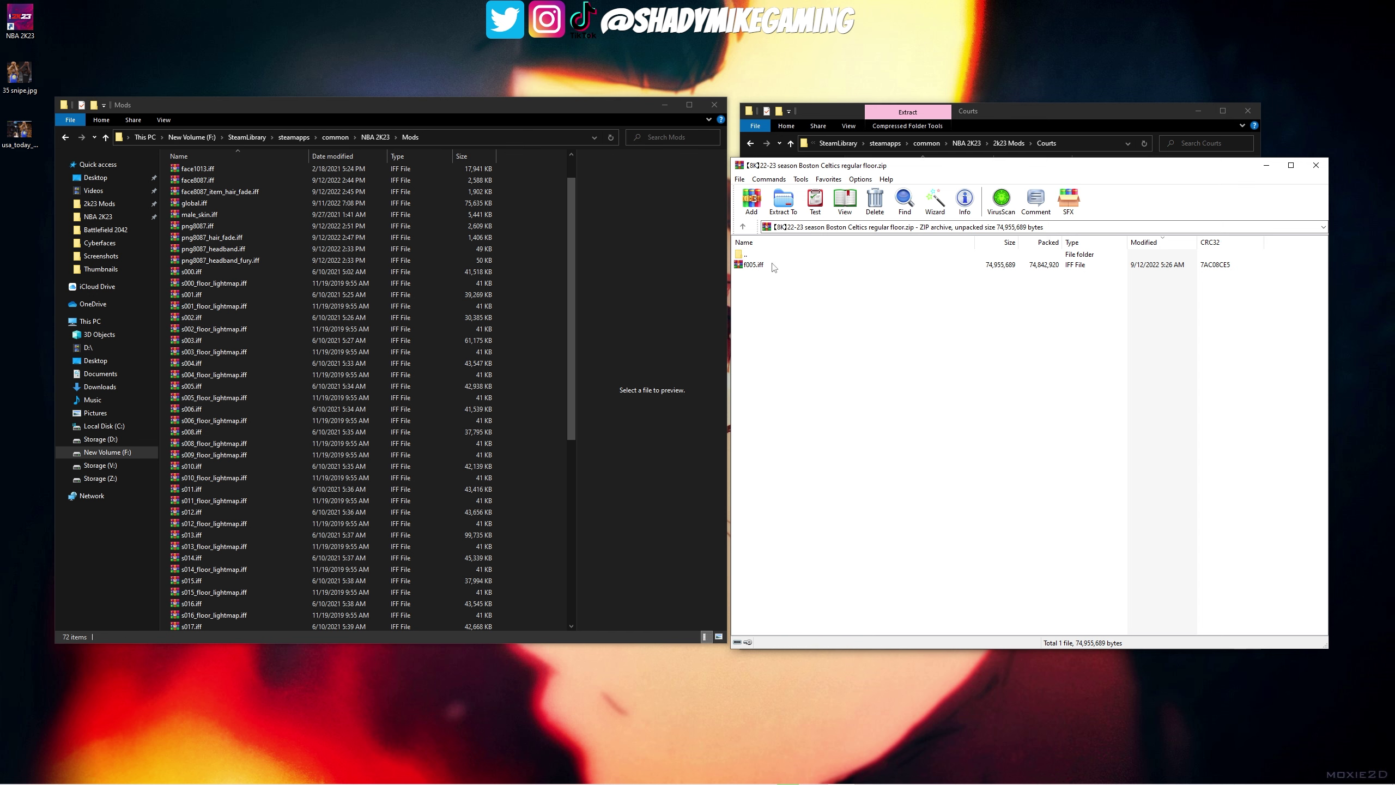
Close the Celtics archive and open the Milkyway Lighting Pack folder inside NROSOS Milkyway Lighting.rar from Lighting Mods
left_click(1324, 164)
left_click(1012, 148)
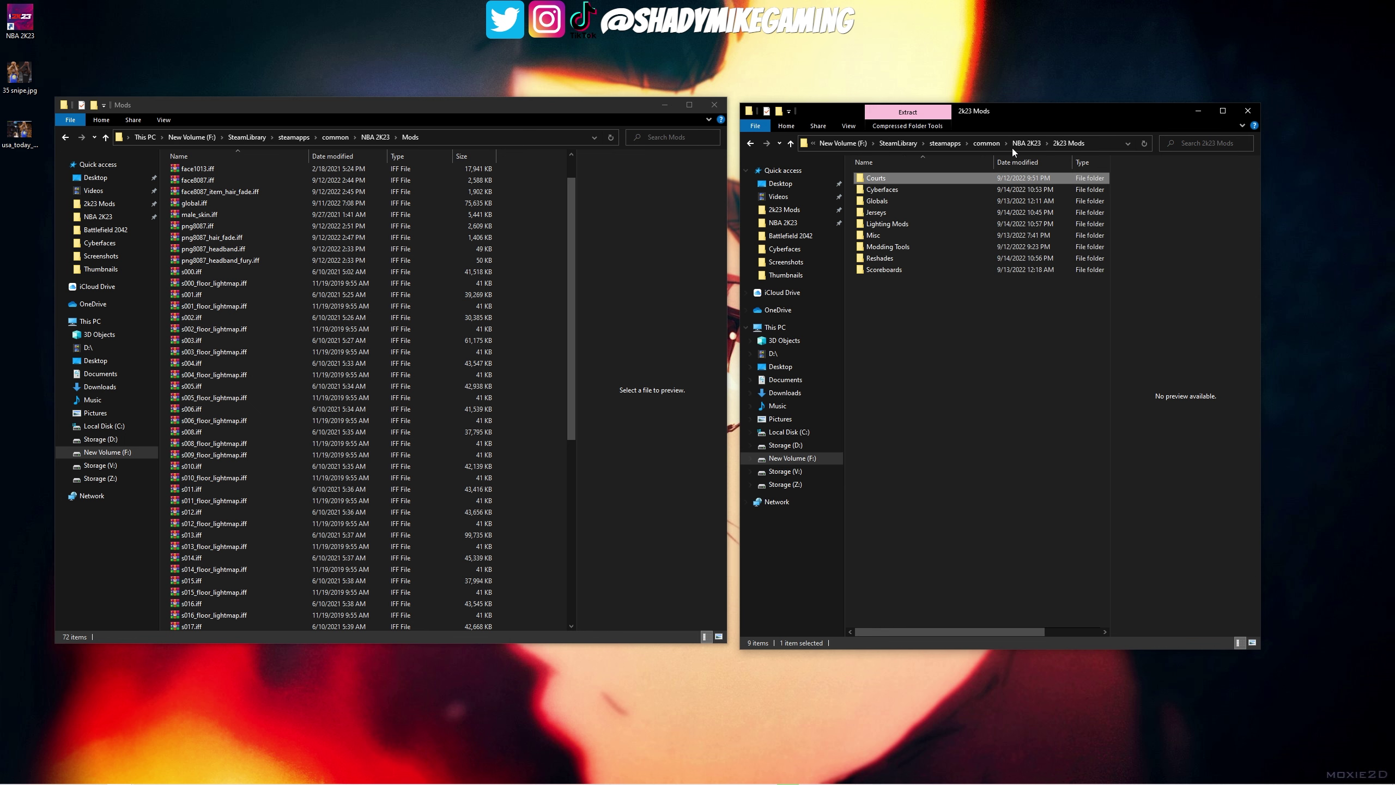
double_click(895, 224)
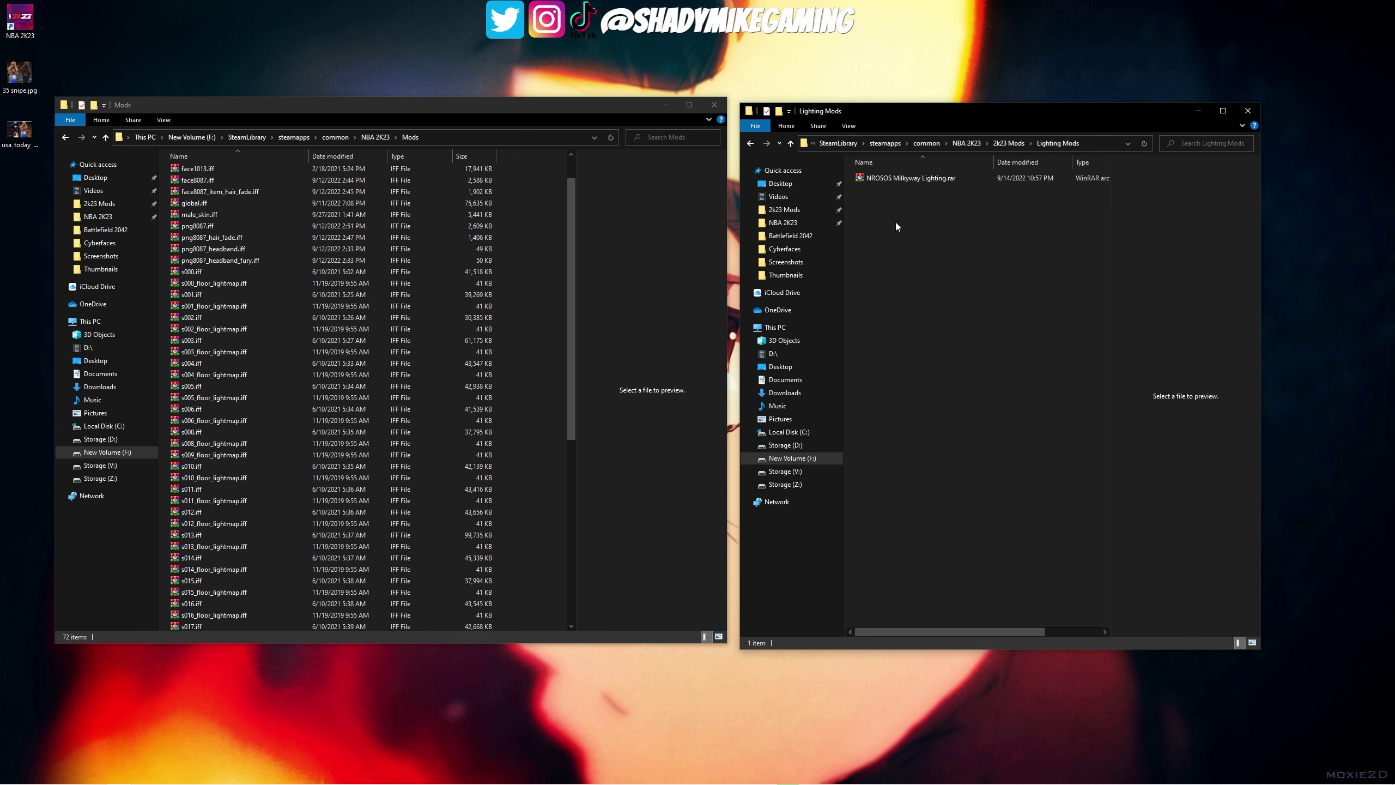
left_click(889, 178)
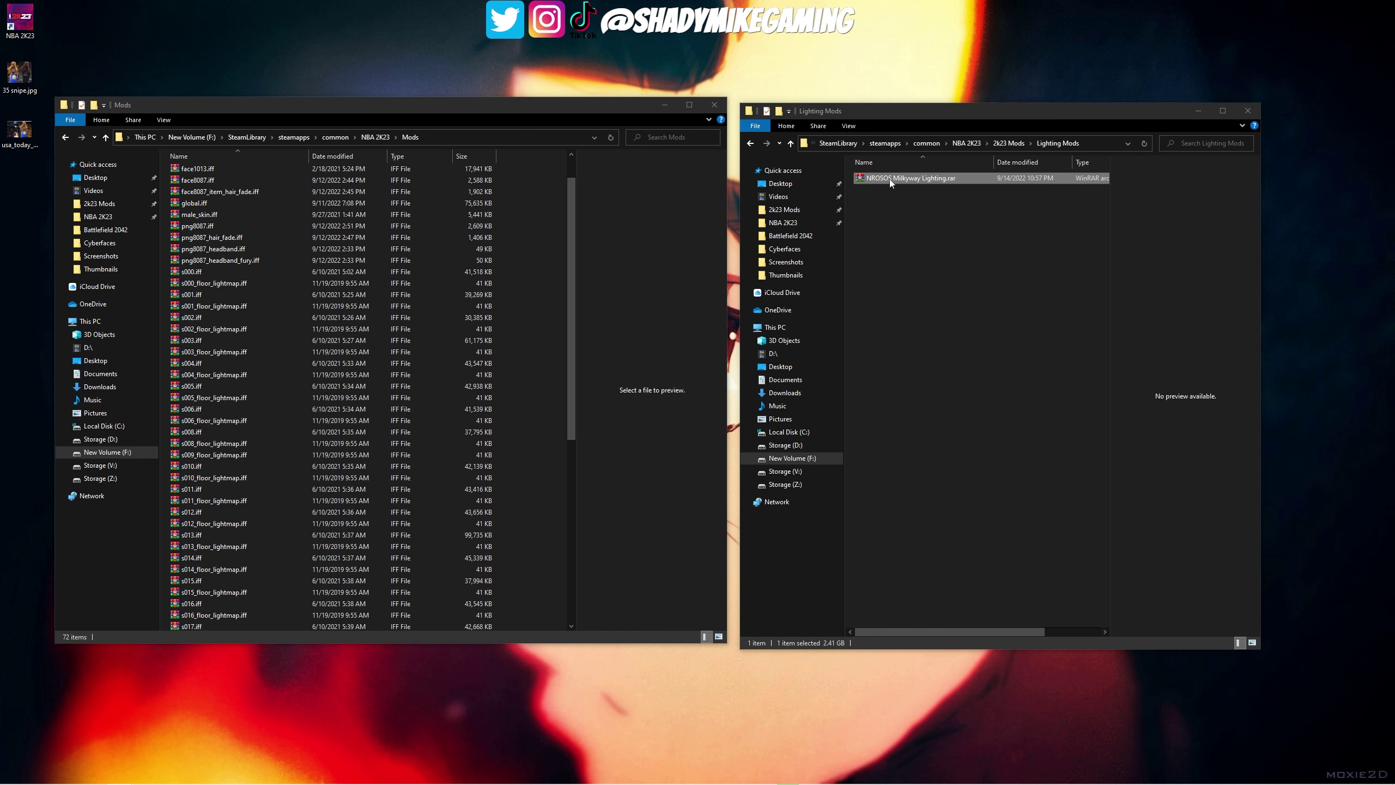
double_click(889, 178)
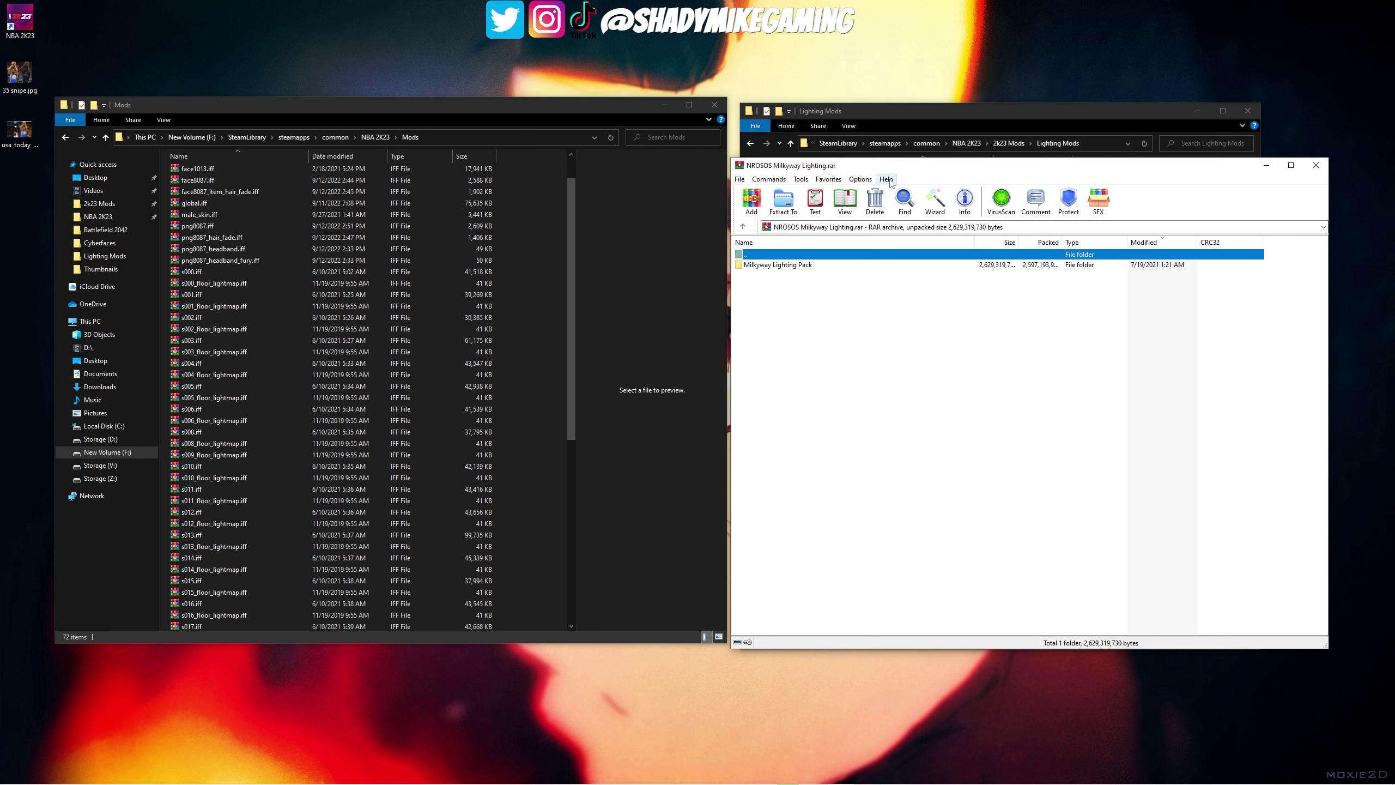
double_click(778, 265)
scroll(906, 343, "down", 5)
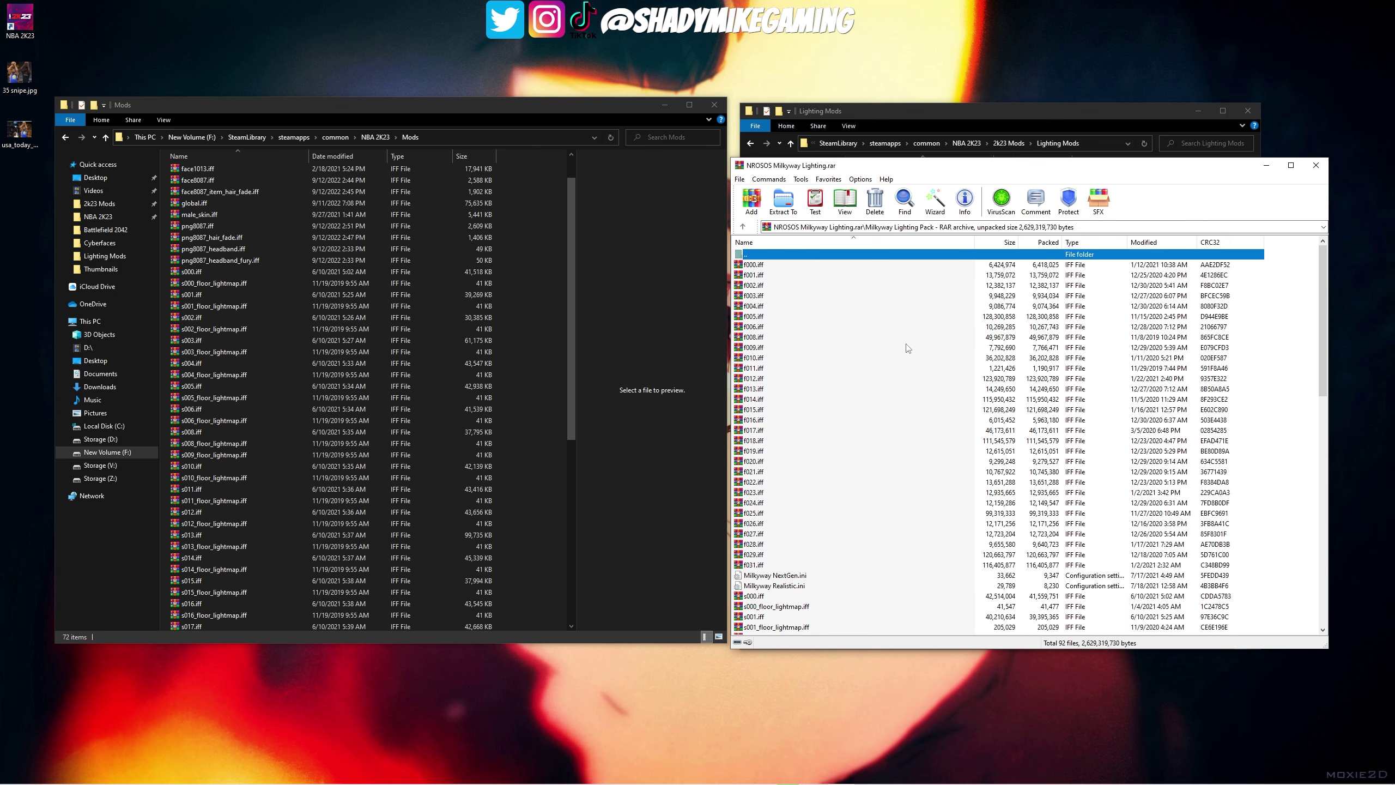
scroll(901, 352, "up", 10)
left_click_drag(1140, 172, 1087, 192)
Go through the lighting pack's floor files one by one from f000.iff to f031.iff
left_click(720, 286)
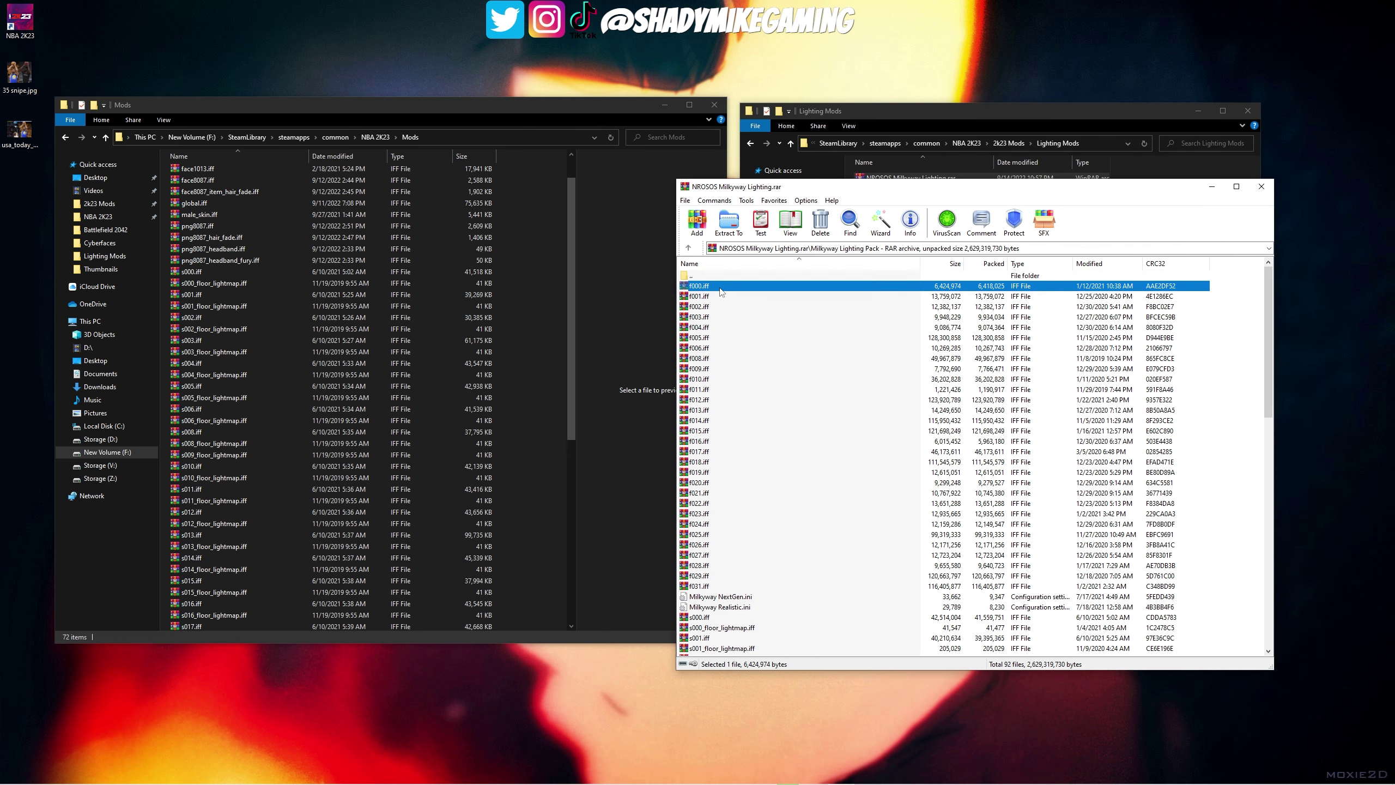
key("Down")
key("Down")
key("Down")
key("Down")
key("Down")
key("Down")
key("Down")
key("Down")
key("Down")
key("Down")
key("Down")
key("Down")
key("Down")
key("Down")
key("Down")
key("Down")
key("Down")
key("Down")
key("Down")
key("Down")
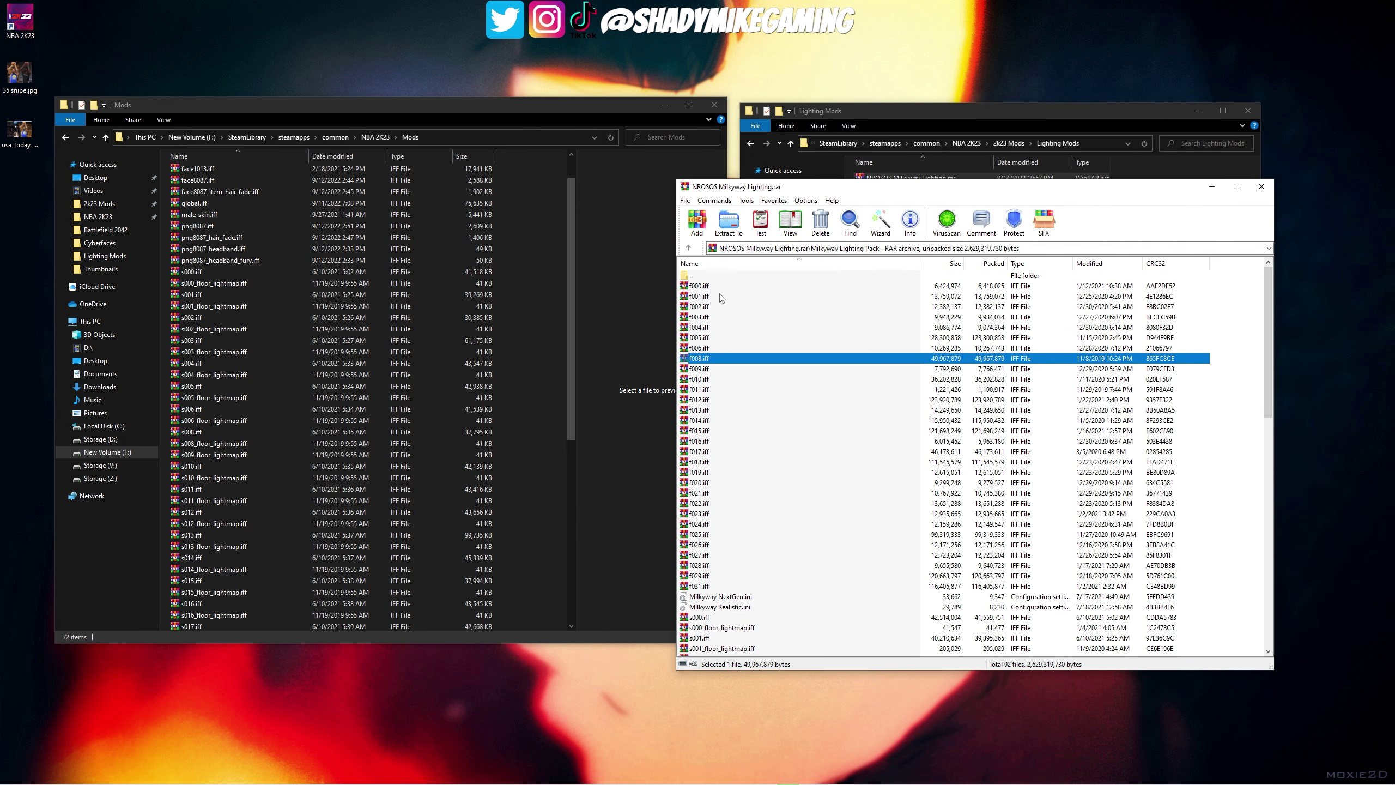
key("Down")
key("Down")
key("Down")
key("Down")
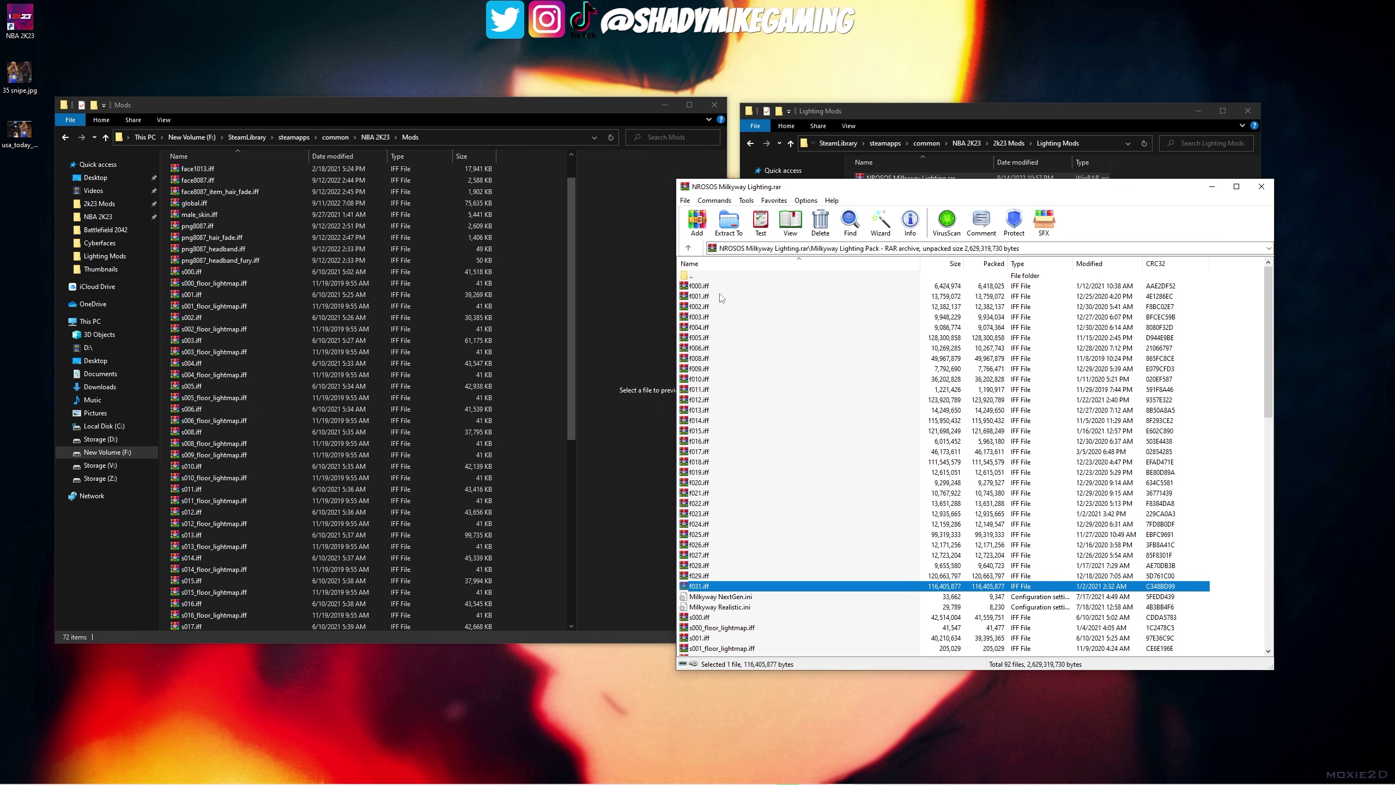
Check individual floor files in the lighting pack, including f005.iff, f012.iff and f014.iff
left_click(721, 298)
left_click(715, 307)
left_click(710, 338)
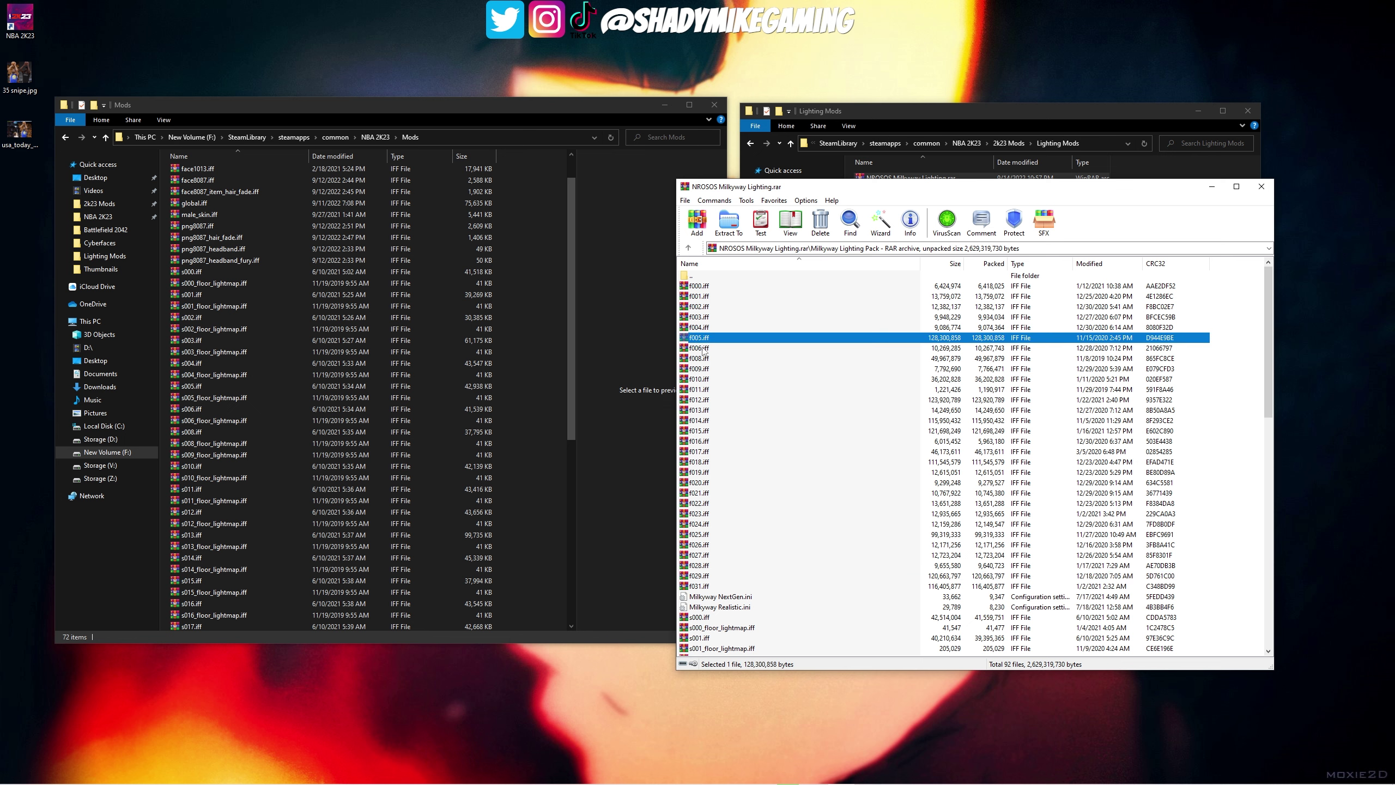
left_click(704, 358)
left_click(705, 379)
left_click(707, 399)
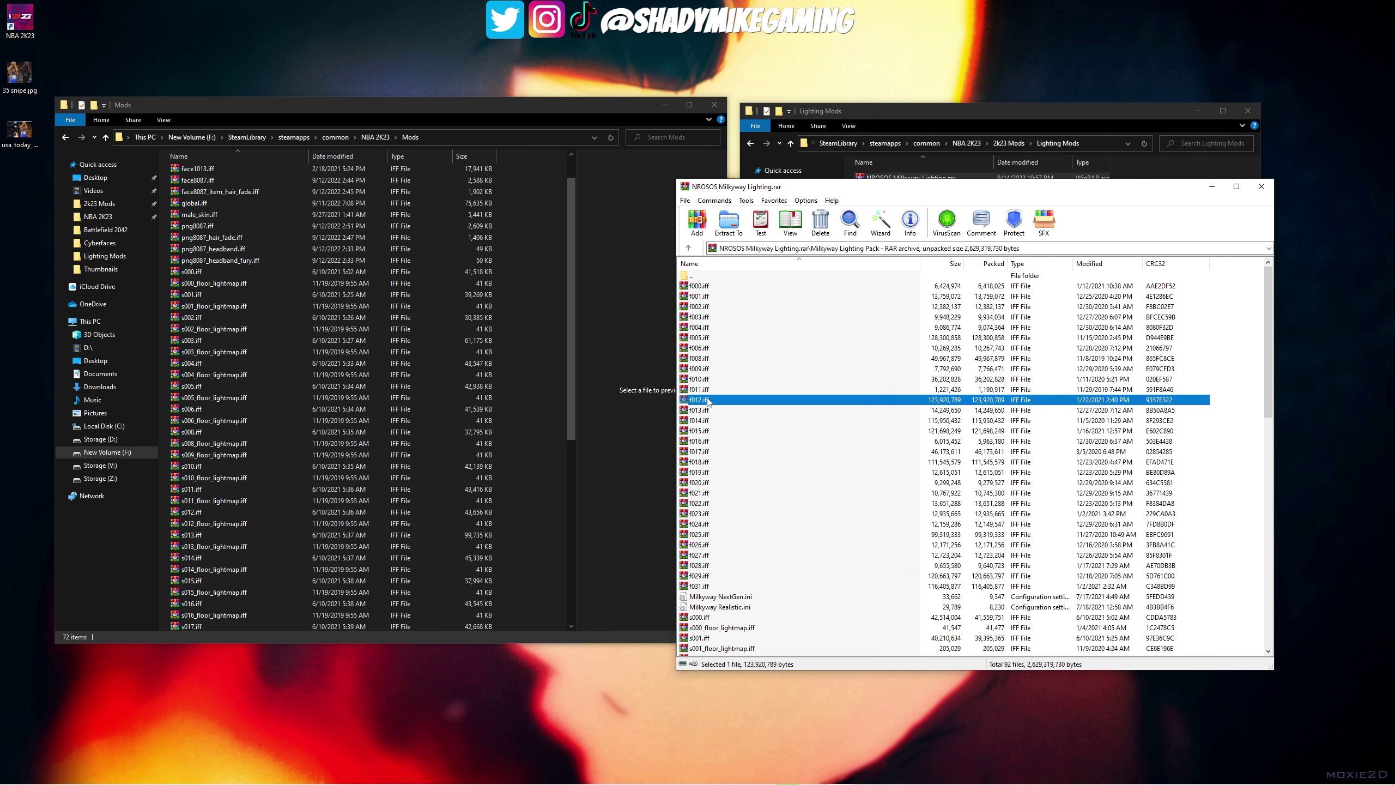
left_click(733, 420)
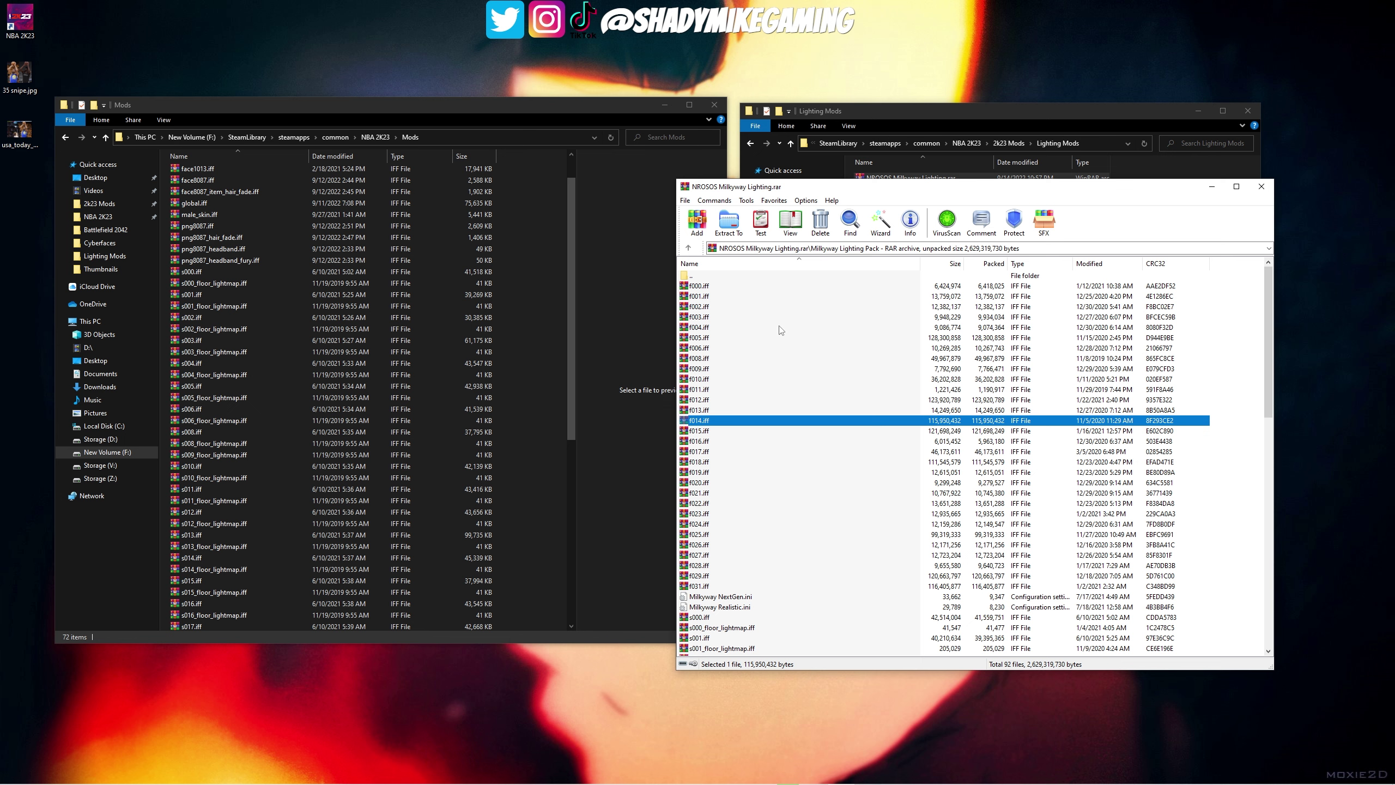
left_click(710, 338)
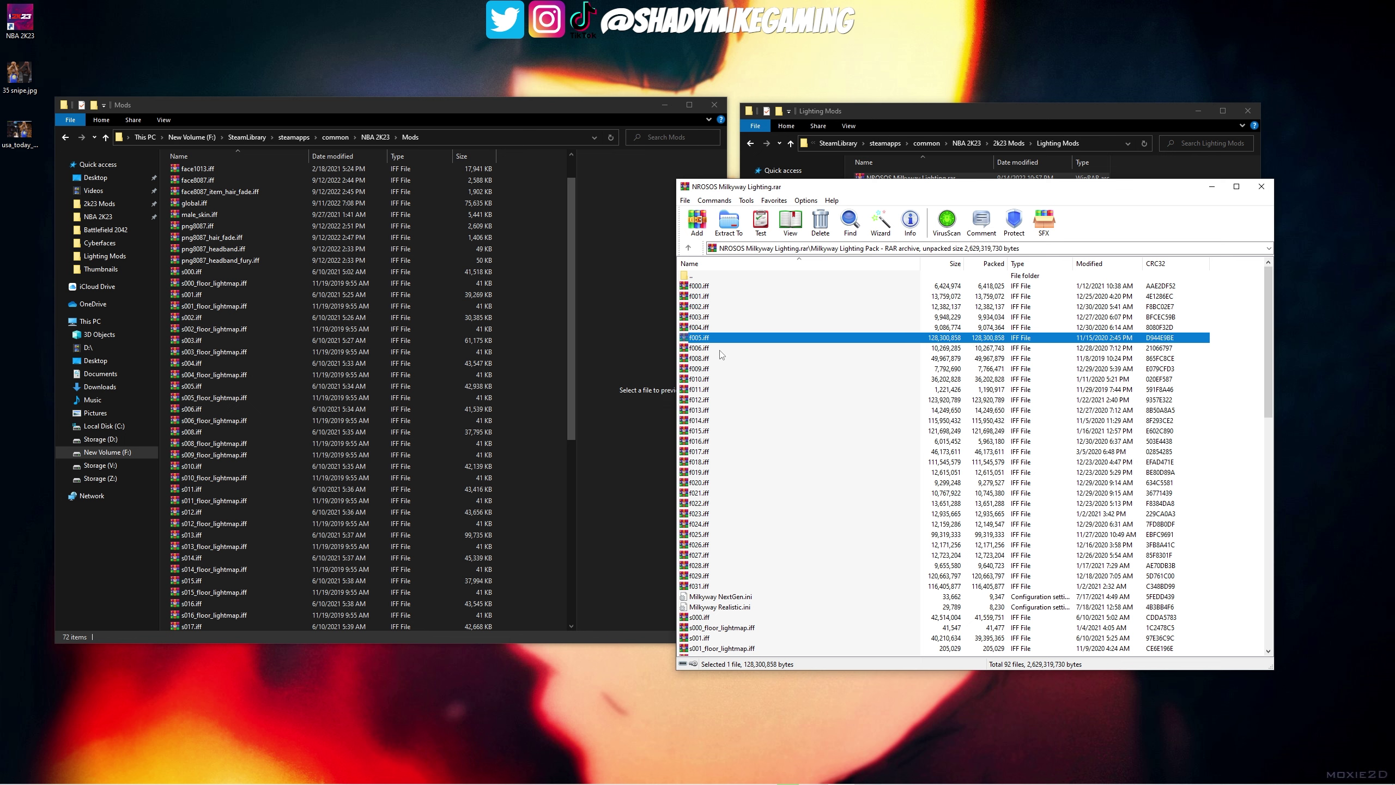
left_click(714, 329)
left_click(722, 338)
Find the stadium files in the lighting pack and compare s000.iff with s000_floor_lightmap.iff
scroll(767, 339, "down", 8)
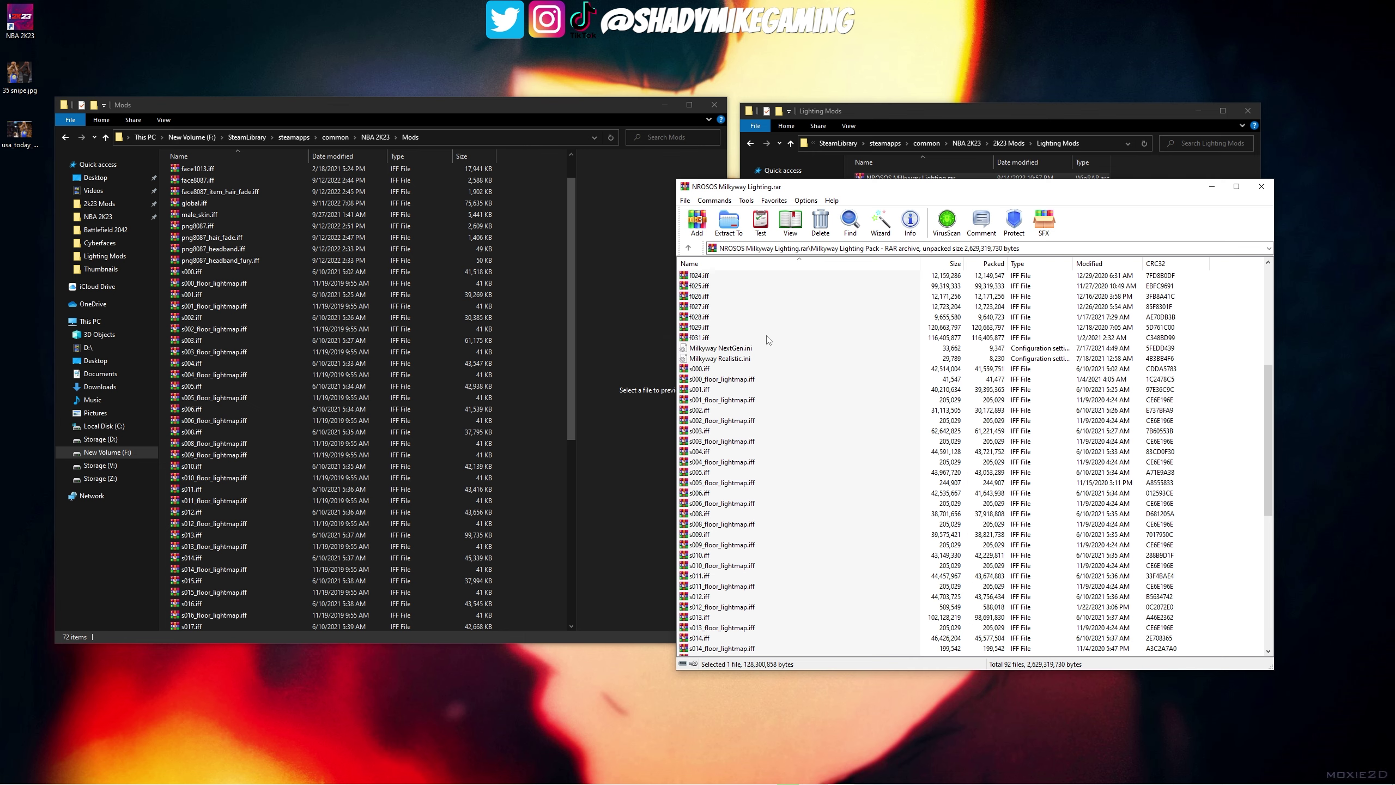
scroll(804, 339, "down", 3)
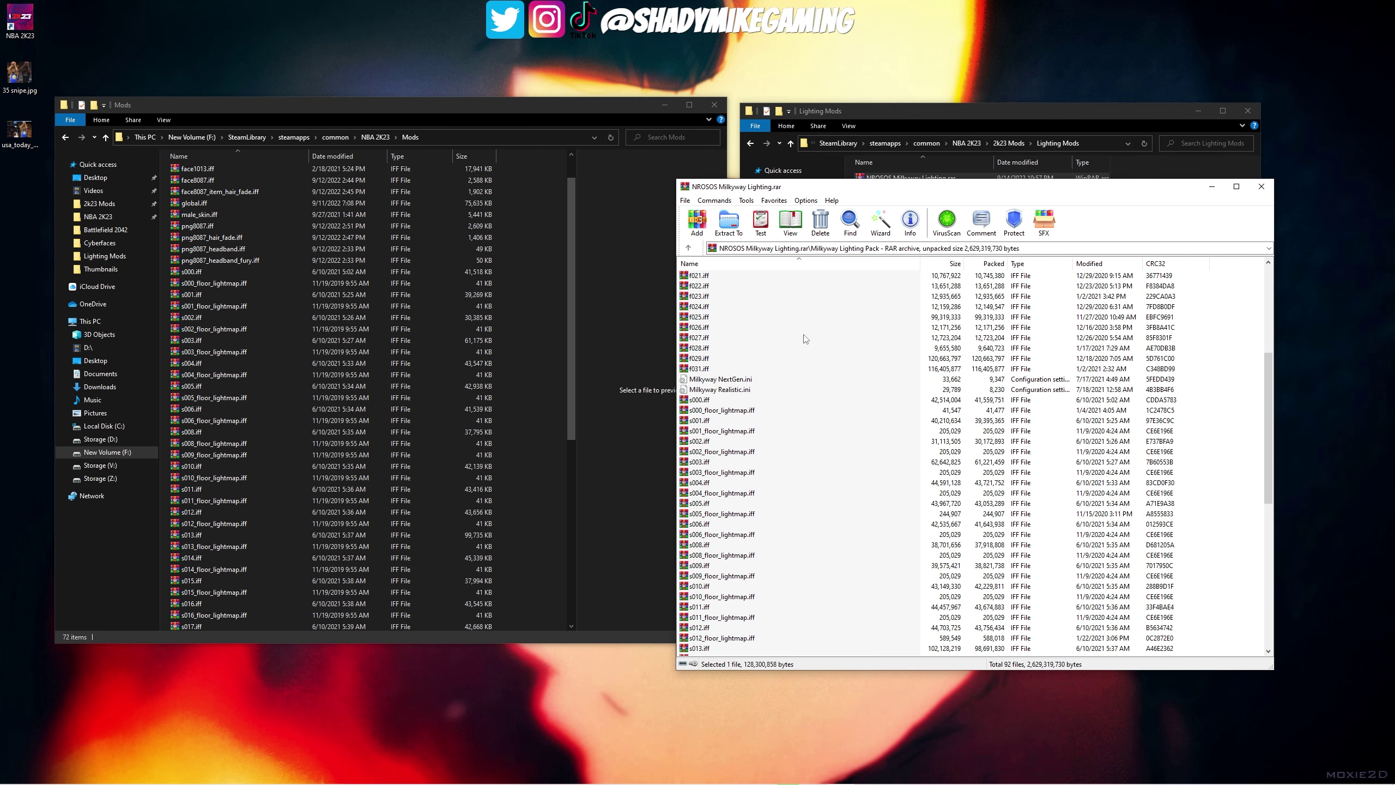
left_click(706, 341)
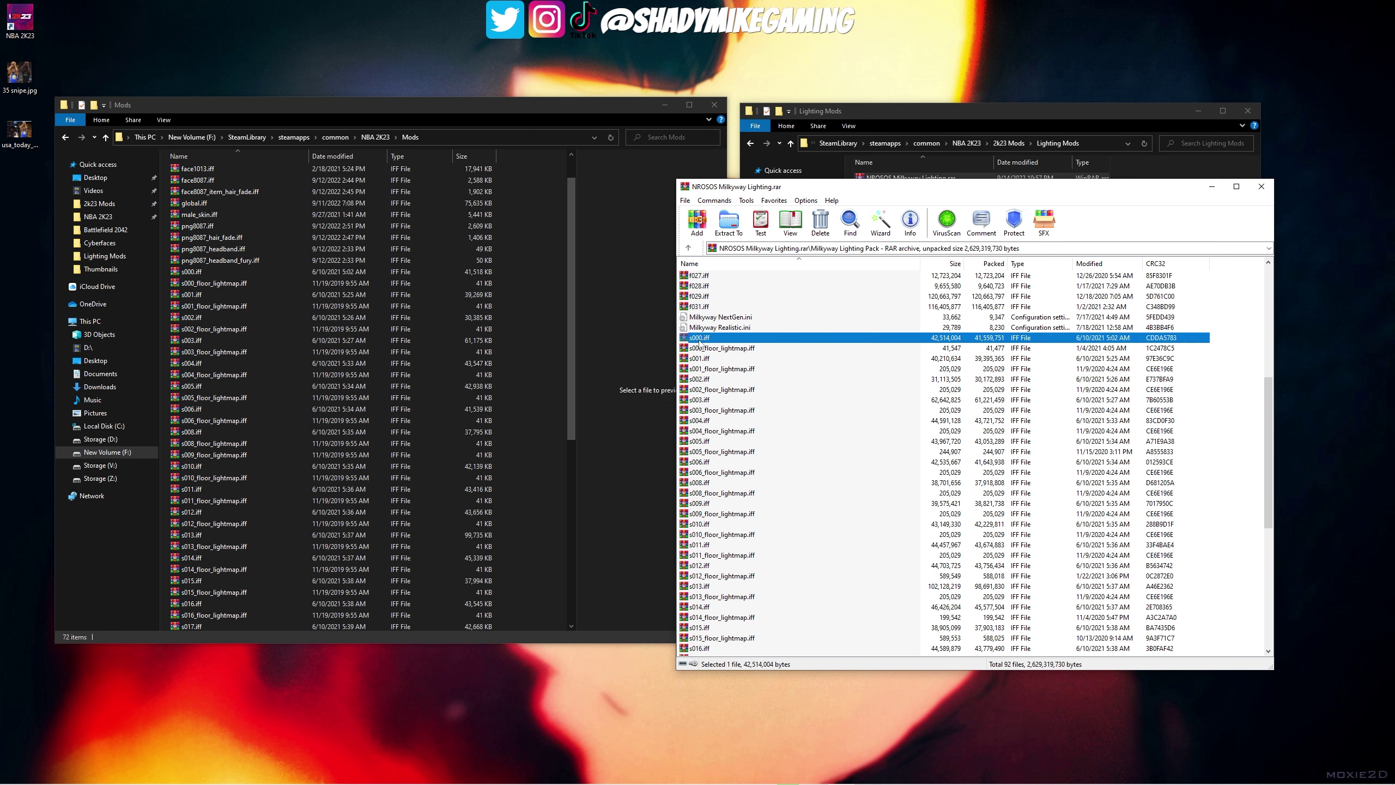
left_click(726, 349)
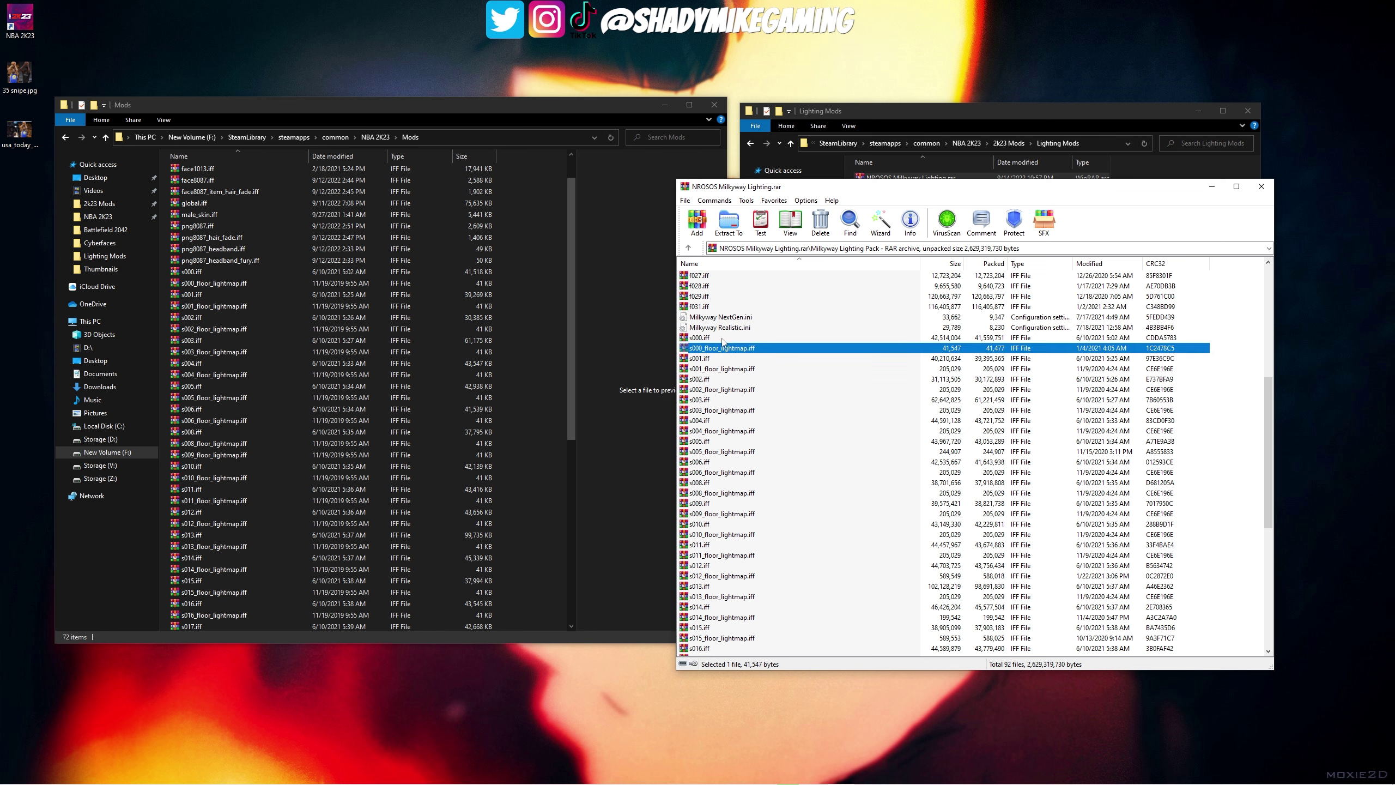
left_click(721, 339)
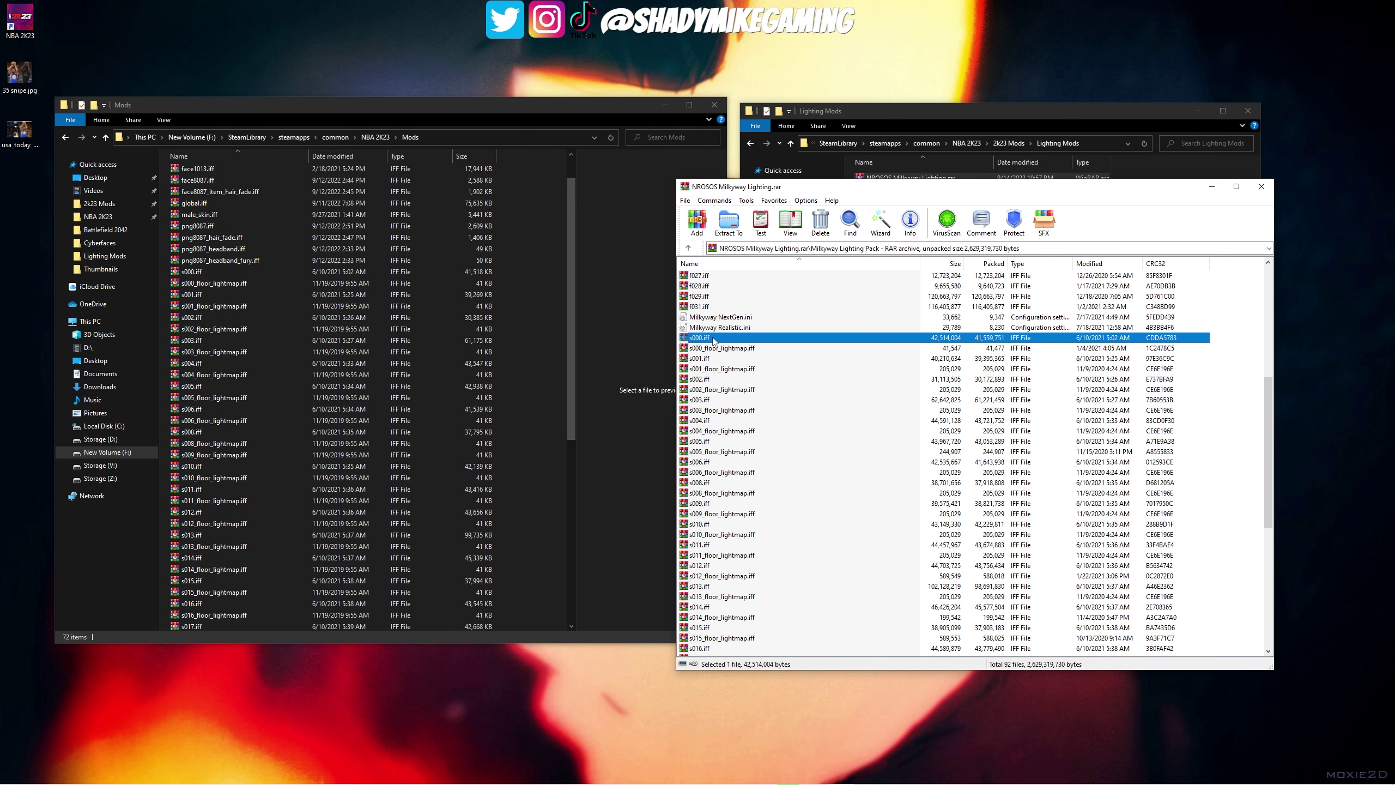
left_click(752, 349)
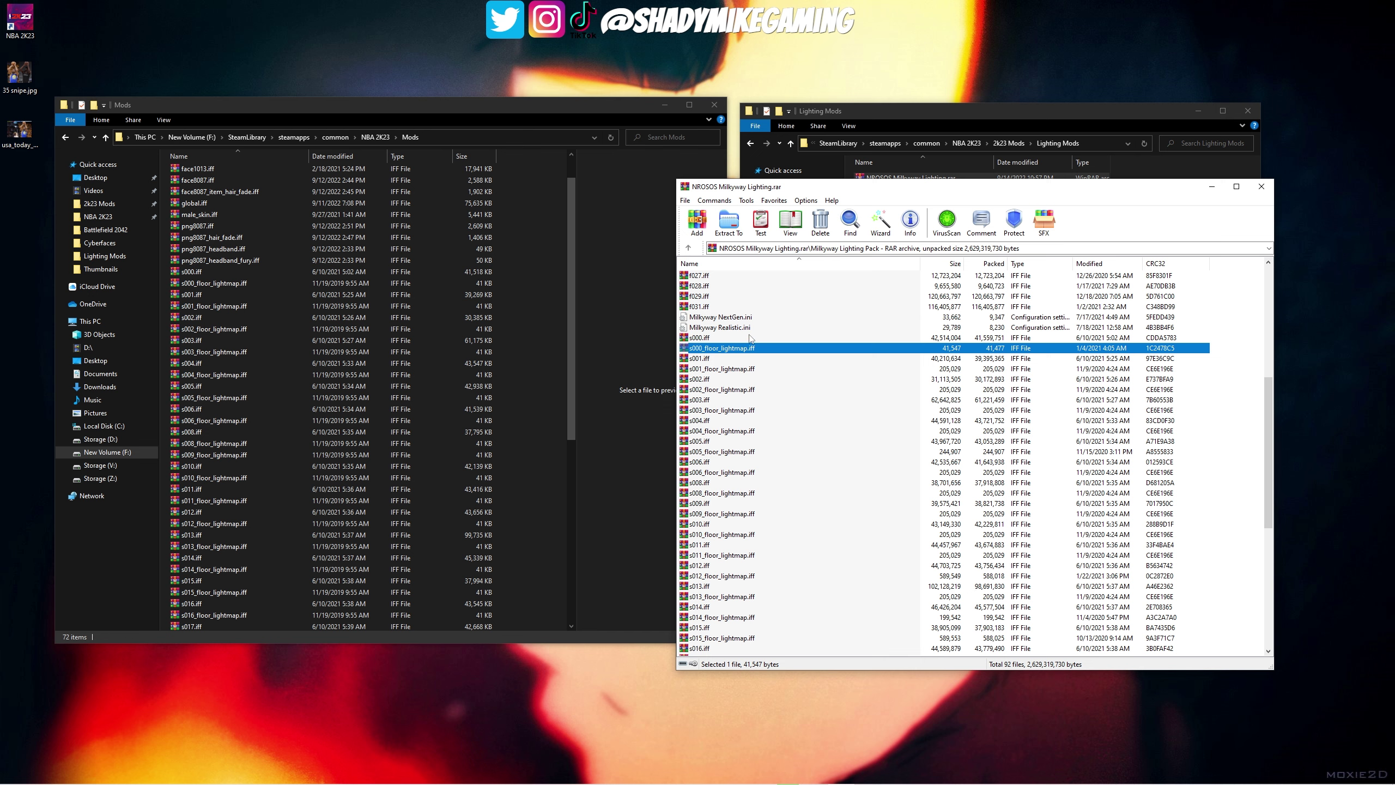
left_click(749, 337)
Review the remaining s-numbered stadium and floor lightmap files, checking the s000 and s001 entries
scroll(730, 336, "down", 3)
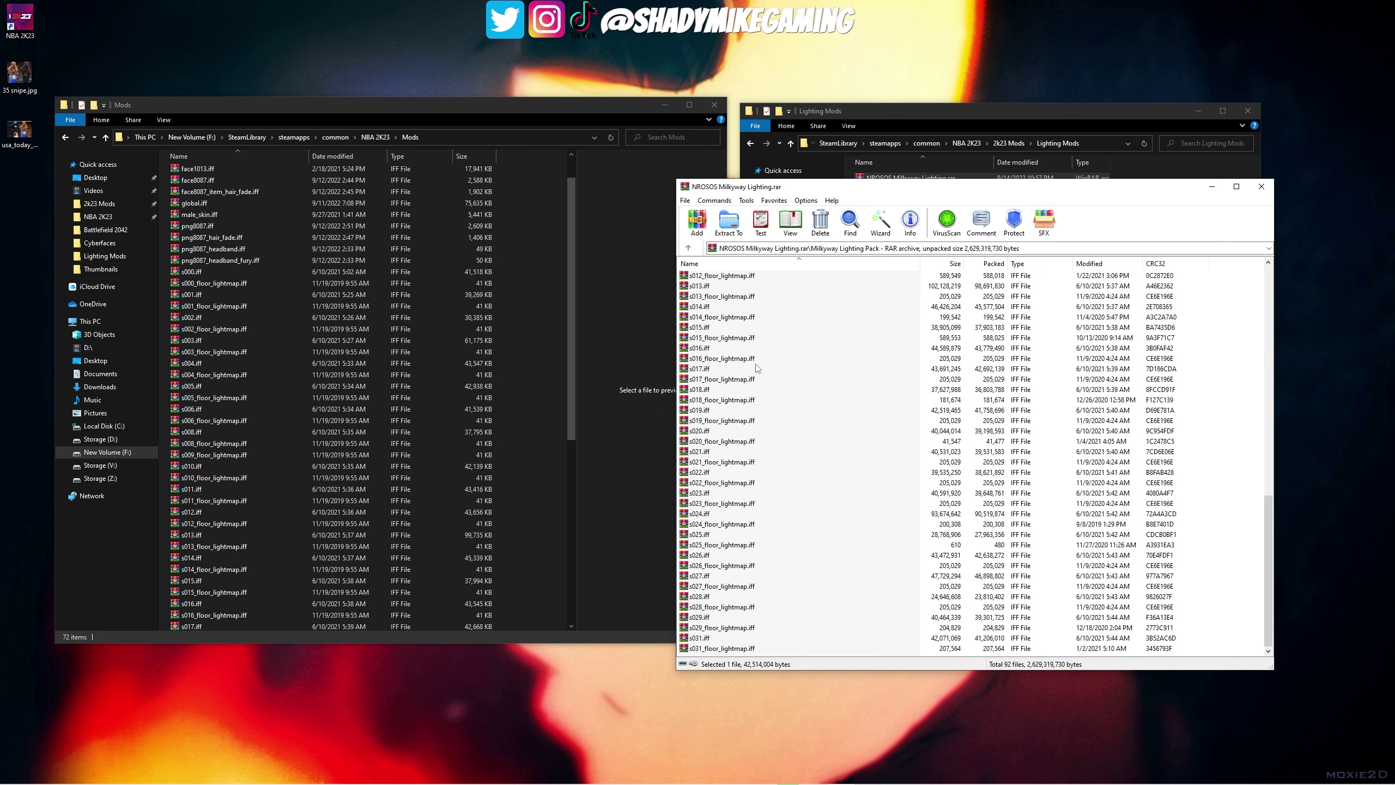
scroll(709, 334, "up", 2)
left_click(714, 327)
left_click(721, 337)
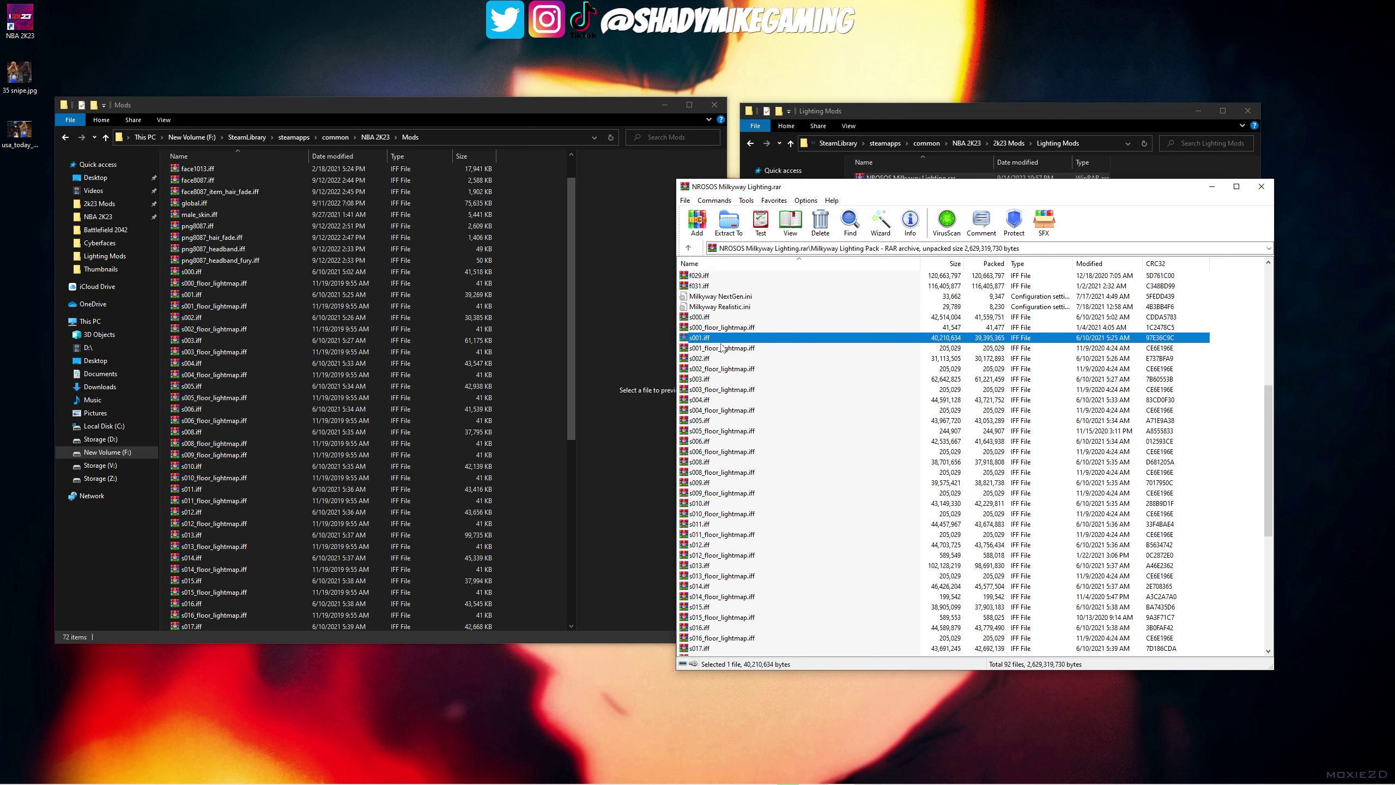
scroll(763, 372, "up", 6)
scroll(741, 354, "down", 7)
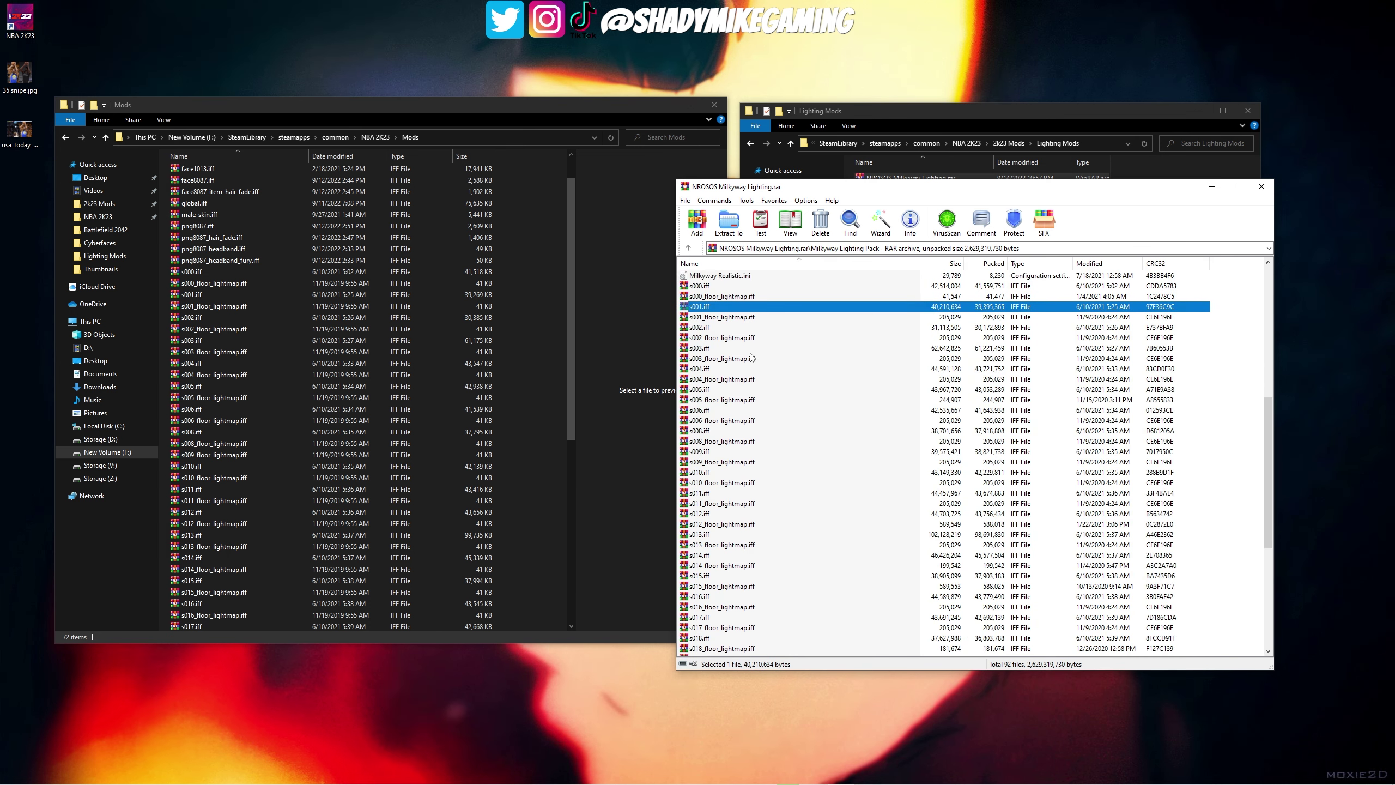
scroll(720, 338, "up", 1)
left_click(727, 328)
left_click(739, 317)
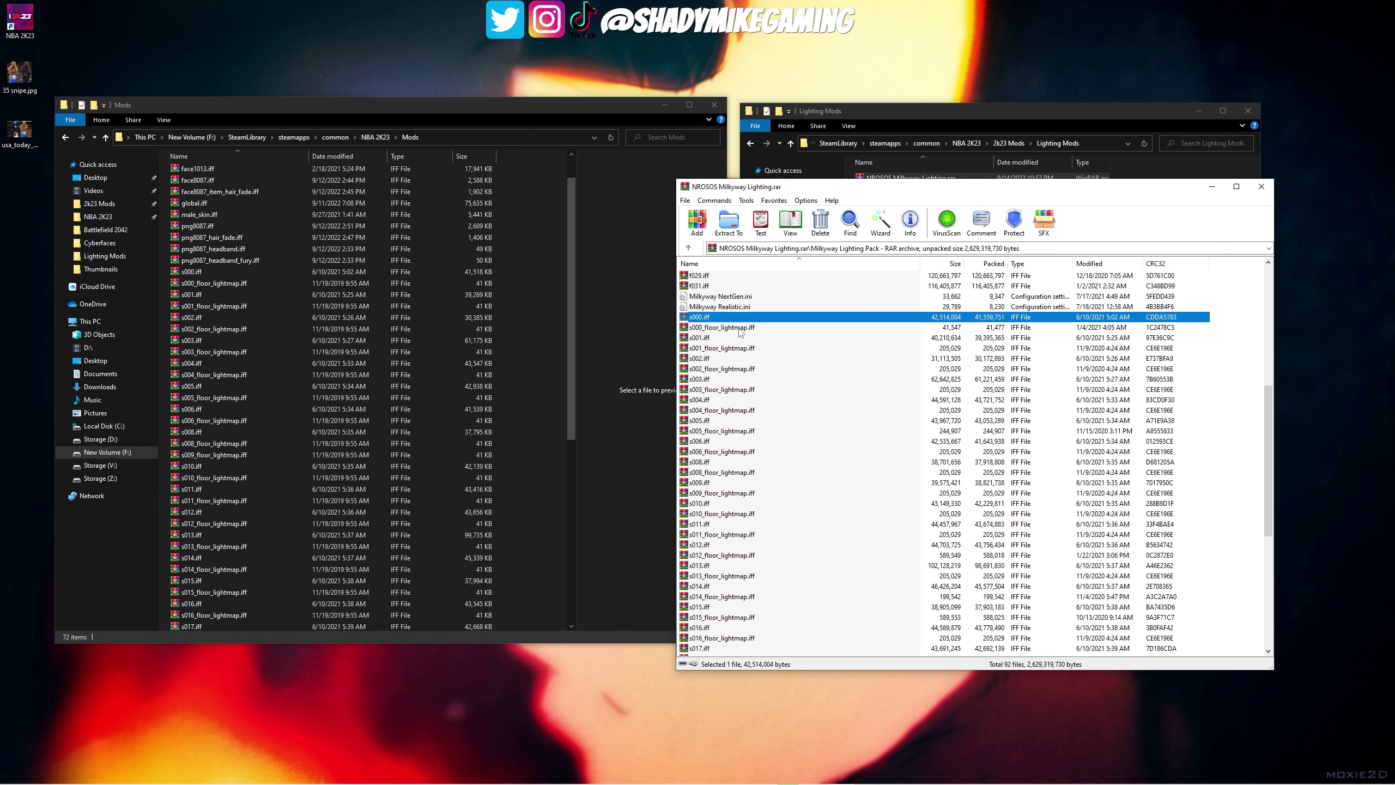
left_click(741, 337)
left_click(744, 327)
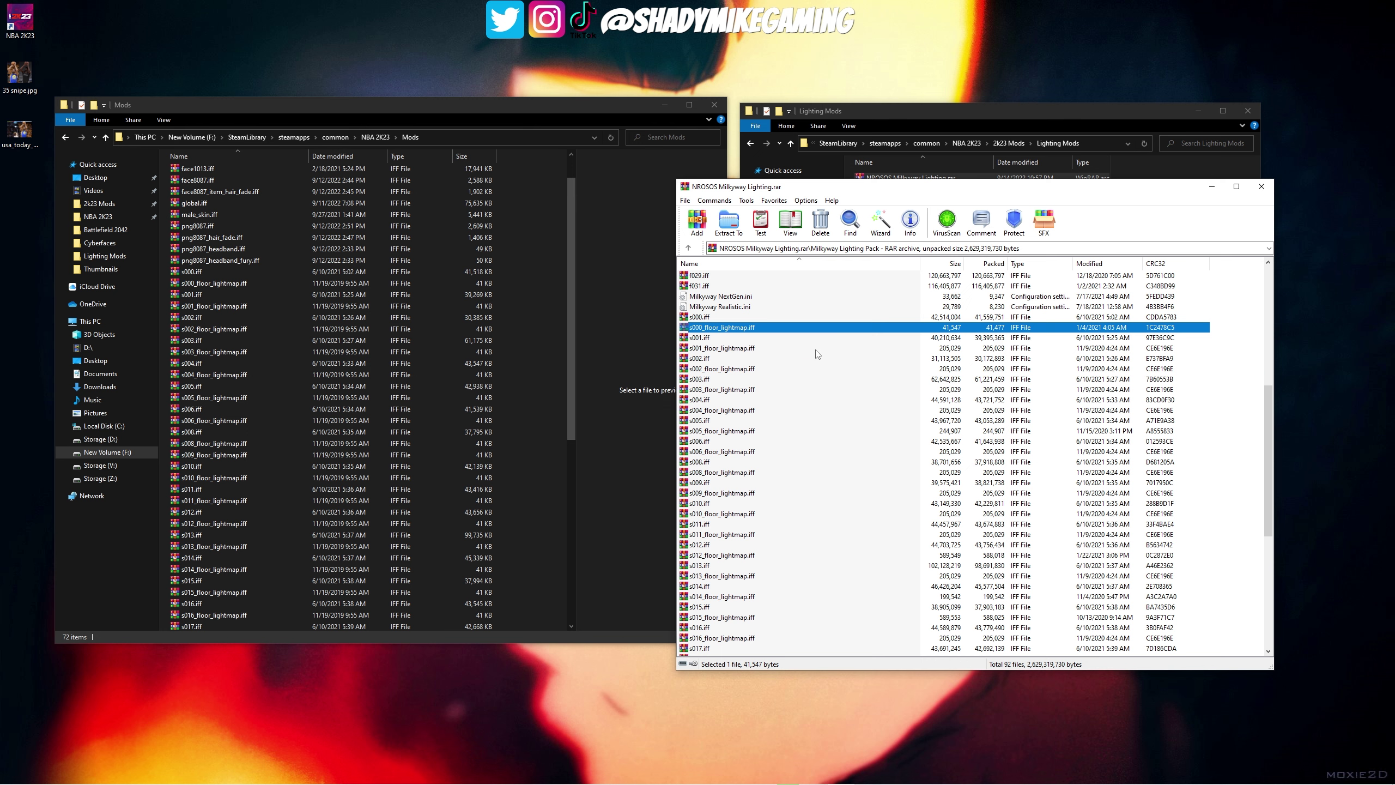
Select s005.iff and s005_floor_lightmap.iff together in the lighting pack
left_click(707, 420)
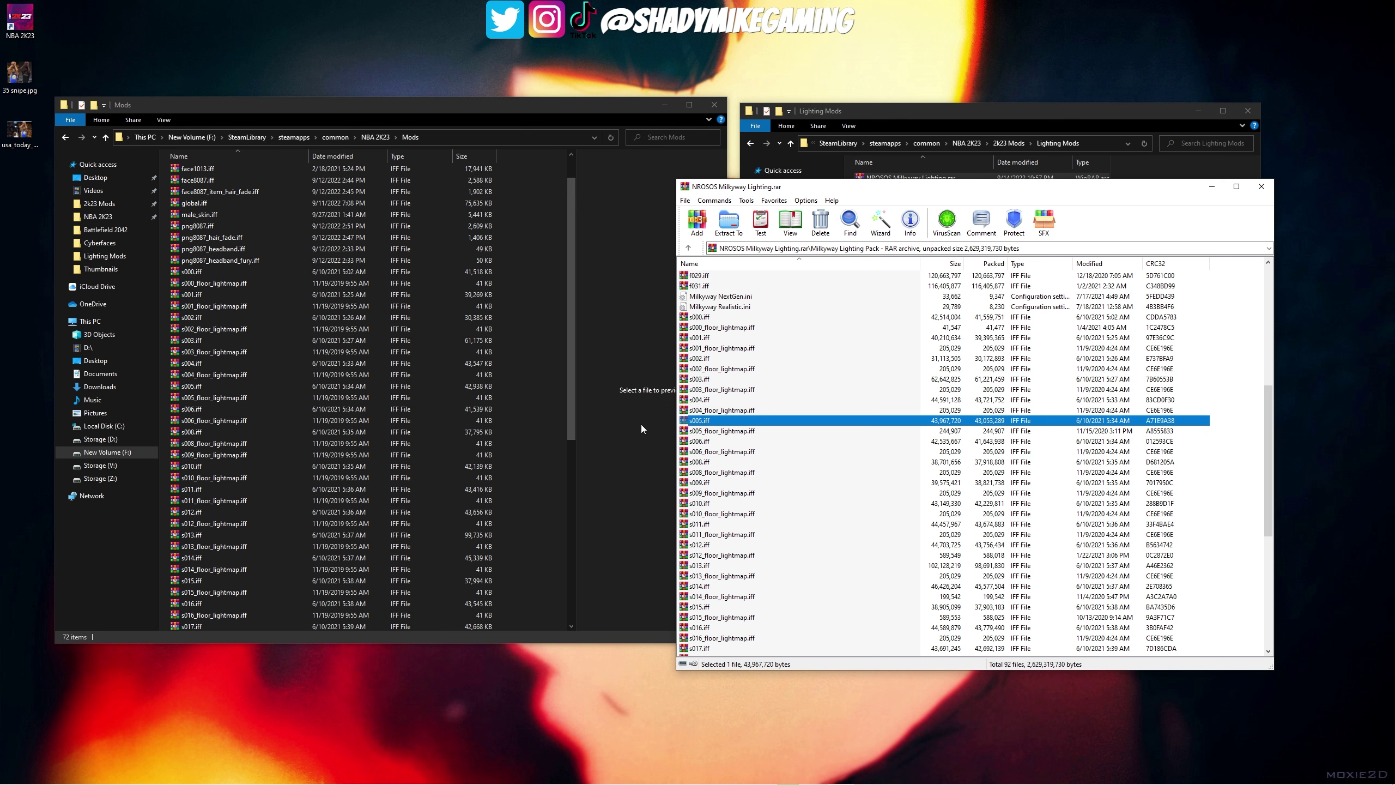
left_click(704, 433)
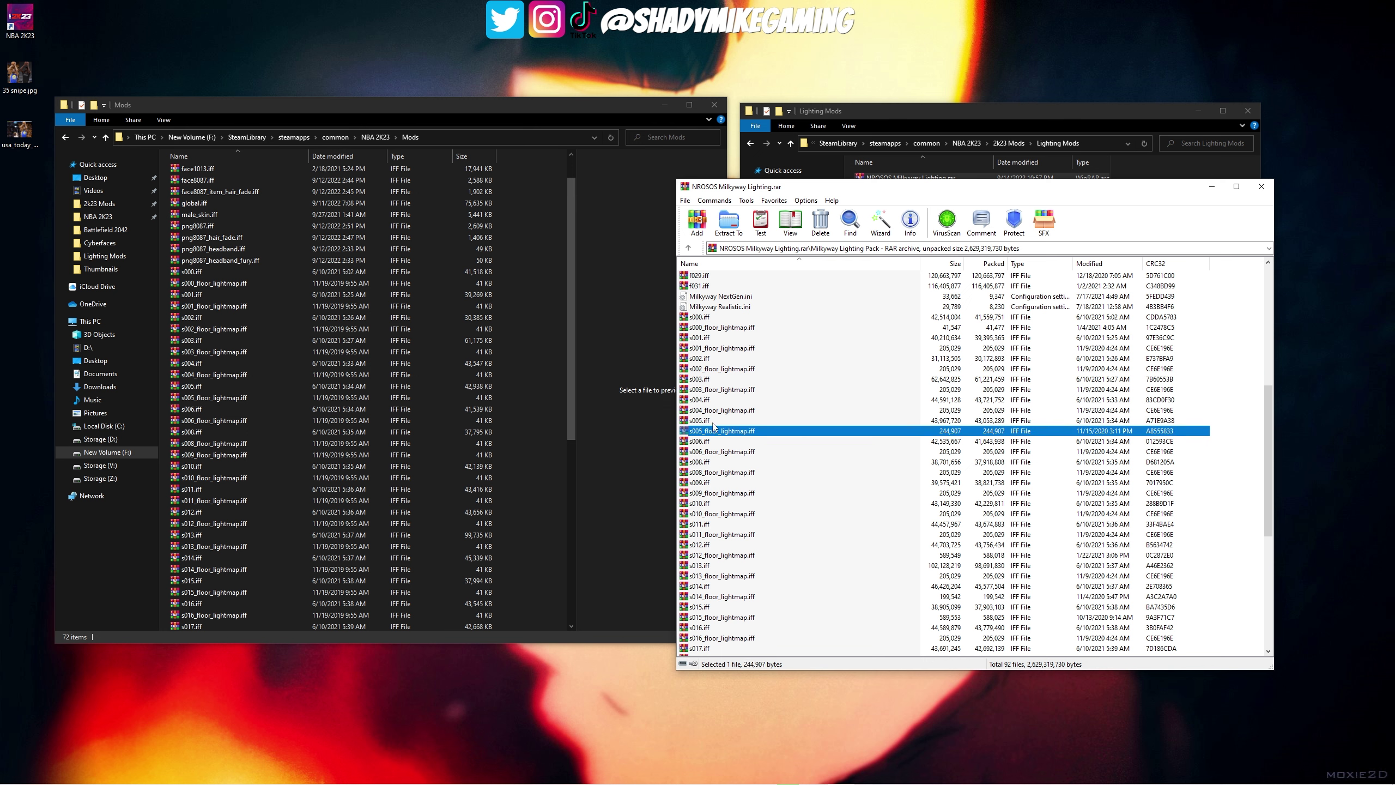
left_click(712, 422)
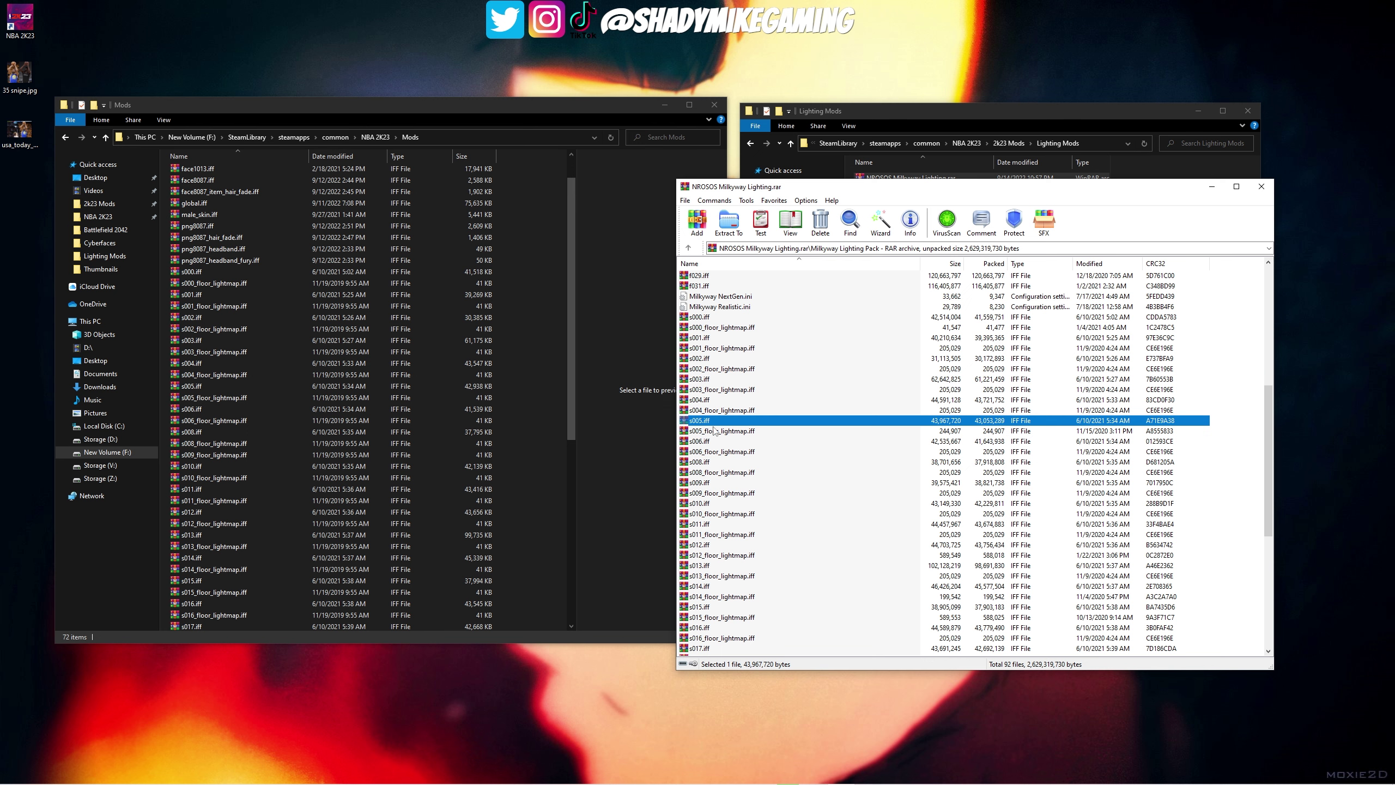
left_click(723, 433, "ctrl")
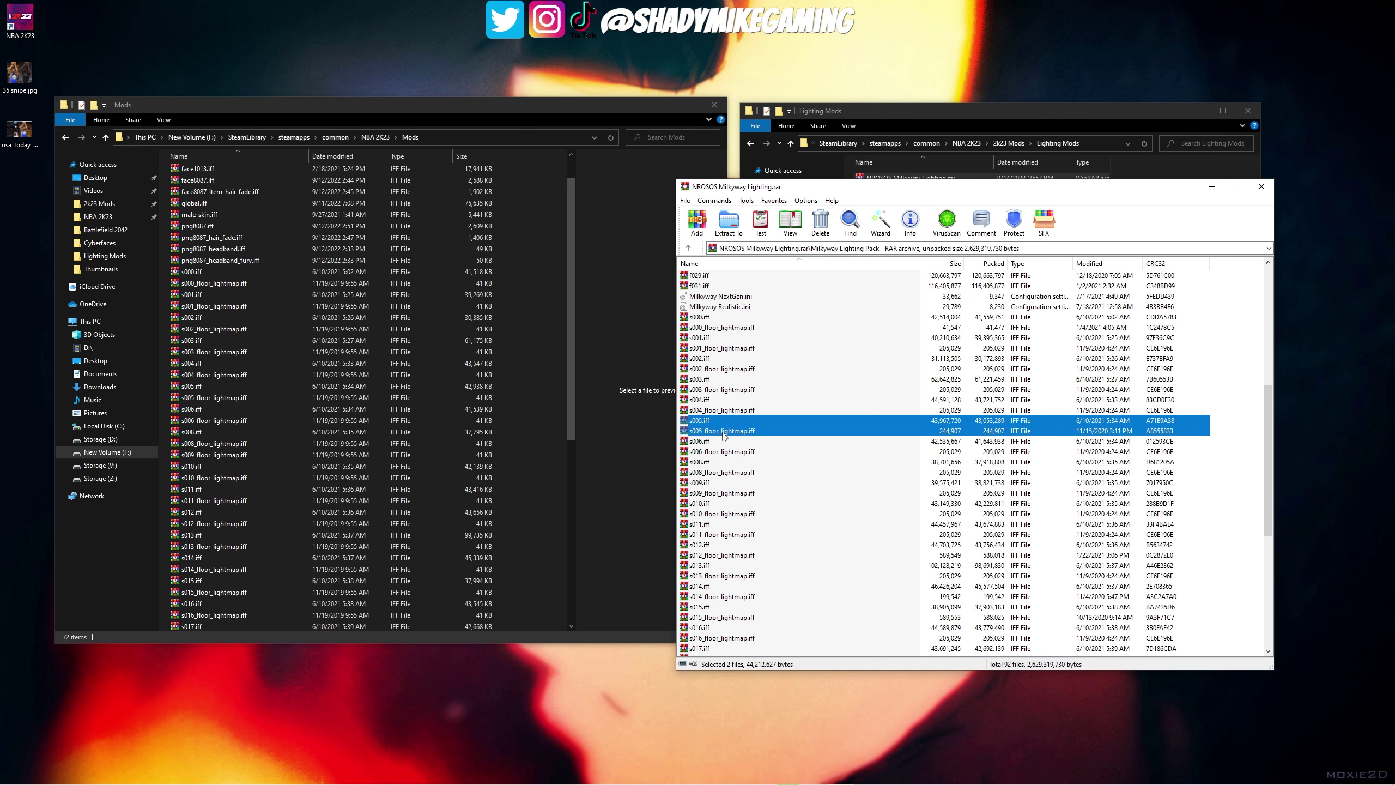
Select all stadium and floor lightmap files from s000.iff through s031_floor_lightmap.iff in the NROSOS Milkyway Lighting archive
scroll(723, 437, "down", 9)
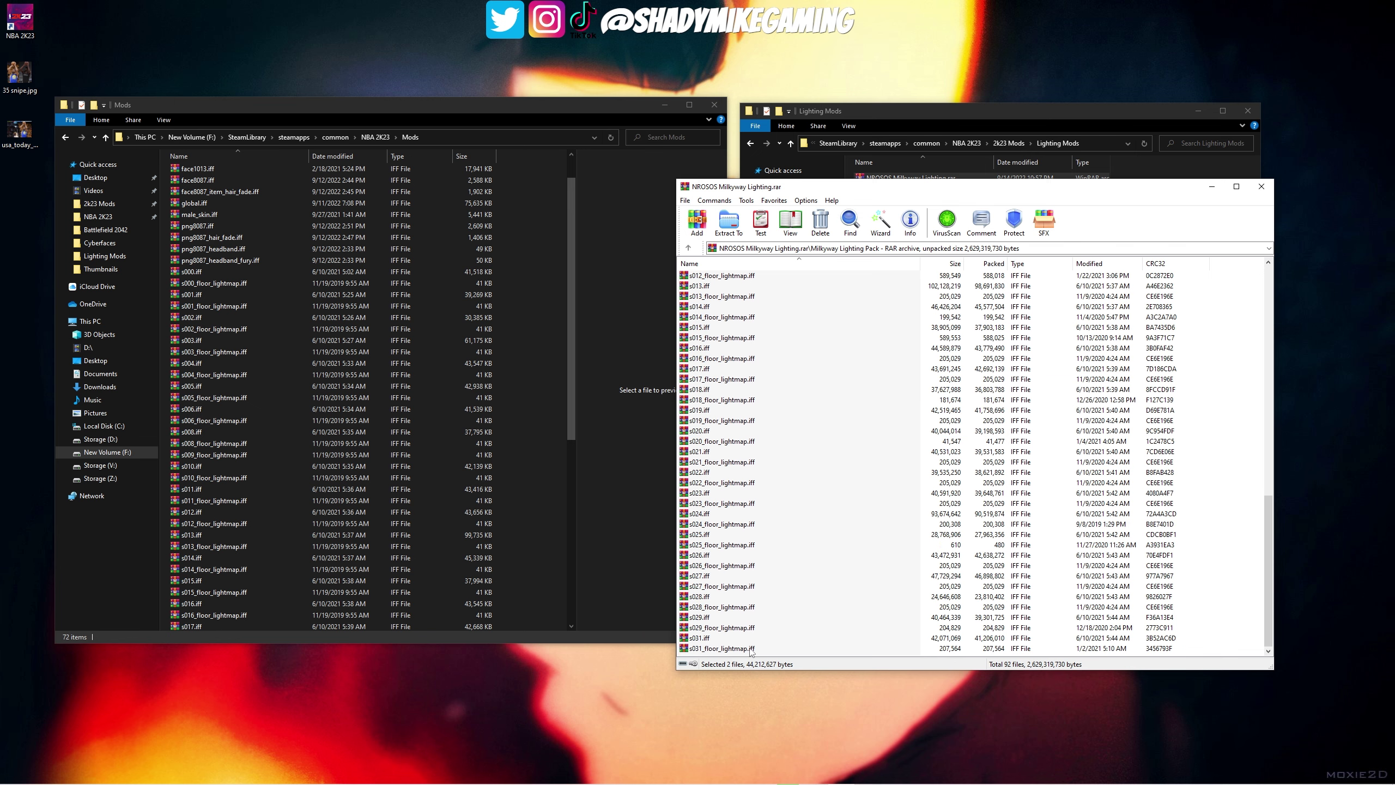
left_click(752, 649)
scroll(736, 632, "up", 12)
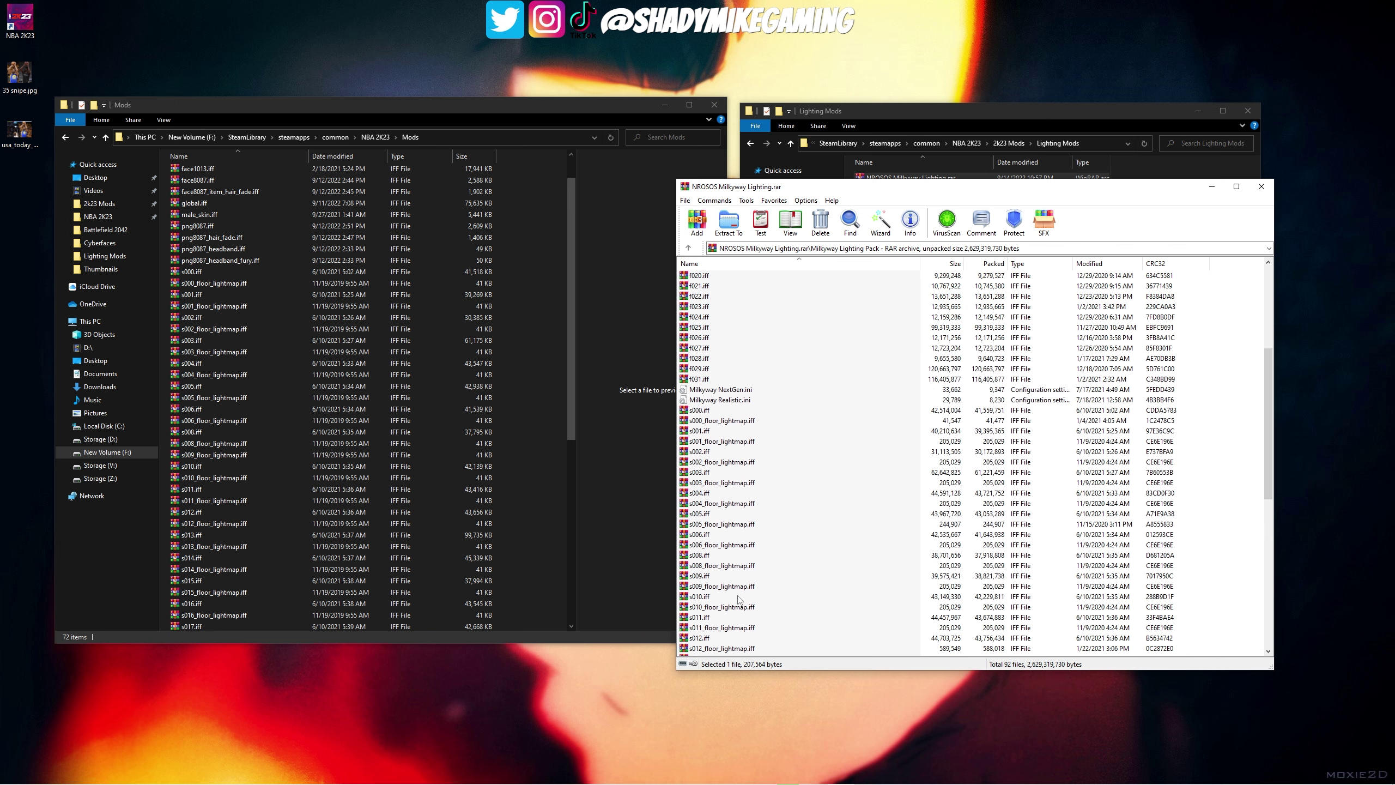
left_click(730, 411)
key("shift+Down")
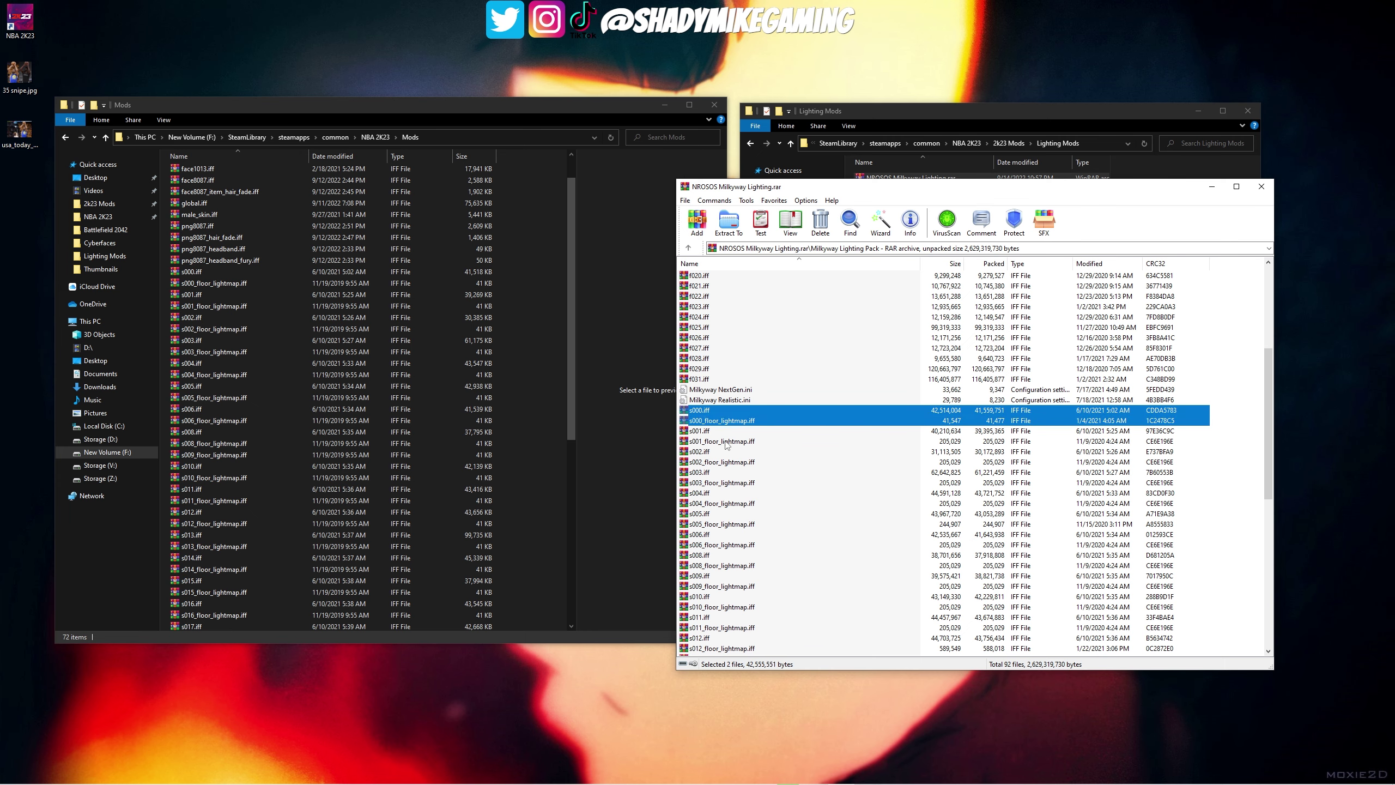
key("shift+Down")
key("shift+Down")
key("shift+Down")
key("shift+Down")
key("shift+Down")
key("shift+Down")
key("shift+Down")
key("shift+Down")
key("shift+Down")
key("shift+Down")
key("shift+Down")
key("shift+Down")
key("shift+Down")
key("shift+Down")
key("shift+Down")
key("shift+Down")
key("shift+Down")
key("shift+Down")
key("shift+Down")
key("shift+Down")
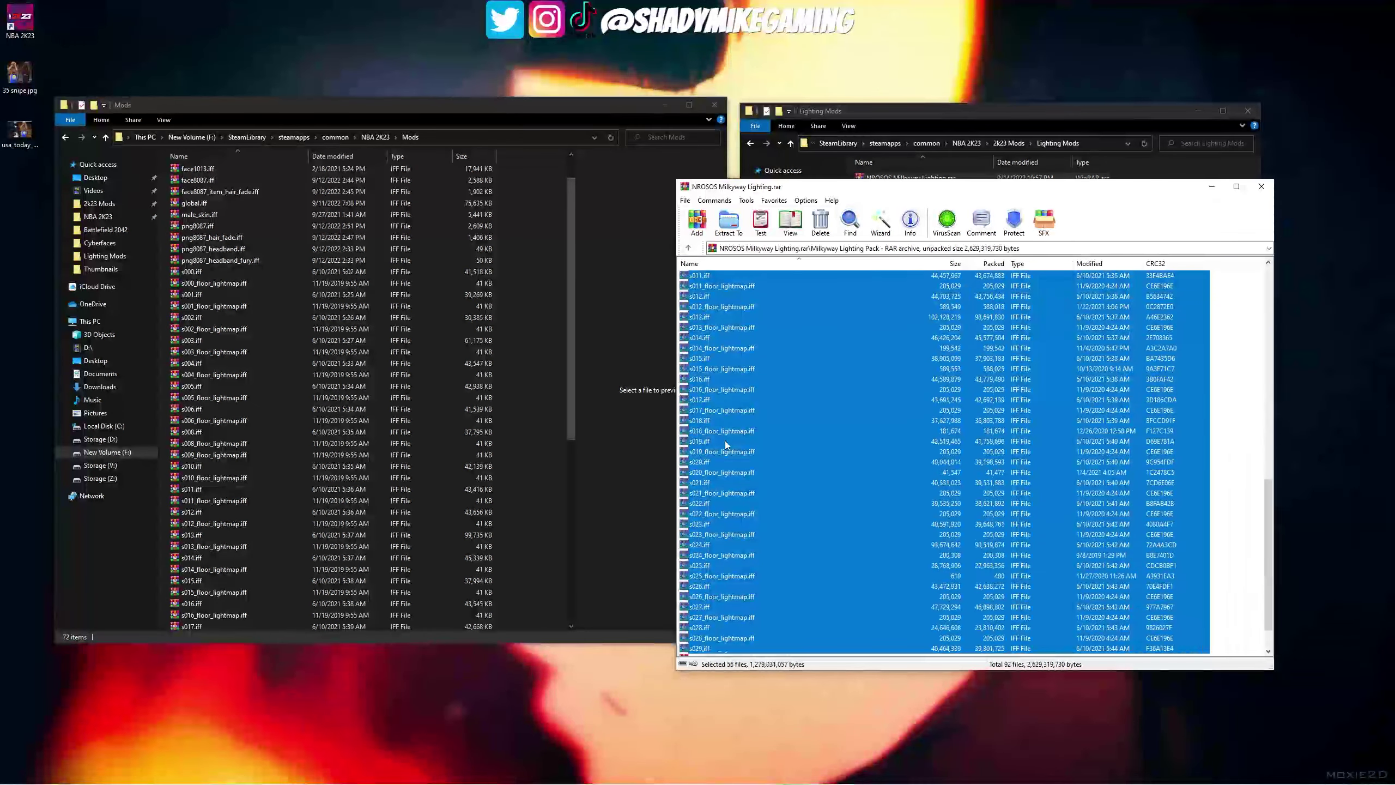
key("shift+Down")
key("shift+Down")
key("shift+Down")
key("shift+Down")
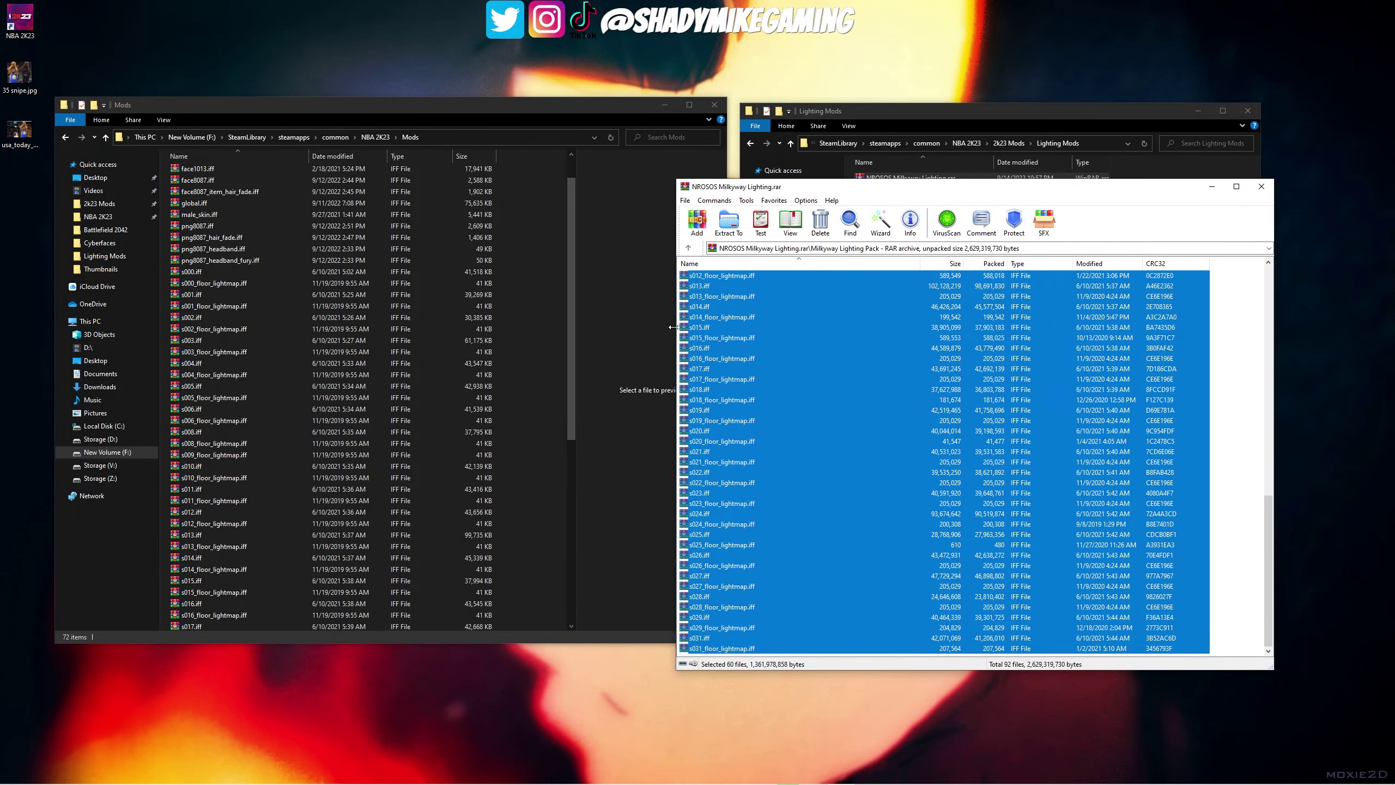
Extract the selected stadium and floor lightmap files into the game's Mods folder, replacing the existing copies
scroll(882, 452, "up", 4)
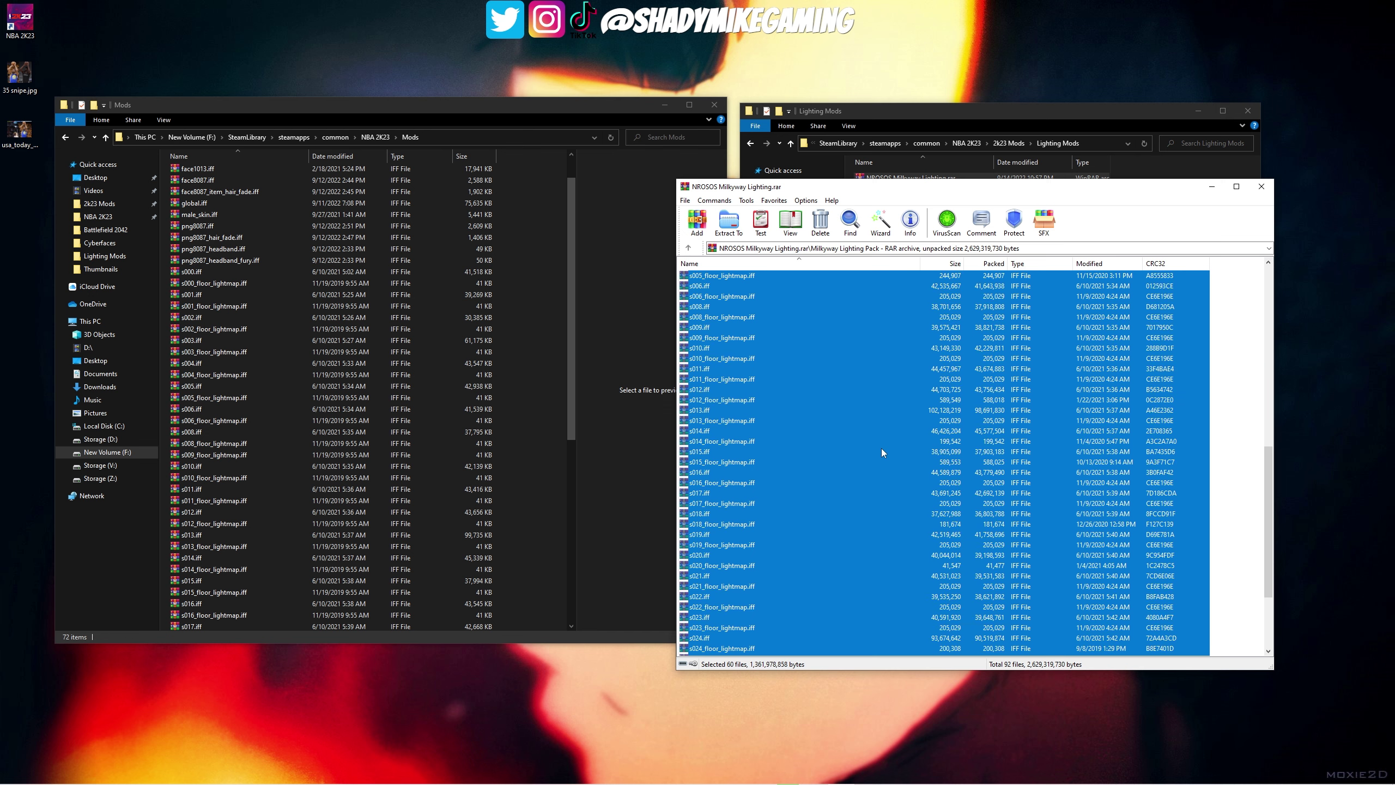
scroll(881, 452, "up", 9)
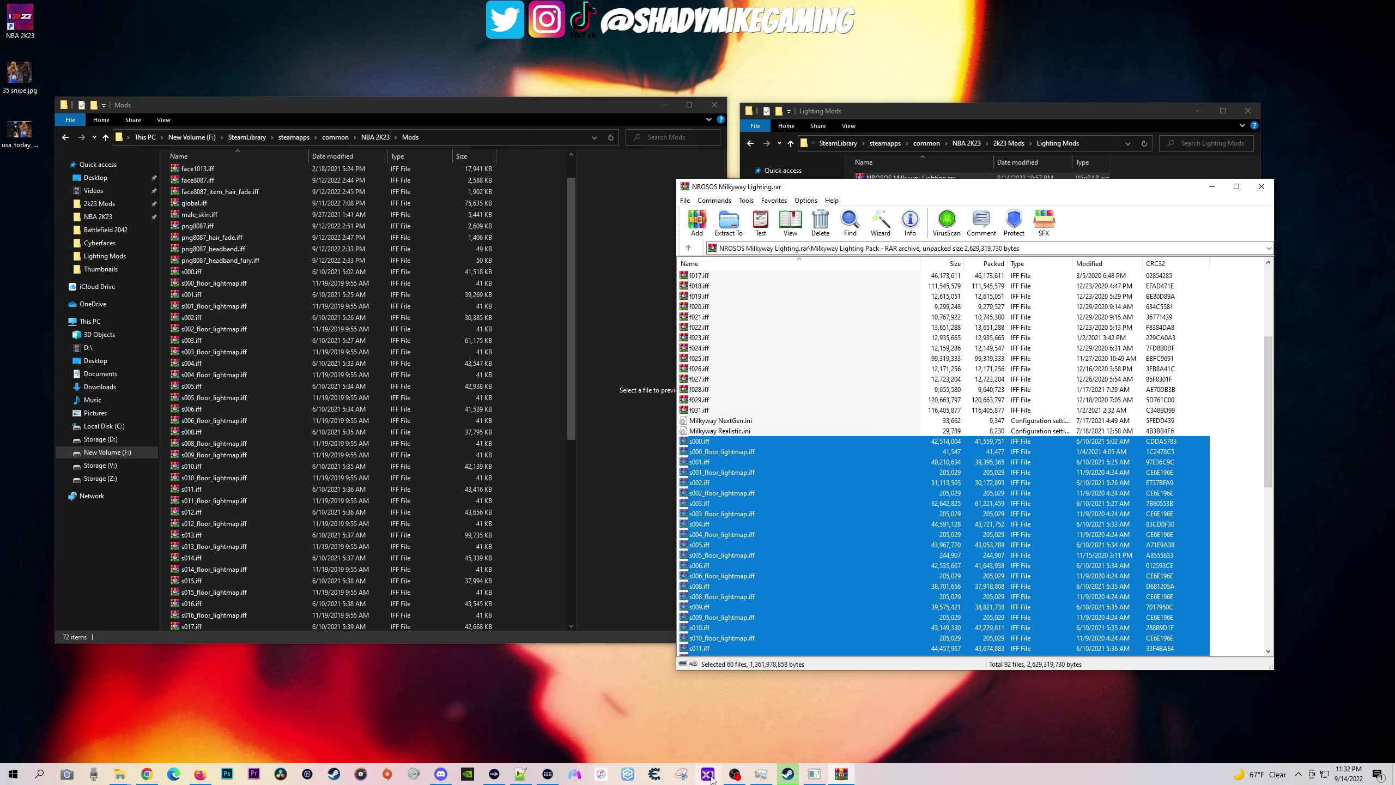
left_click(708, 773)
key("Return")
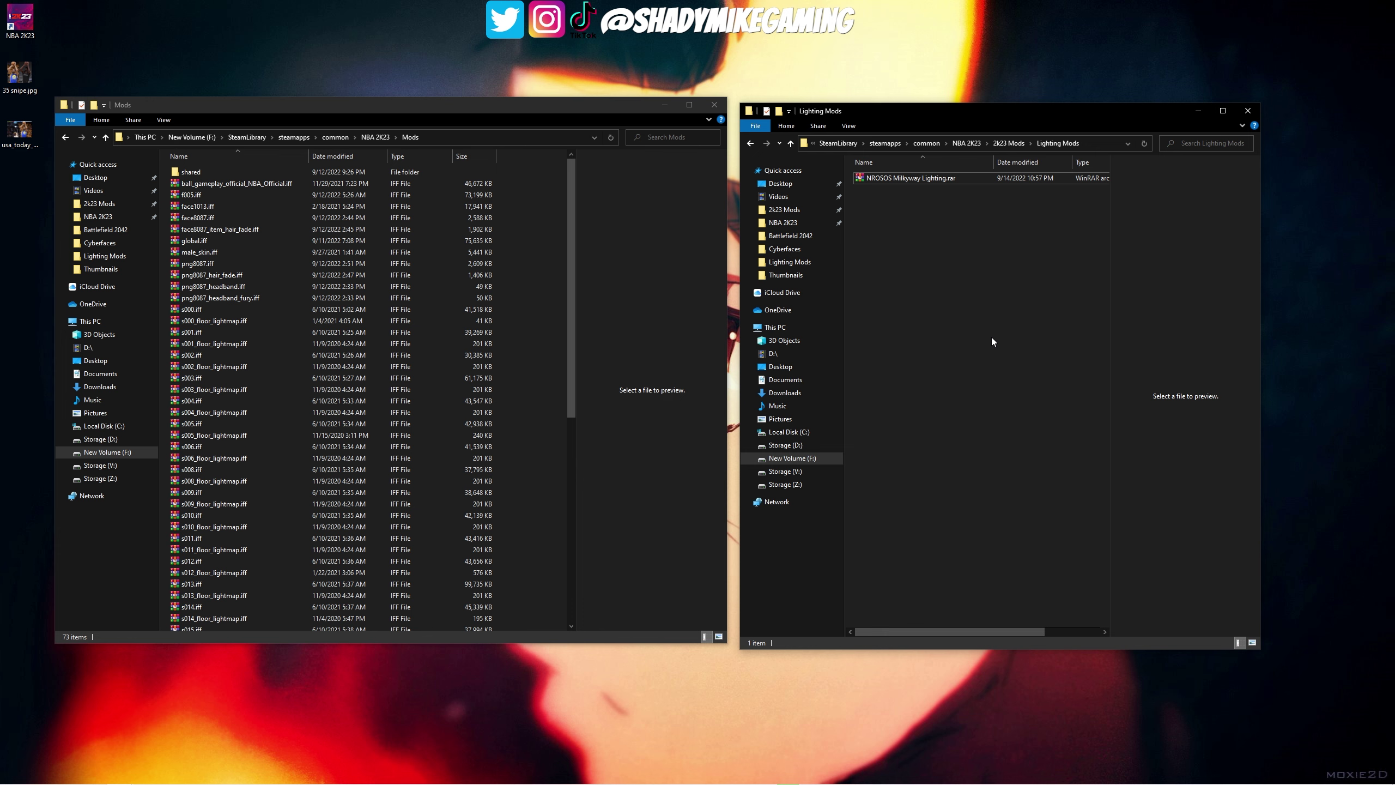
Return from Lighting Mods to the 2k23 Mods folder and open The Ultimate Shared Folder.7z from its Modding Tools subfolder
left_click(1003, 144)
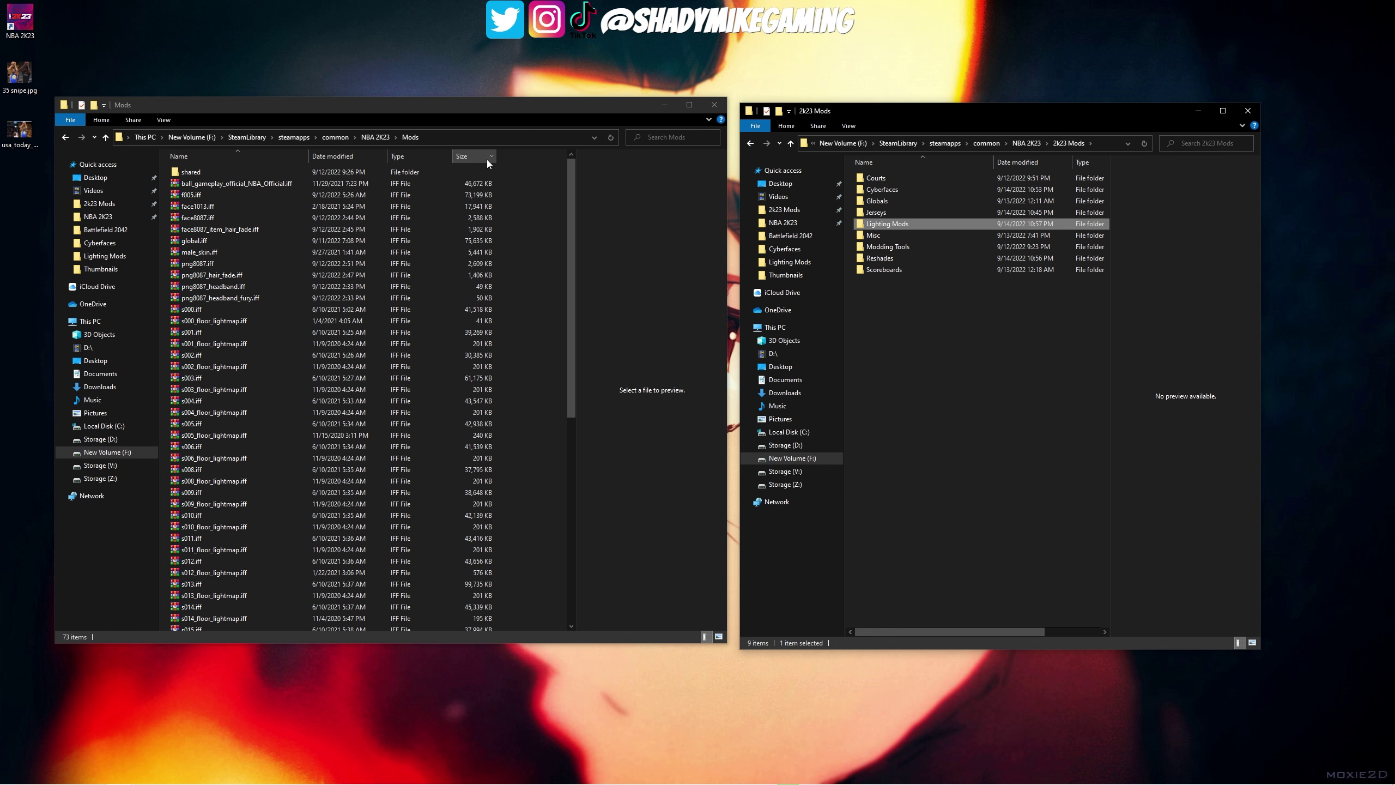
left_click(1017, 144)
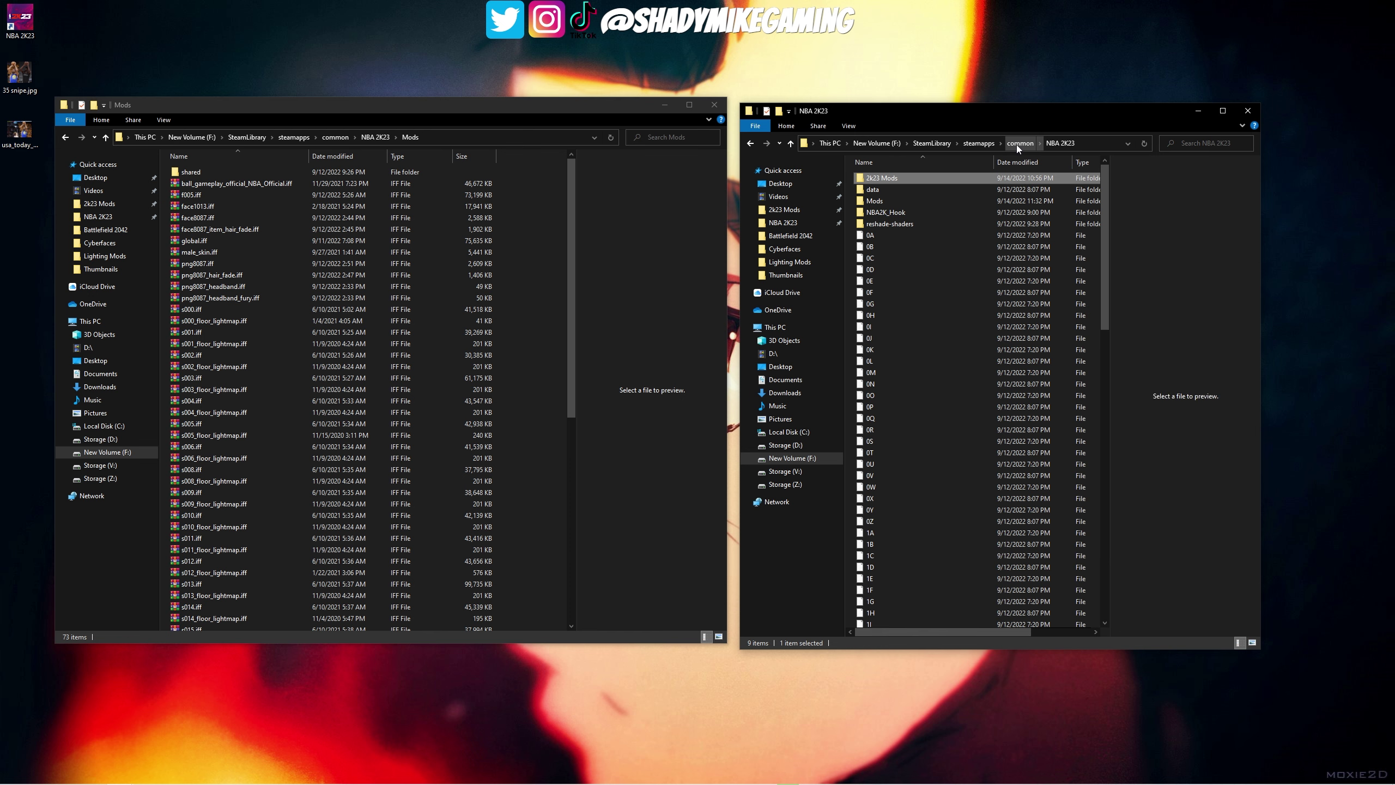
left_click(792, 223)
left_click(790, 210)
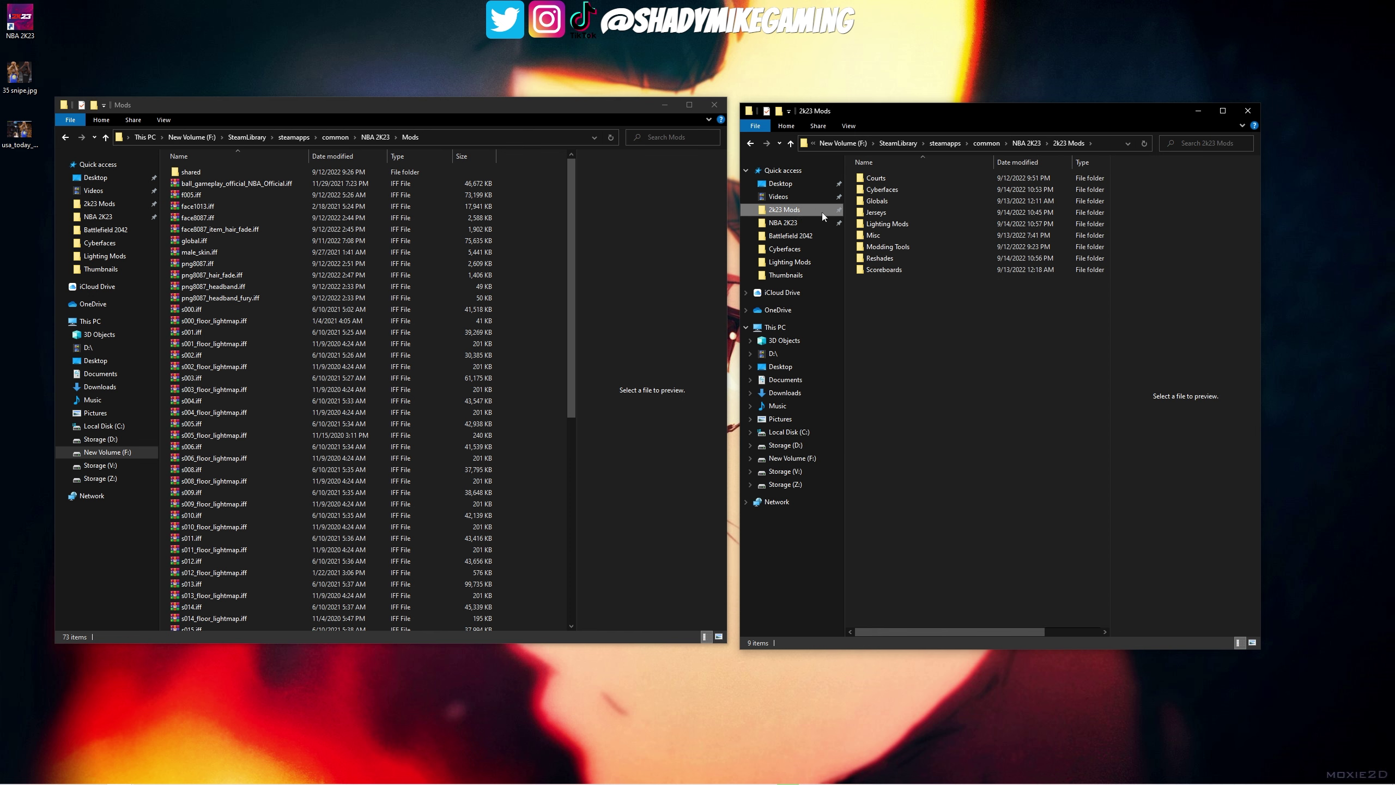
double_click(887, 247)
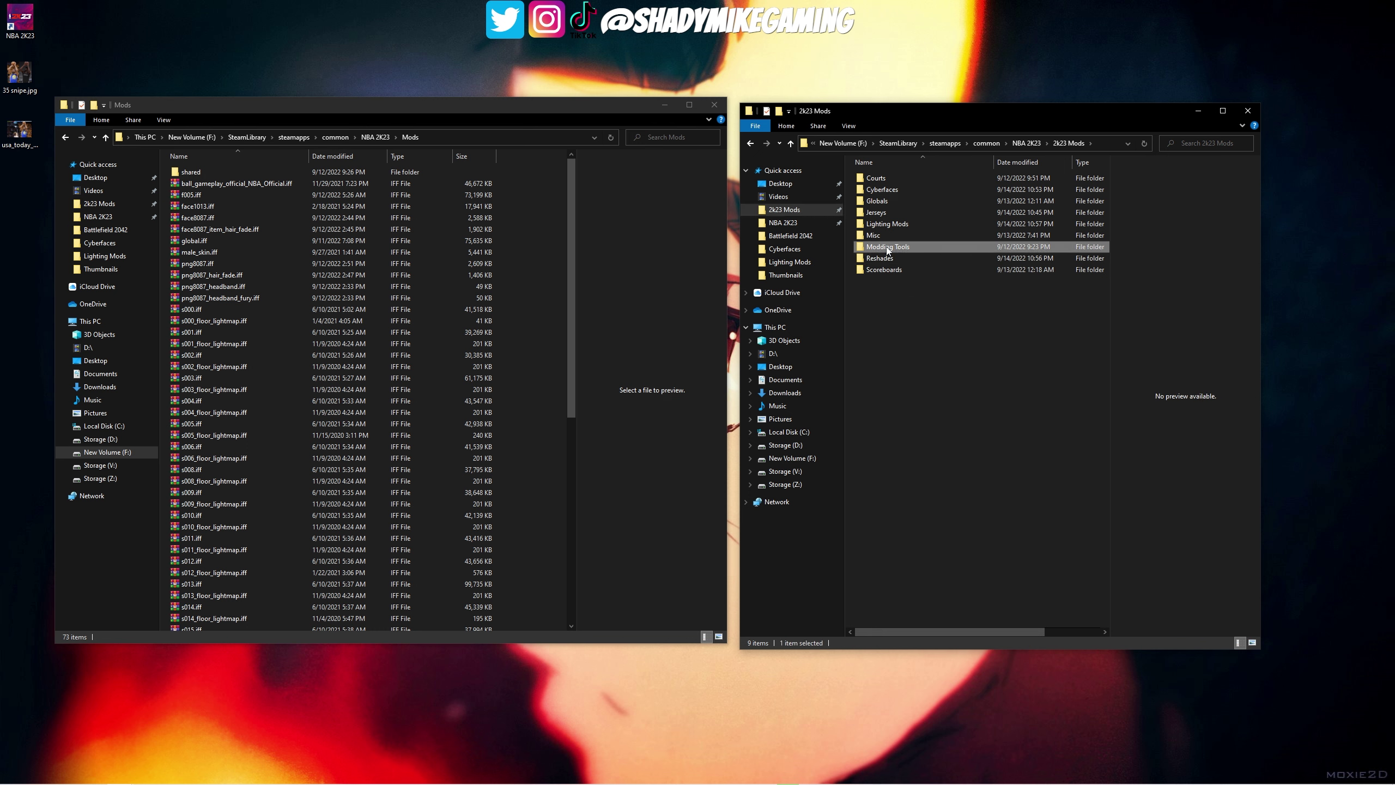
left_click(910, 191)
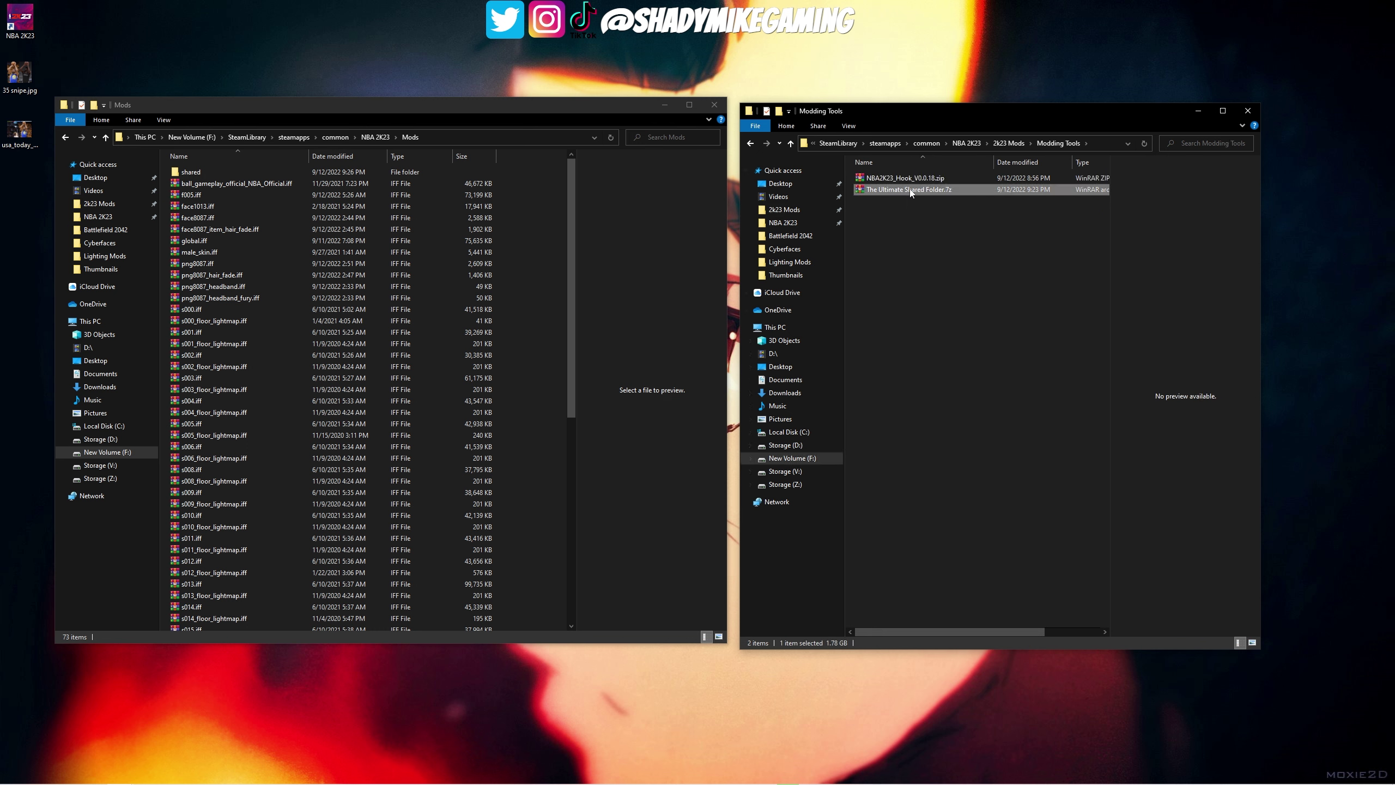
double_click(910, 191)
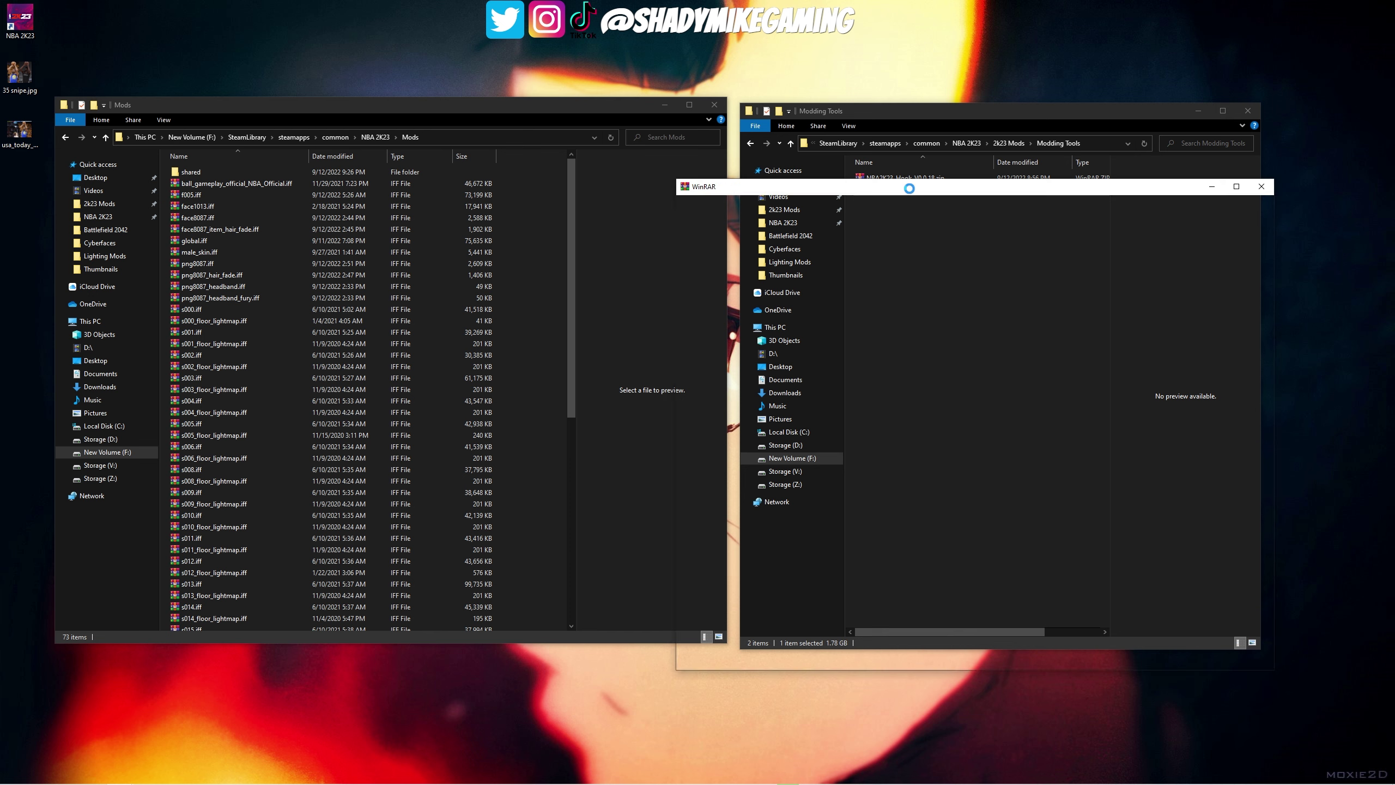
Locate the shared folder inside the archive's Mods folder, compare it with the one in the game's Mods folder, and close the archive
double_click(734, 285)
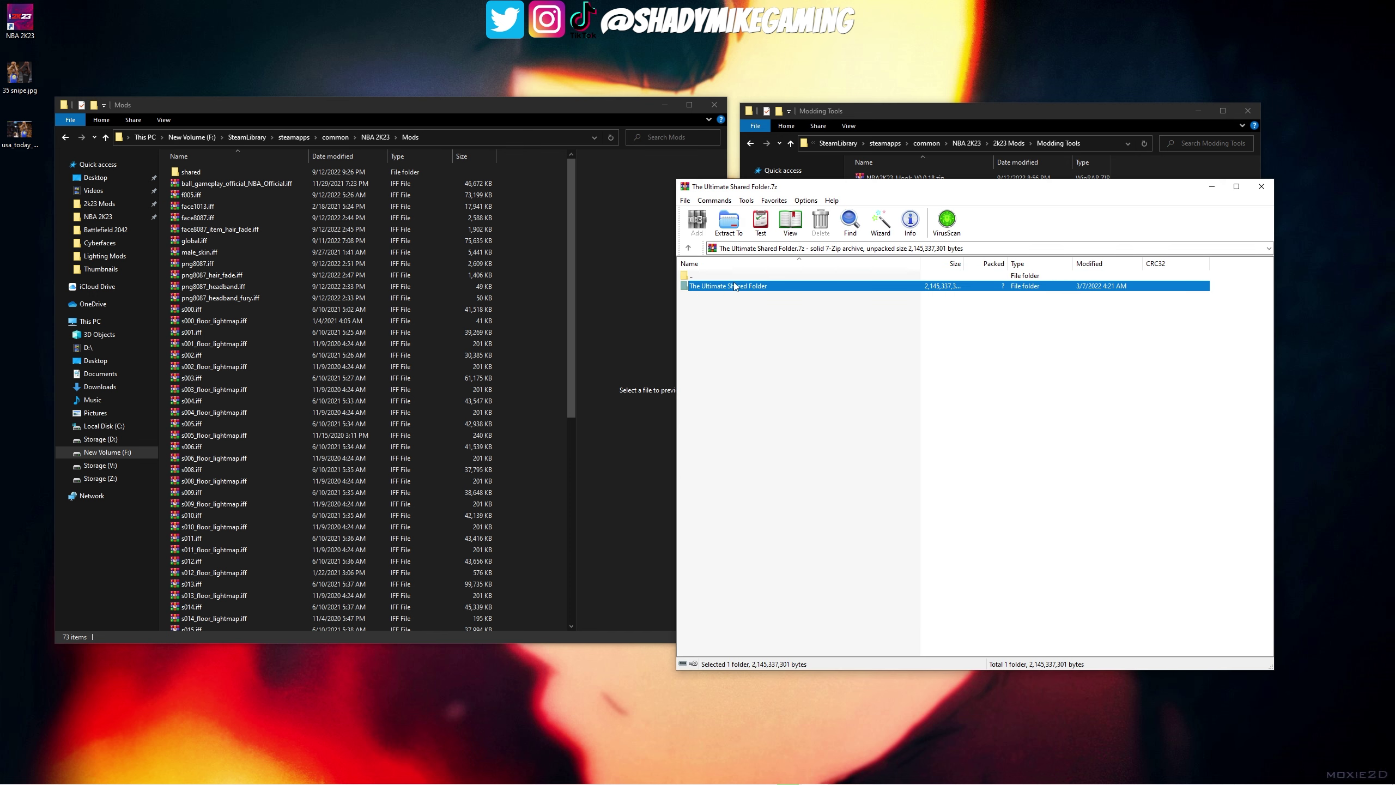
double_click(733, 285)
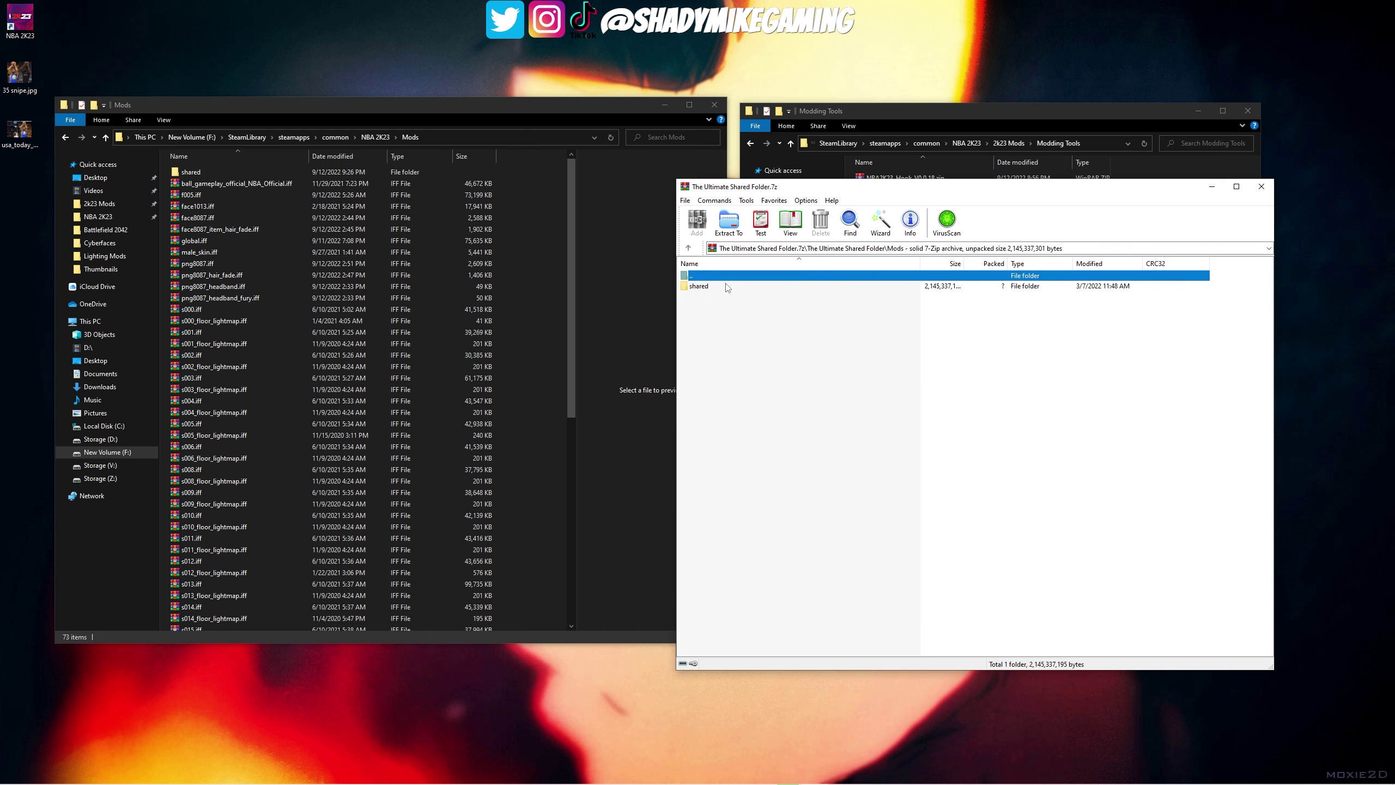
left_click(702, 287)
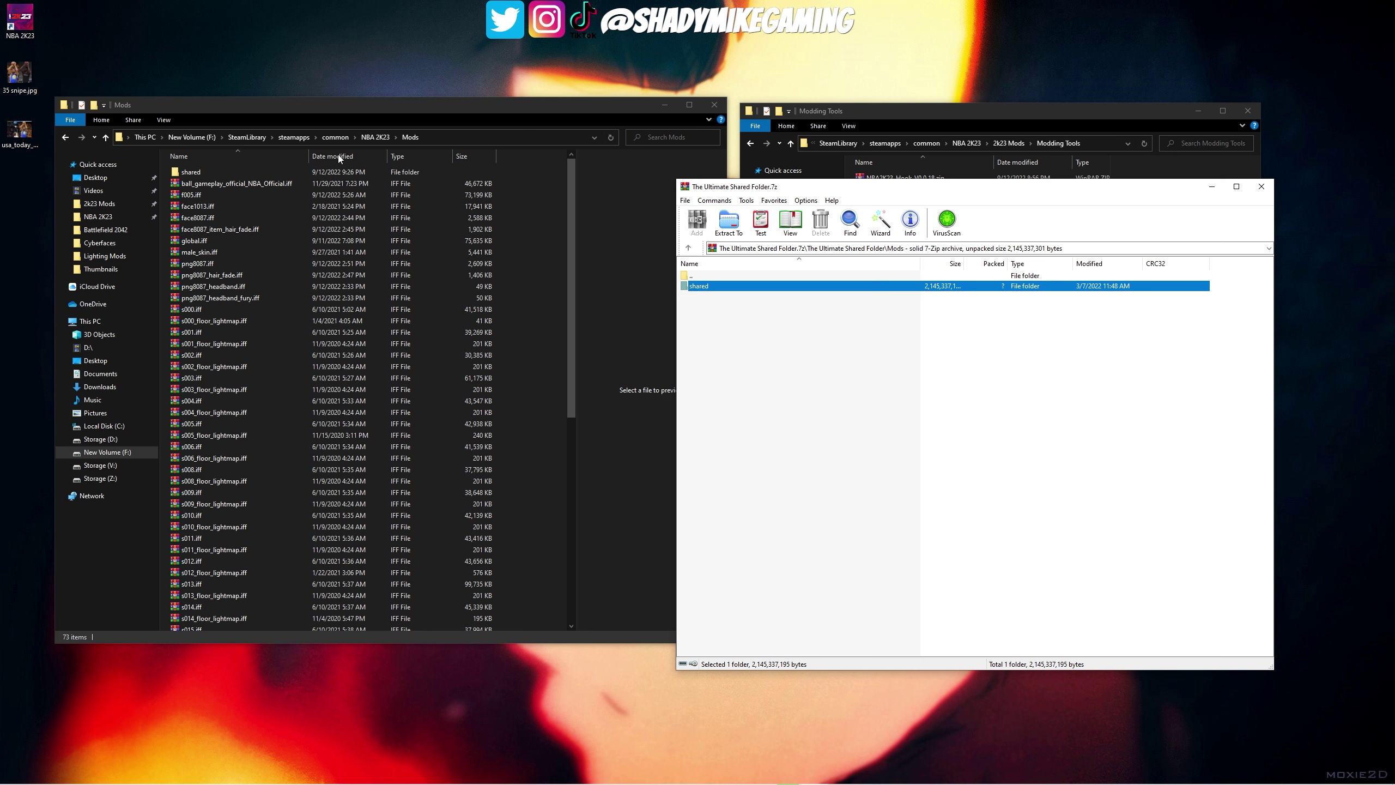
left_click(201, 174)
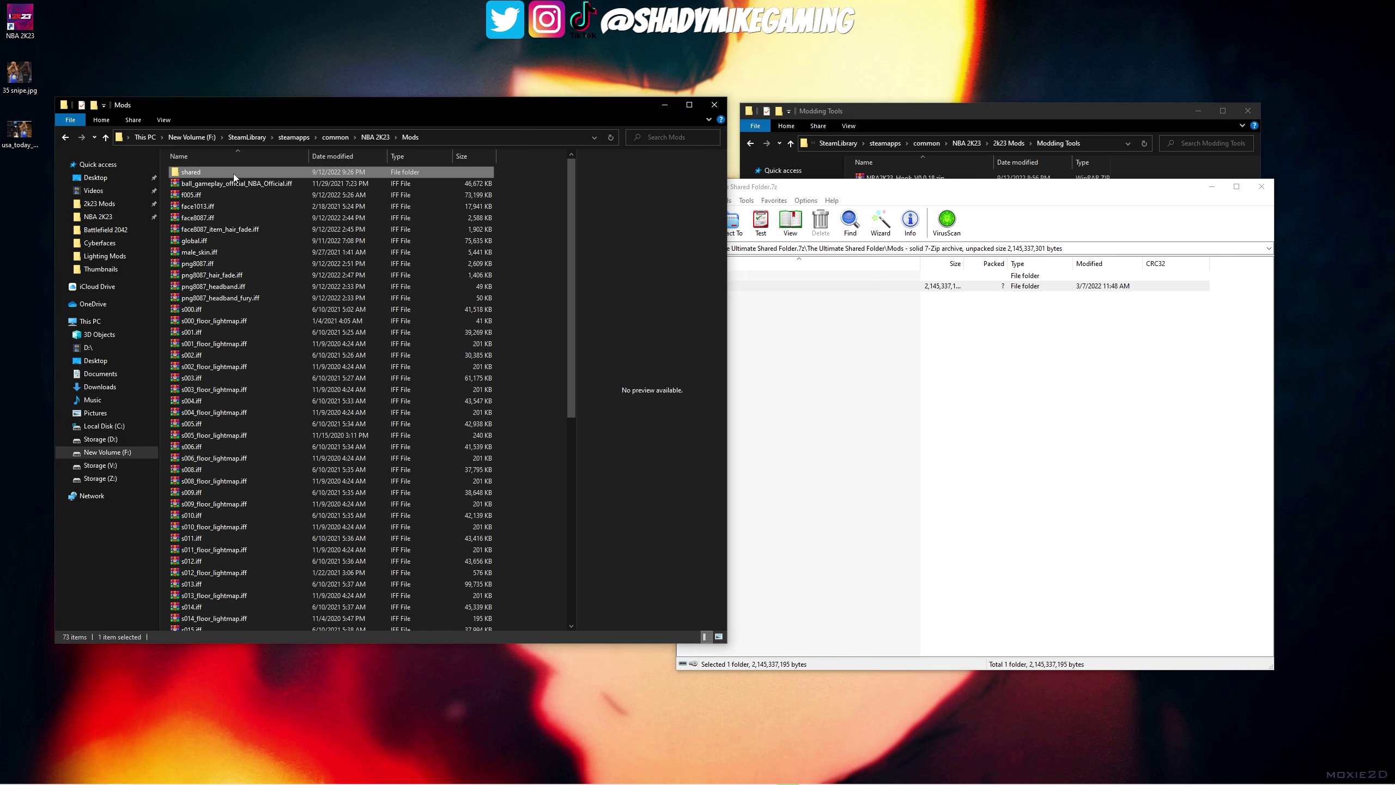
left_click(987, 399)
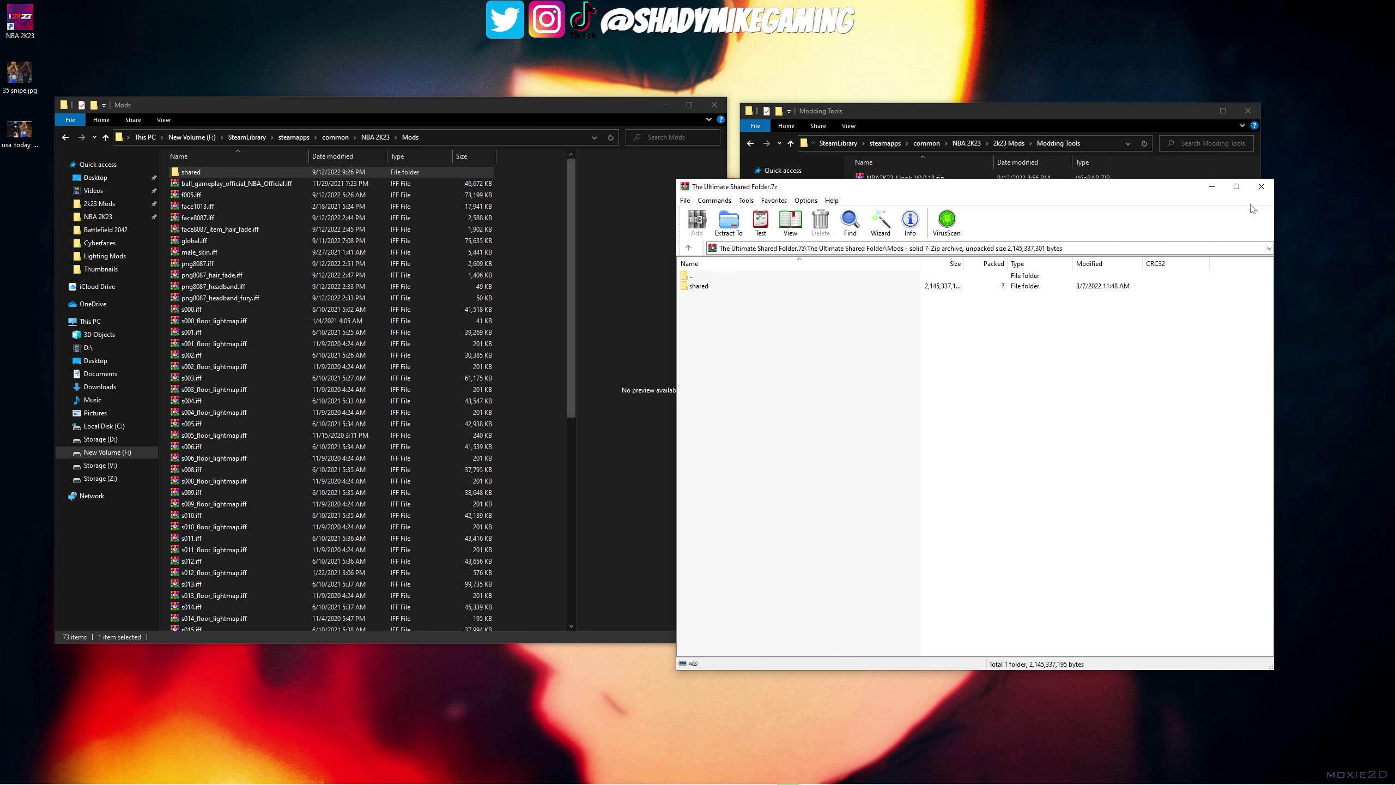
left_click(1260, 188)
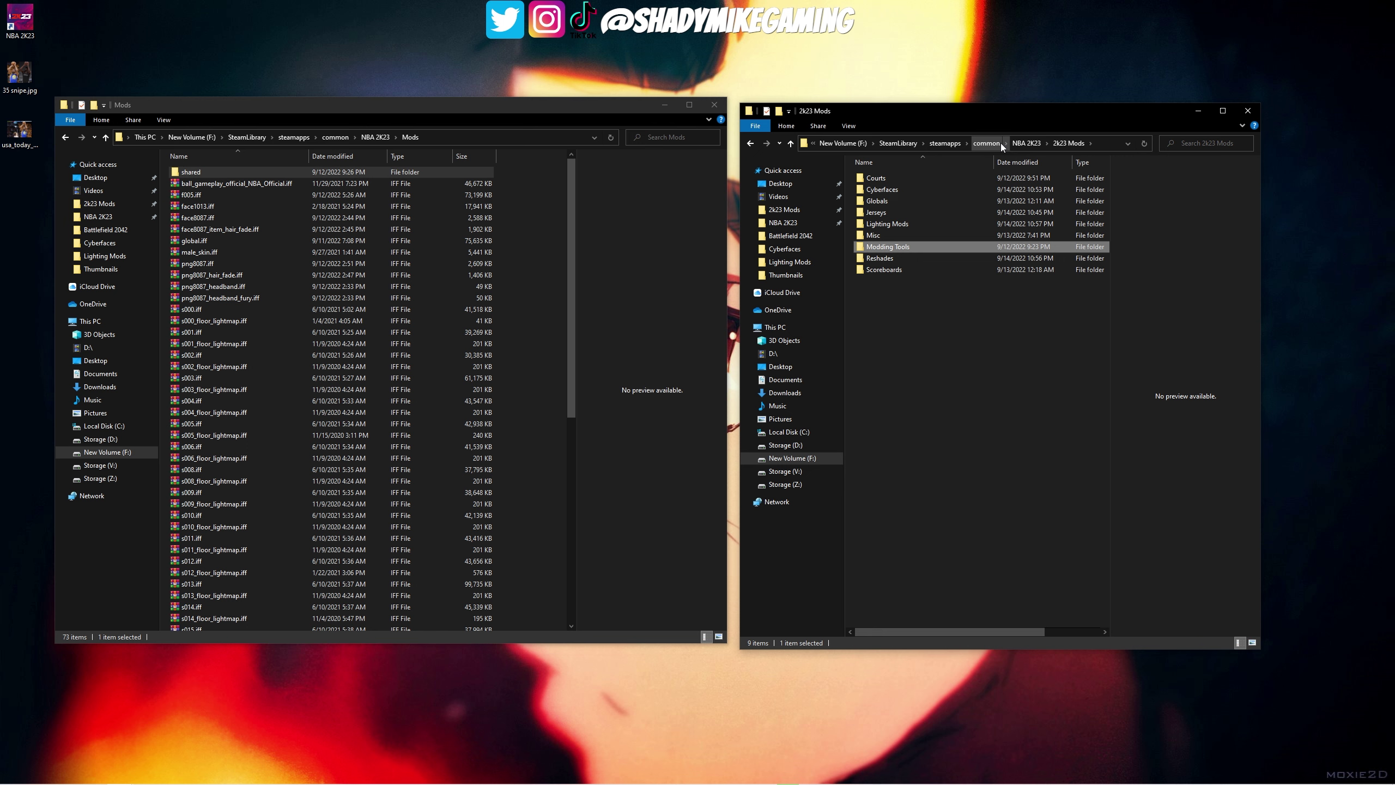
Open Ked's mashup global.rar from the Globals folder in 2k23 Mods
double_click(895, 202)
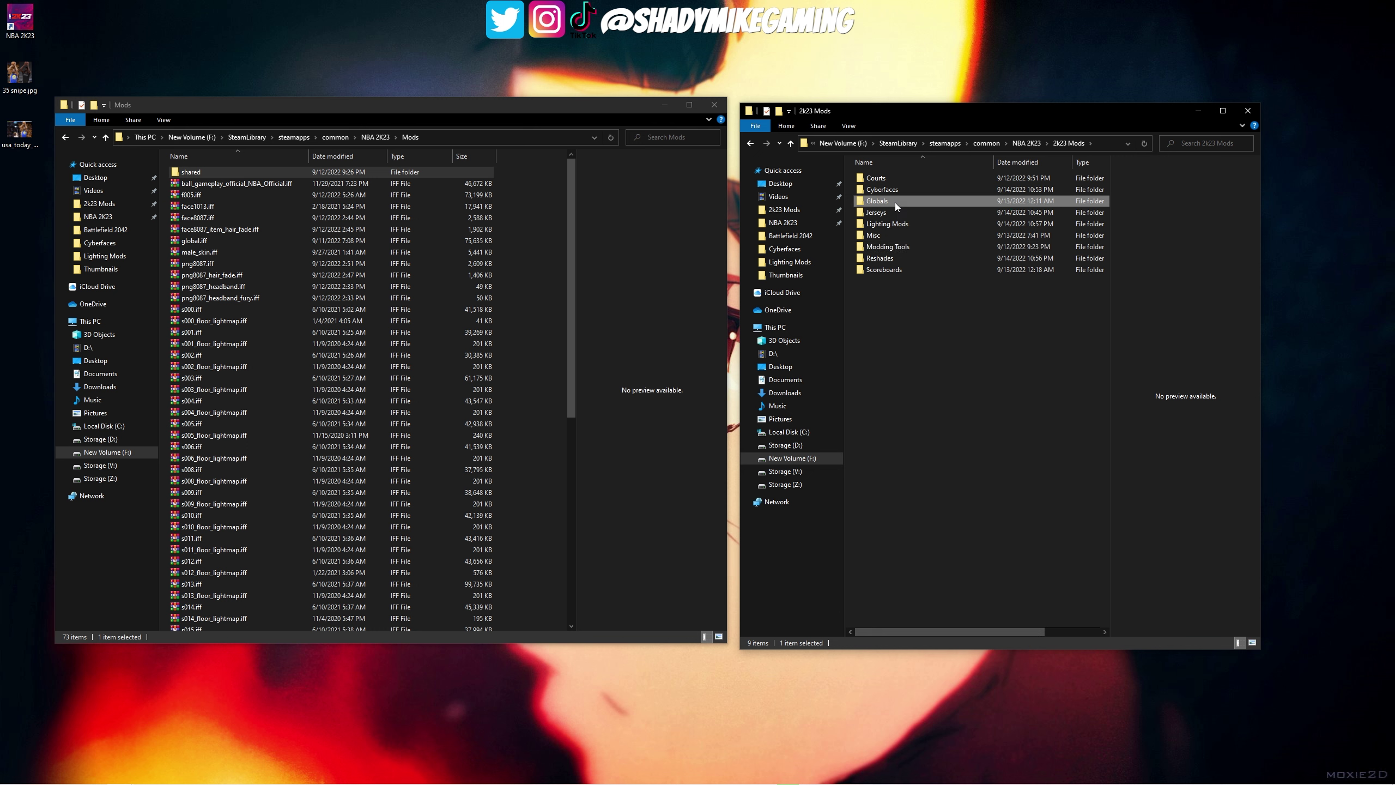
left_click(911, 191)
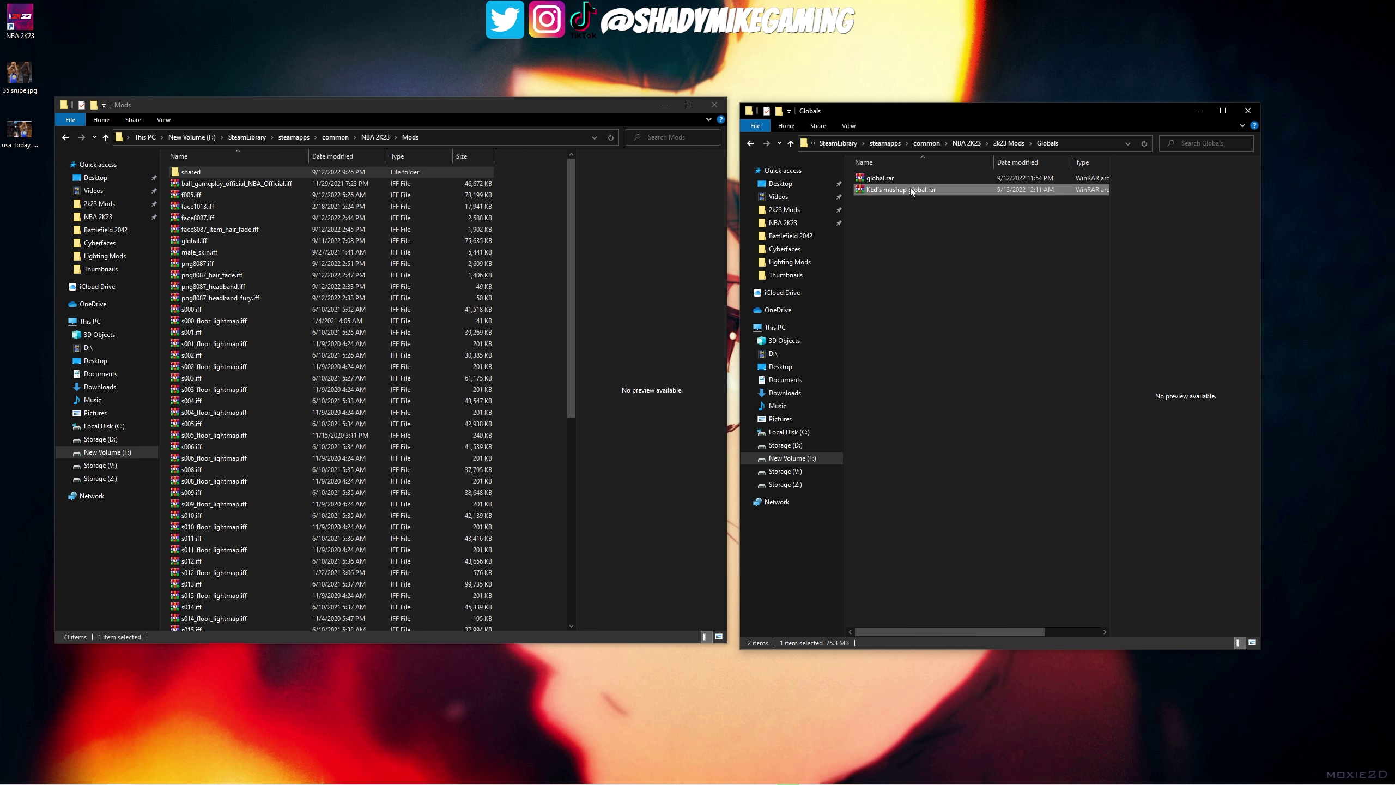
double_click(910, 189)
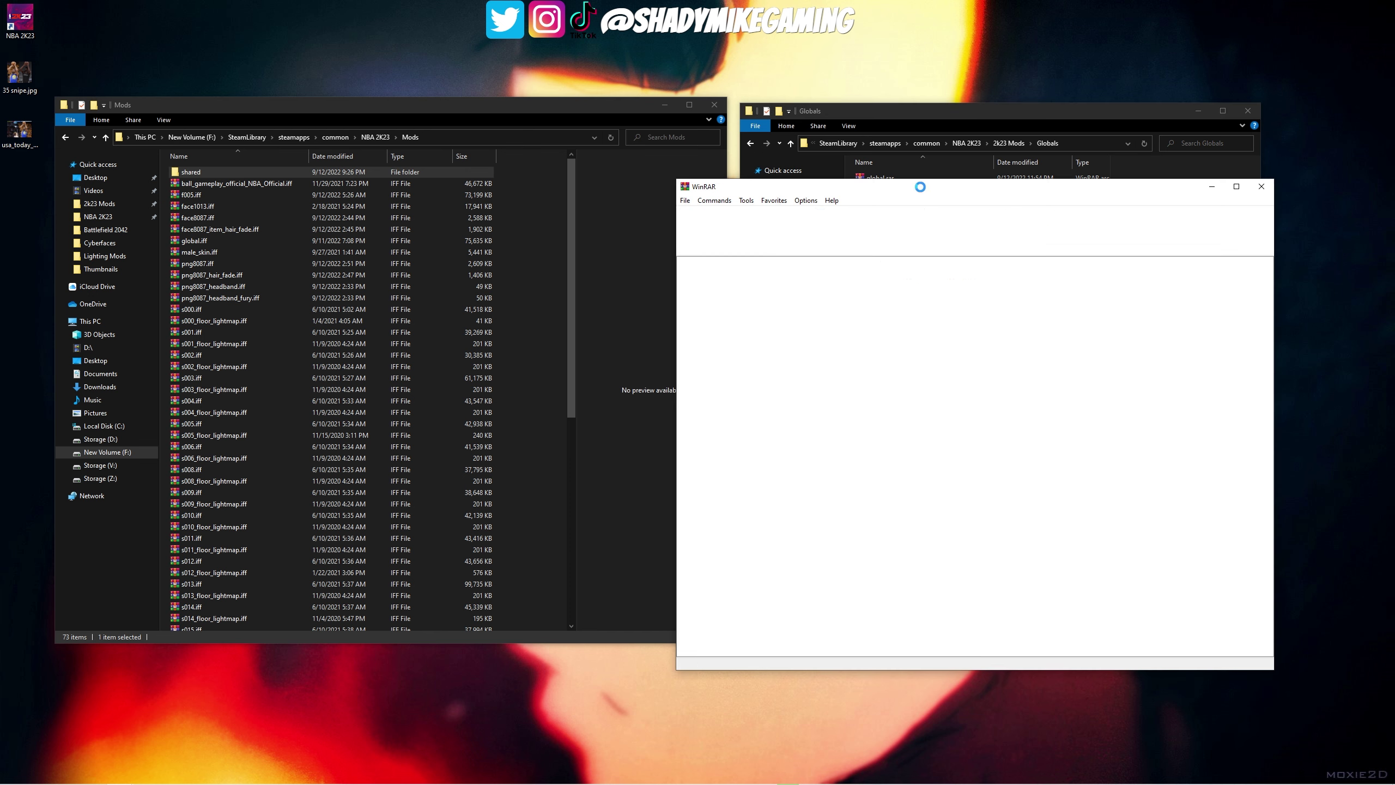
Extract global.iff and male_skin.iff from the archive into the game's Mods folder, replacing the existing files
left_click(723, 289)
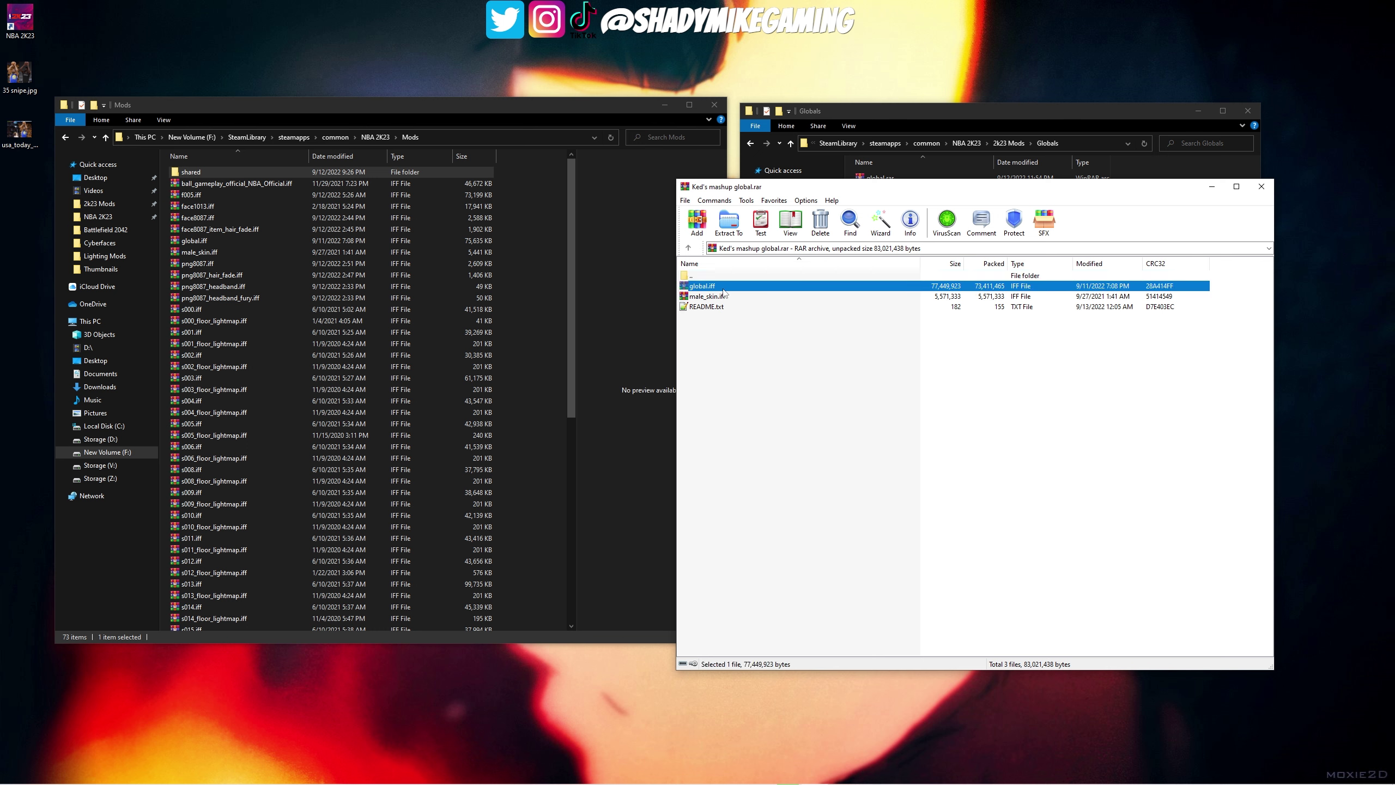
left_click(725, 296)
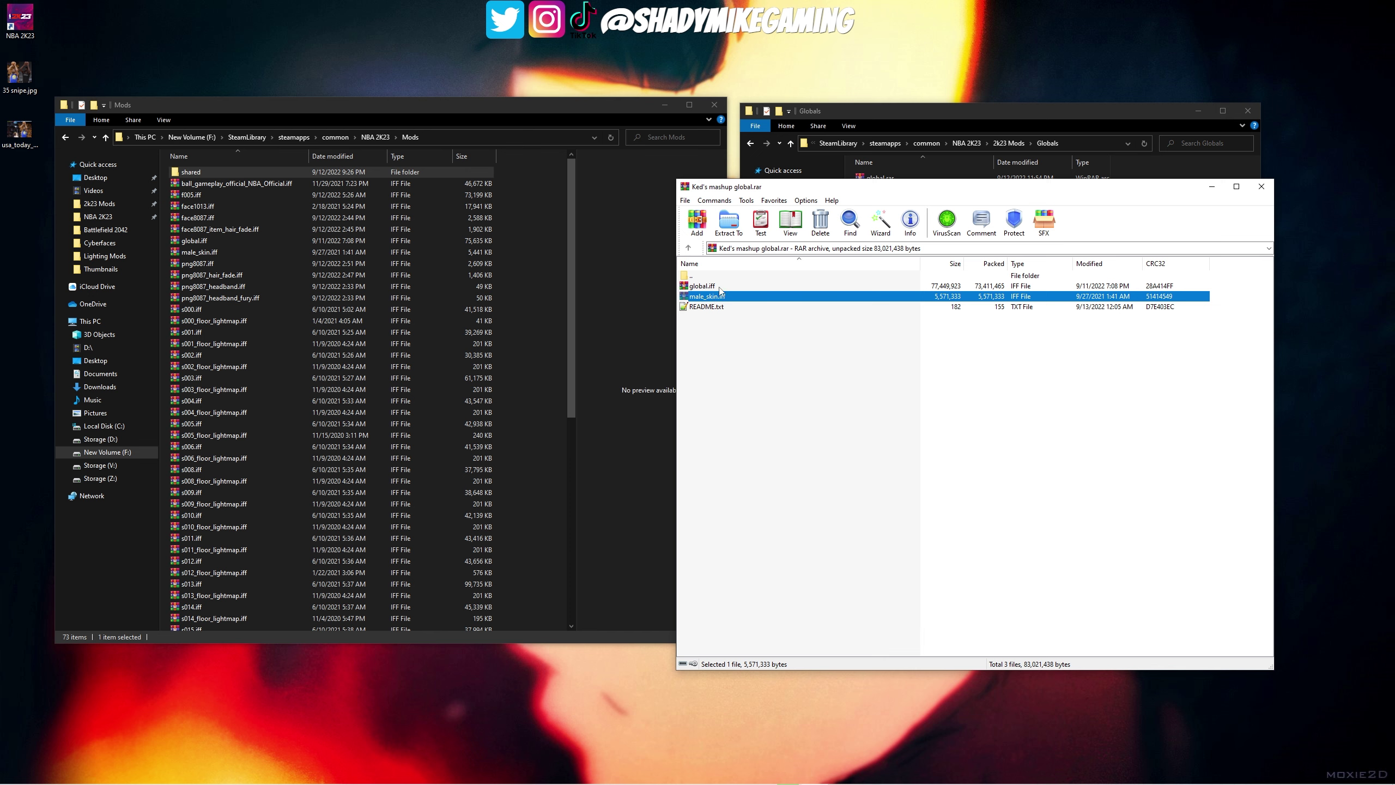
left_click(720, 289, "shift")
left_click_drag(776, 291, 546, 293)
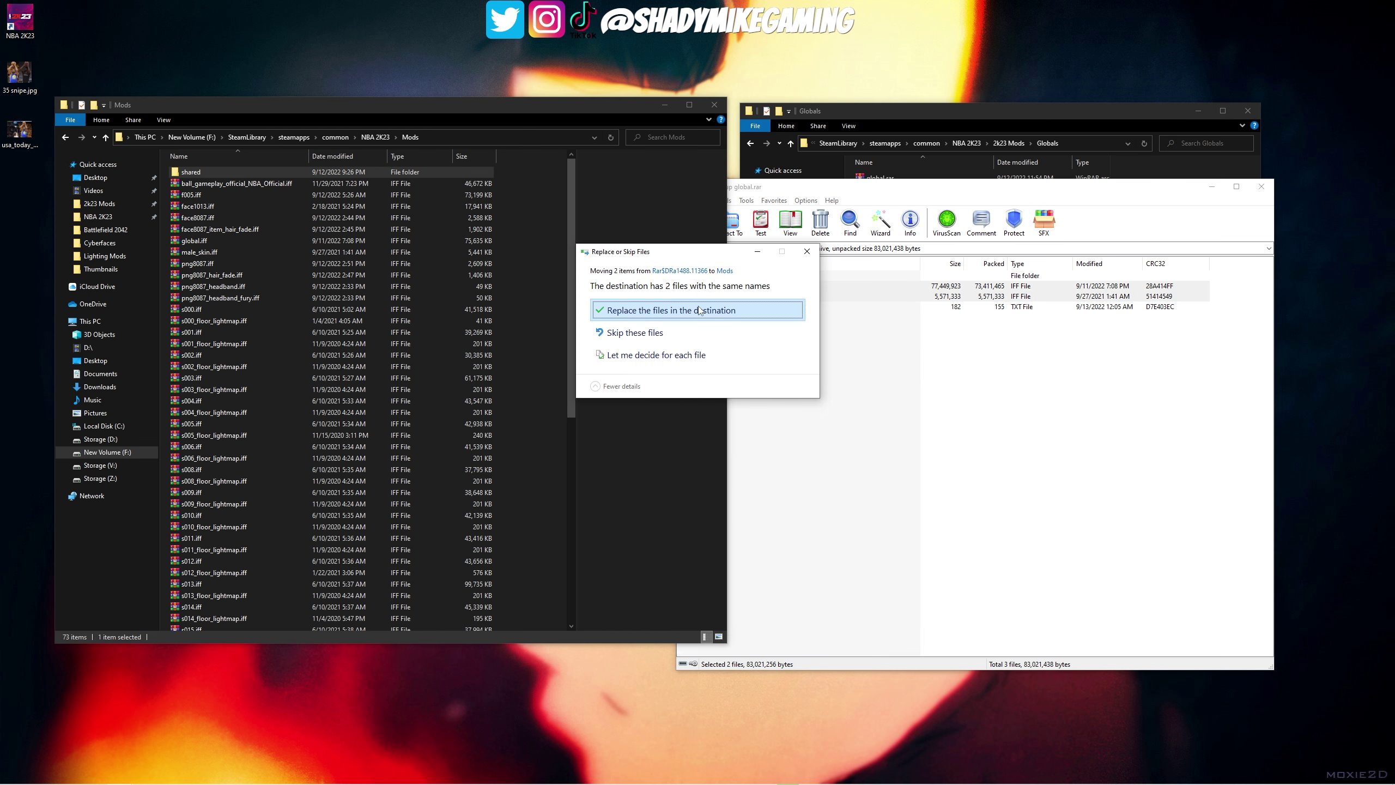
left_click(699, 311)
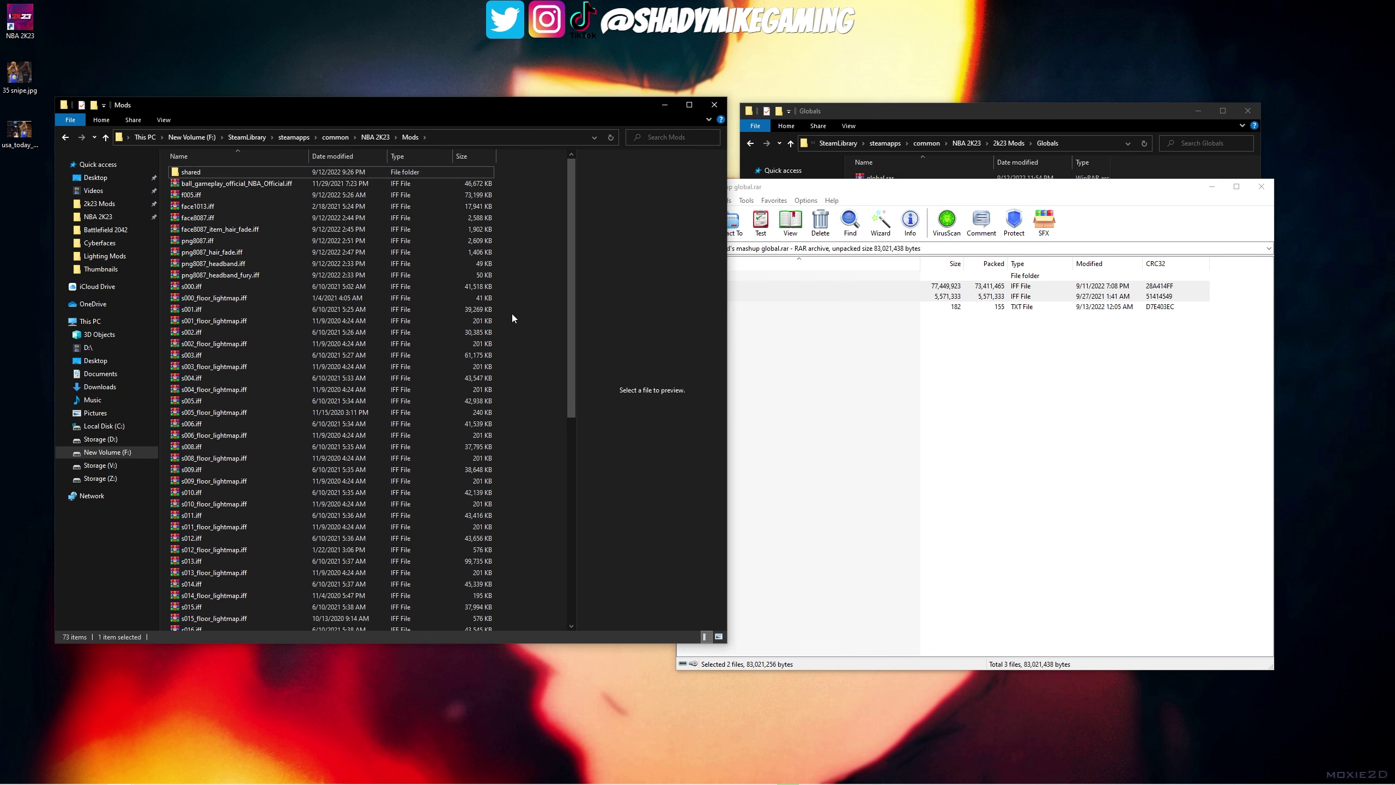
Check global.iff and male_skin.iff at the end of the Mods folder listing, and close the global archive
scroll(513, 315, "down", 10)
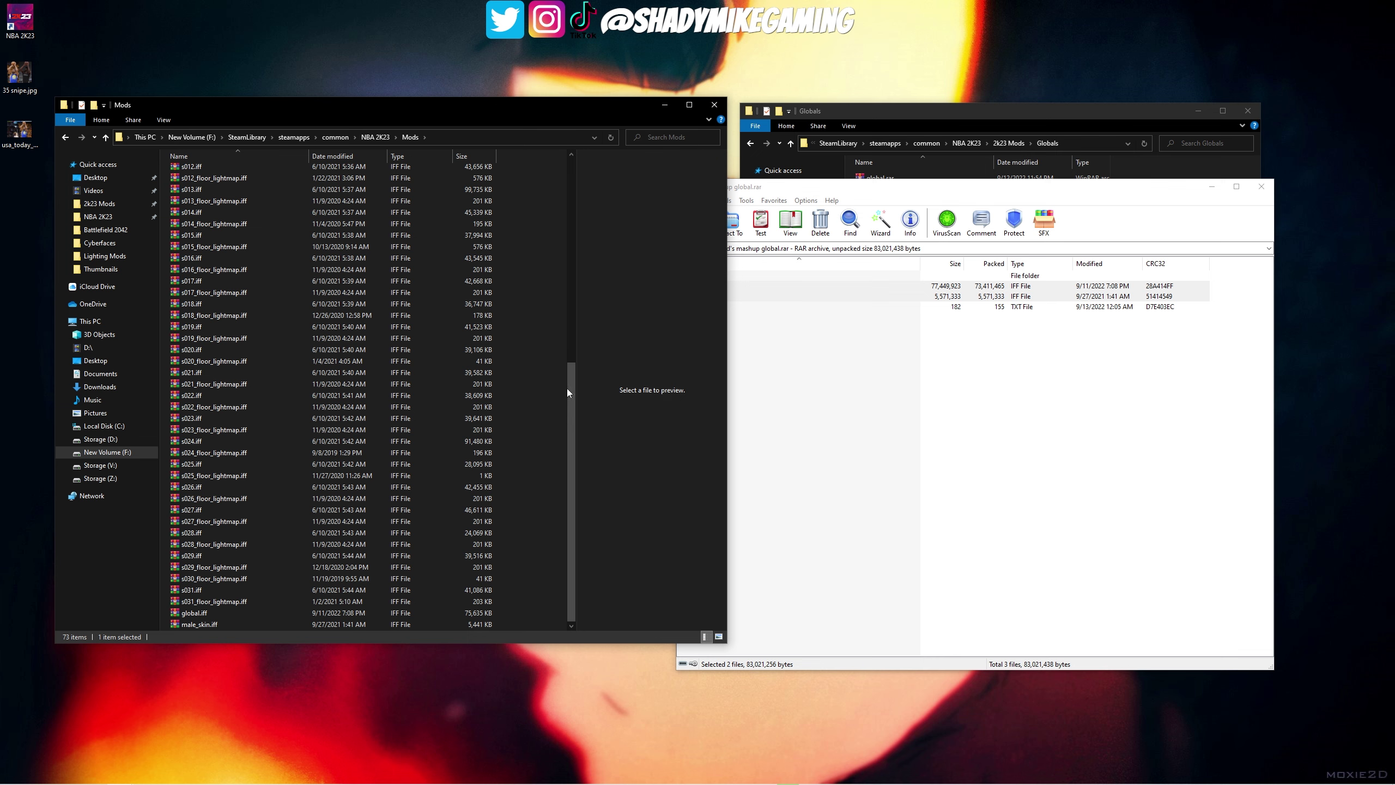
left_click_drag(568, 392, 599, 481)
left_click_drag(1069, 191, 1130, 177)
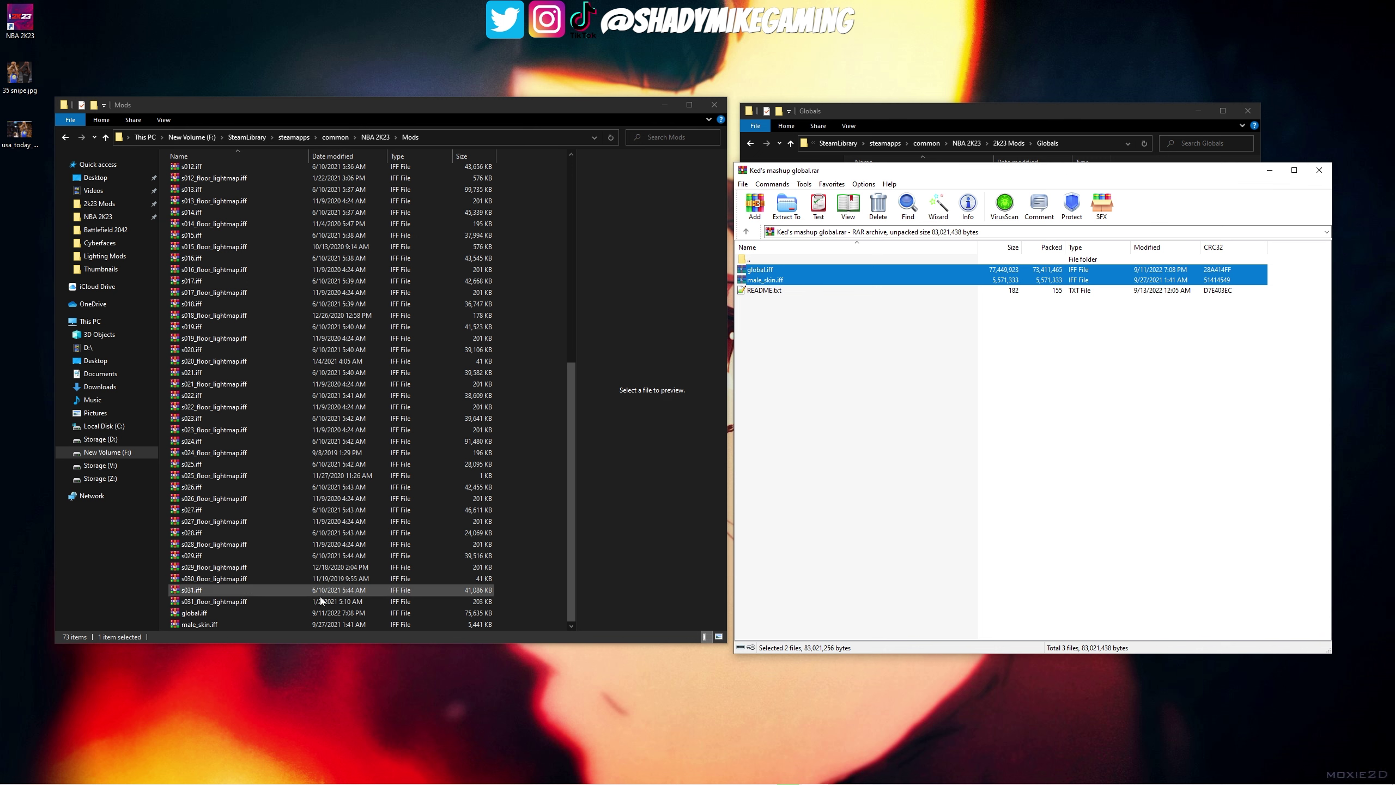
left_click(187, 625)
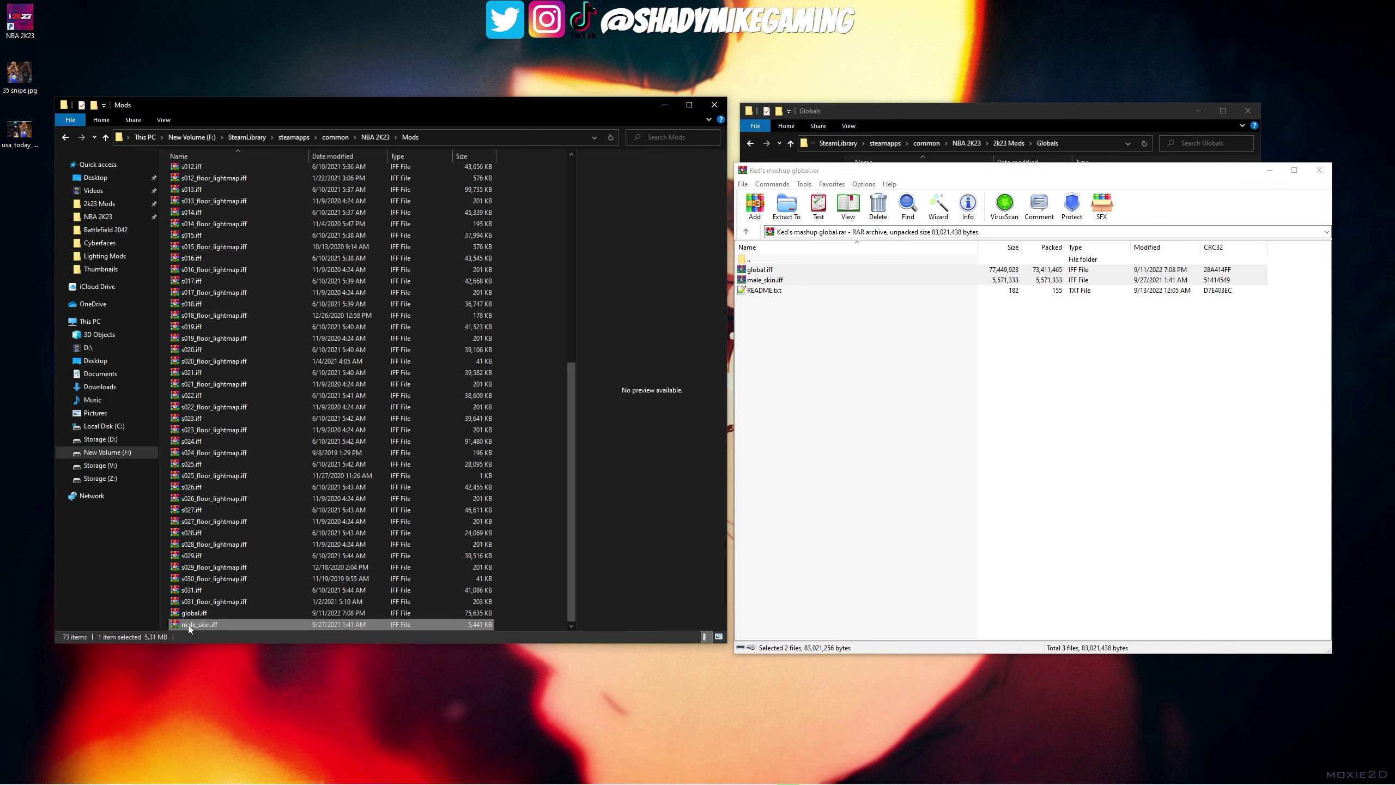
left_click(193, 613)
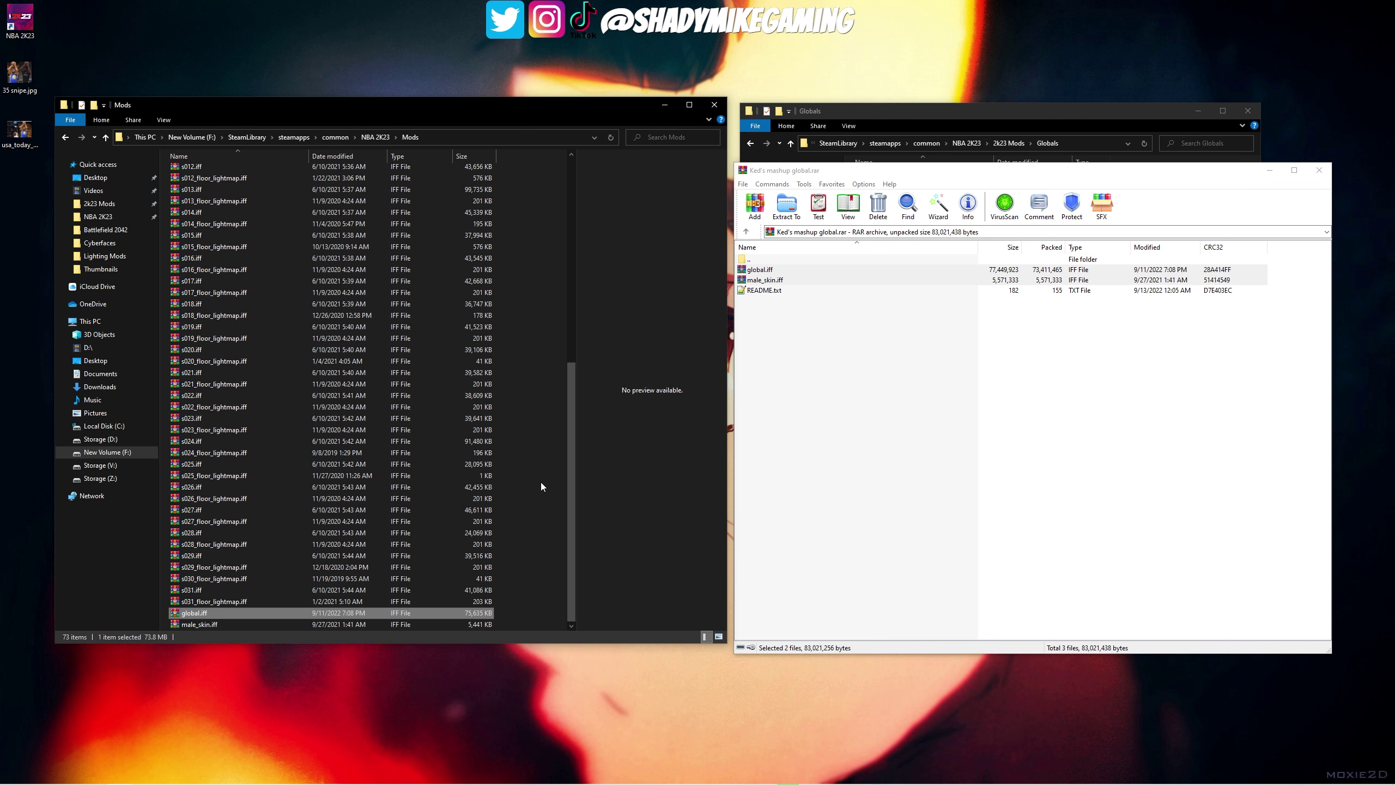
left_click(629, 695)
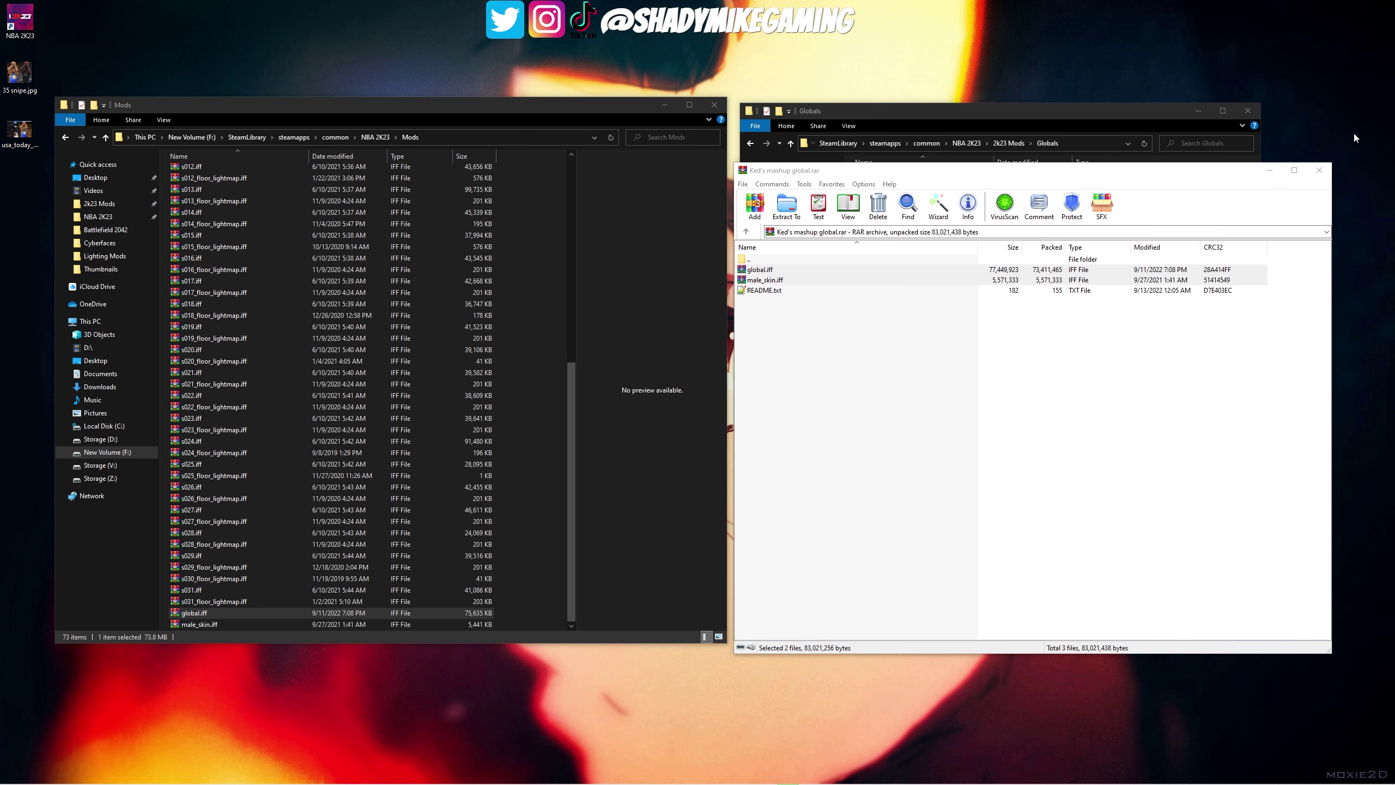
left_click(1328, 169)
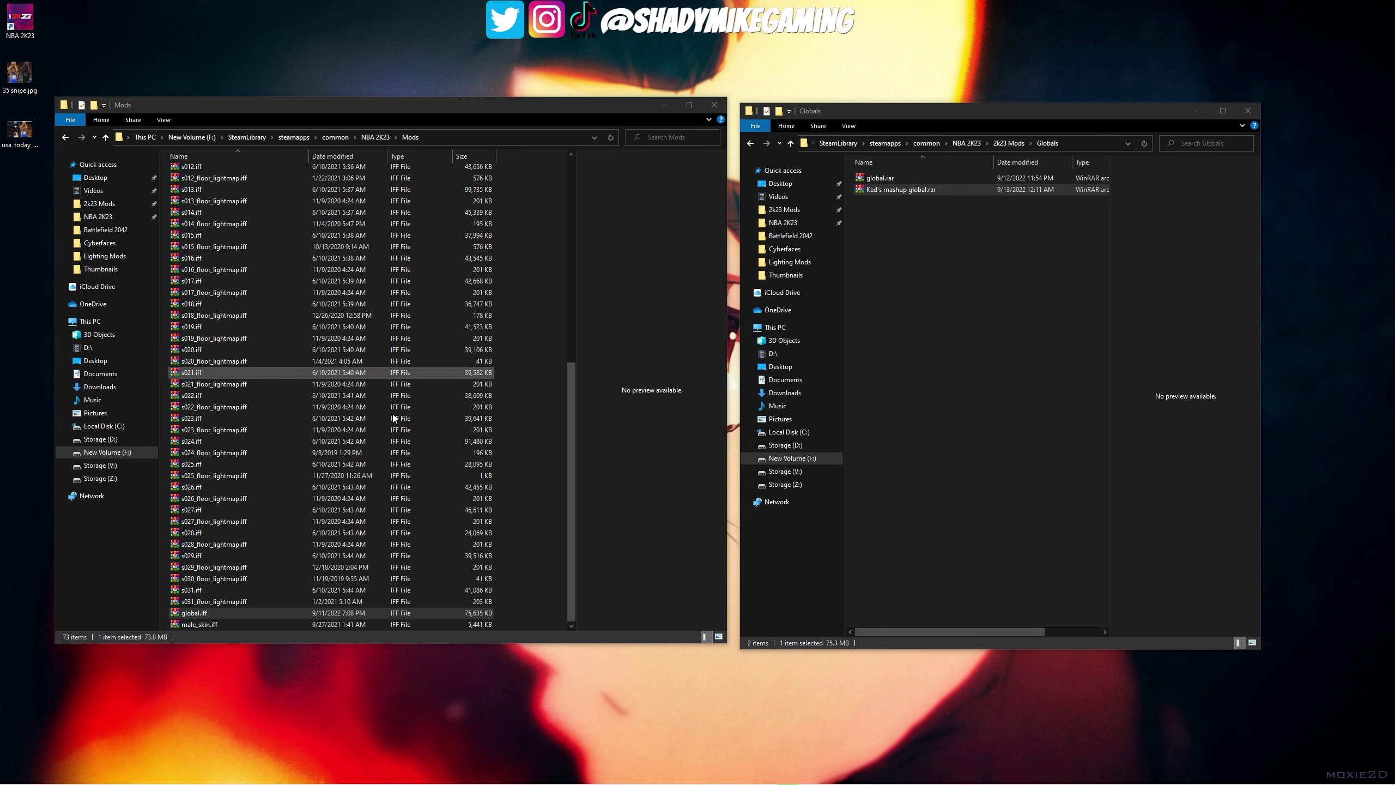
Switch to Discord, open the shadys-mods channel and preview the image in the post on Zurci's Edit Player lighting
left_click(440, 774)
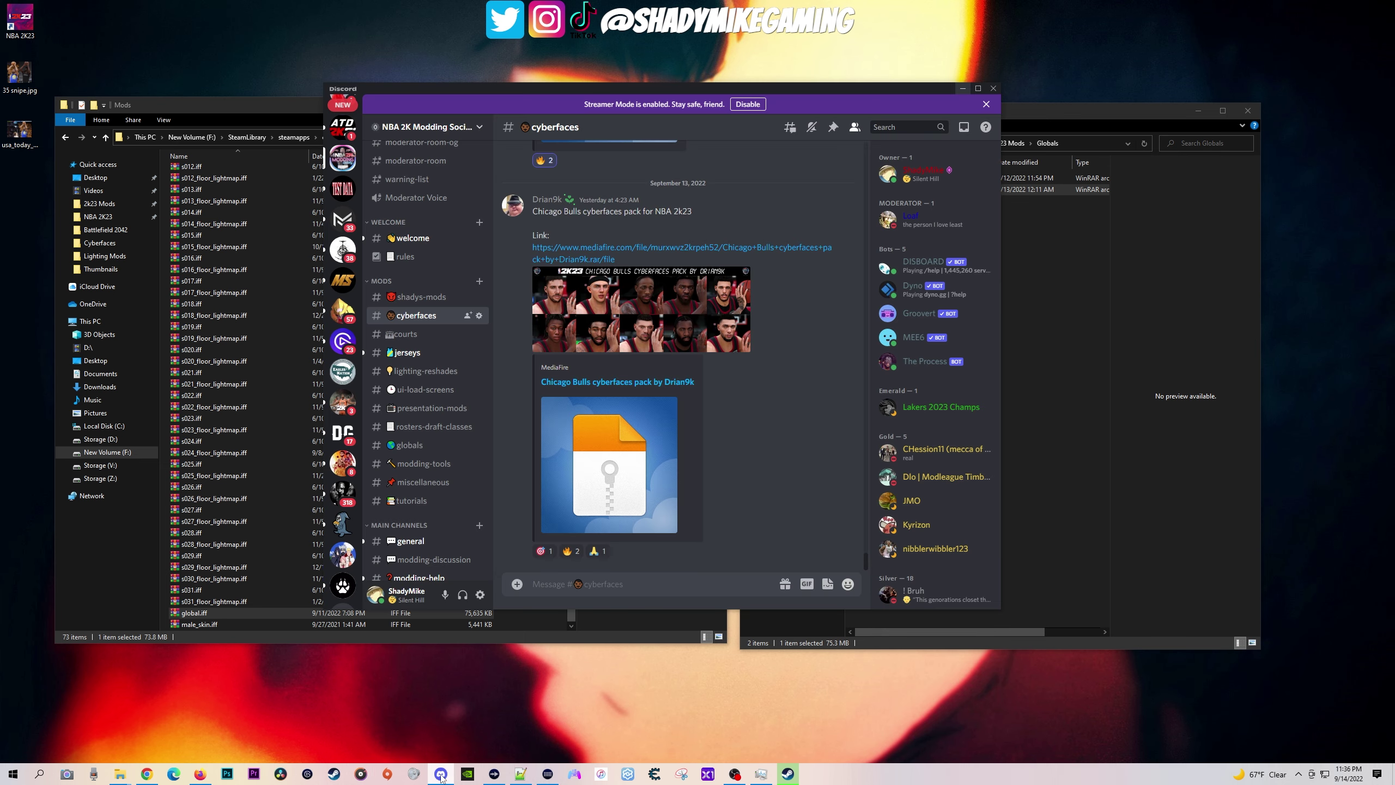
left_click(977, 89)
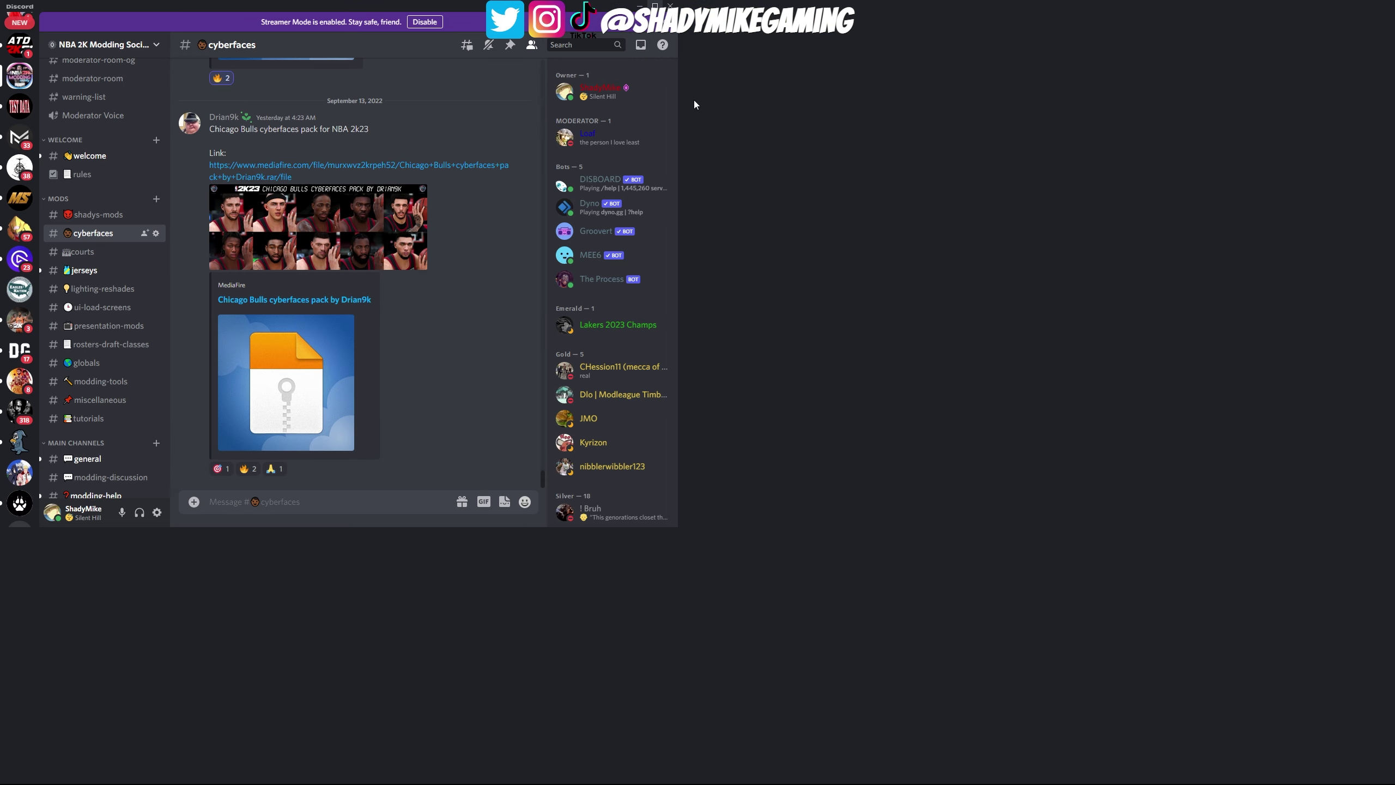
scroll(85, 350, "up", 1)
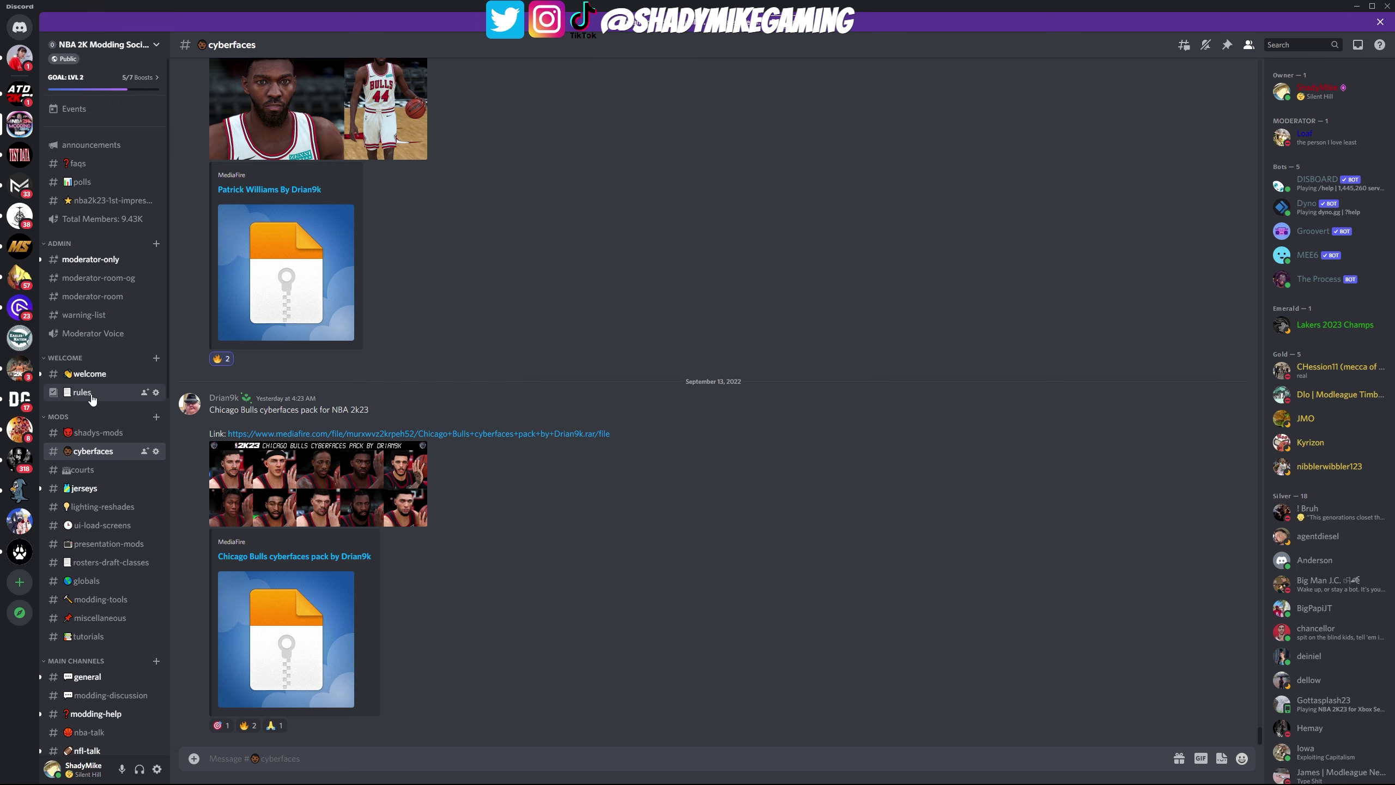
left_click(94, 434)
scroll(552, 542, "down", 15)
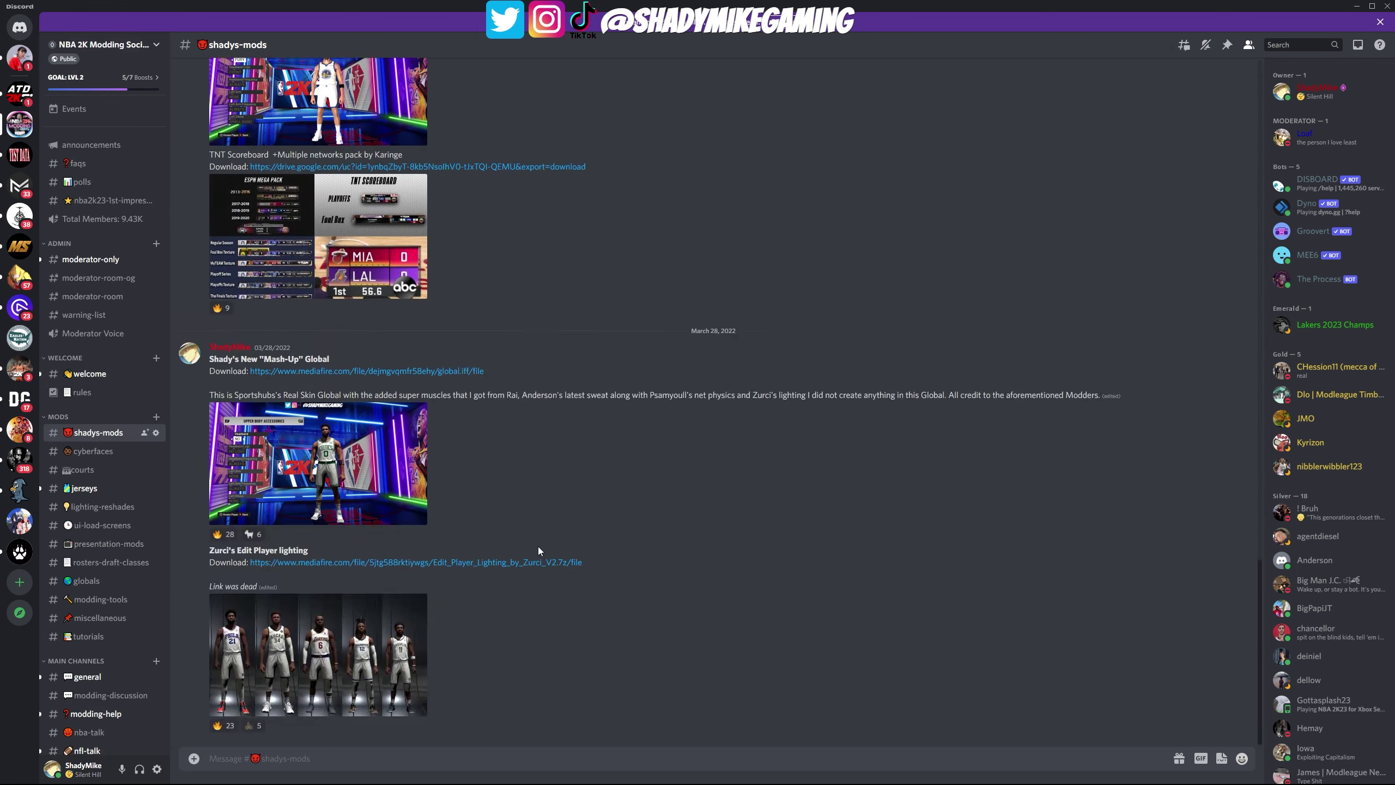
left_click(312, 645)
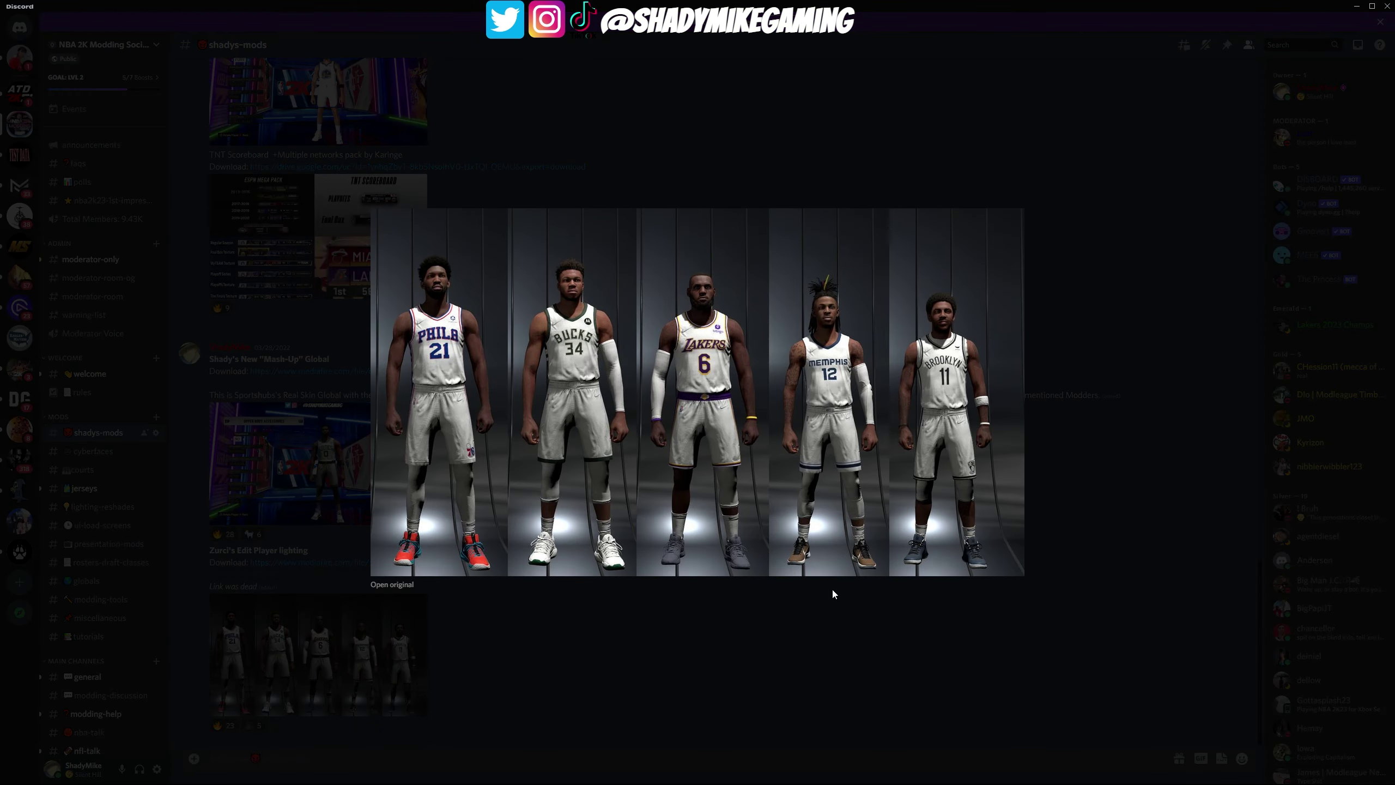
left_click(639, 630)
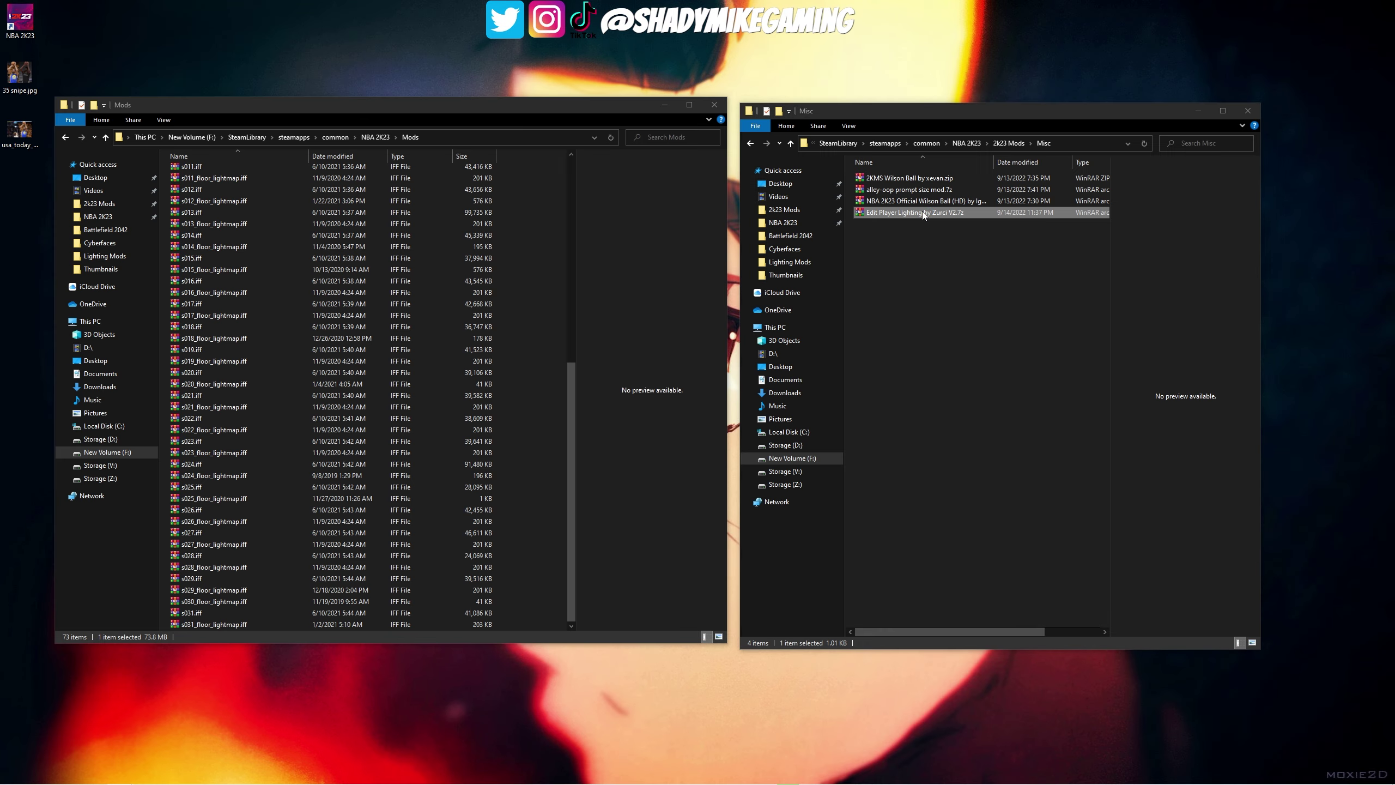
Open Edit Player Lighting by Zurci V2.7z from the Misc folder and select lightrig_createplayer.SCNE
double_click(922, 212)
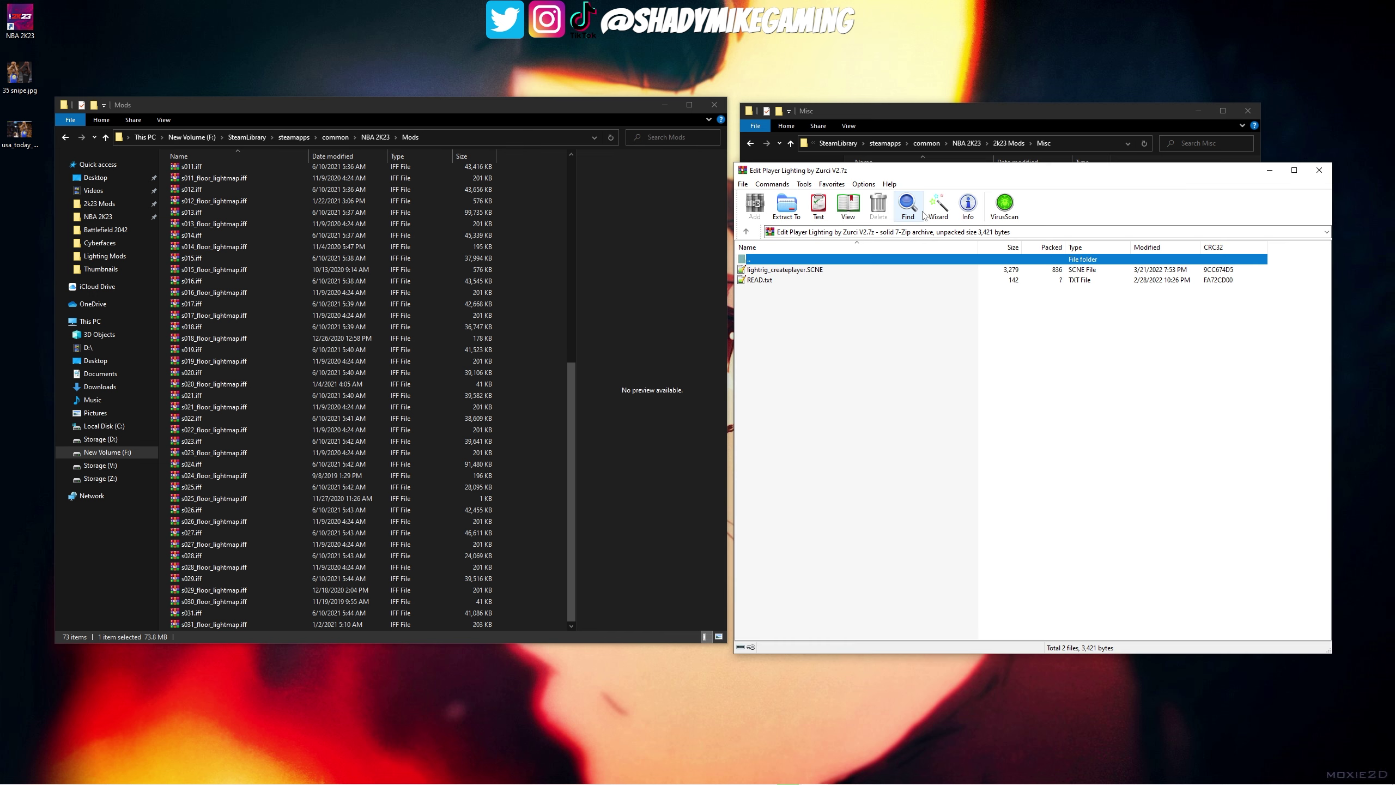
left_click(794, 270)
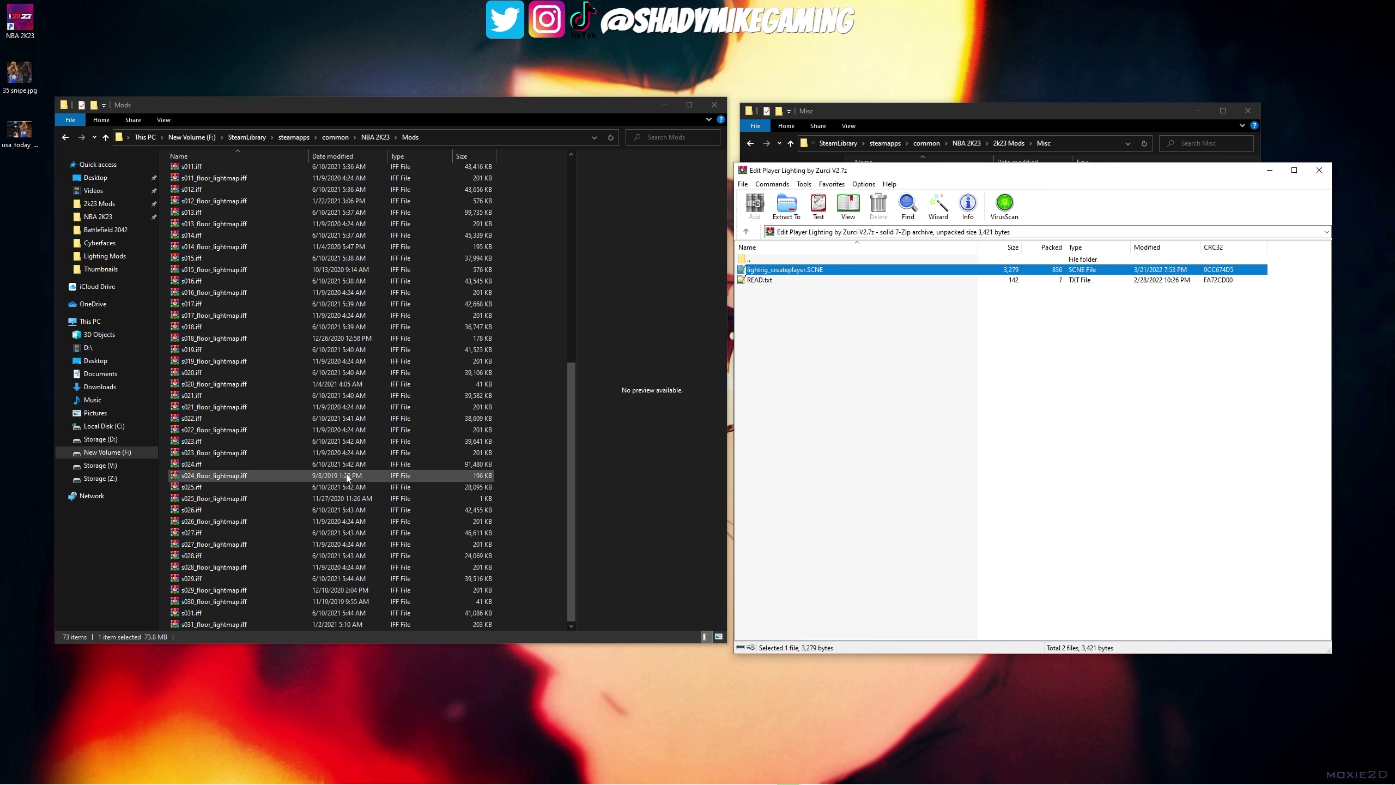
left_click(658, 432)
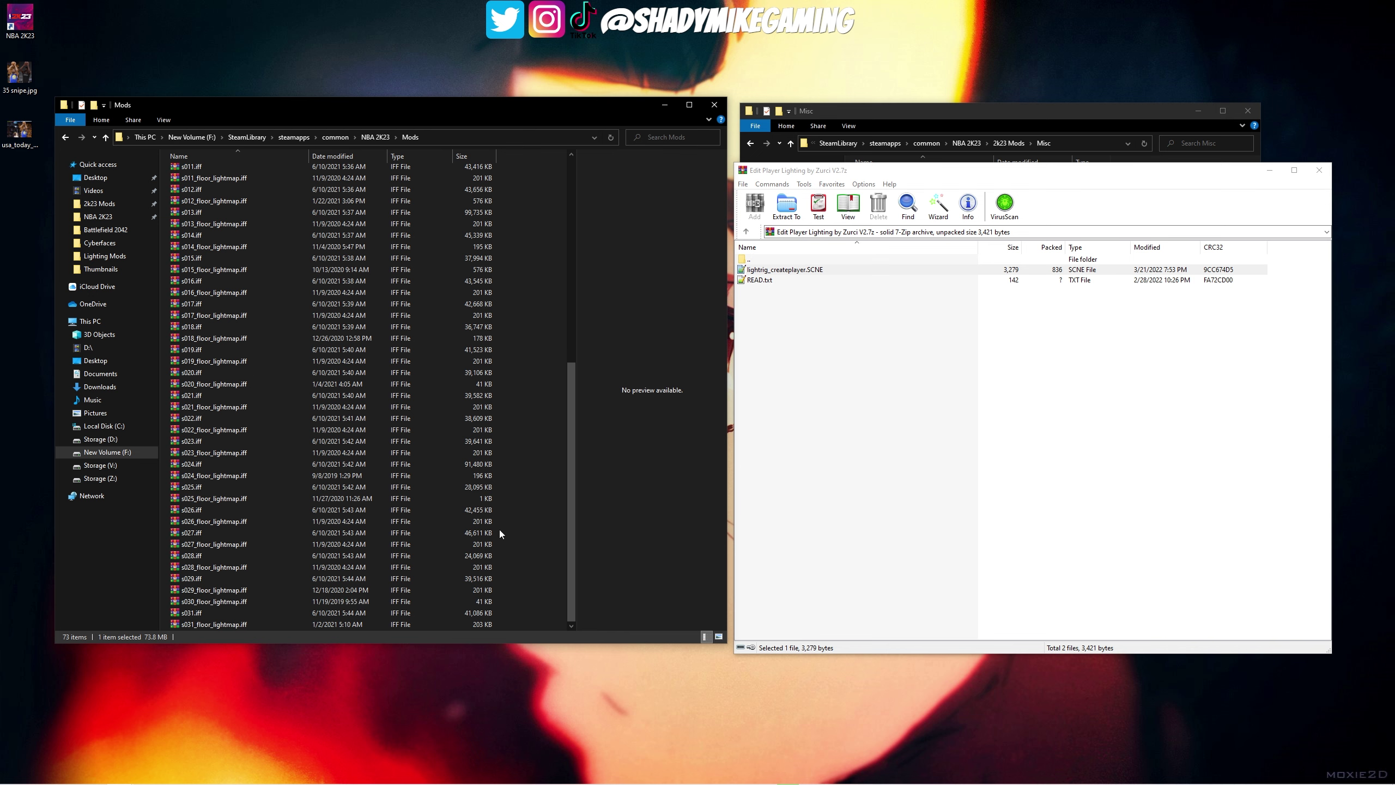
Open global.iff from the game's Mods folder as an archive and place its window beside the lighting archive
scroll(500, 529, "up", 9)
left_click(207, 176)
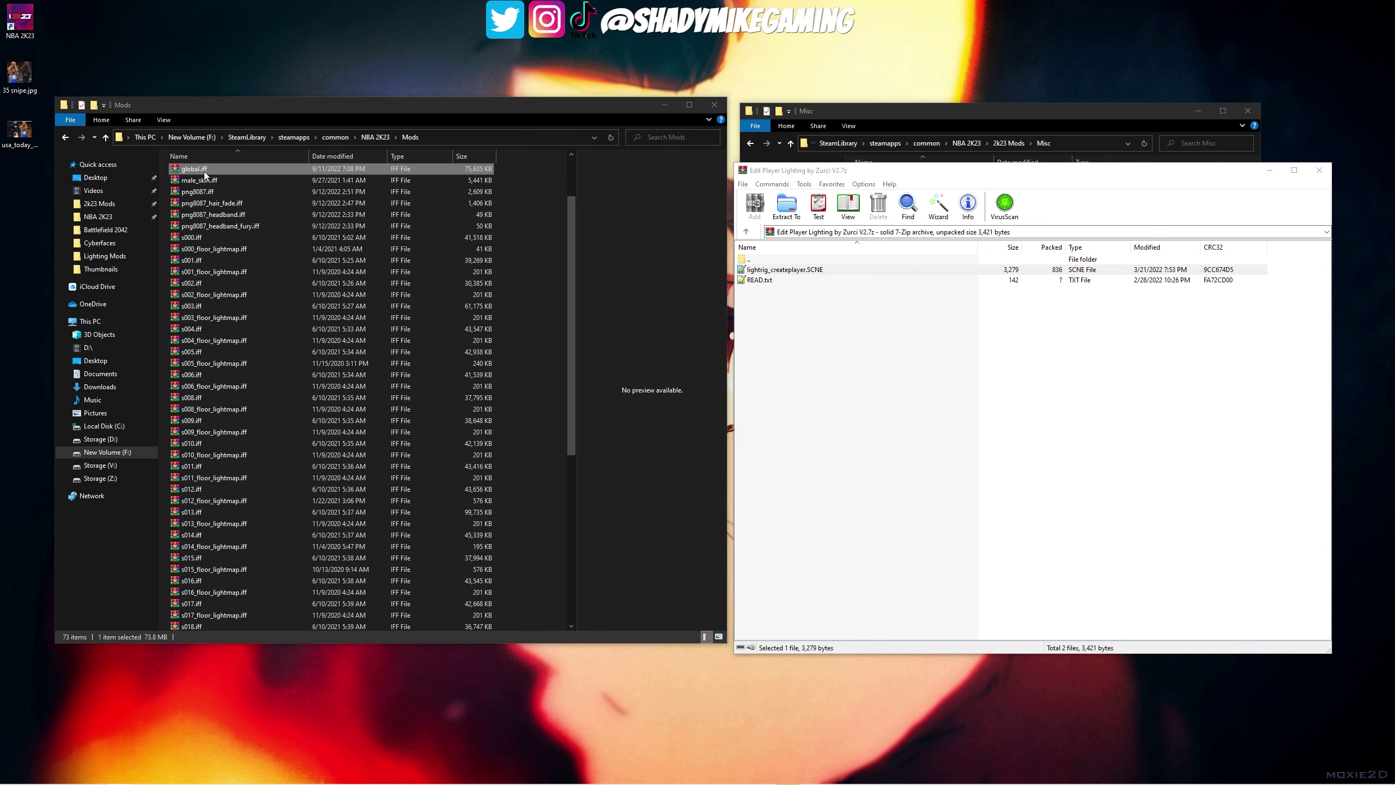
double_click(205, 170)
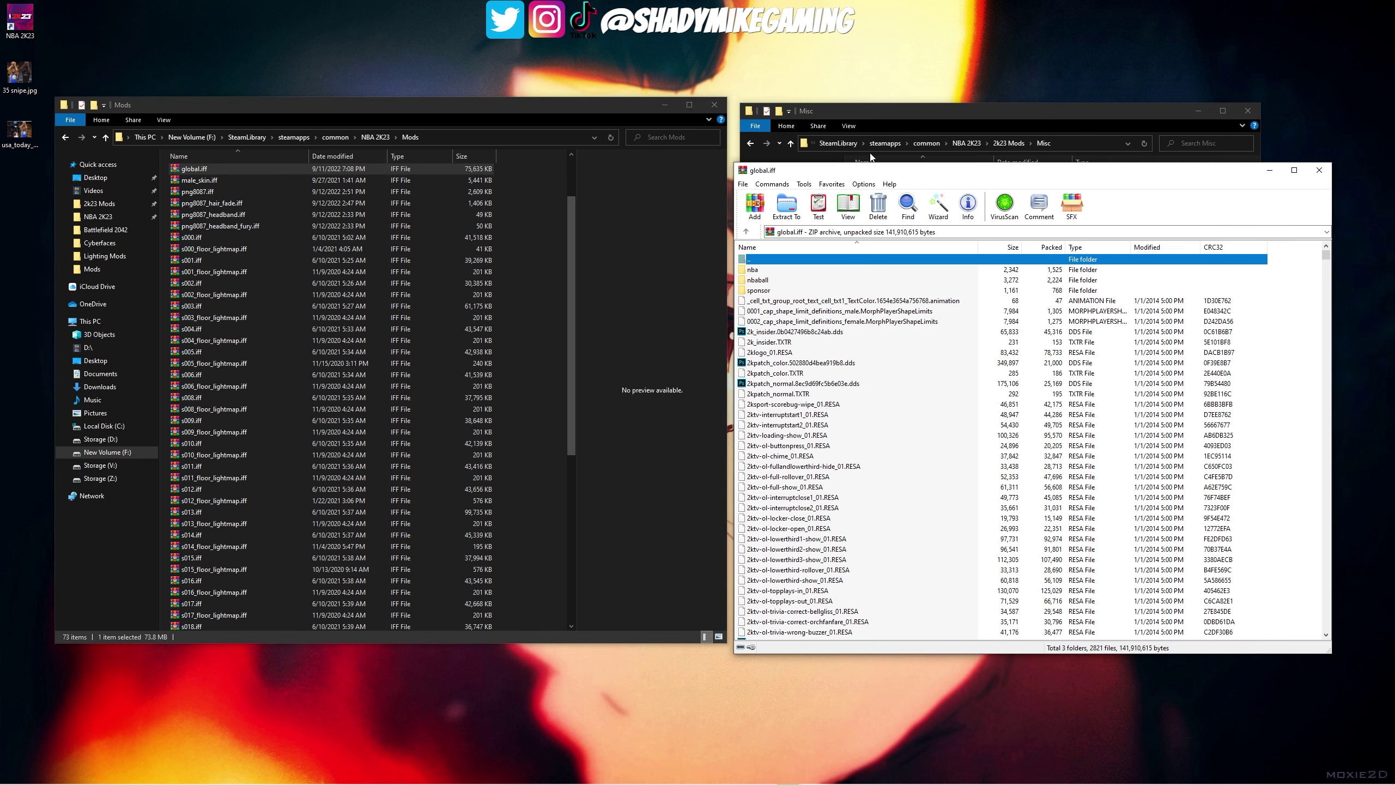
left_click_drag(939, 174, 343, 122)
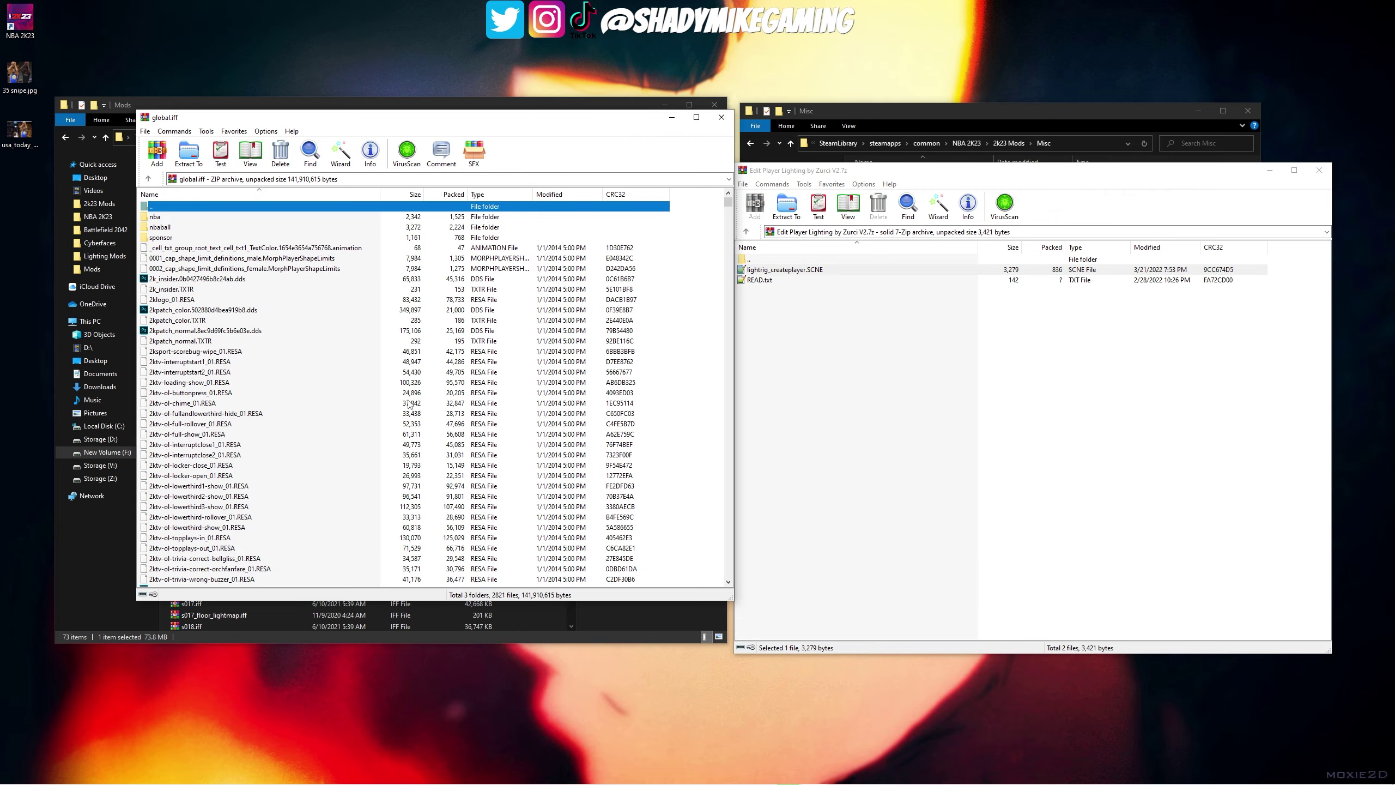
Add lightrig_createplayer.SCNE from the lighting archive to global.iff, then close the global.iff archive
scroll(487, 420, "down", 15)
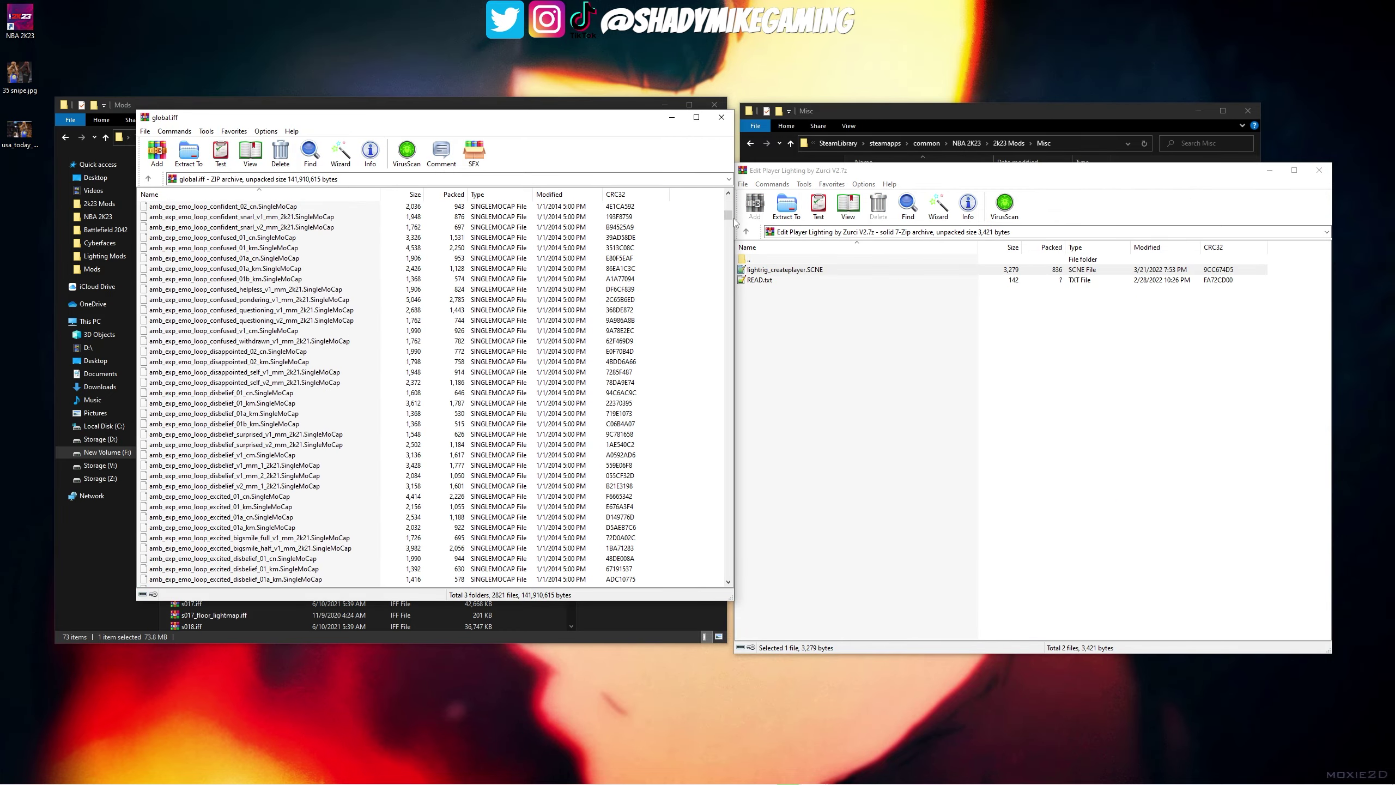
left_click_drag(728, 213, 728, 424)
scroll(710, 498, "up", 20)
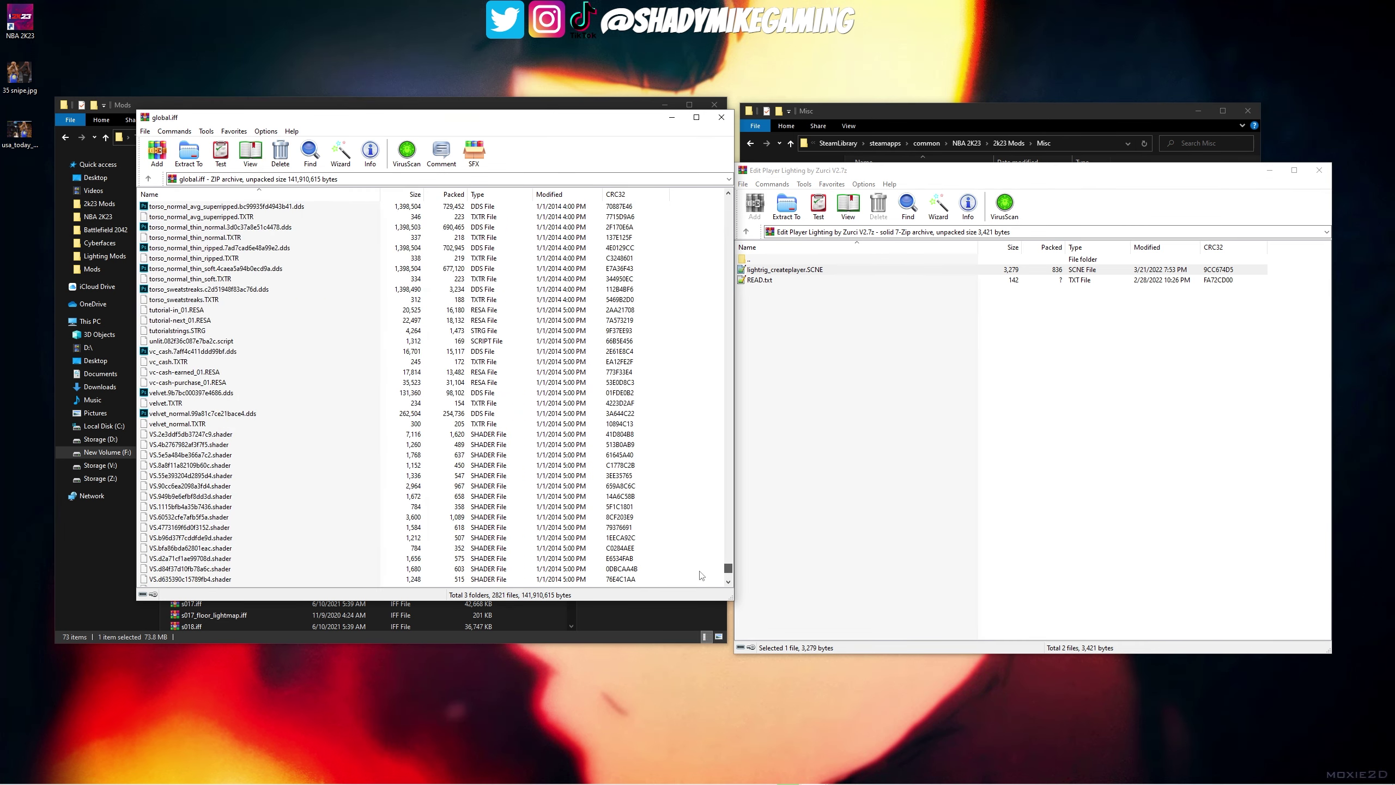
left_click(691, 205)
scroll(691, 204, "down", 15)
left_click(793, 332)
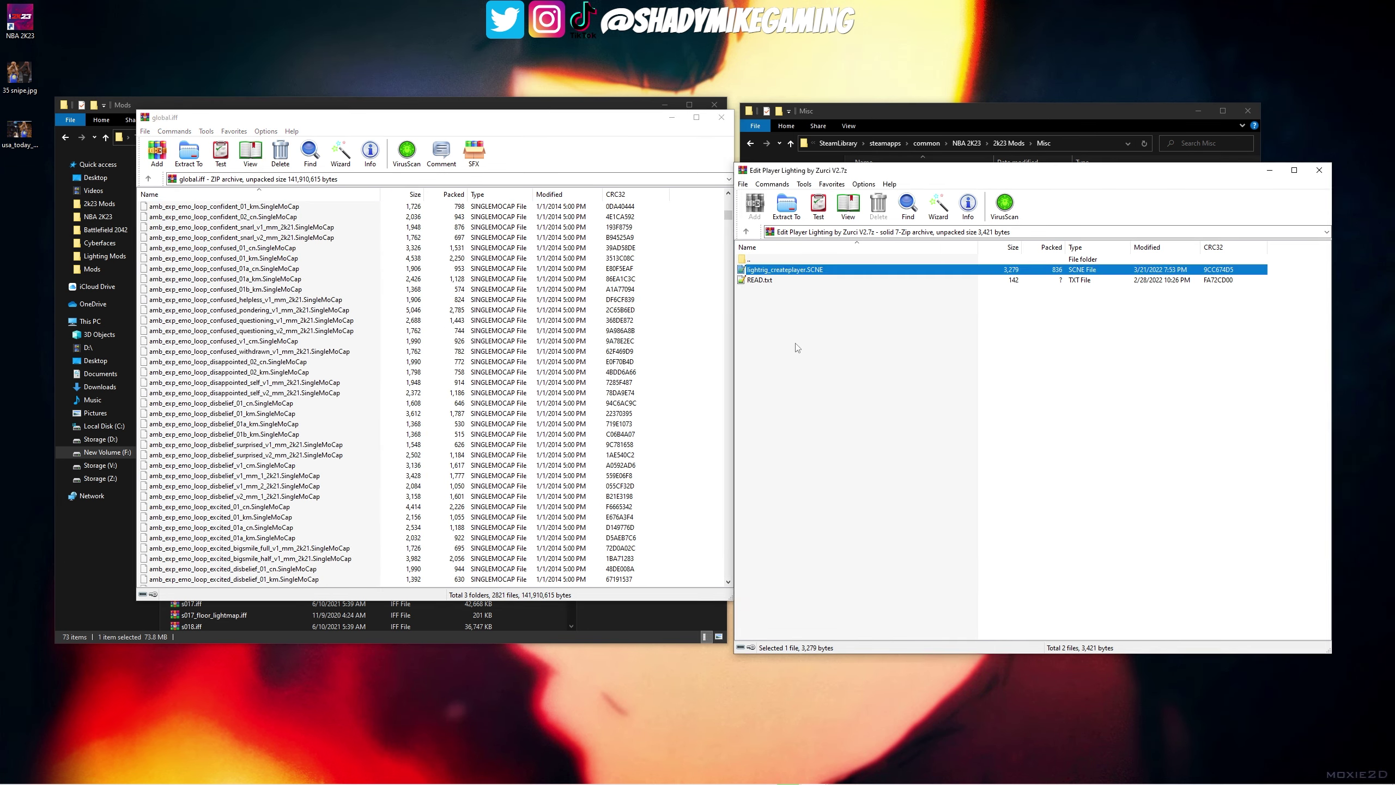
left_click(798, 273)
left_click_drag(814, 274, 694, 285)
left_click(723, 497)
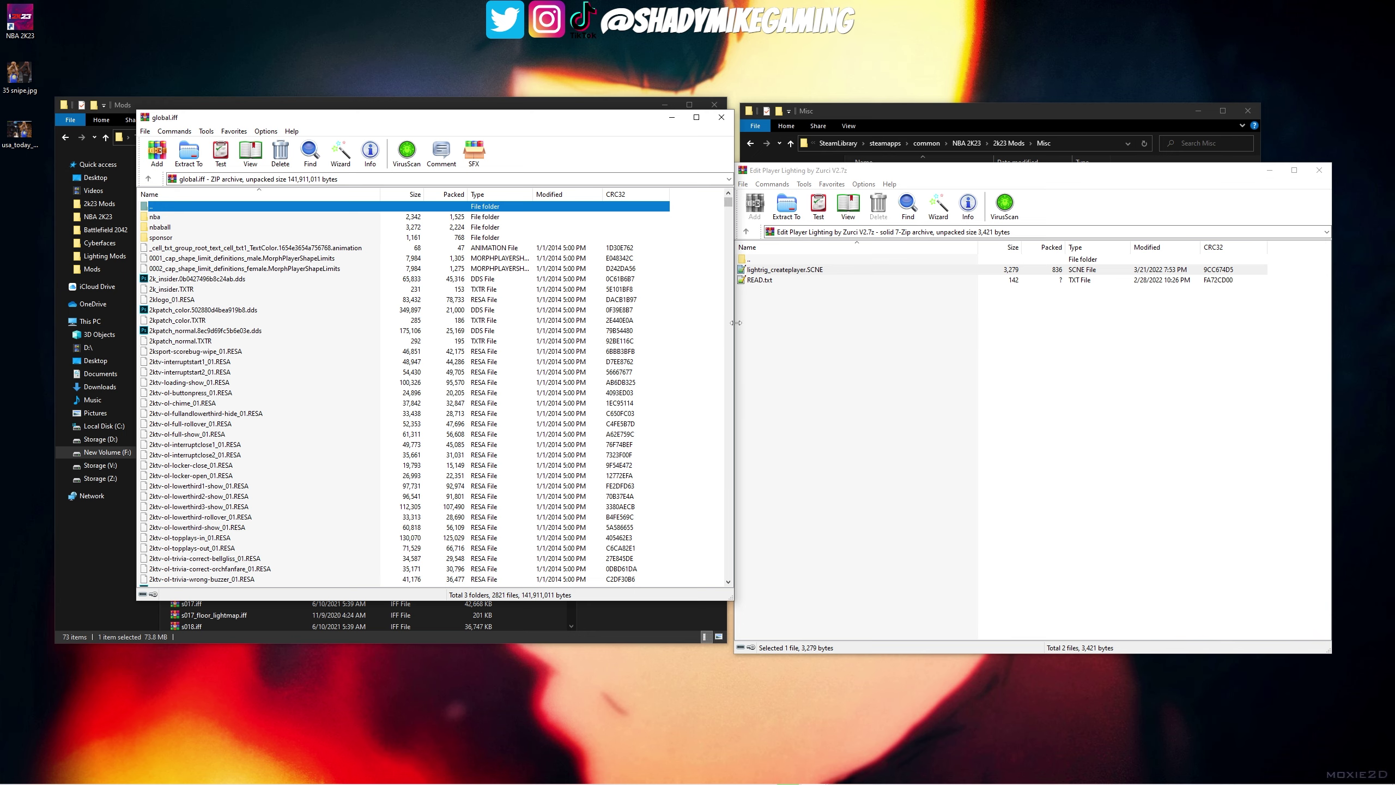
left_click(721, 120)
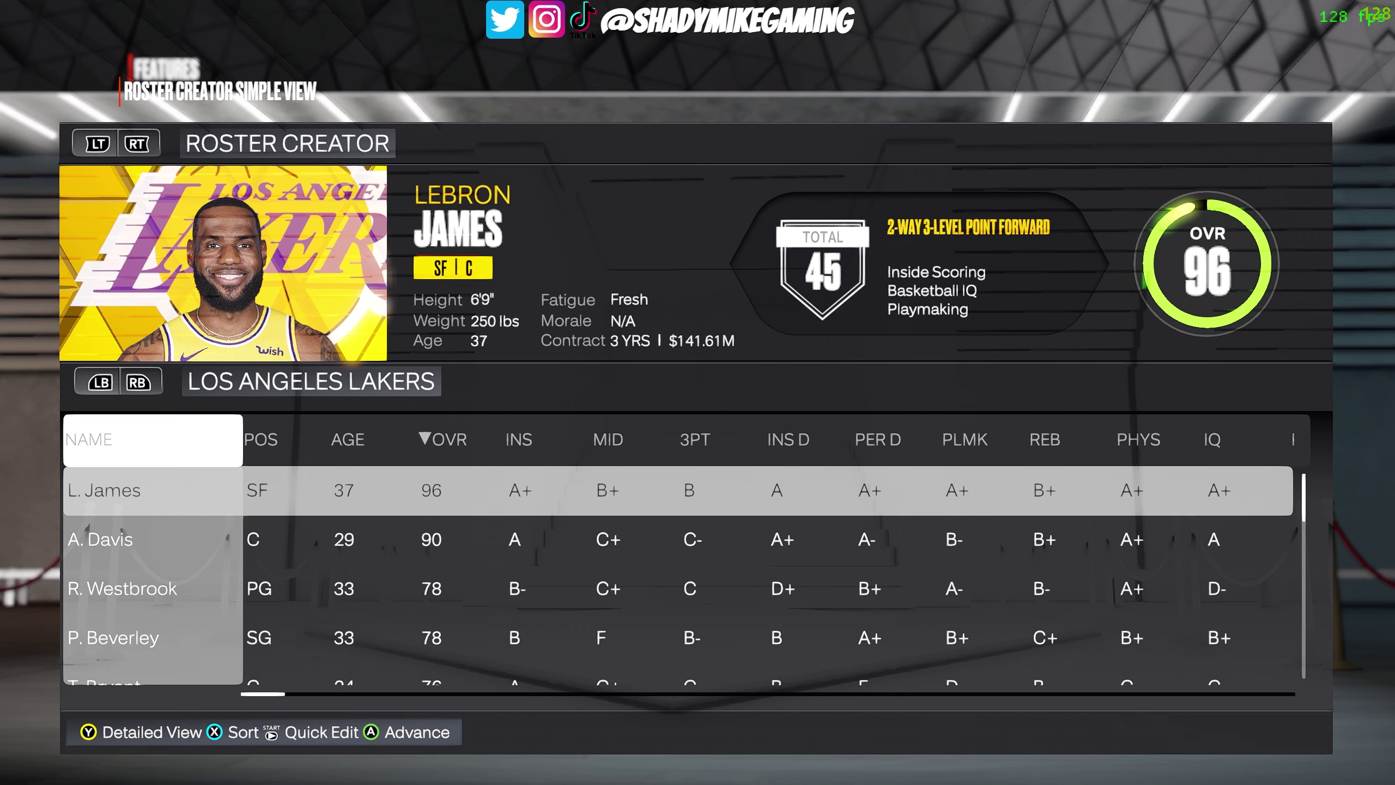
In NBA 2K23's Roster Creator, open LeBron James of the Los Angeles Lakers in the player editor
key("Down")
key("Up")
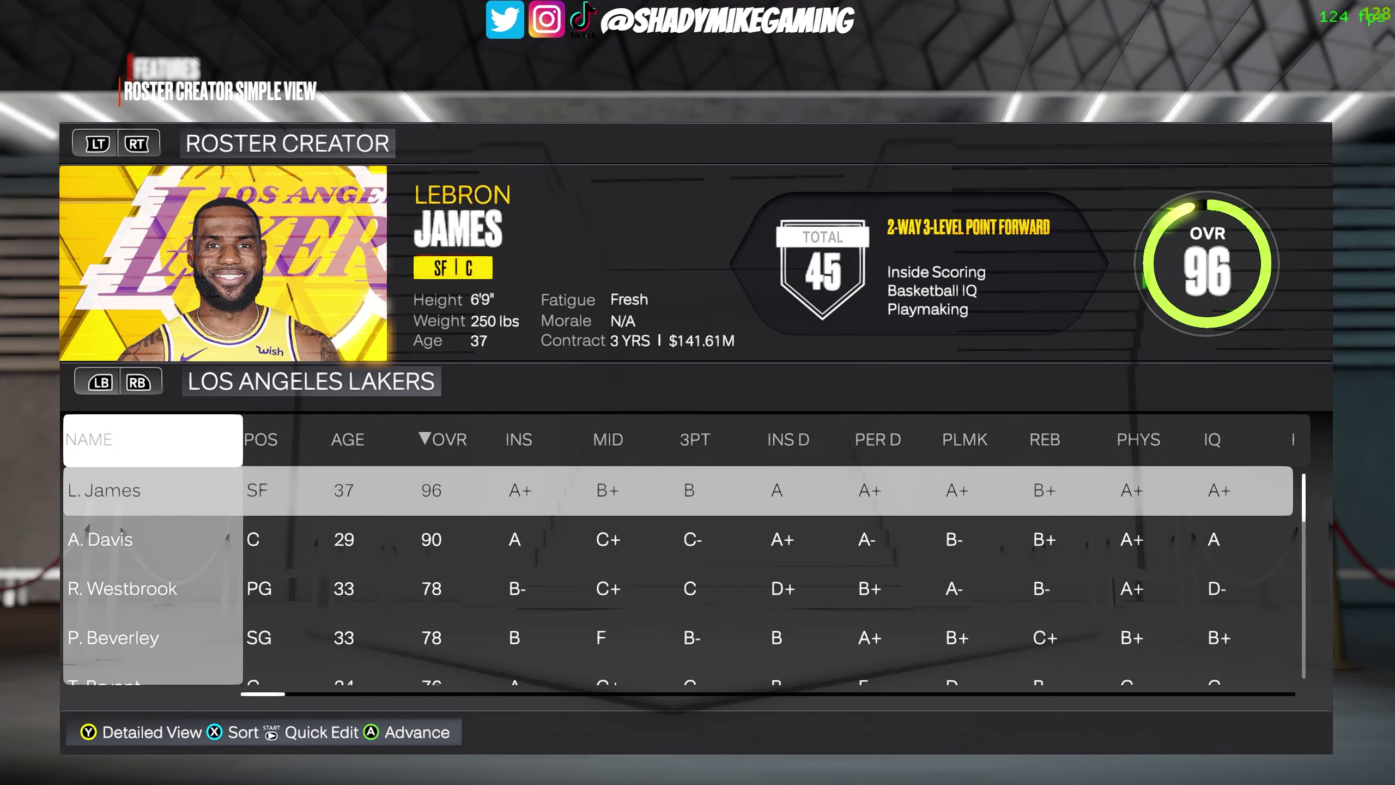
key("Return")
key("Down")
key("Down")
key("Return")
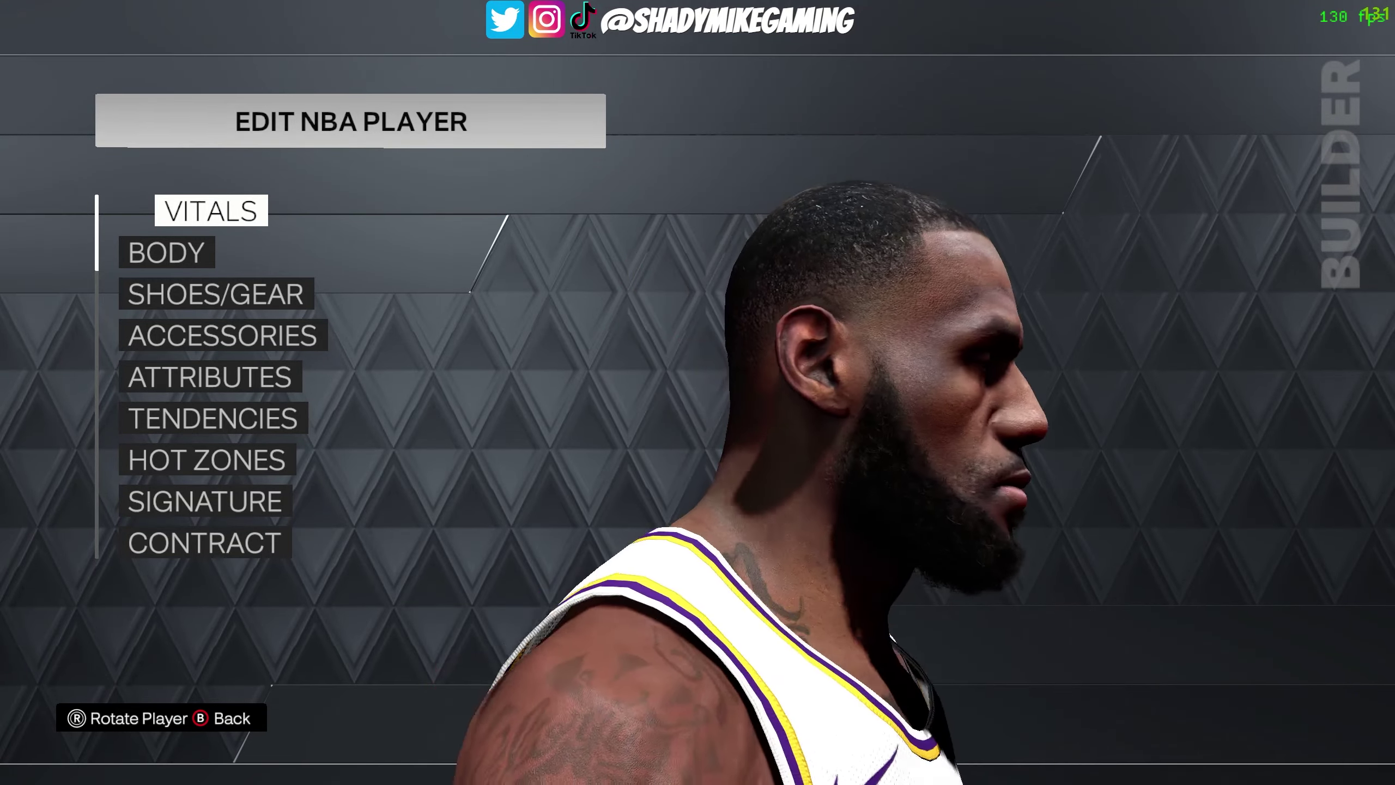
Check the player lighting on the full-body view in Accessories, then return to the Edit NBA Player menu
key("Down")
key("Down")
key("Down")
key("Return")
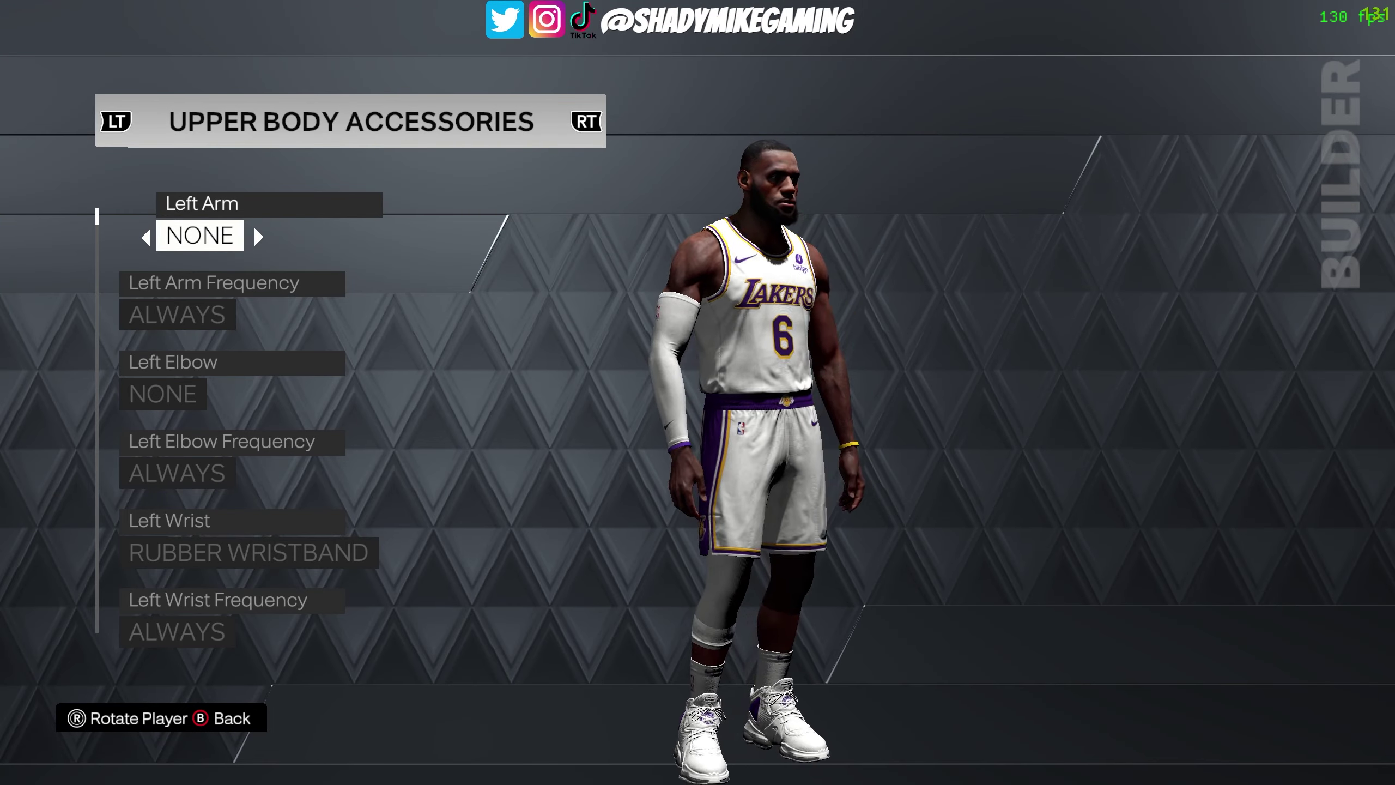
key("Escape")
key("Down")
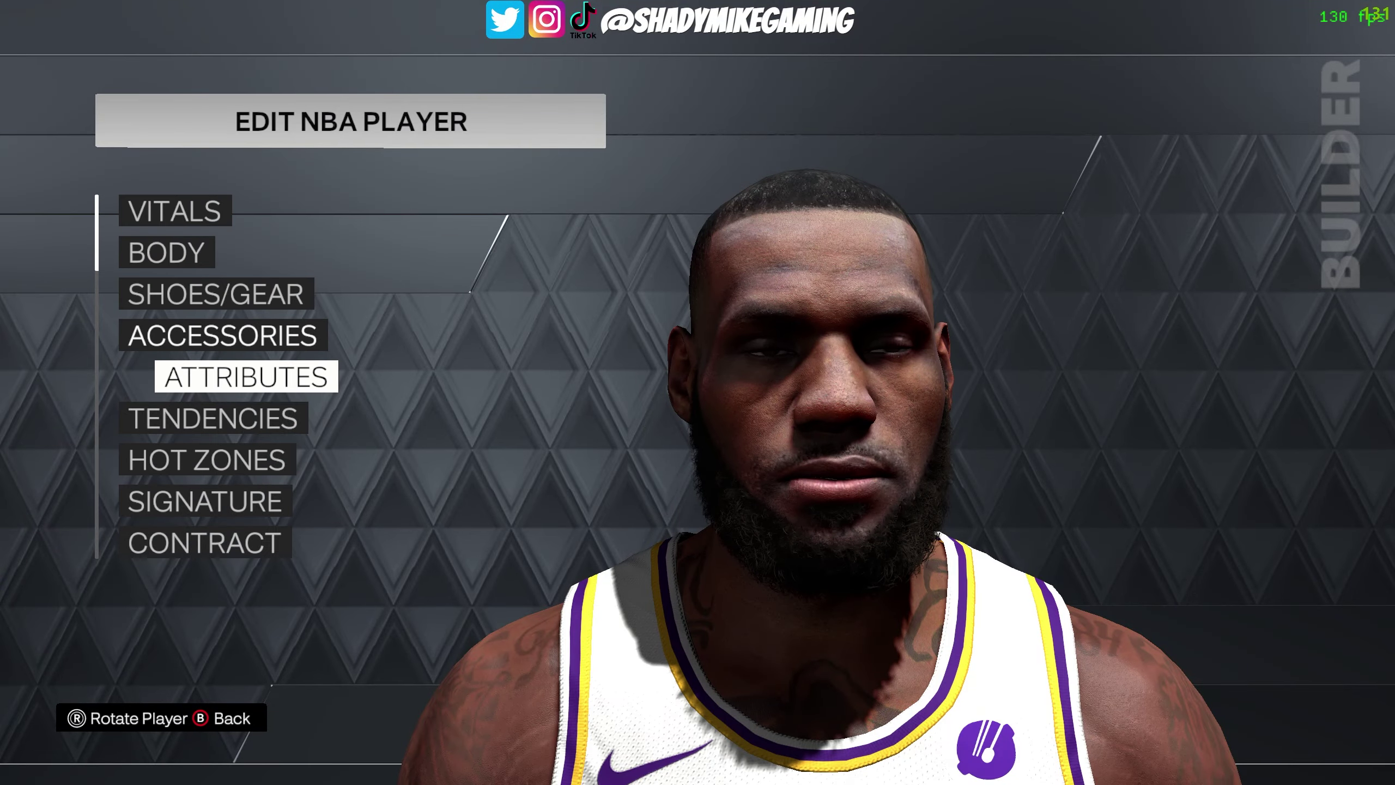
Switch to Discord and look through the shadys-mods posts for the lighting, reshade and global downloads
key("alt+Tab")
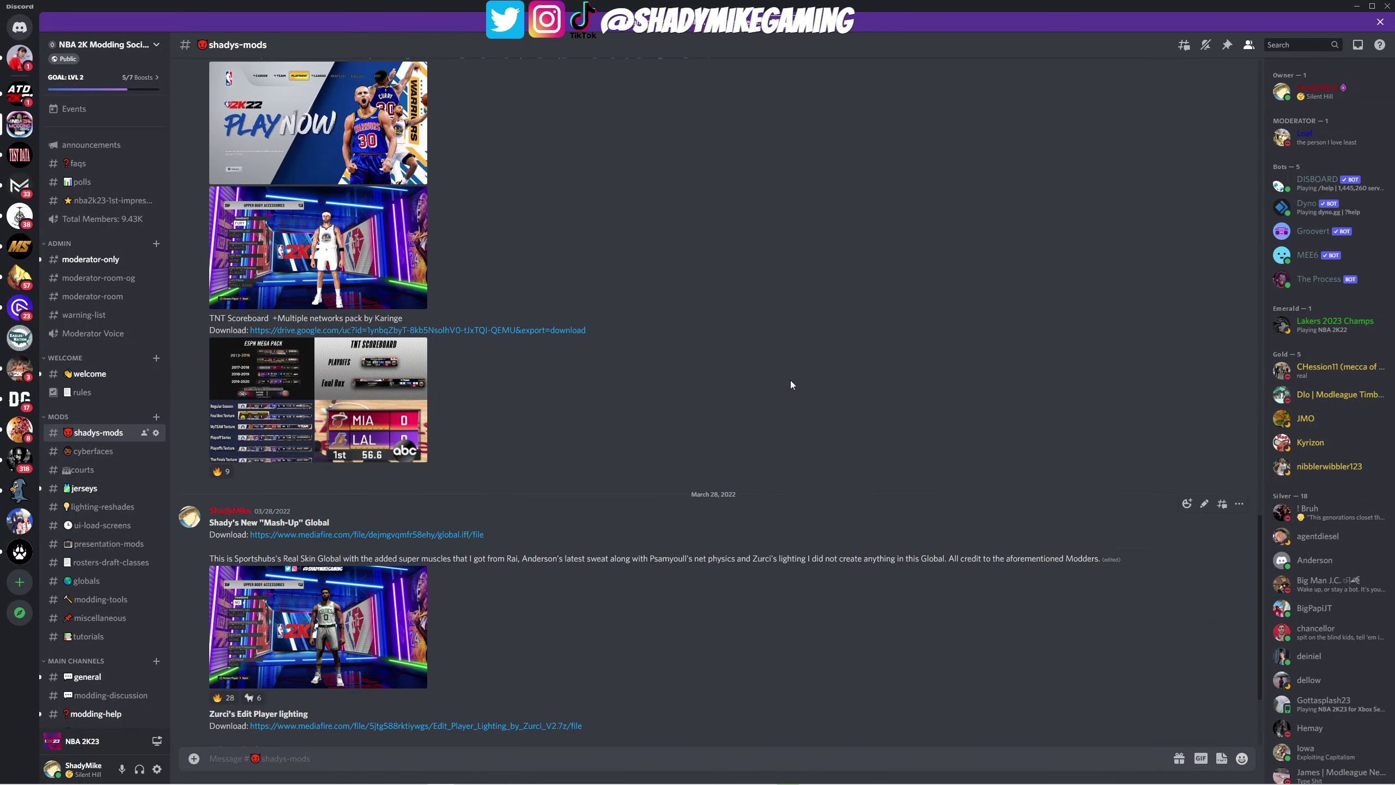
scroll(790, 379, "up", 15)
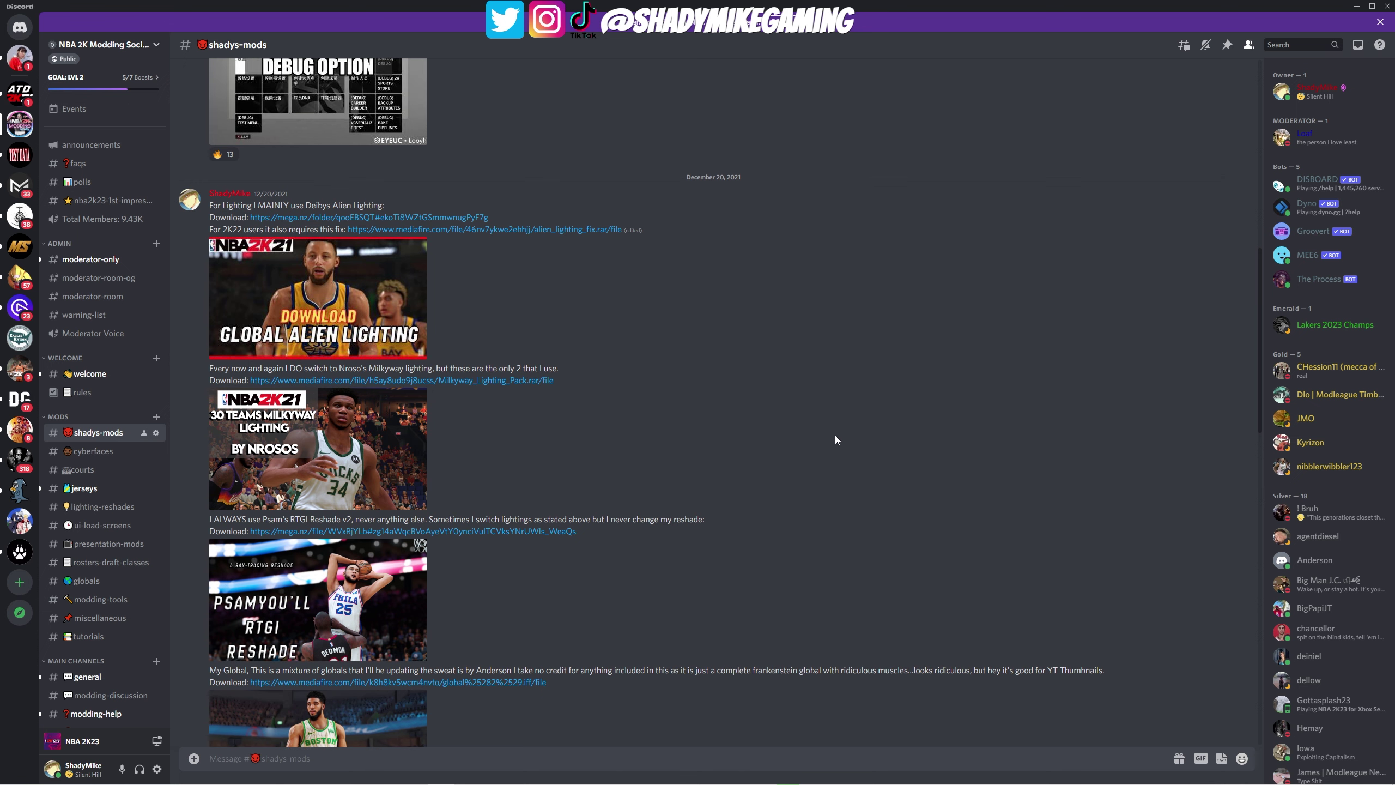
scroll(835, 439, "up", 1)
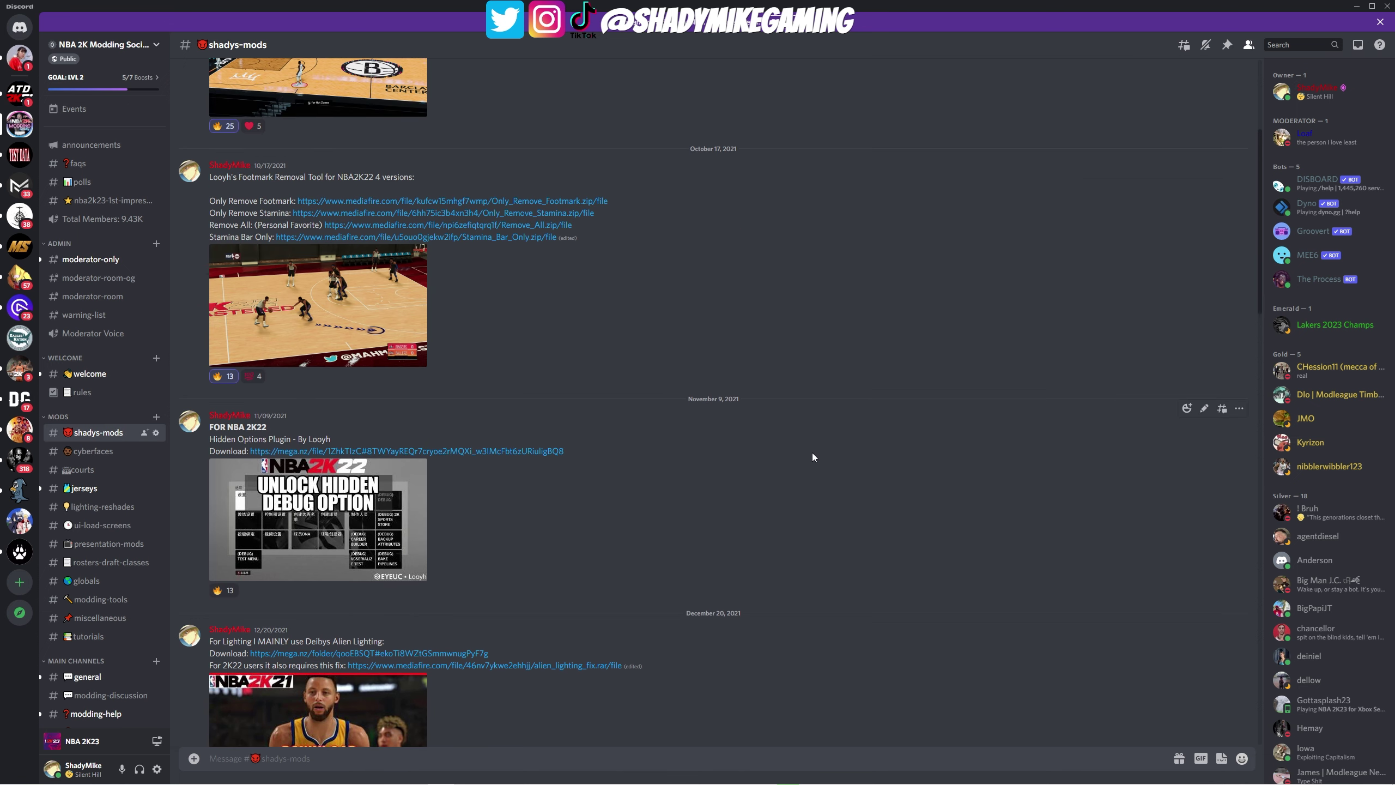
scroll(820, 442, "up", 5)
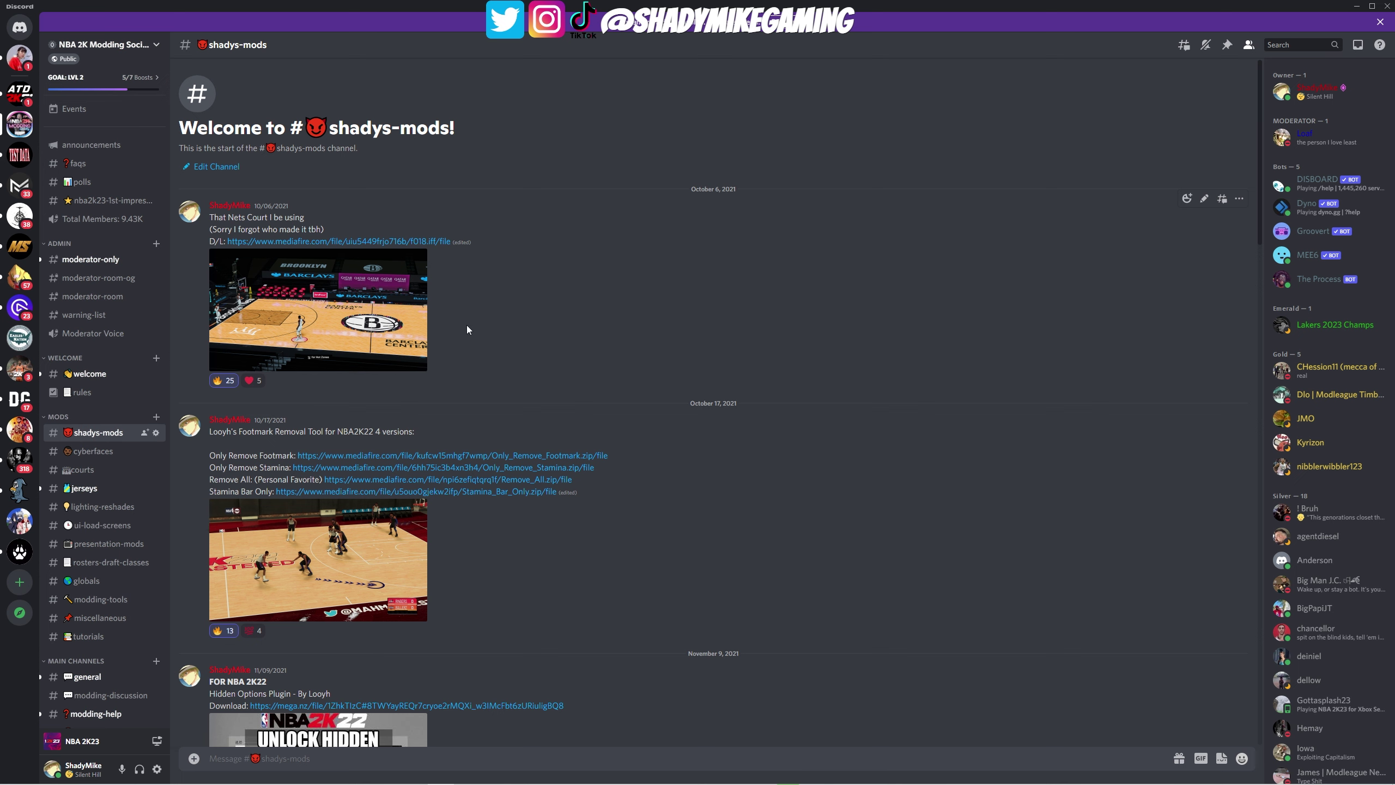
scroll(572, 355, "down", 3)
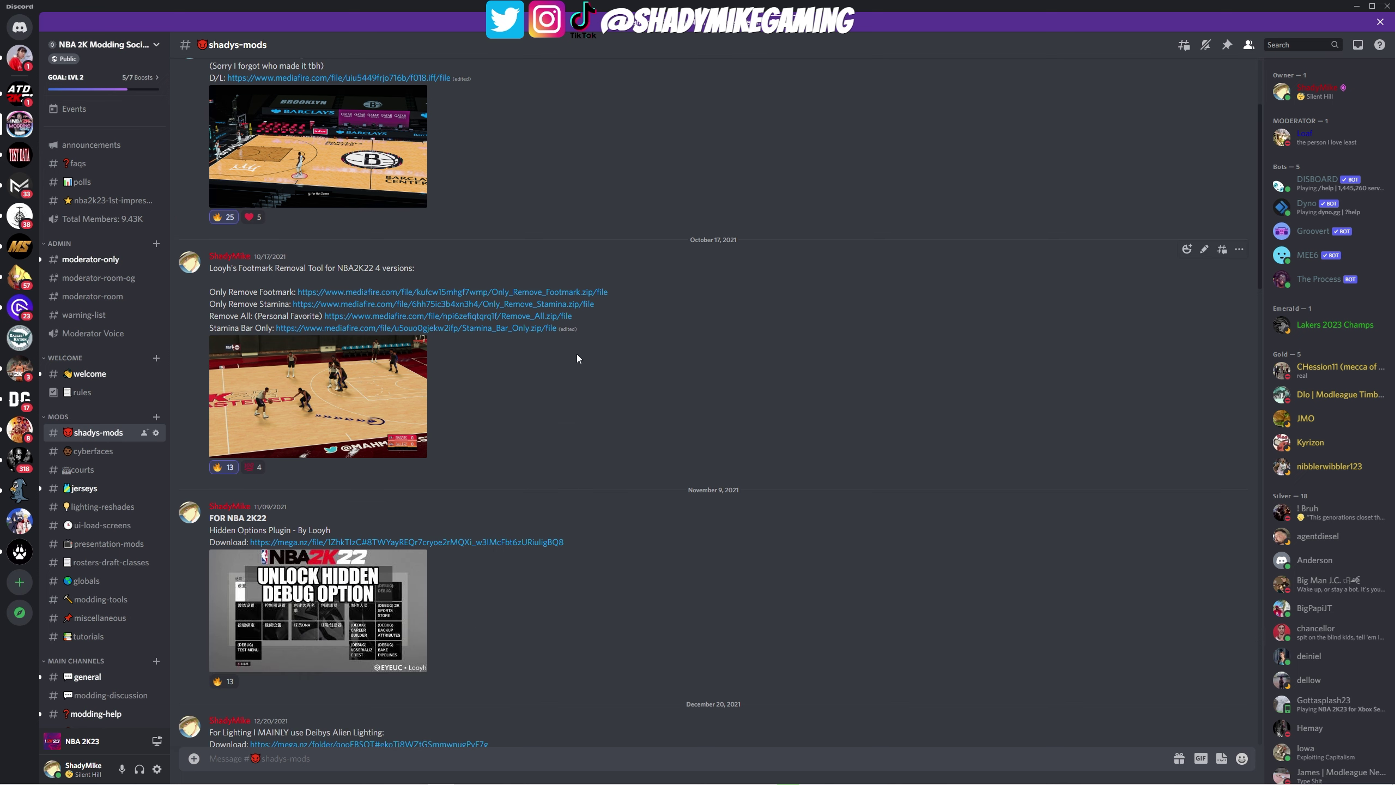
scroll(705, 435, "up", 3)
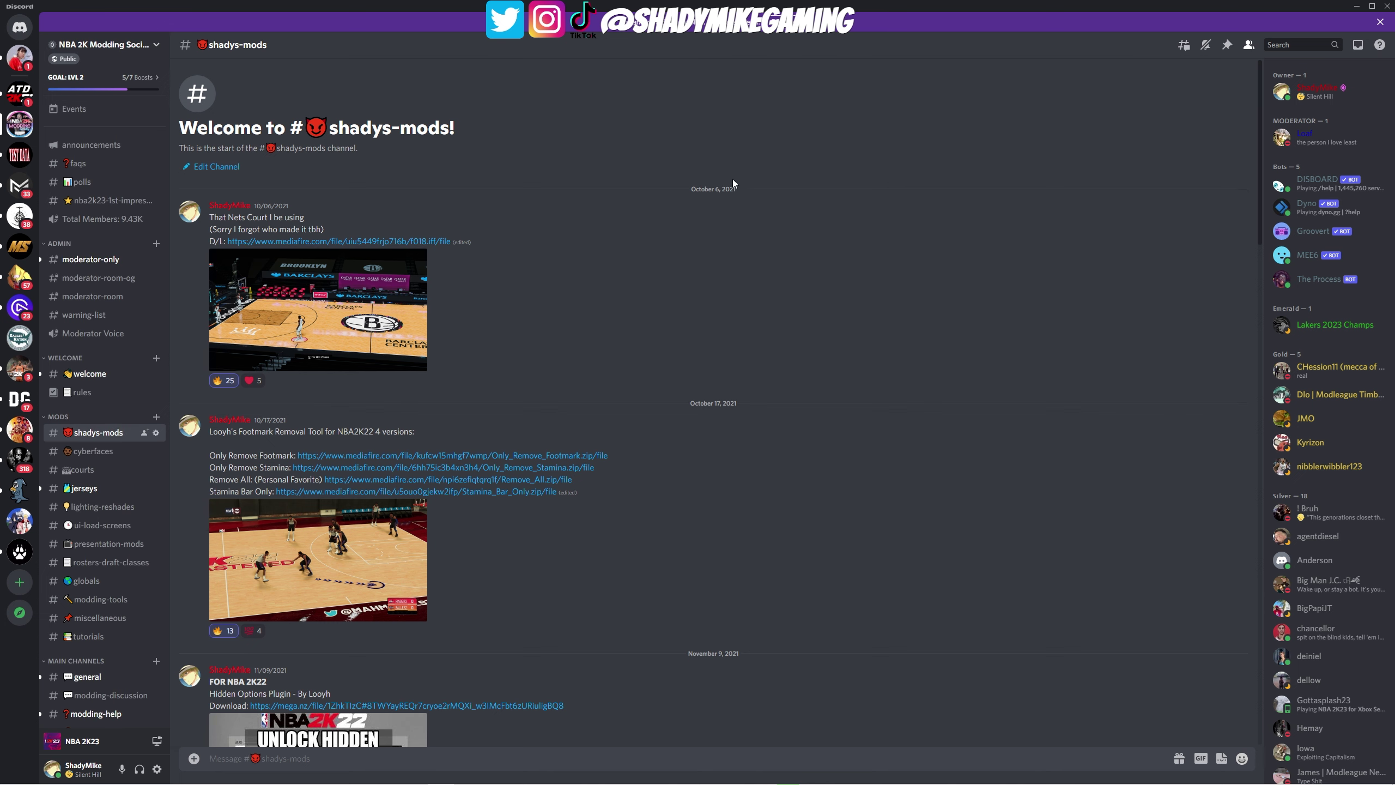
scroll(732, 180, "down", 6)
scroll(734, 181, "down", 10)
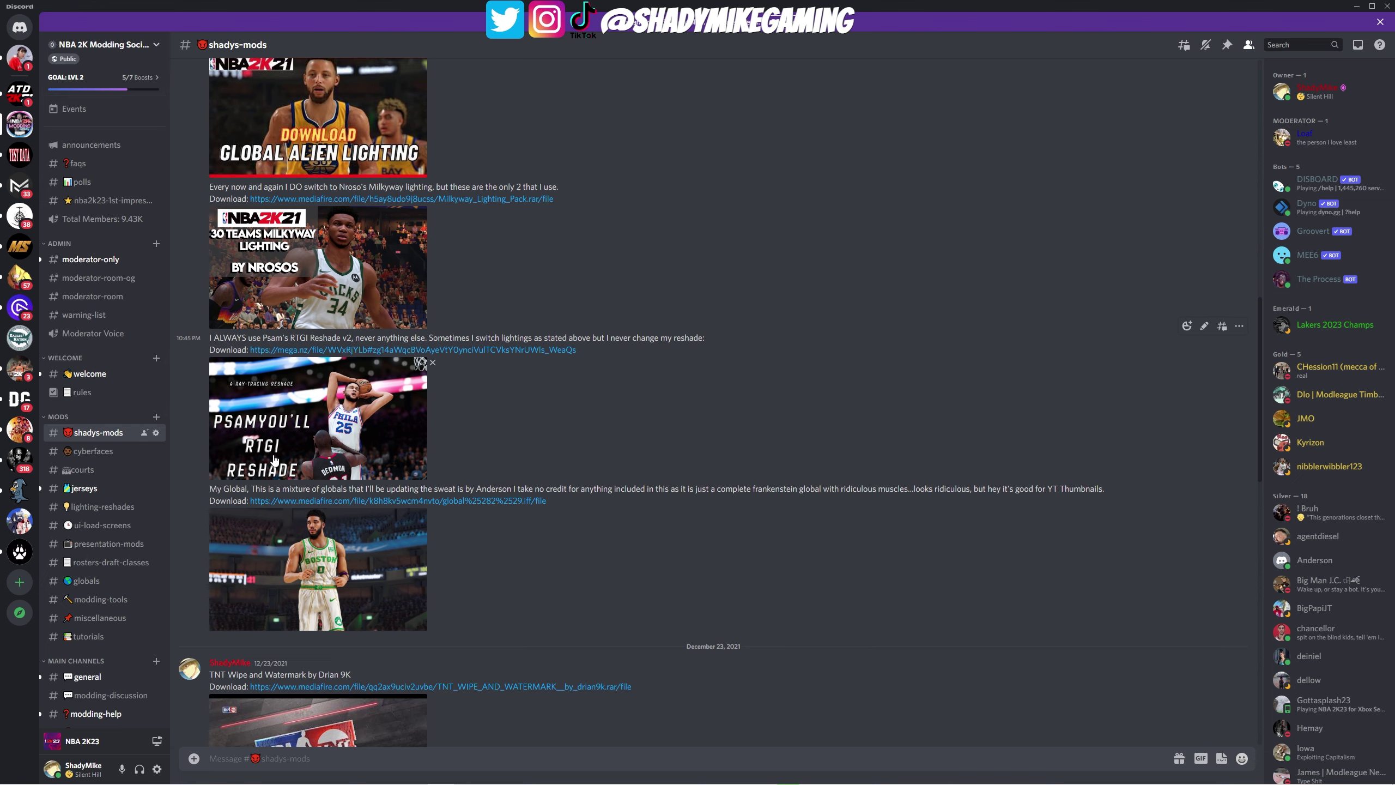
Preview the Psamyou'll RTGI Reshade image and save the reshade's V2 zip in the Reshades folder of 2k23 Mods
left_click(323, 449)
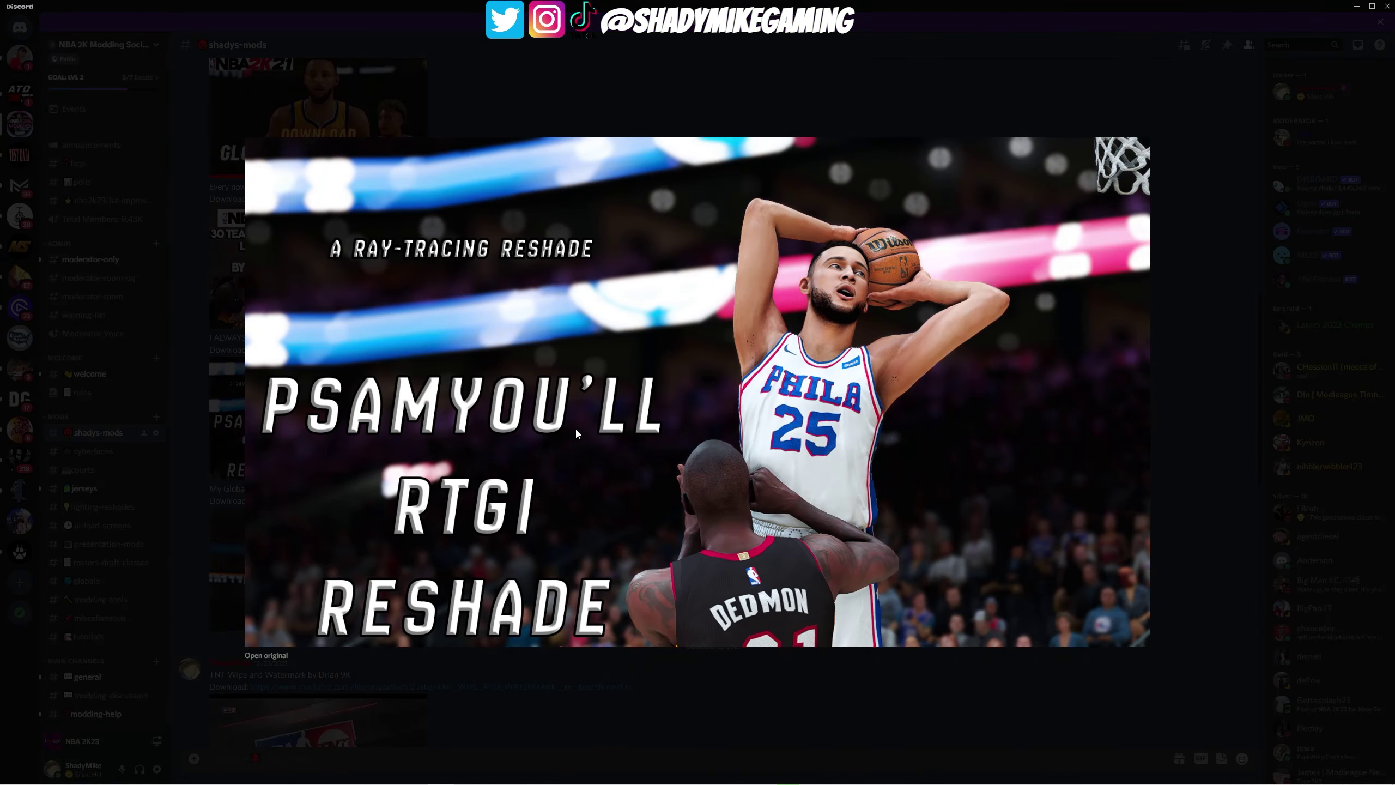
left_click(782, 718)
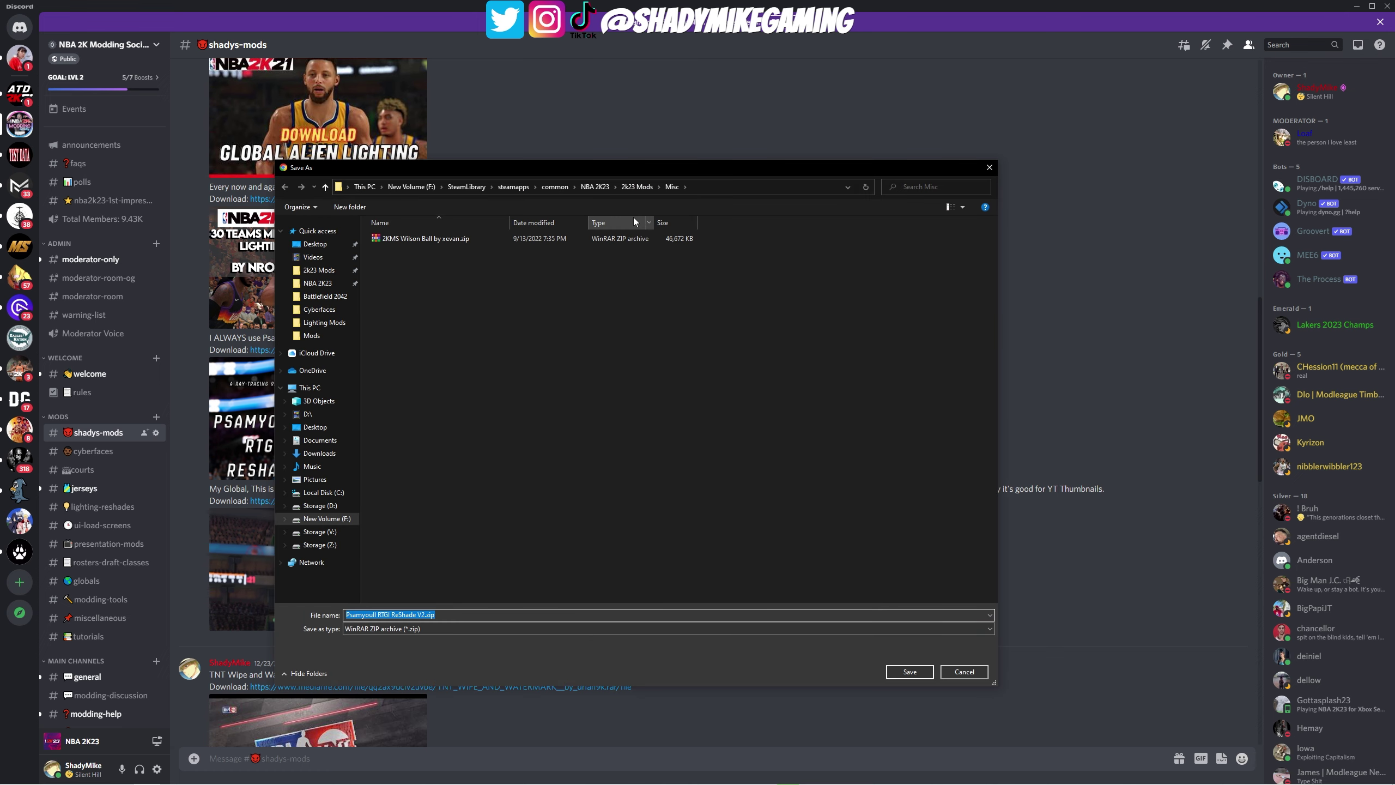
left_click(636, 187)
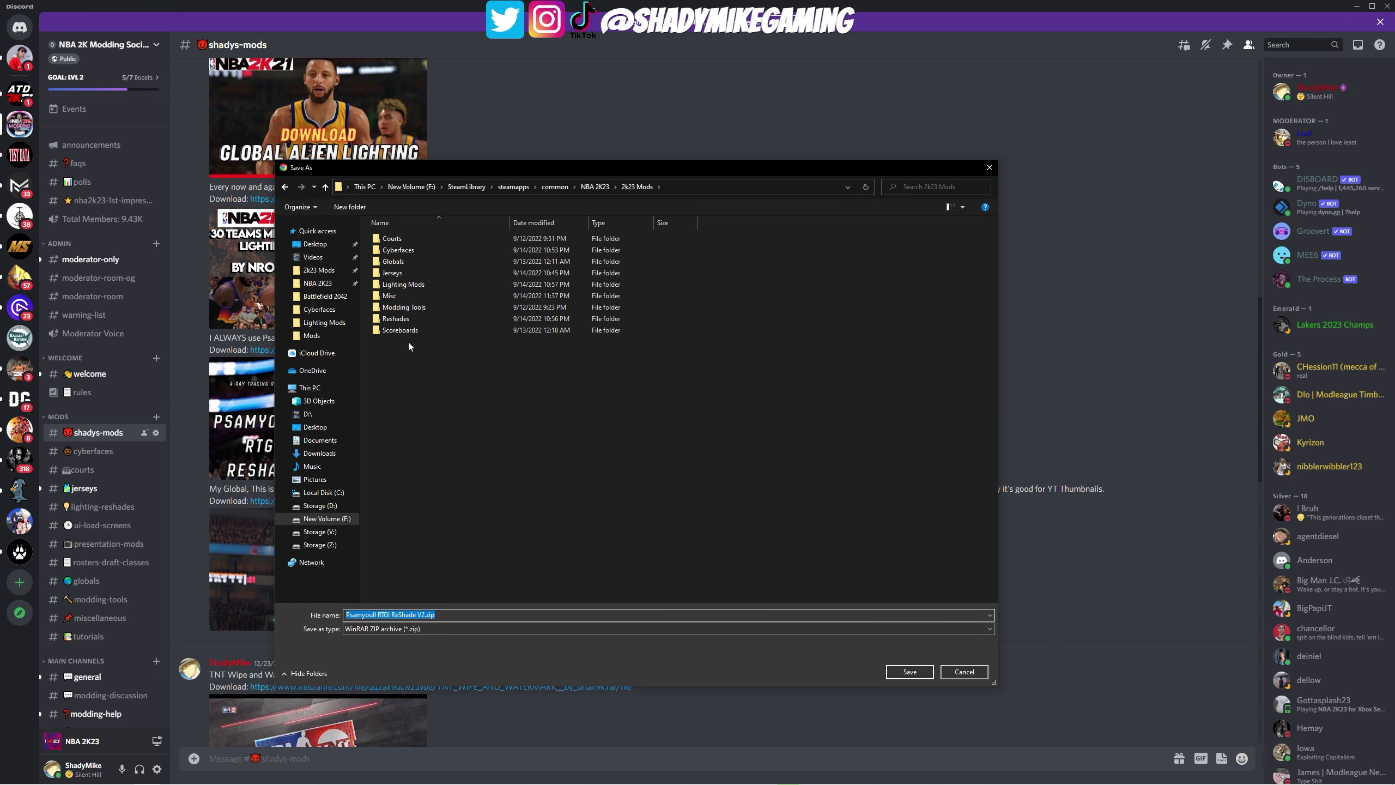
double_click(396, 319)
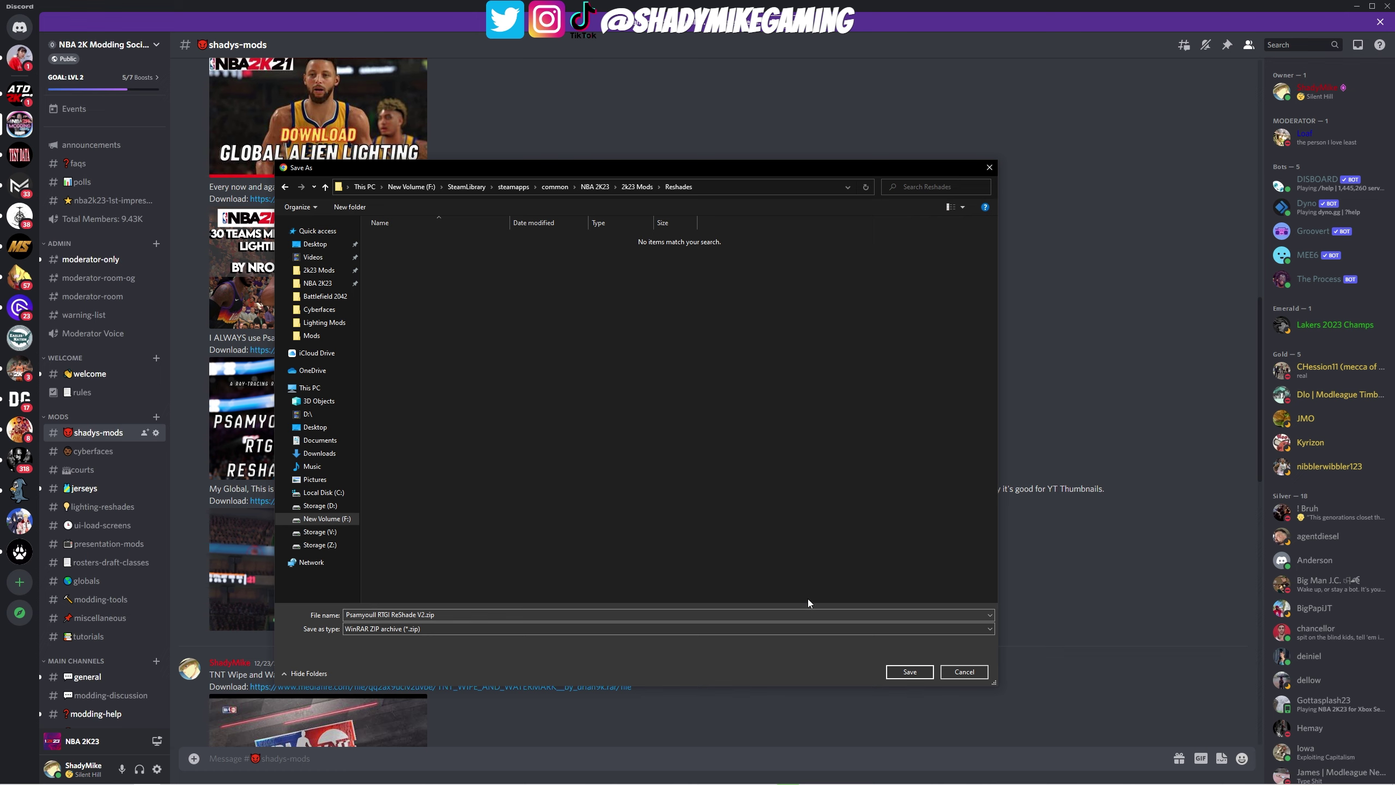
left_click(902, 672)
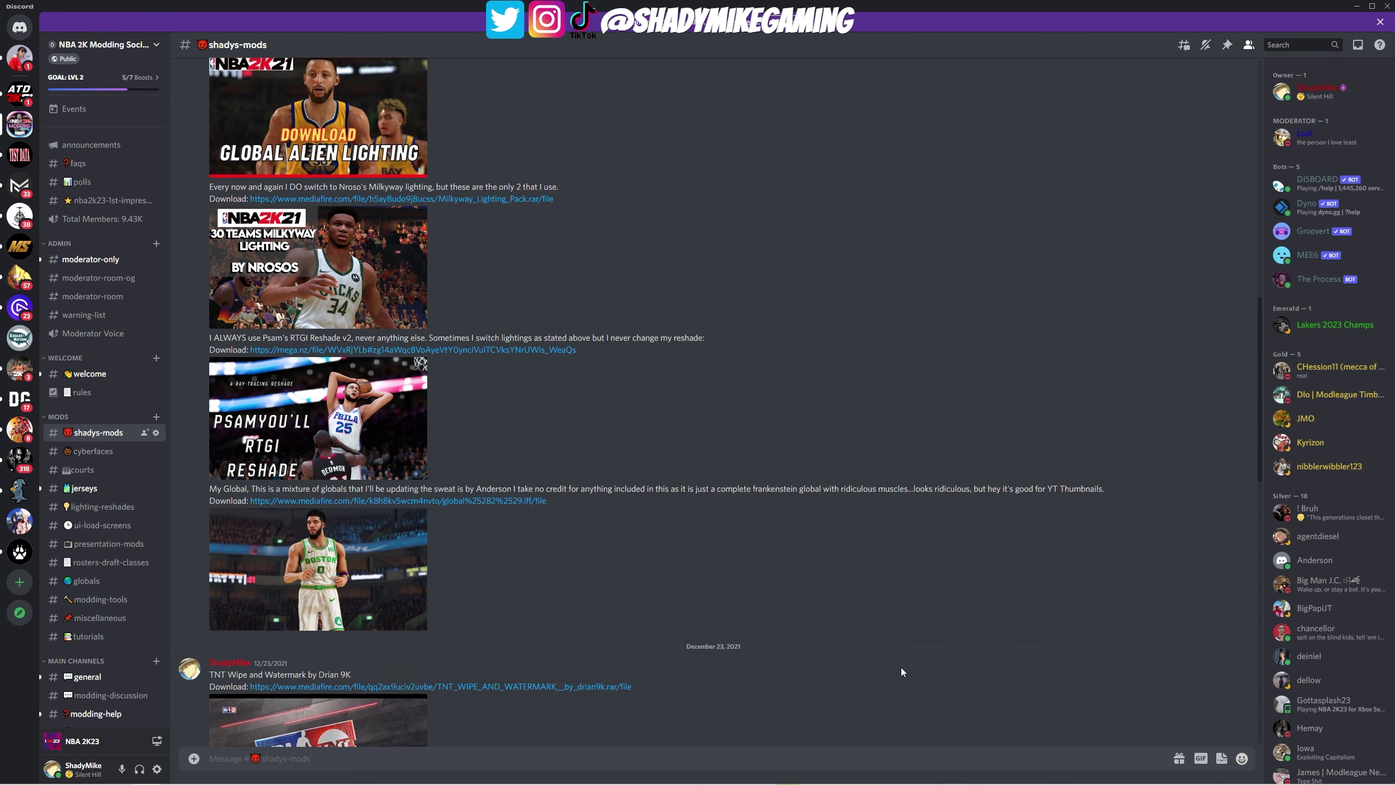
Leave Discord, go to the Reshades folder inside 2k23 Mods and open the Psamyoull RTGI ReShade V2 zip archive
left_click(1358, 7)
scroll(330, 307, "up", 2)
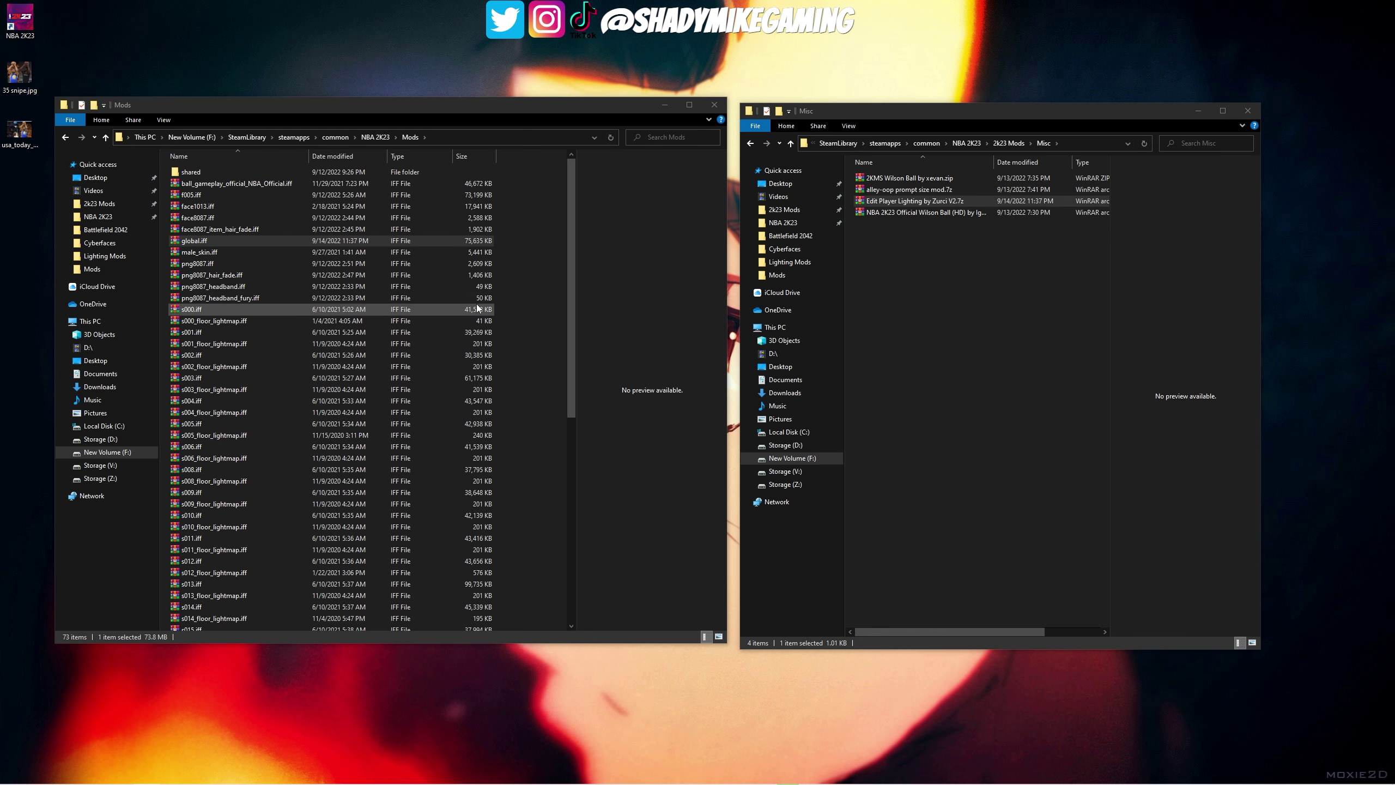
left_click(1007, 143)
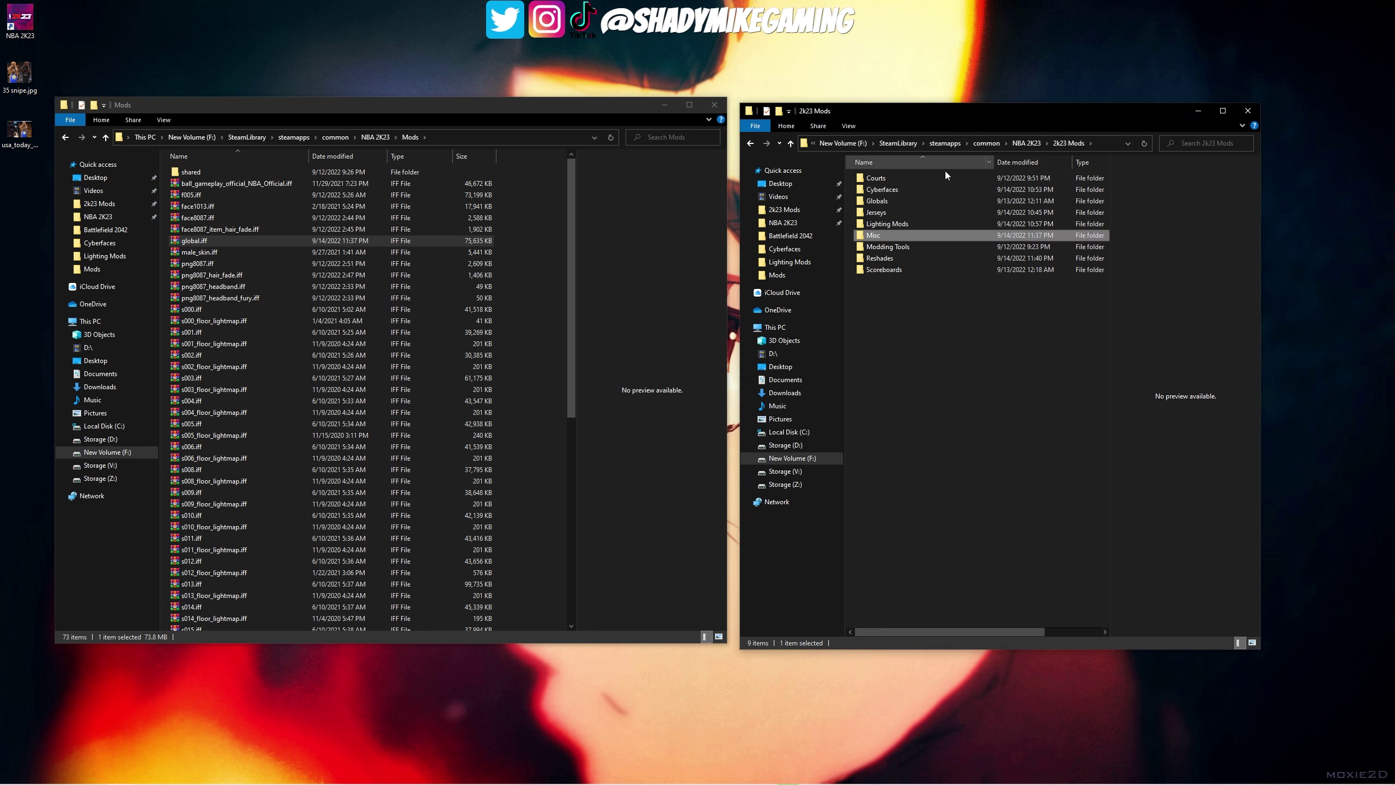
left_click(896, 262)
double_click(896, 262)
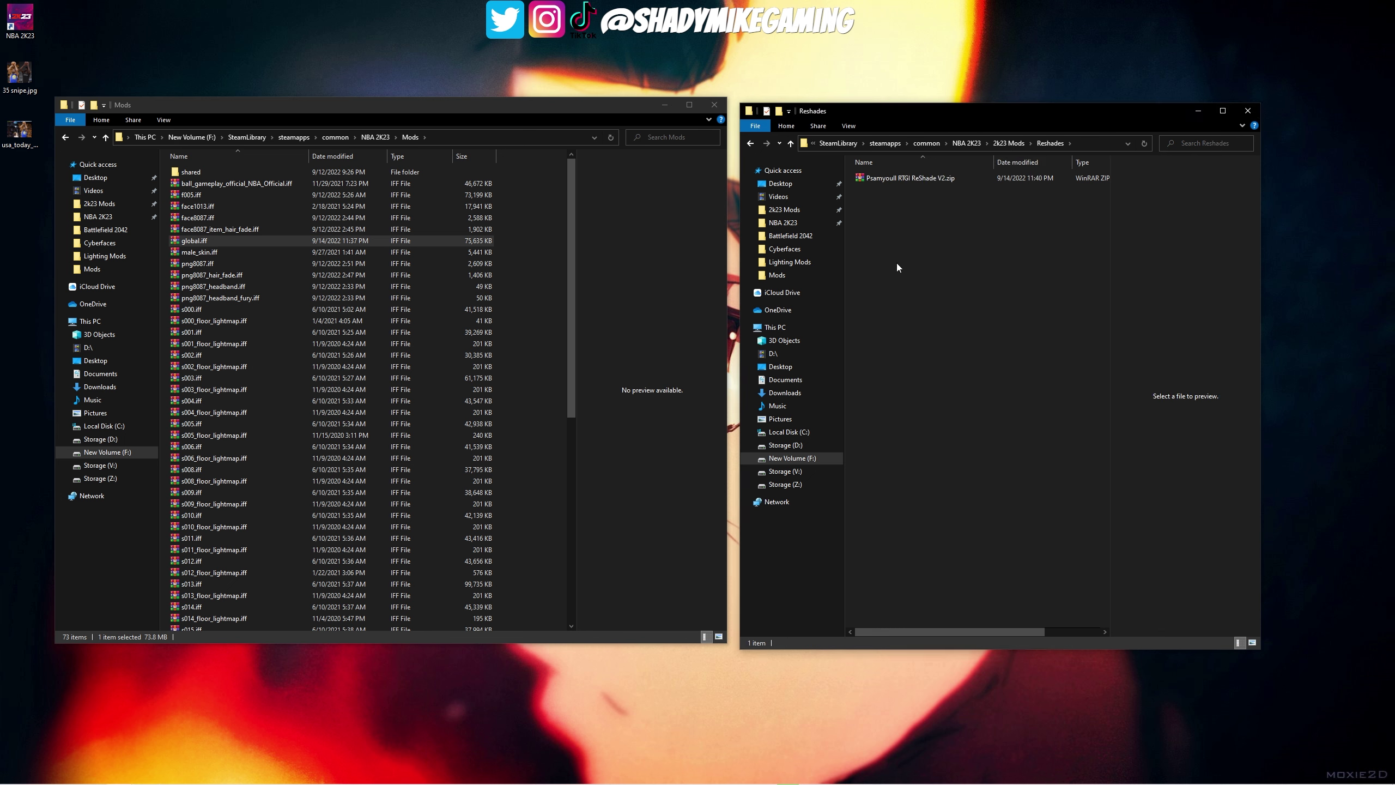
left_click(907, 181)
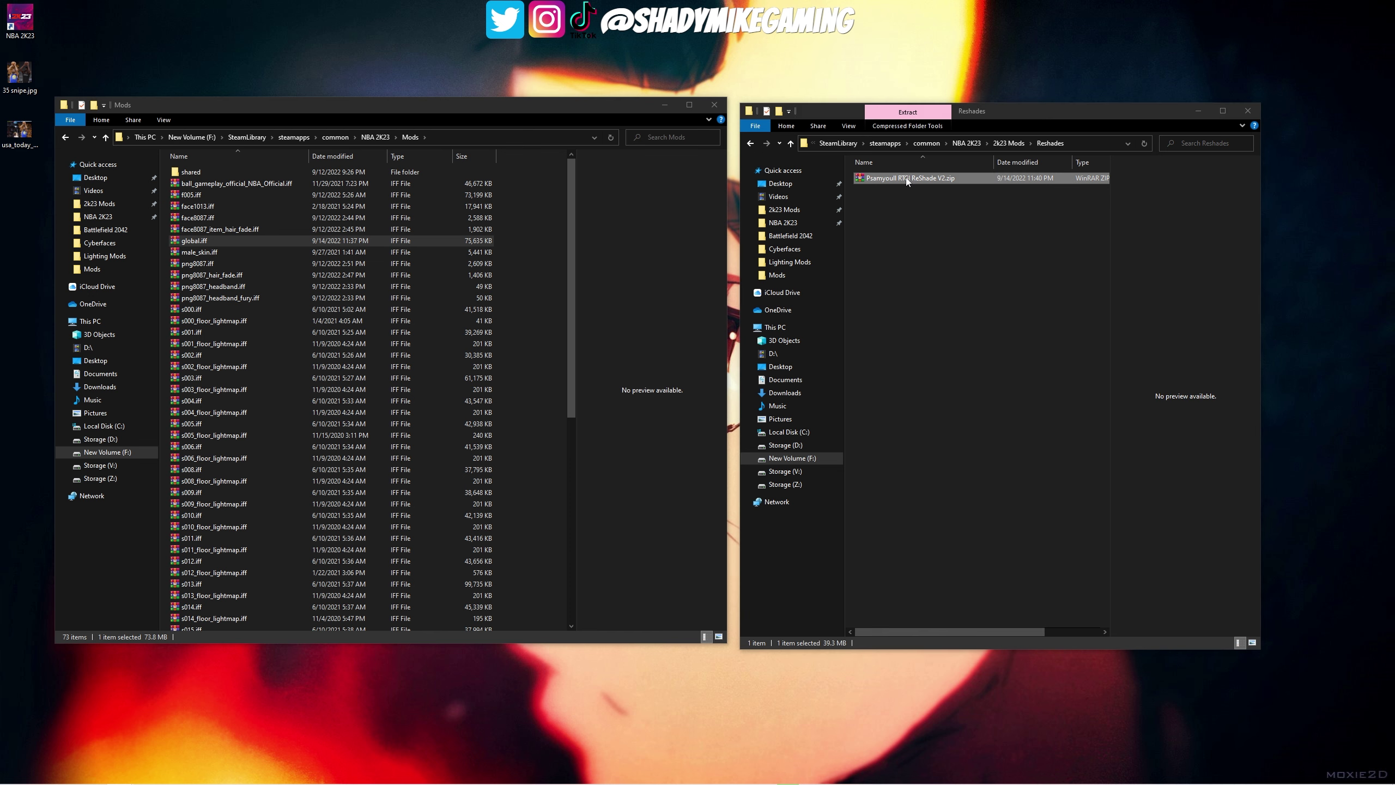
double_click(907, 181)
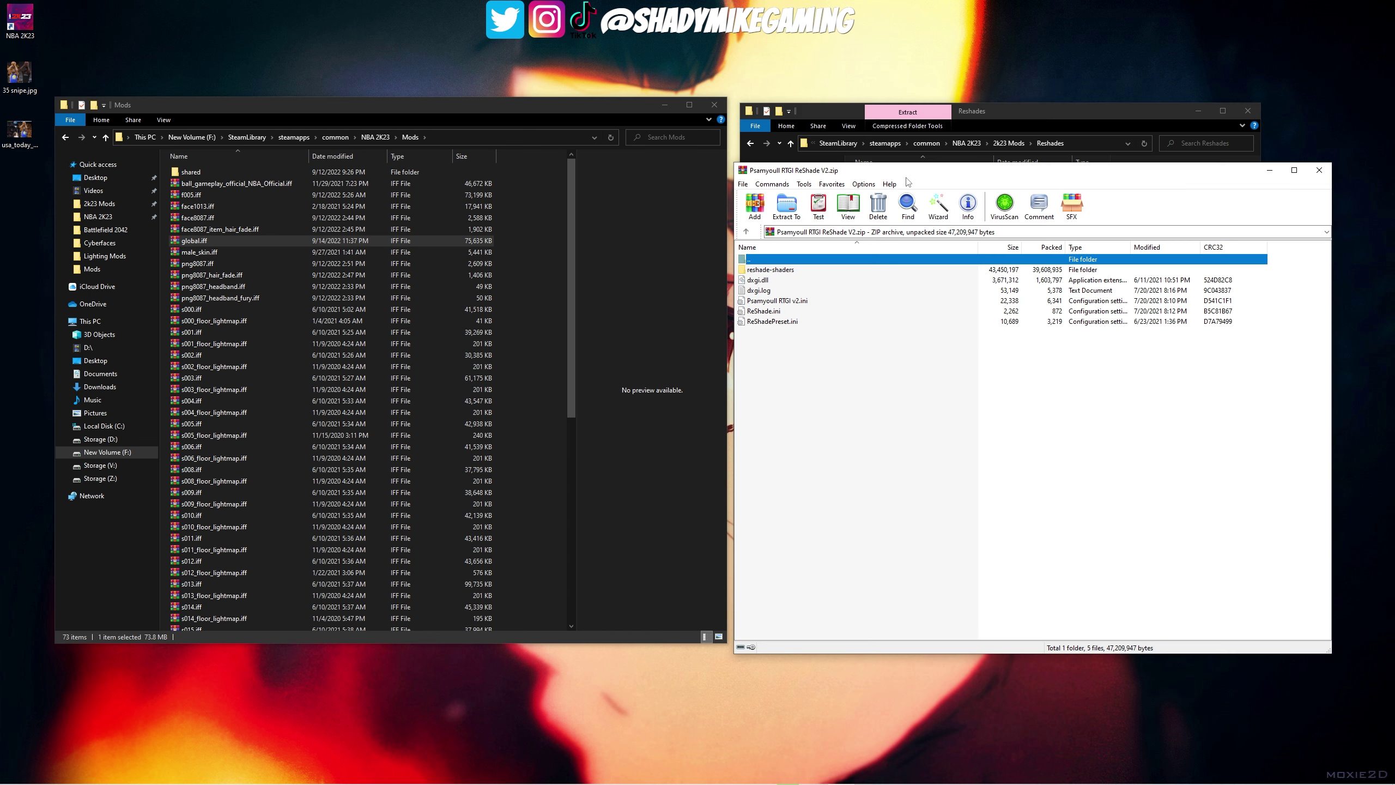
Extract the reshade-shaders folder and all the archive's files into the NBA 2K23 game folder, replacing existing files, and close the archive
left_click(783, 270)
left_click(777, 281)
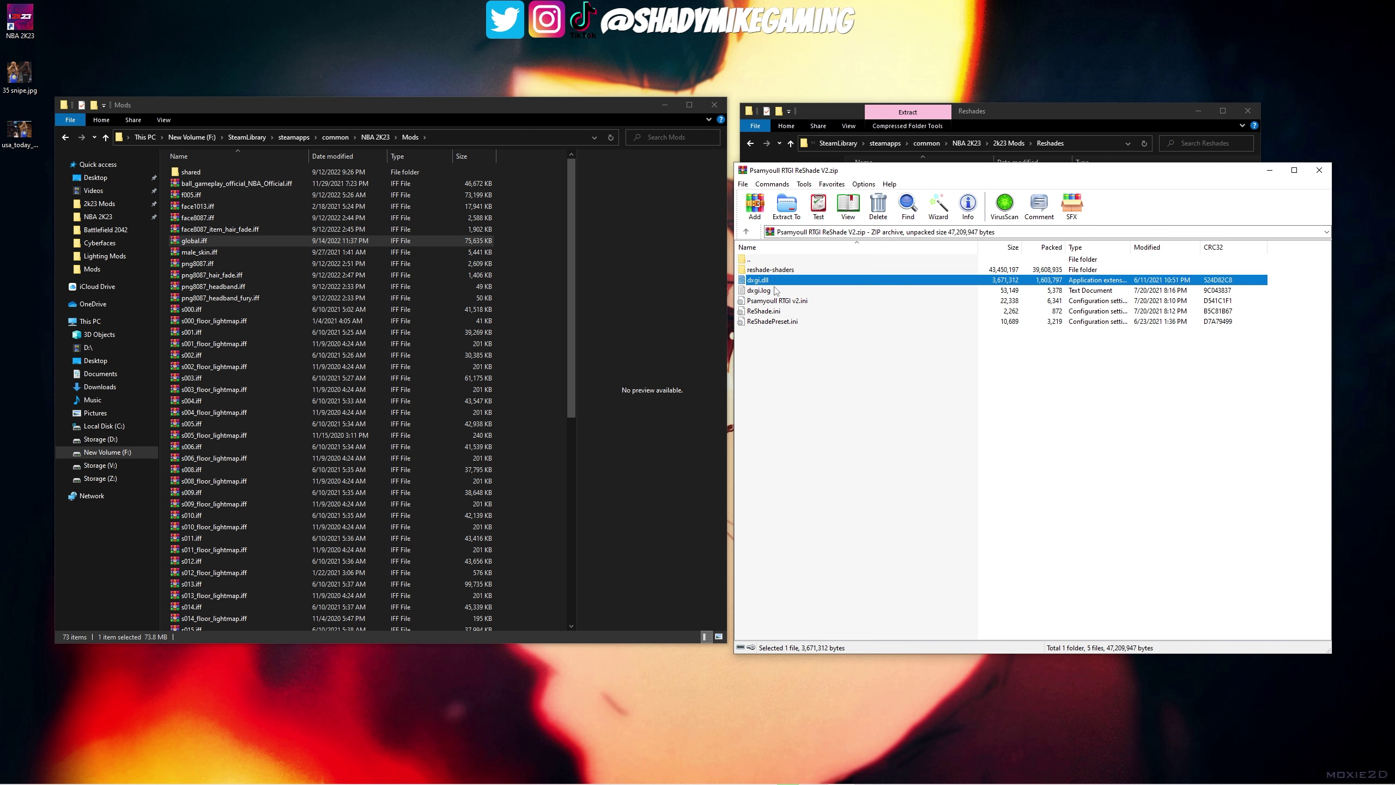
left_click(776, 291)
left_click(774, 301)
left_click(771, 313)
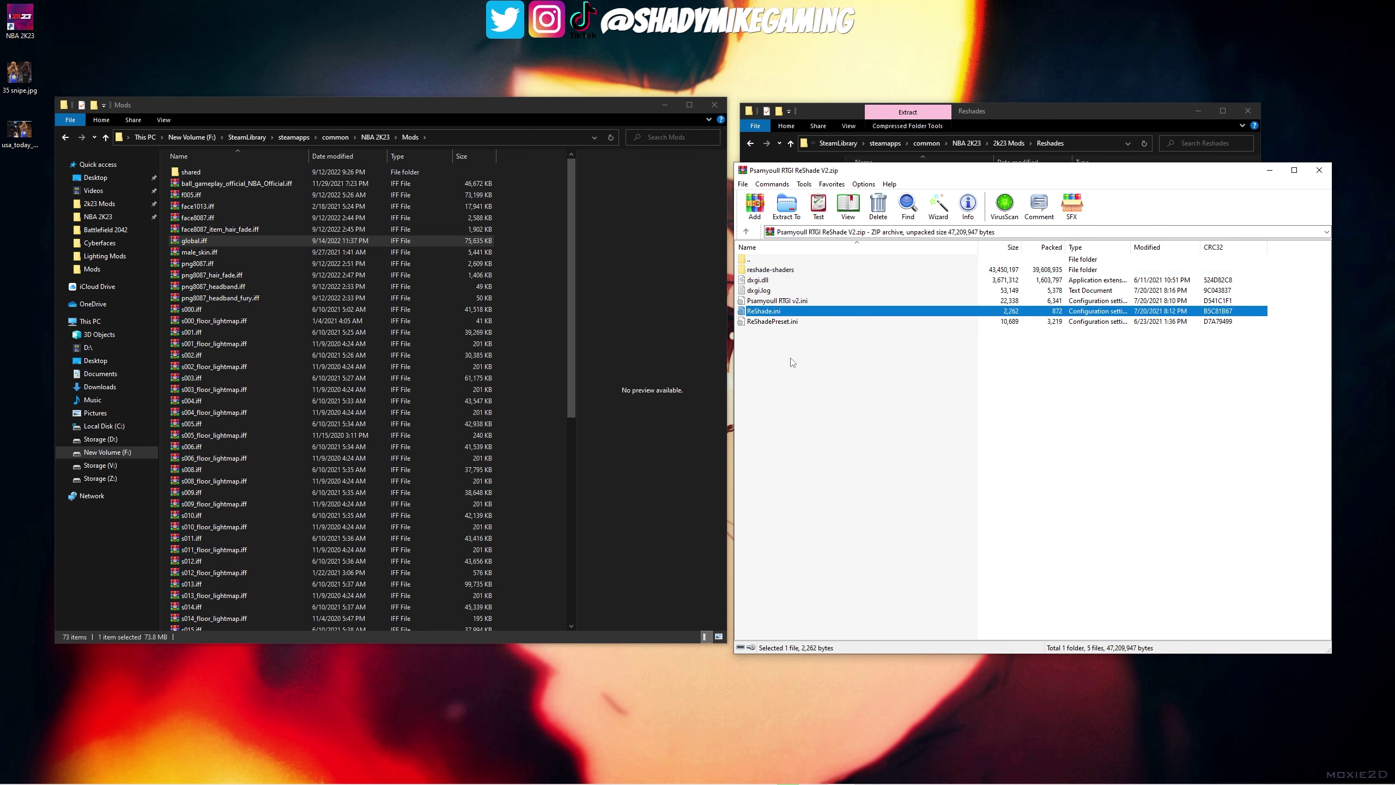
left_click_drag(794, 363, 793, 268)
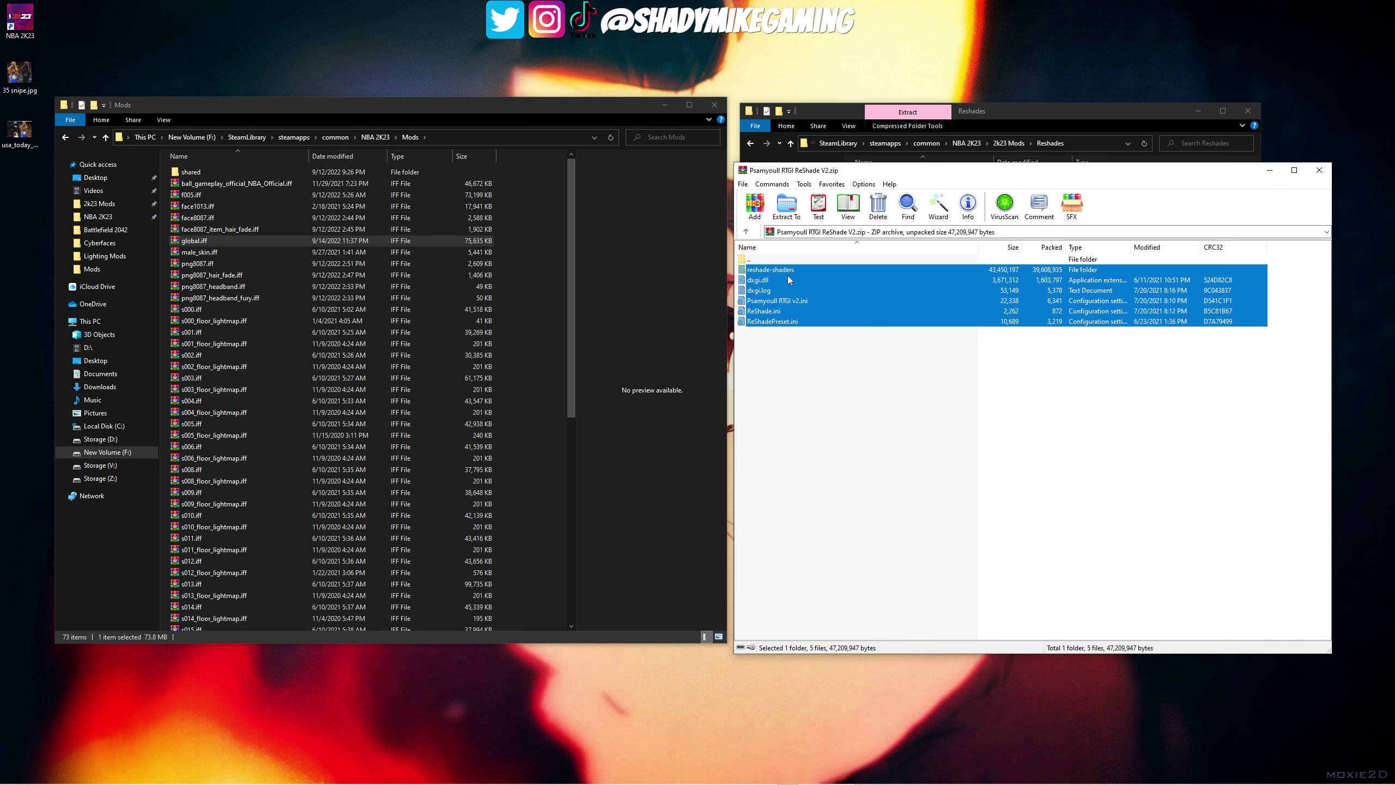
left_click(375, 137)
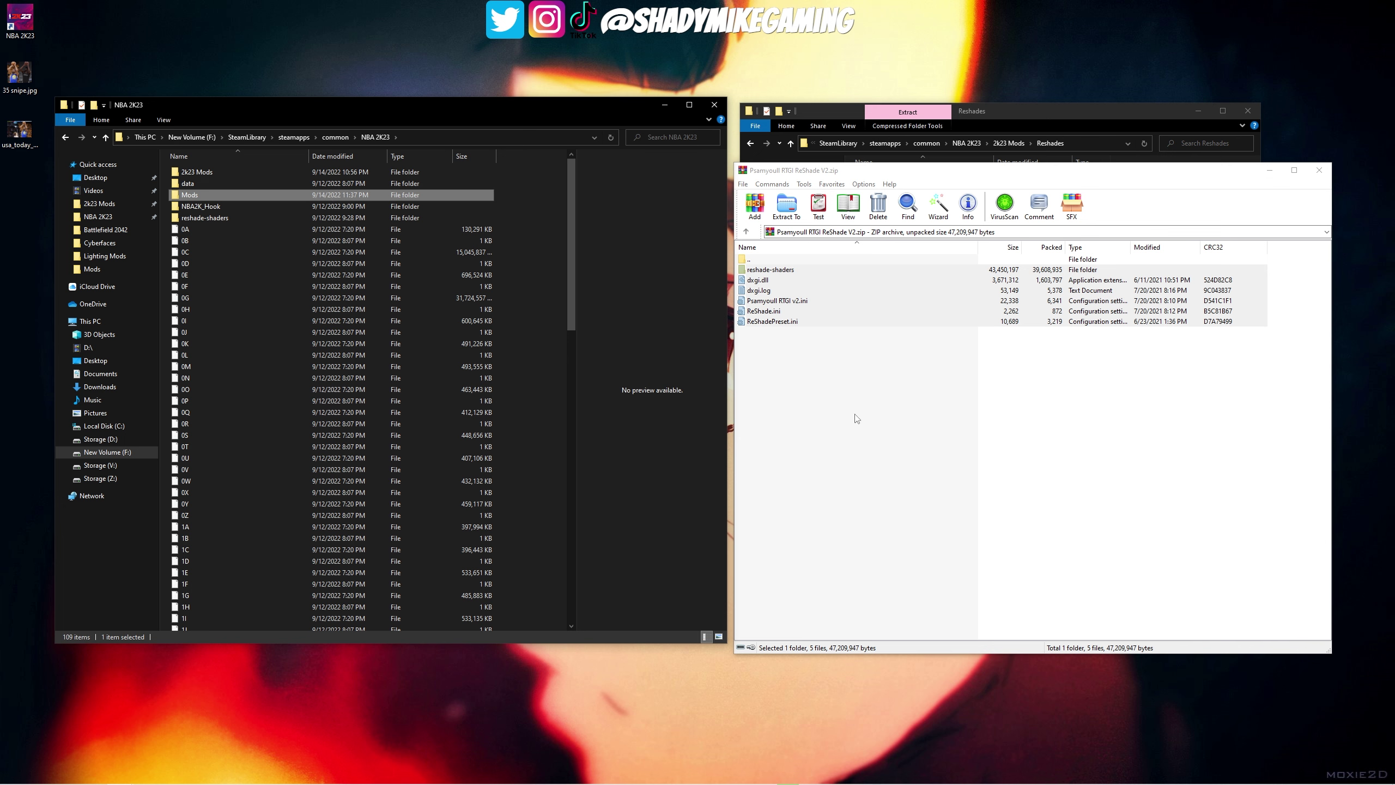
left_click_drag(815, 291, 647, 308)
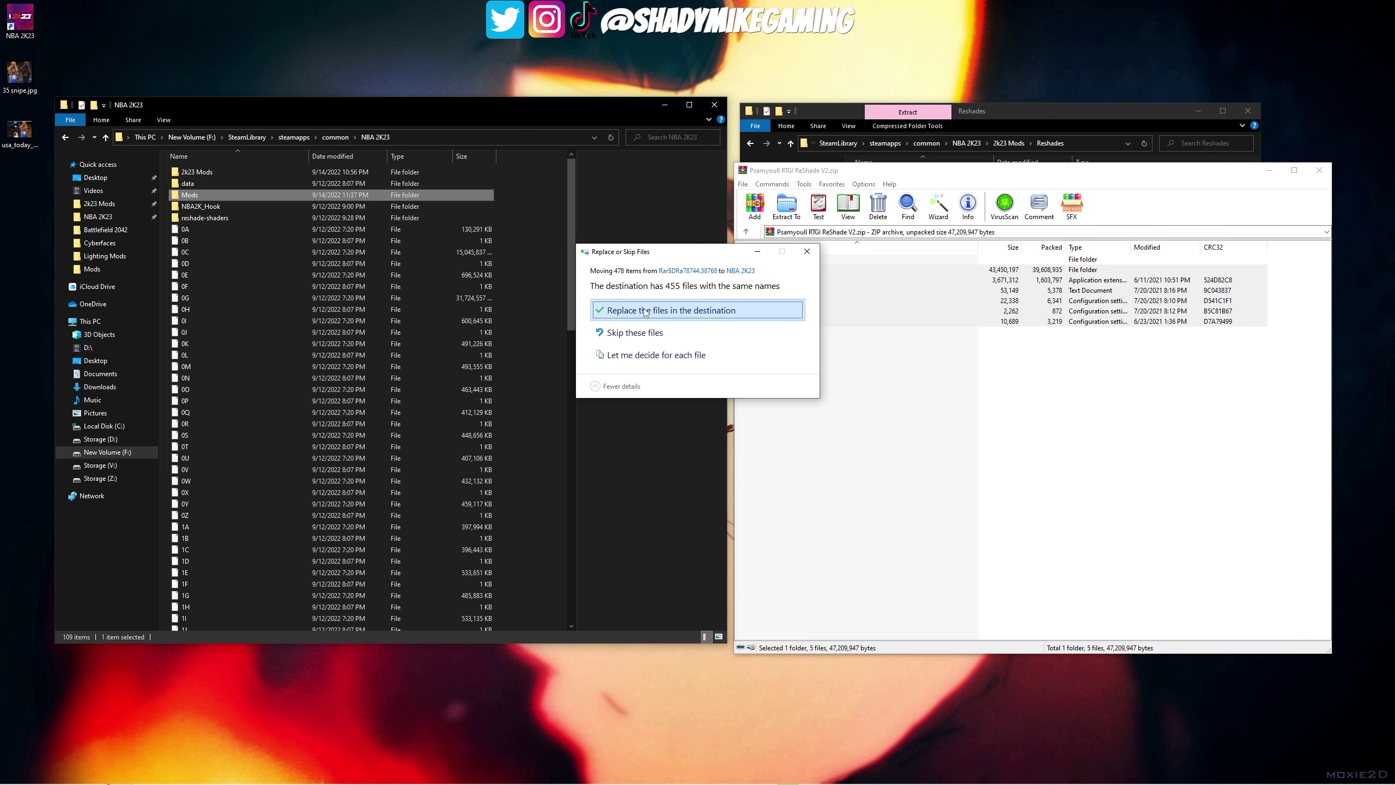
left_click(646, 312)
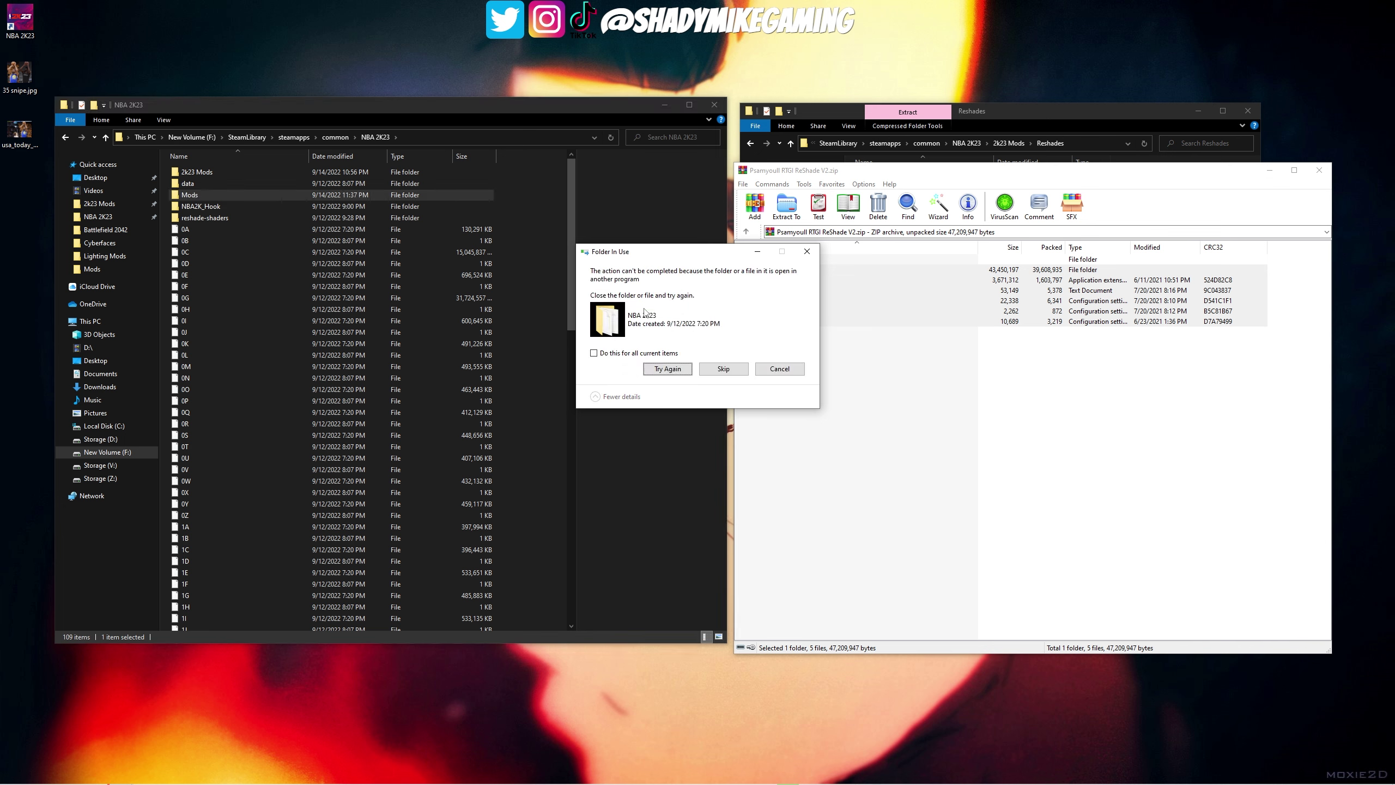
mouse_move(761, 779)
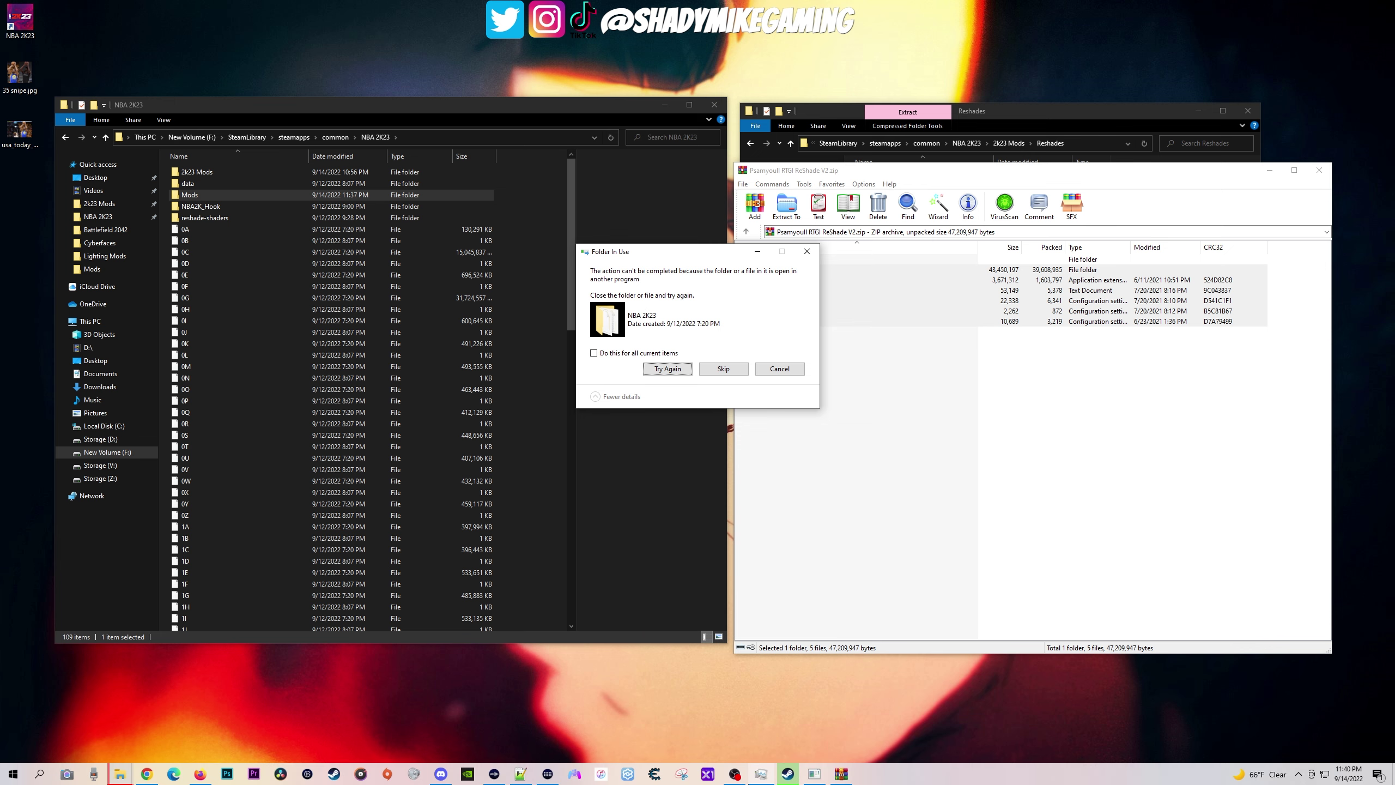
mouse_move(830, 777)
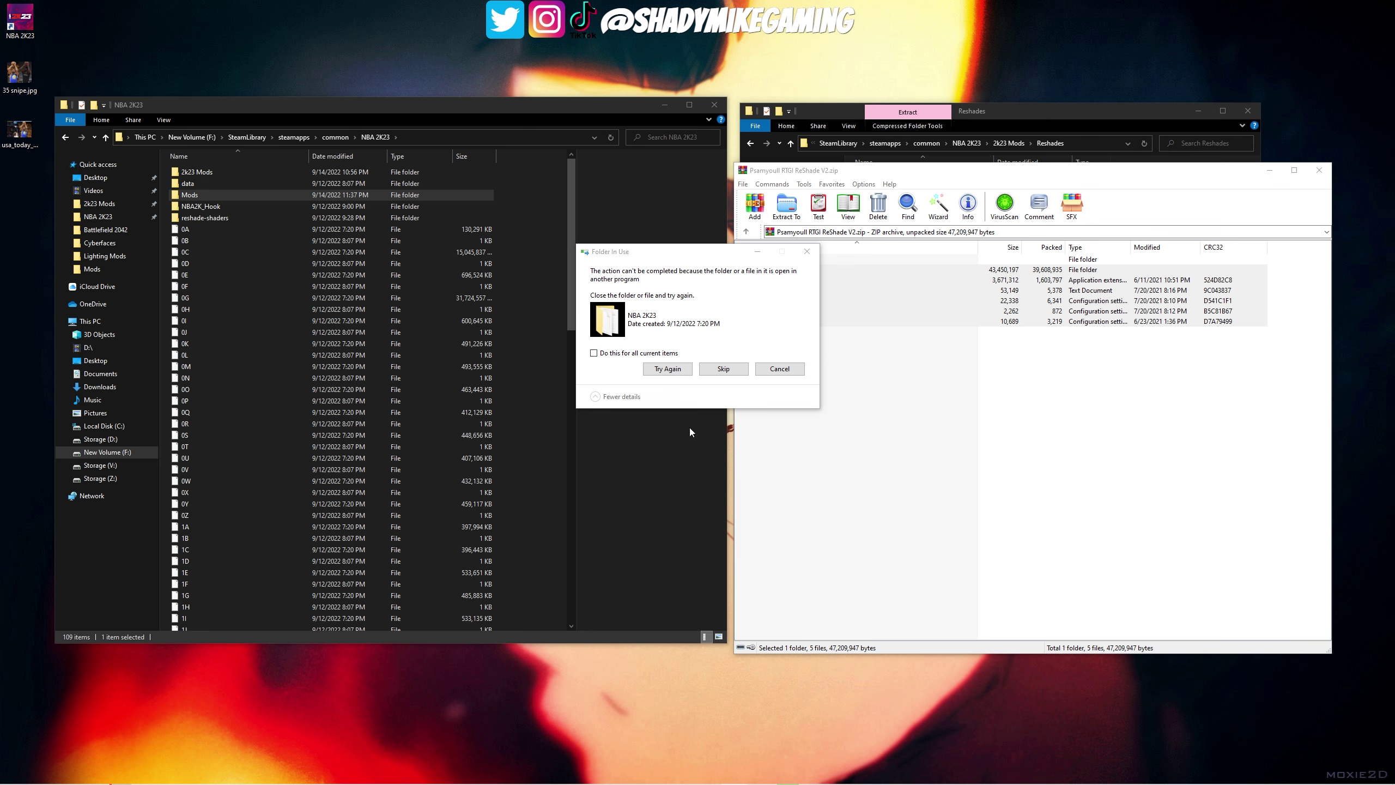
left_click(673, 378)
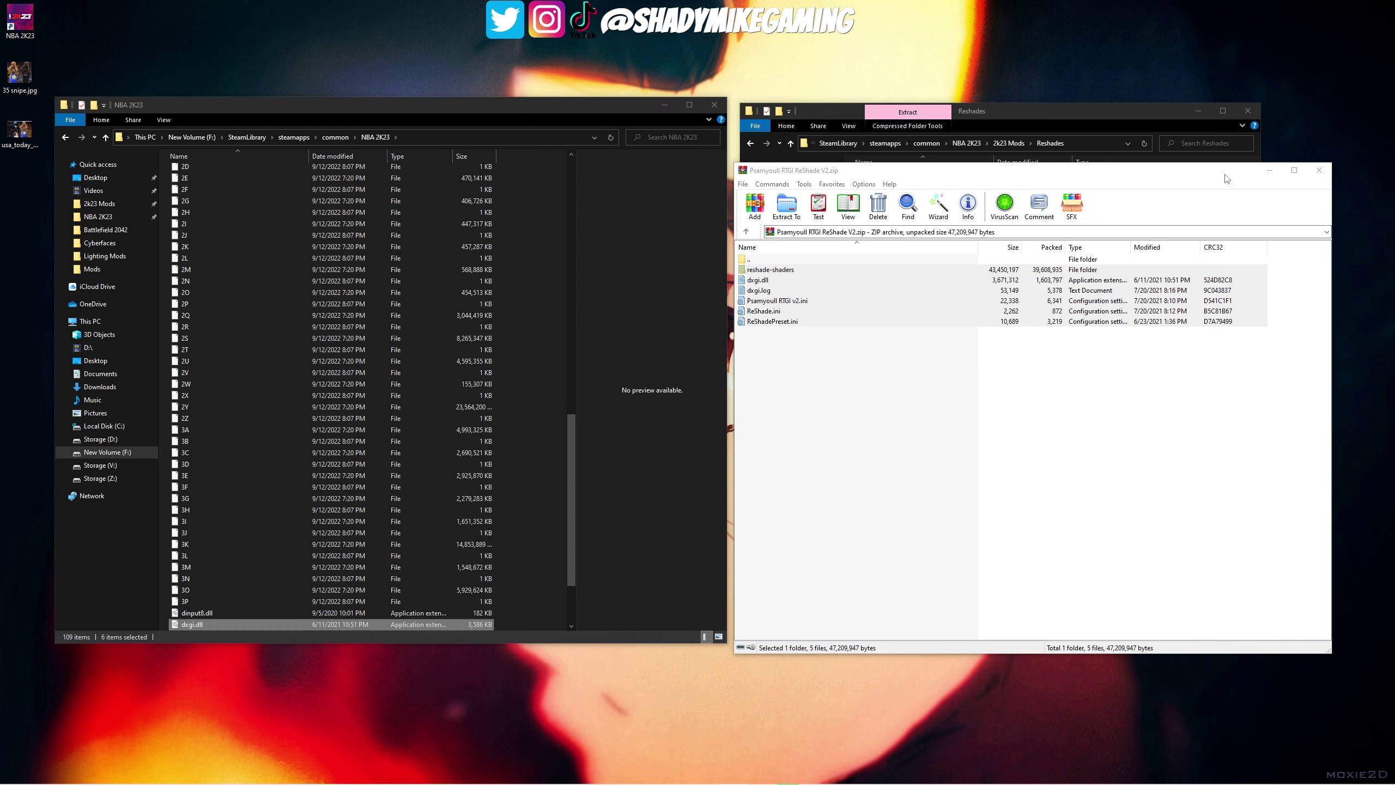
scroll(411, 393, "up", 20)
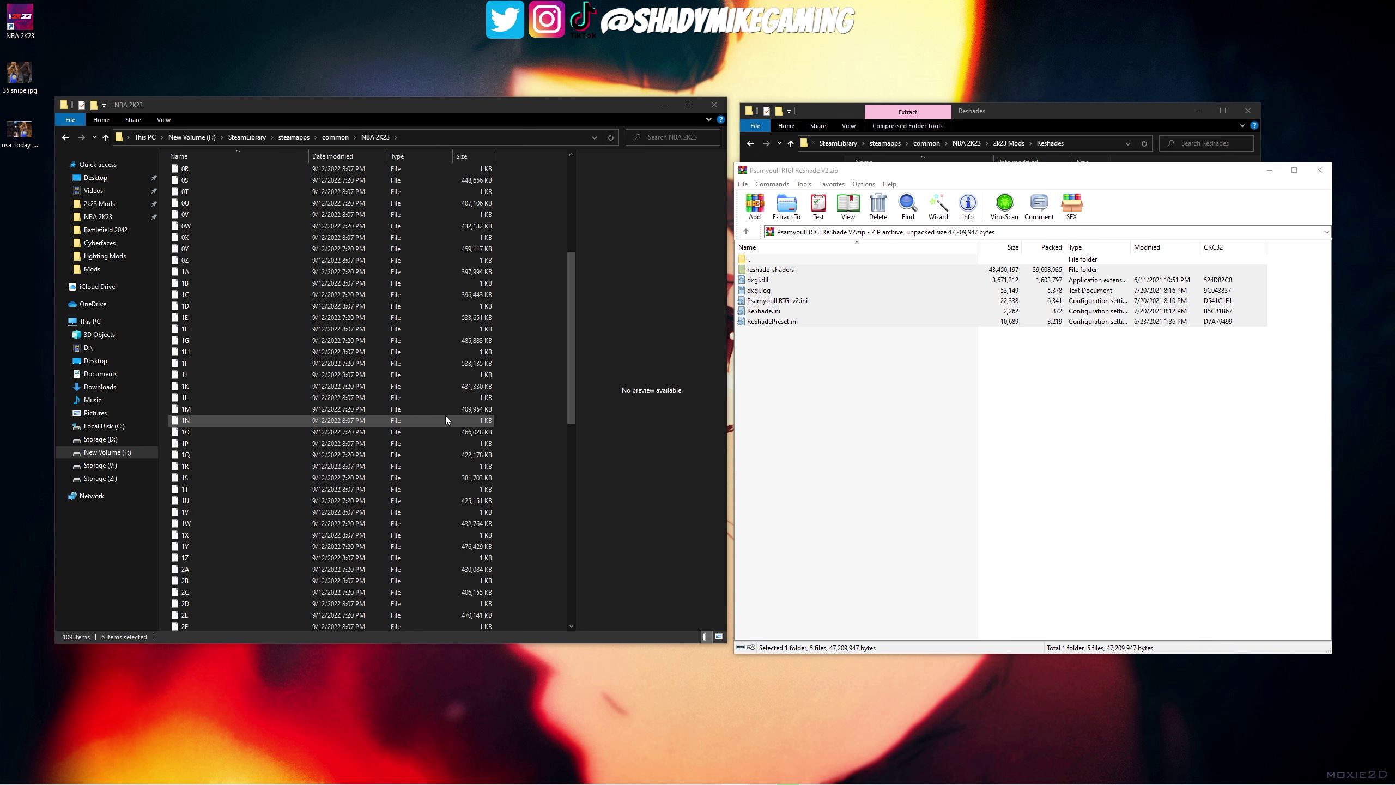
left_click(1318, 170)
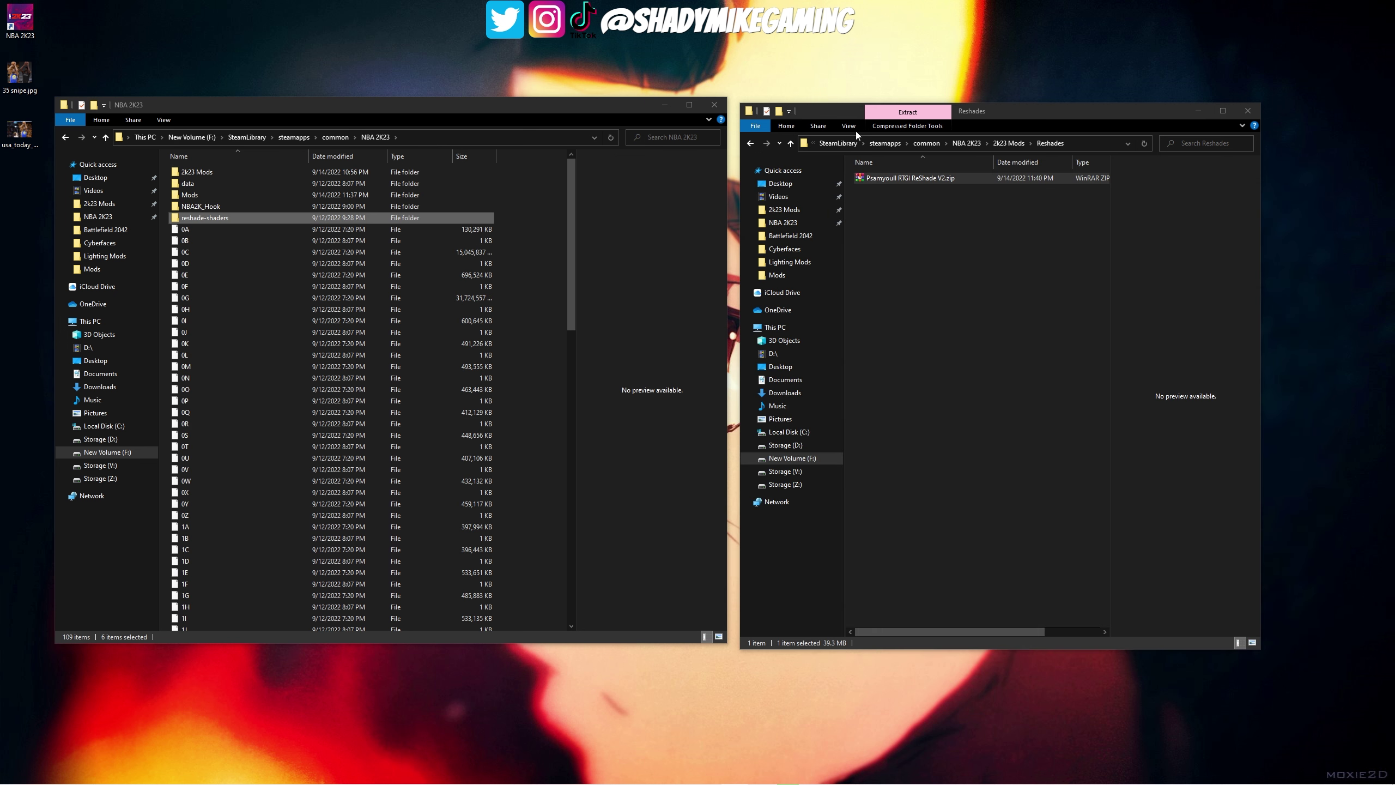
Close both folder windows and launch NBA 2K23 from the Steam library
left_click(713, 106)
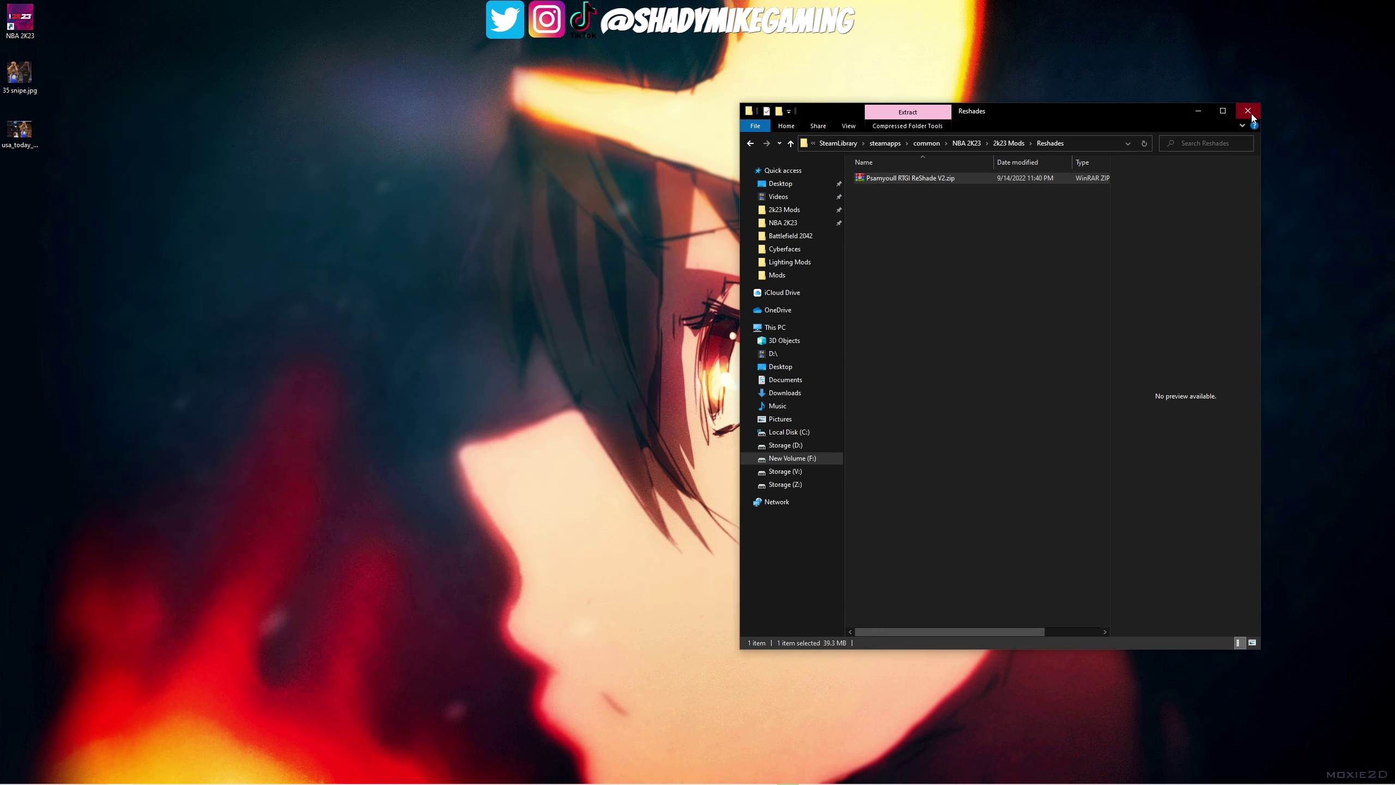
left_click(1247, 110)
mouse_move(686, 783)
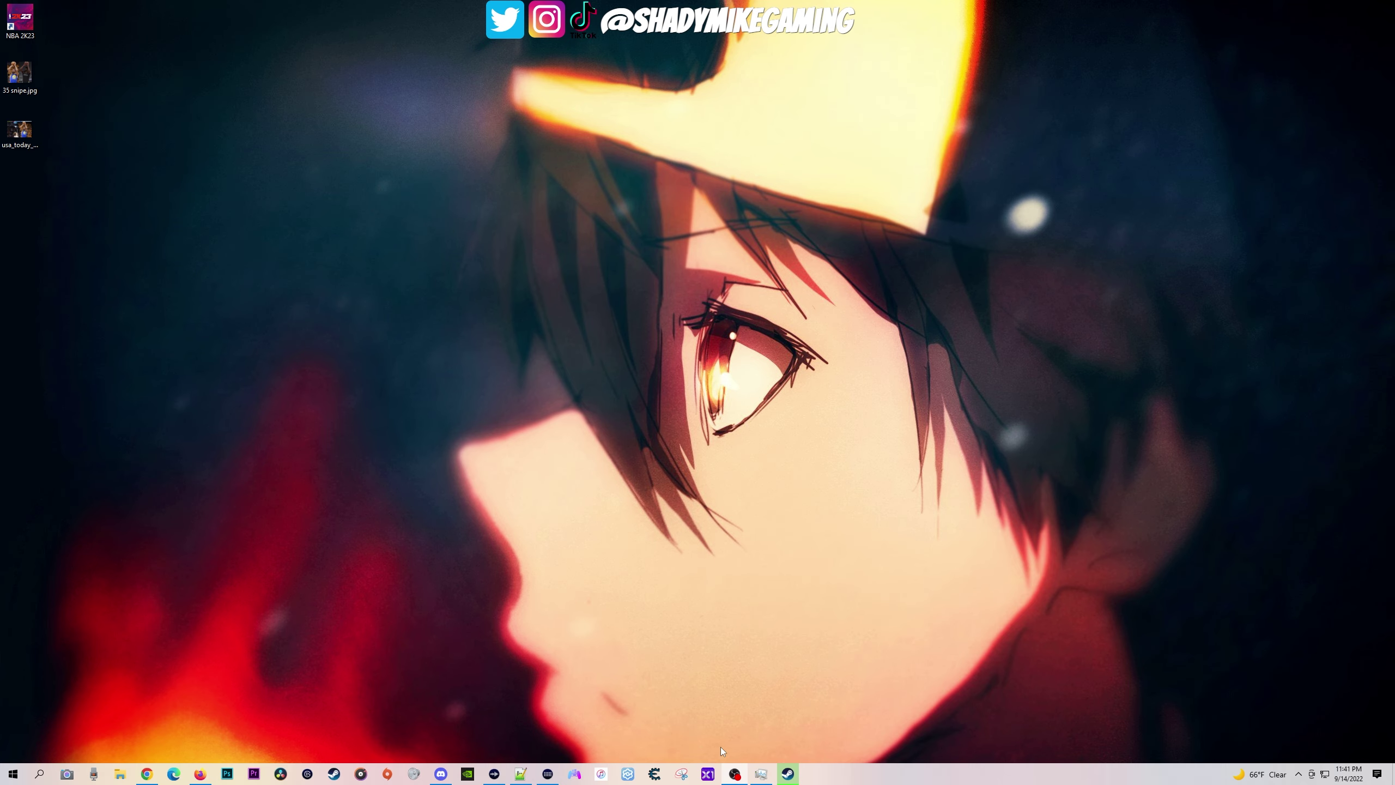
left_click(785, 775)
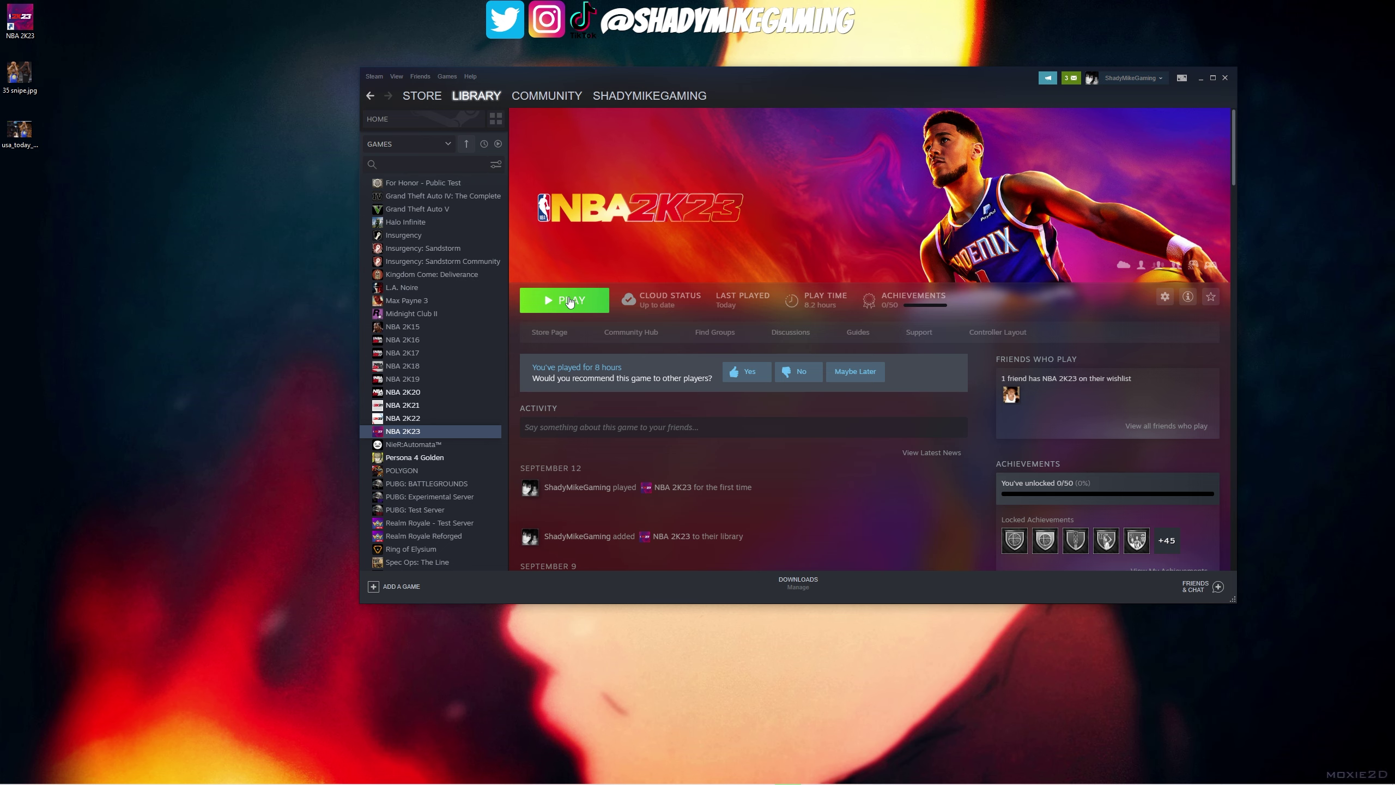
left_click(569, 301)
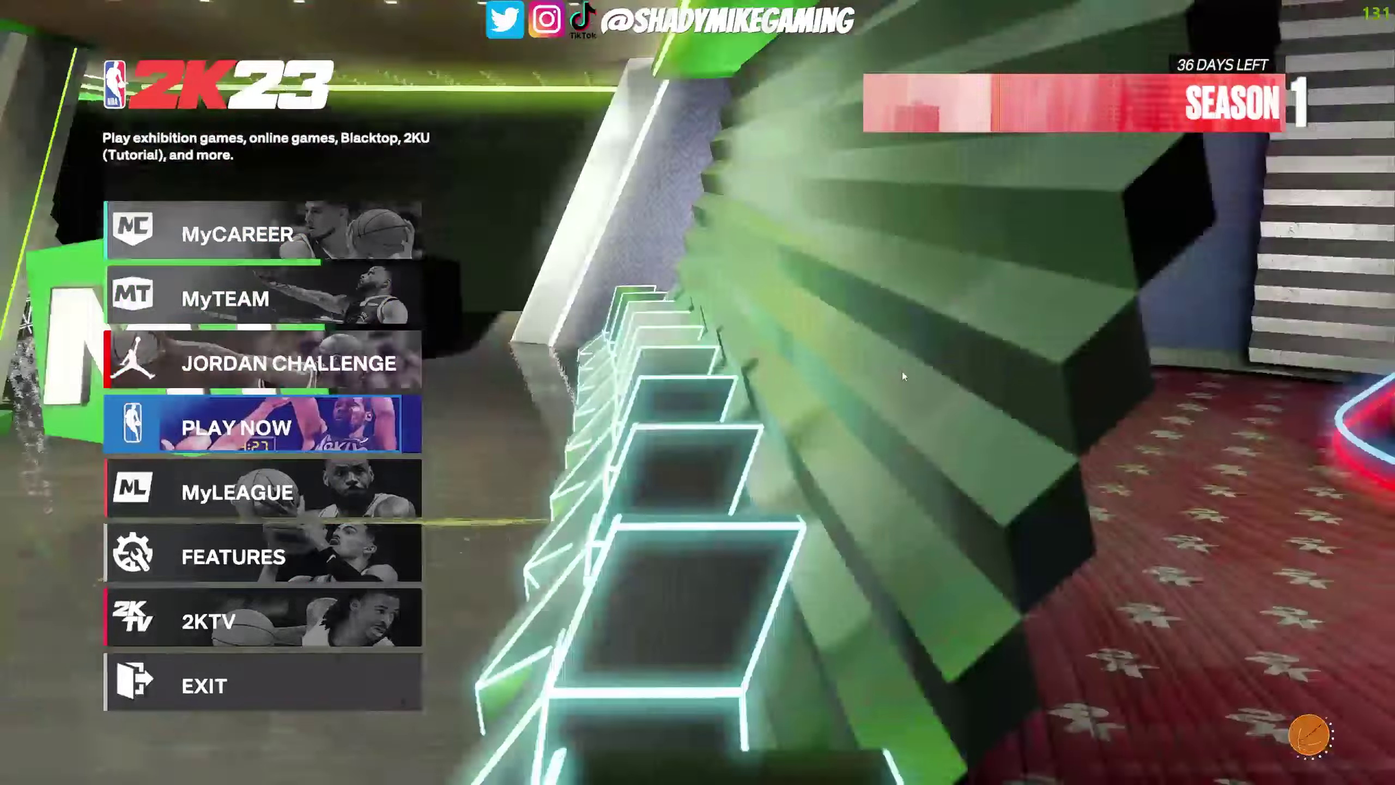
key("Return")
key("Right")
key("Right")
key("Right")
key("Right")
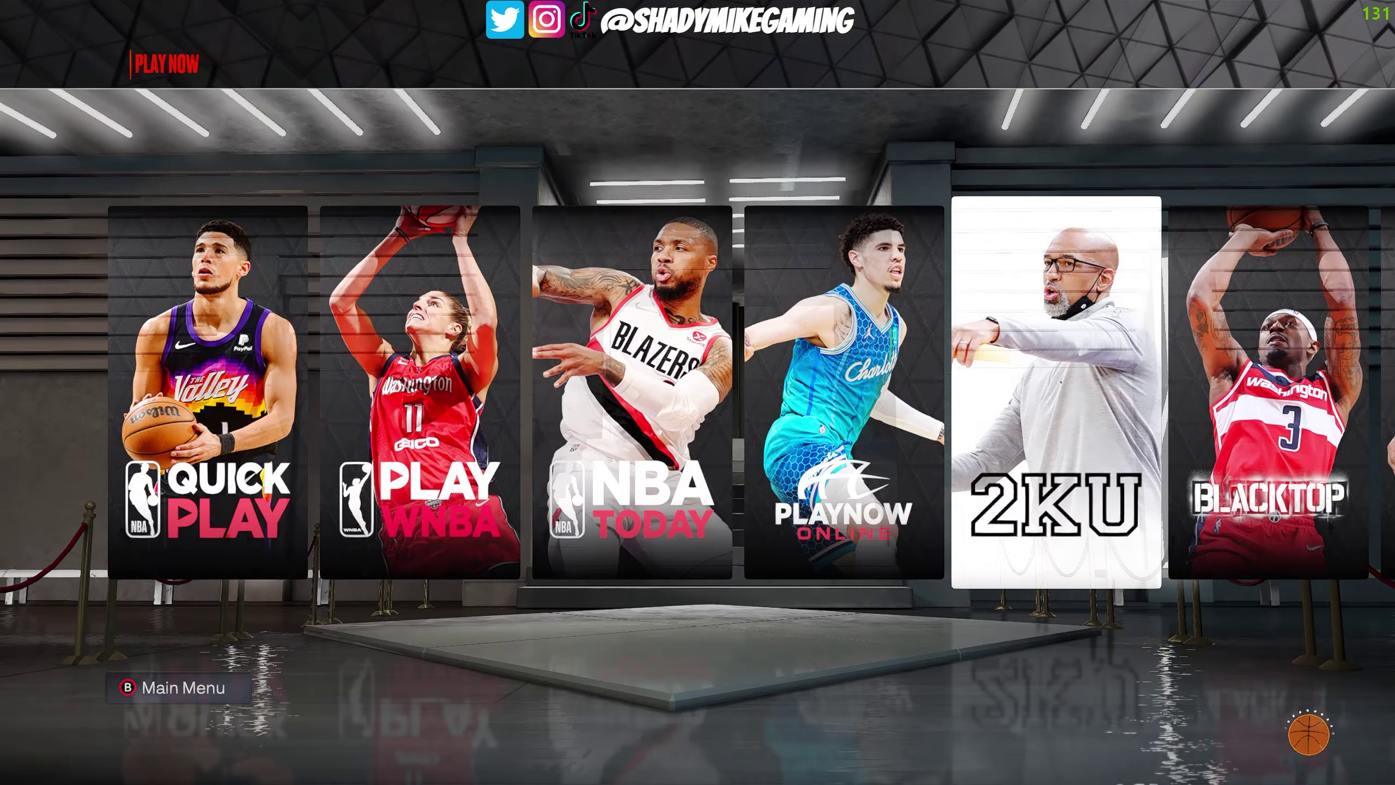
key("Return")
key("Escape")
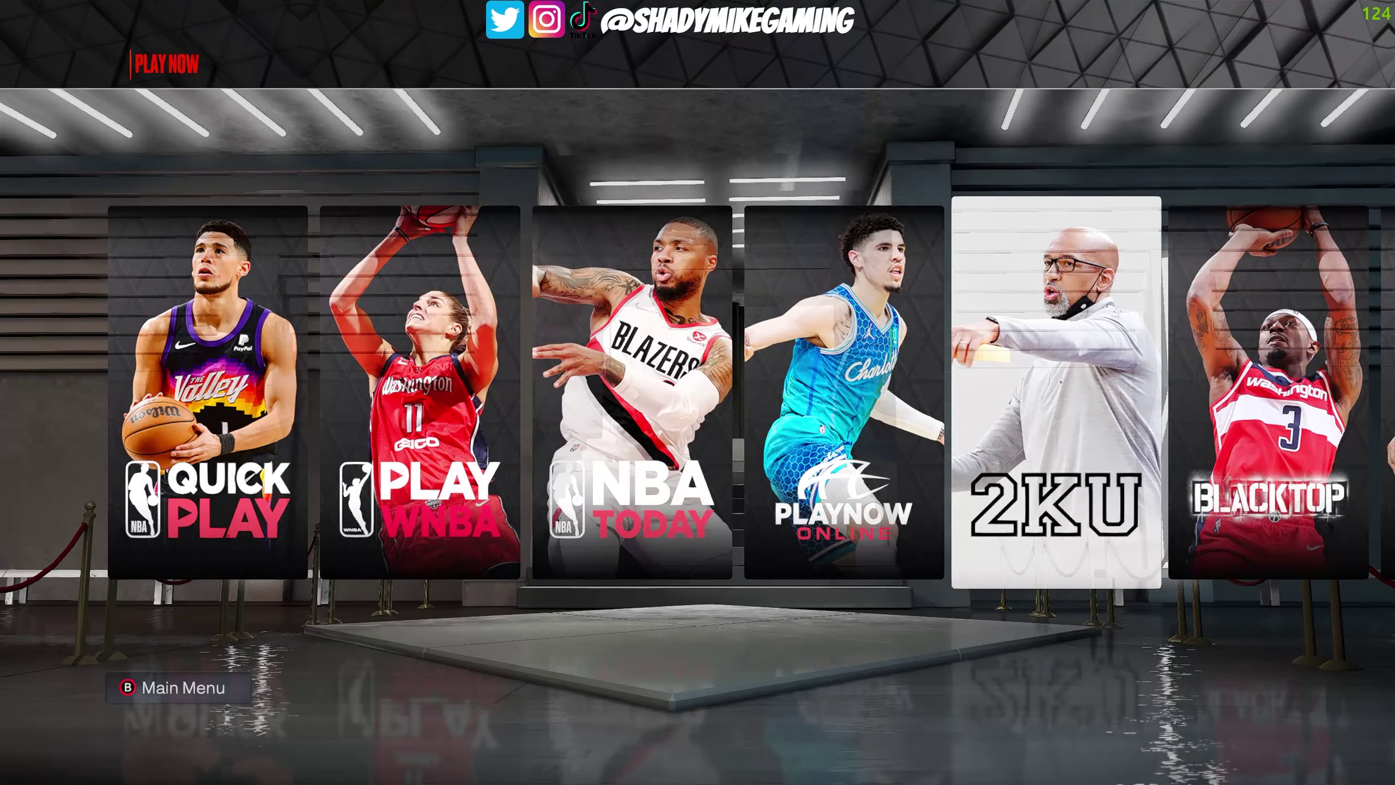
key("Escape")
Check the Anti-aliasing Level in the Video Settings under Features, then return to the main menu
key("Down")
key("Down")
key("Return")
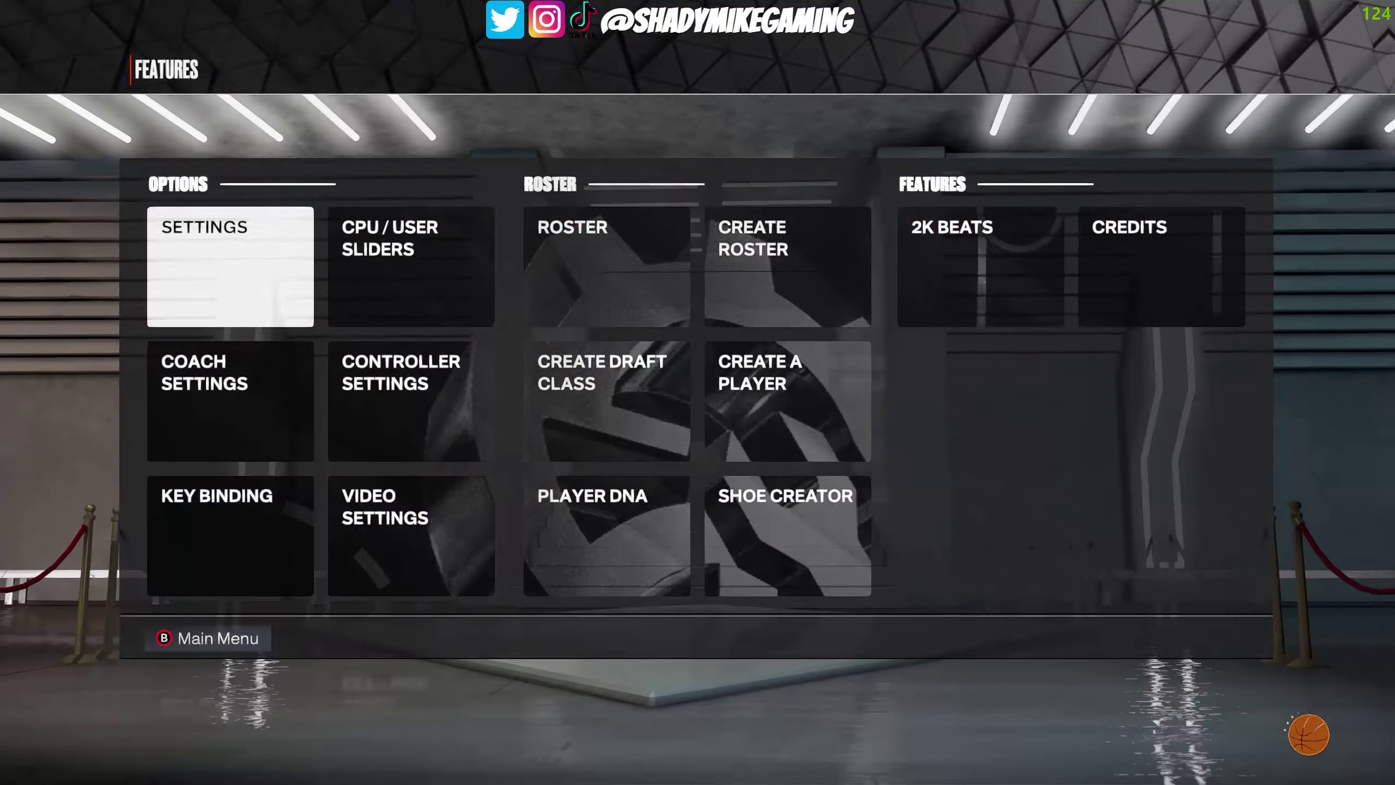
key("Right")
key("Down")
key("Down")
key("Return")
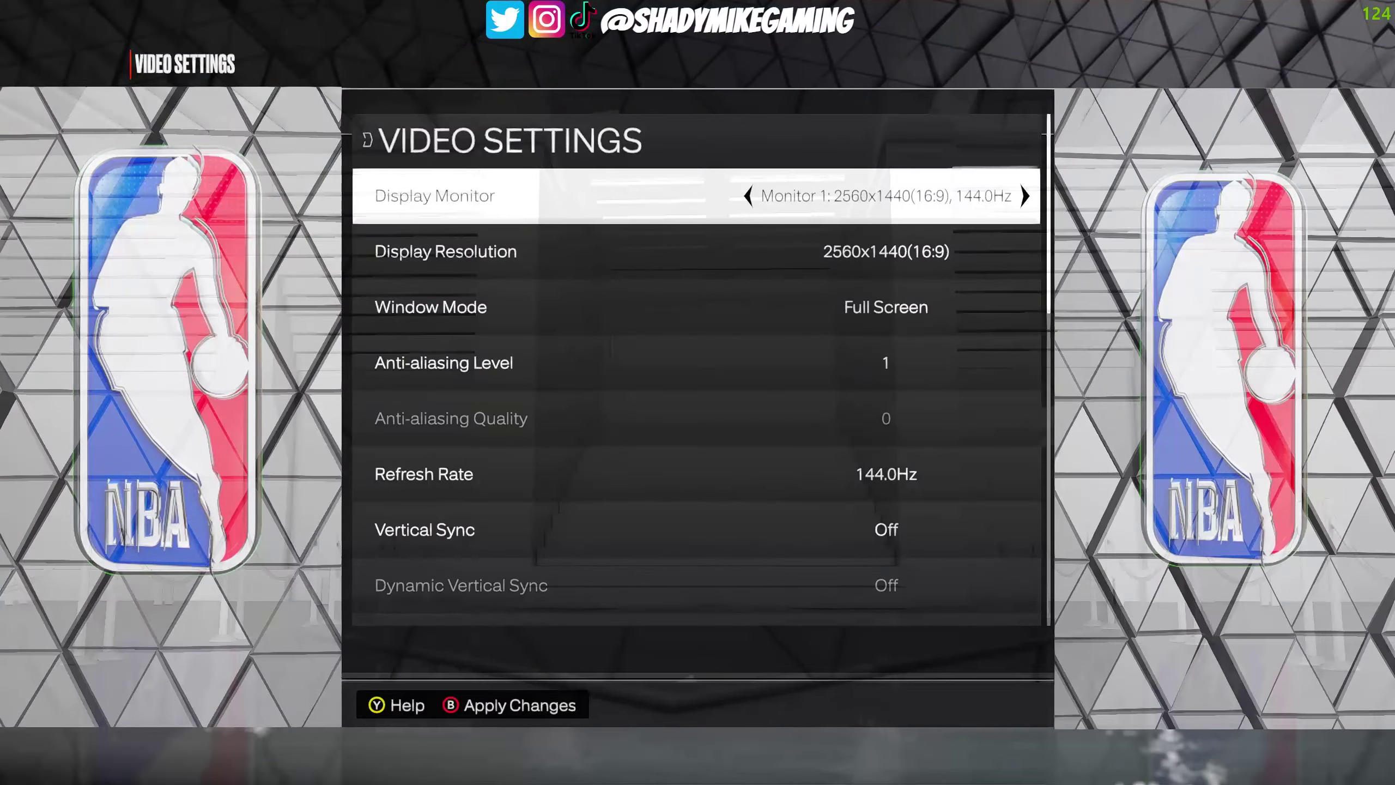
key("Down")
key("Down")
key("Down")
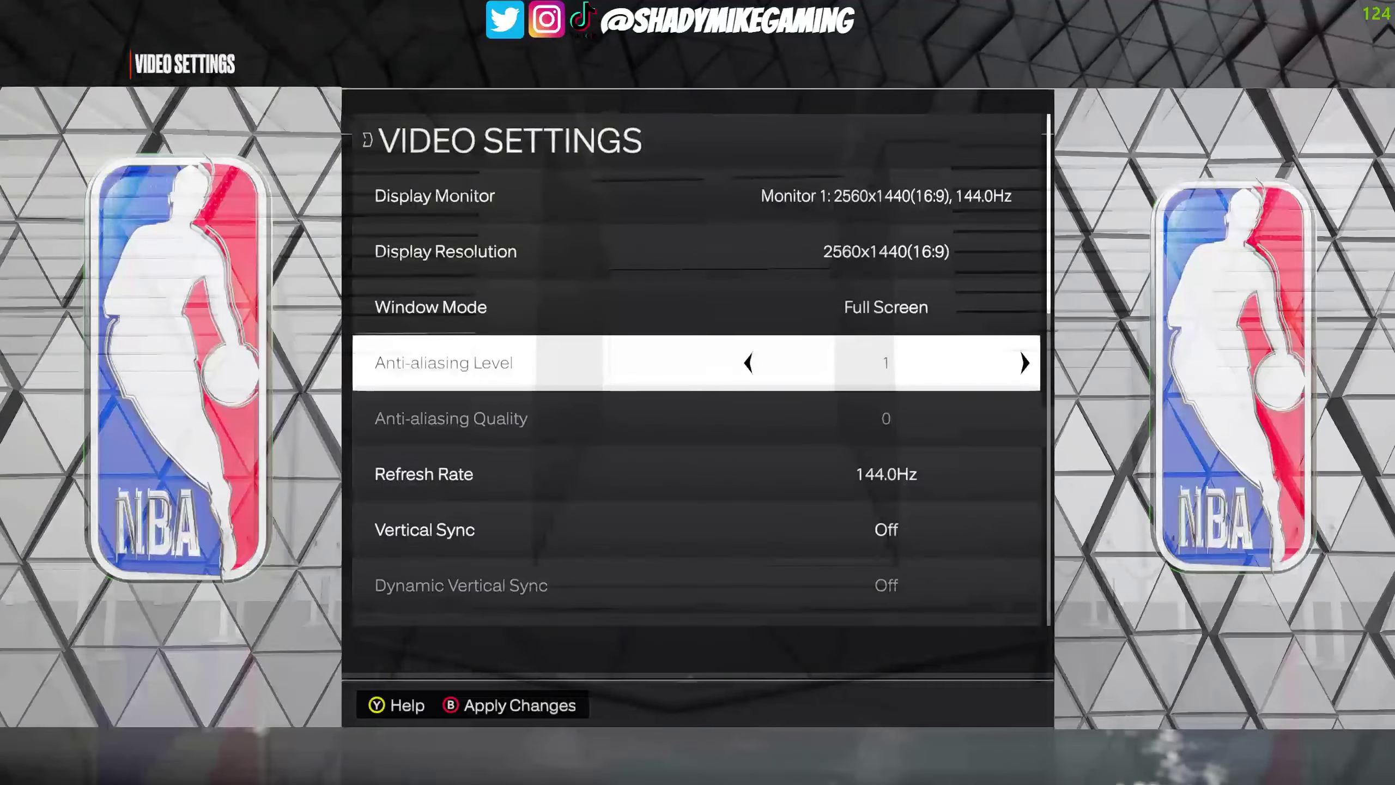
key("Escape")
key("Down")
key("Return")
key("Escape")
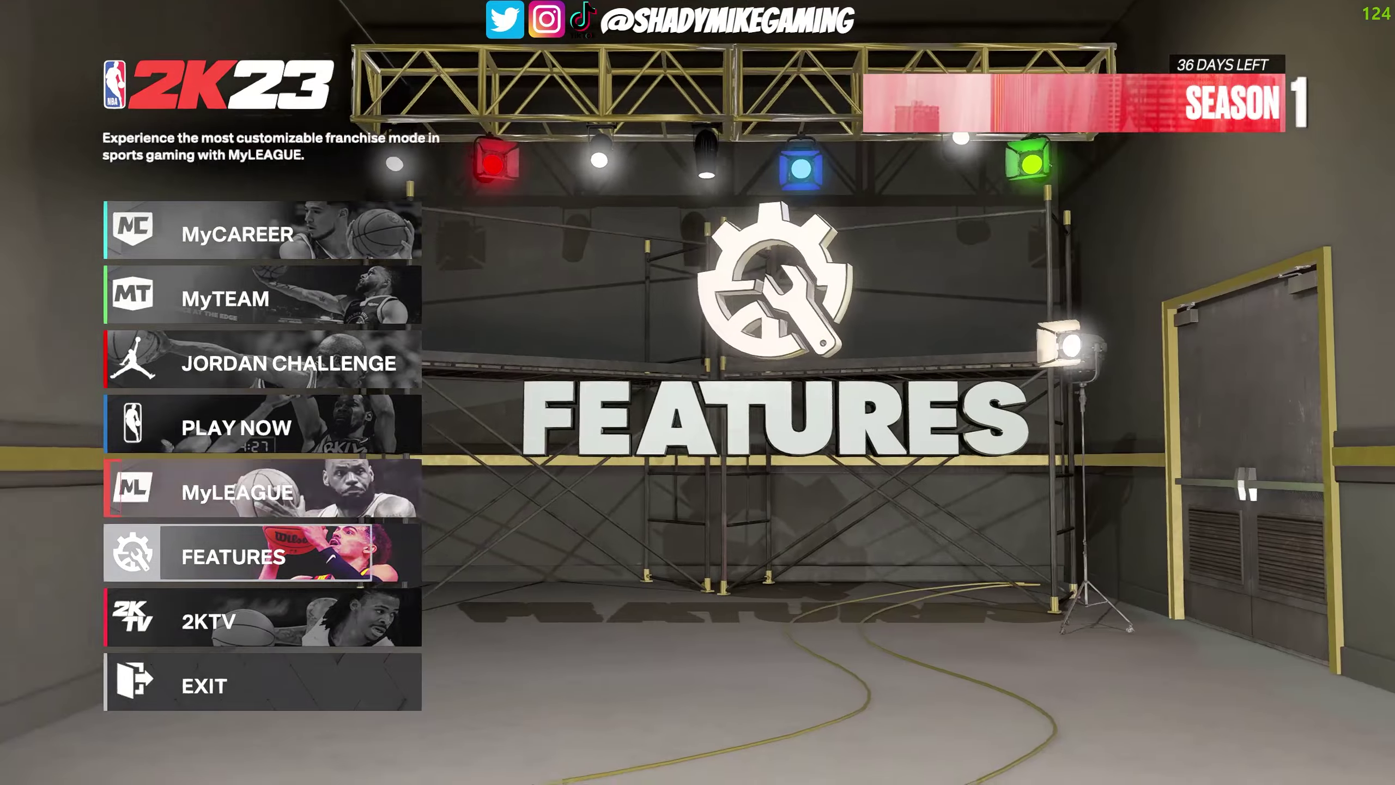
Start a 2KU session from Play Now and bring up a close-up view of the Celtics' number 0 player
key("Up")
key("Up")
key("Return")
key("Right")
key("Right")
key("Right")
key("Right")
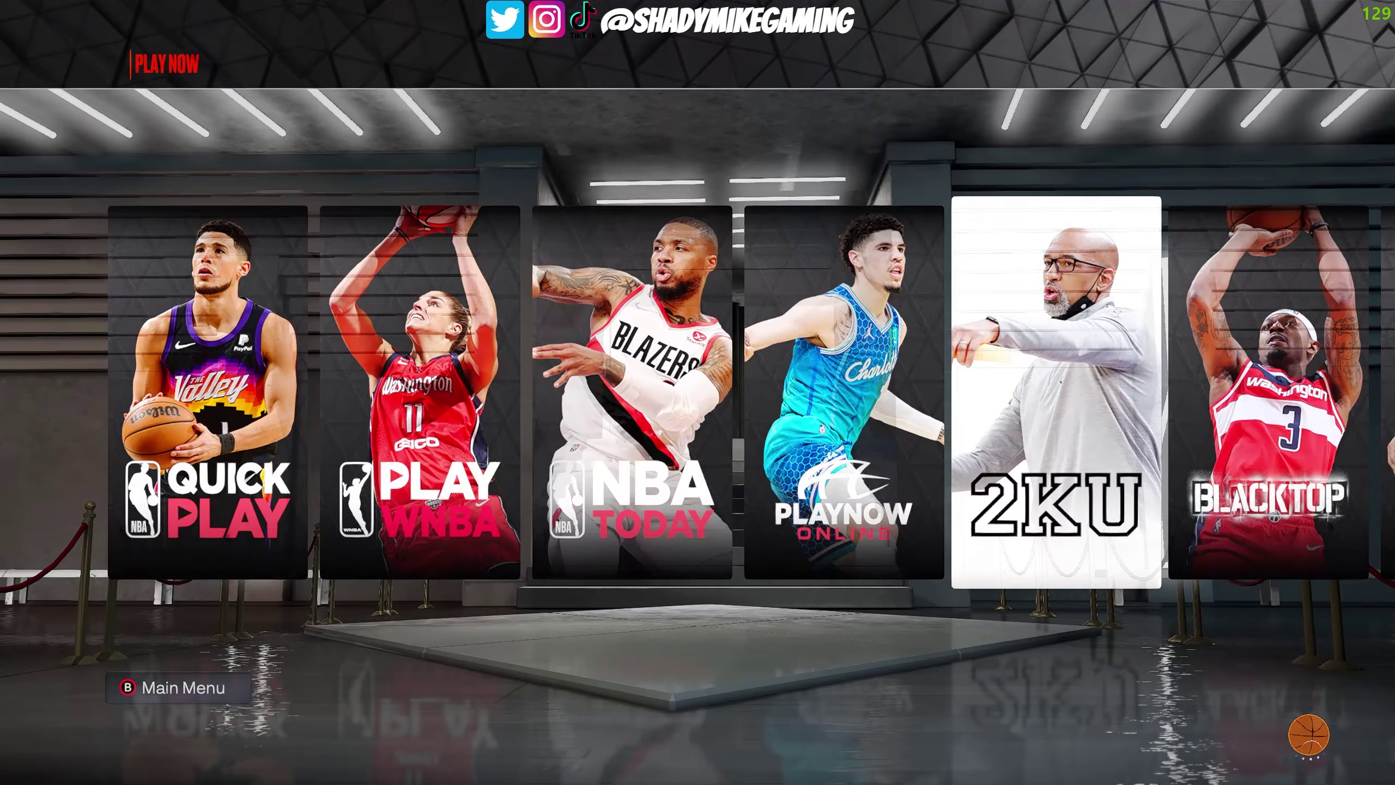
key("Return")
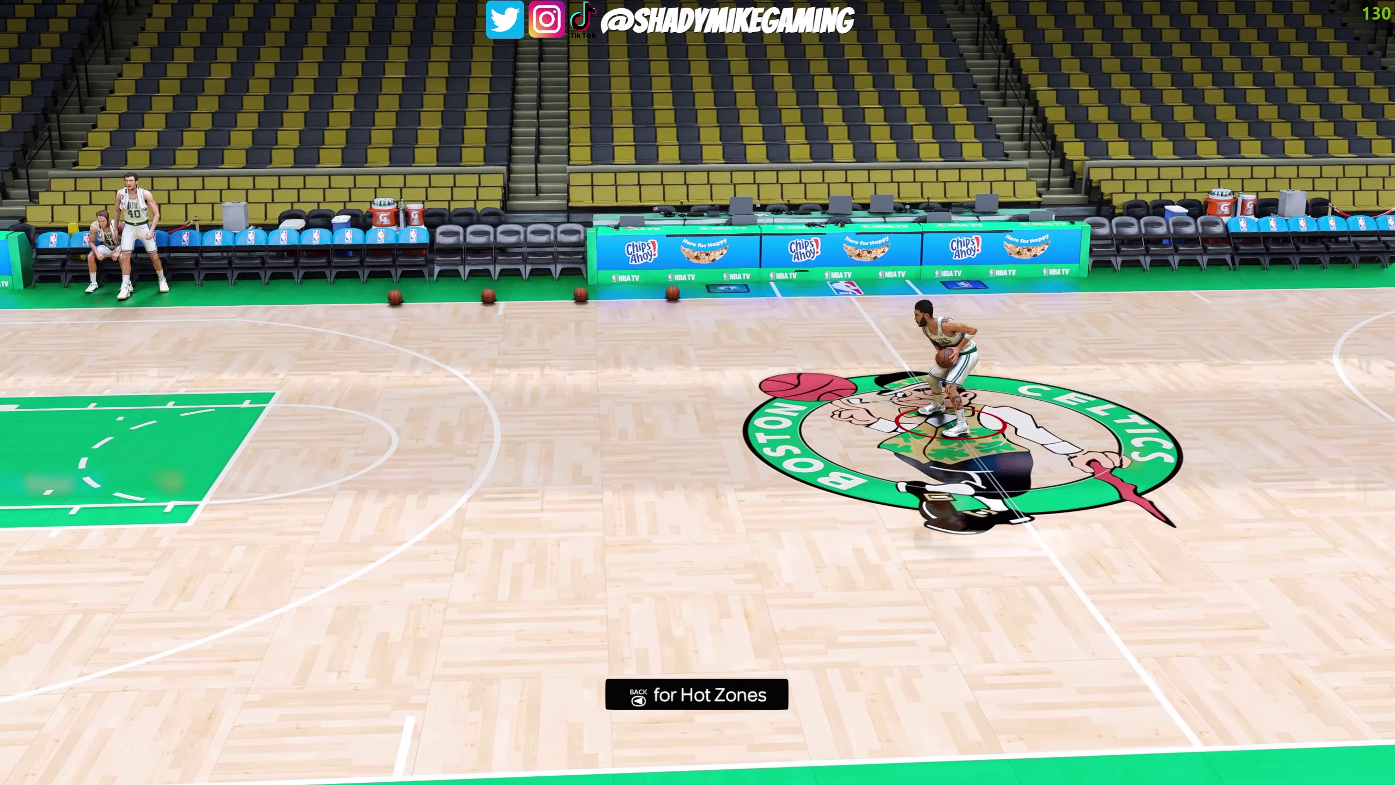
key("r")
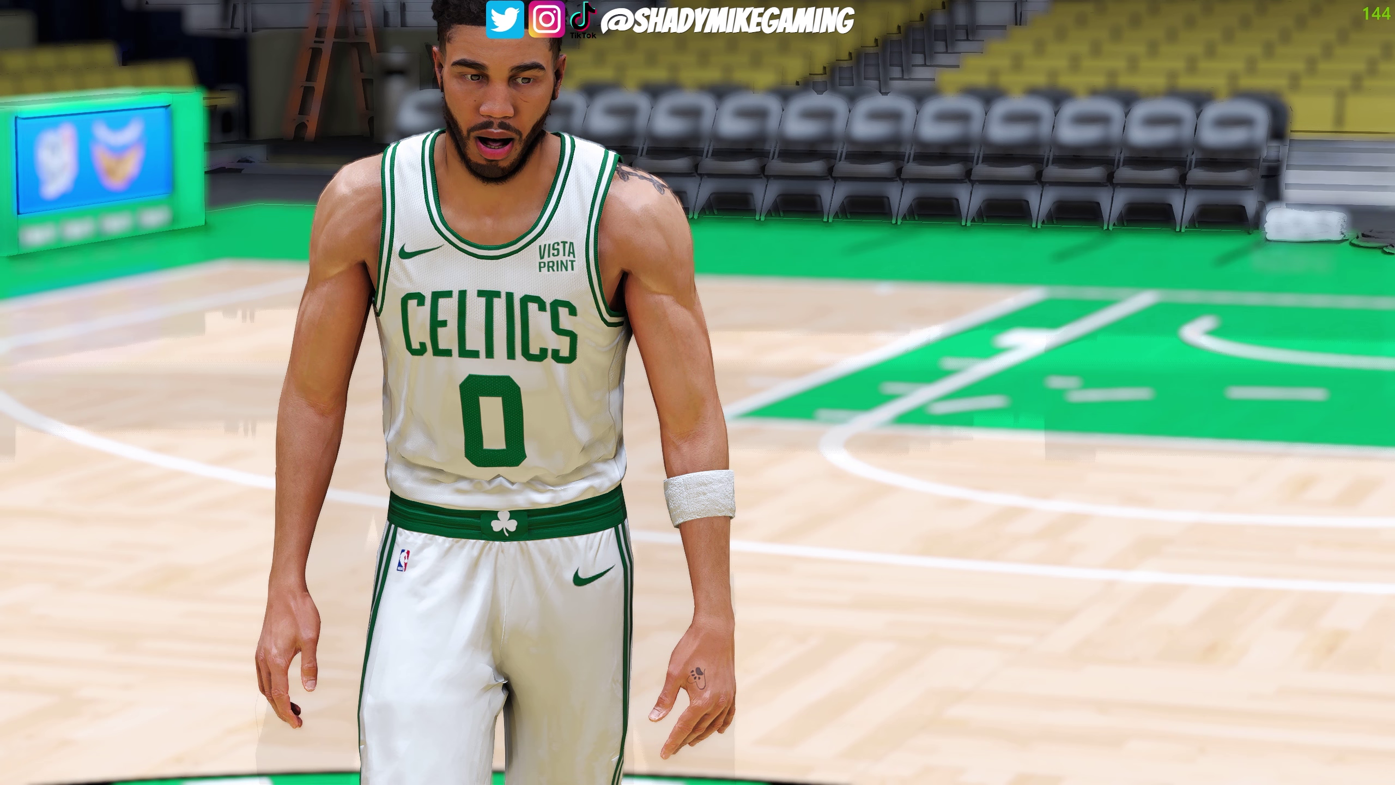
Open the ReShade overlay, review the Psamyoull RTGI v2 effects and the general settings with their shortcut keys, then close the overlay
key("Home")
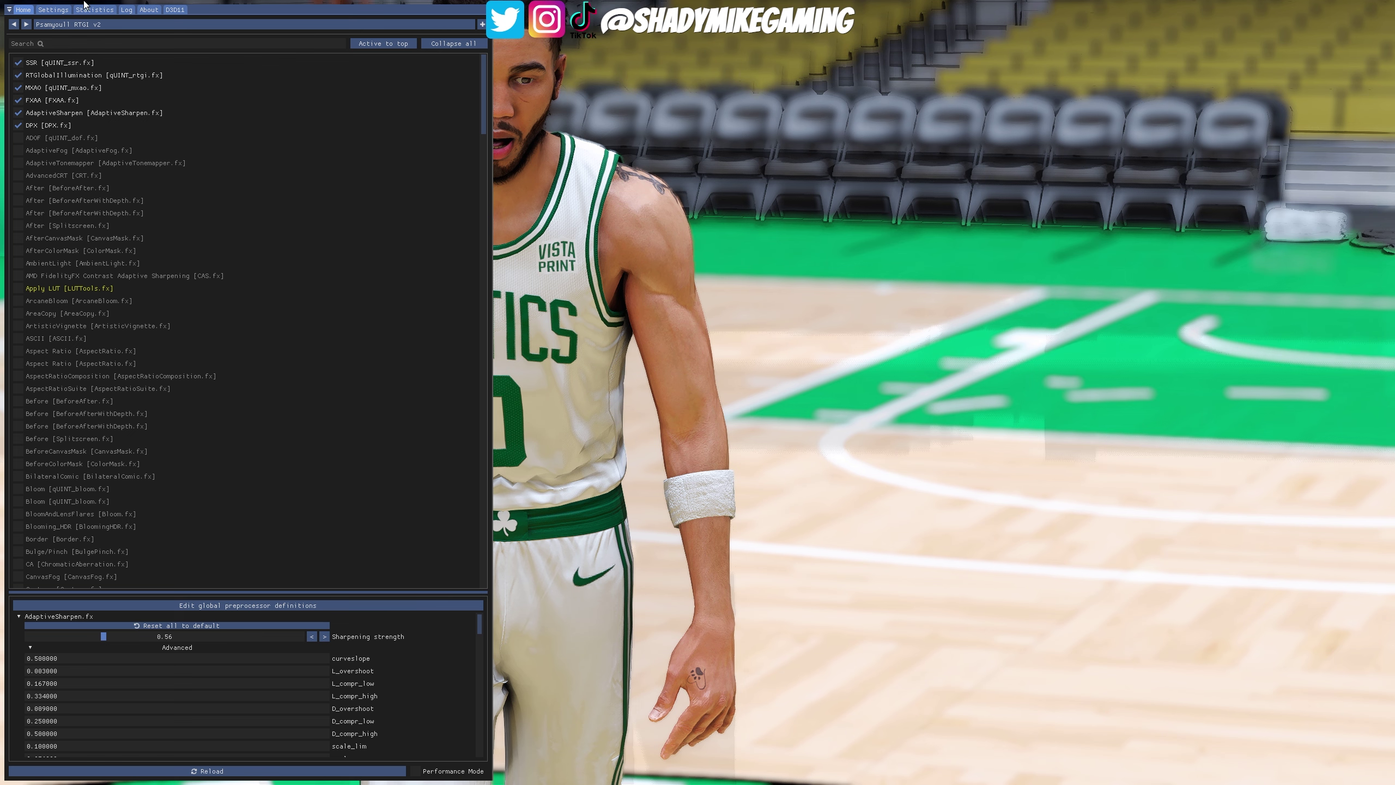
left_click(56, 11)
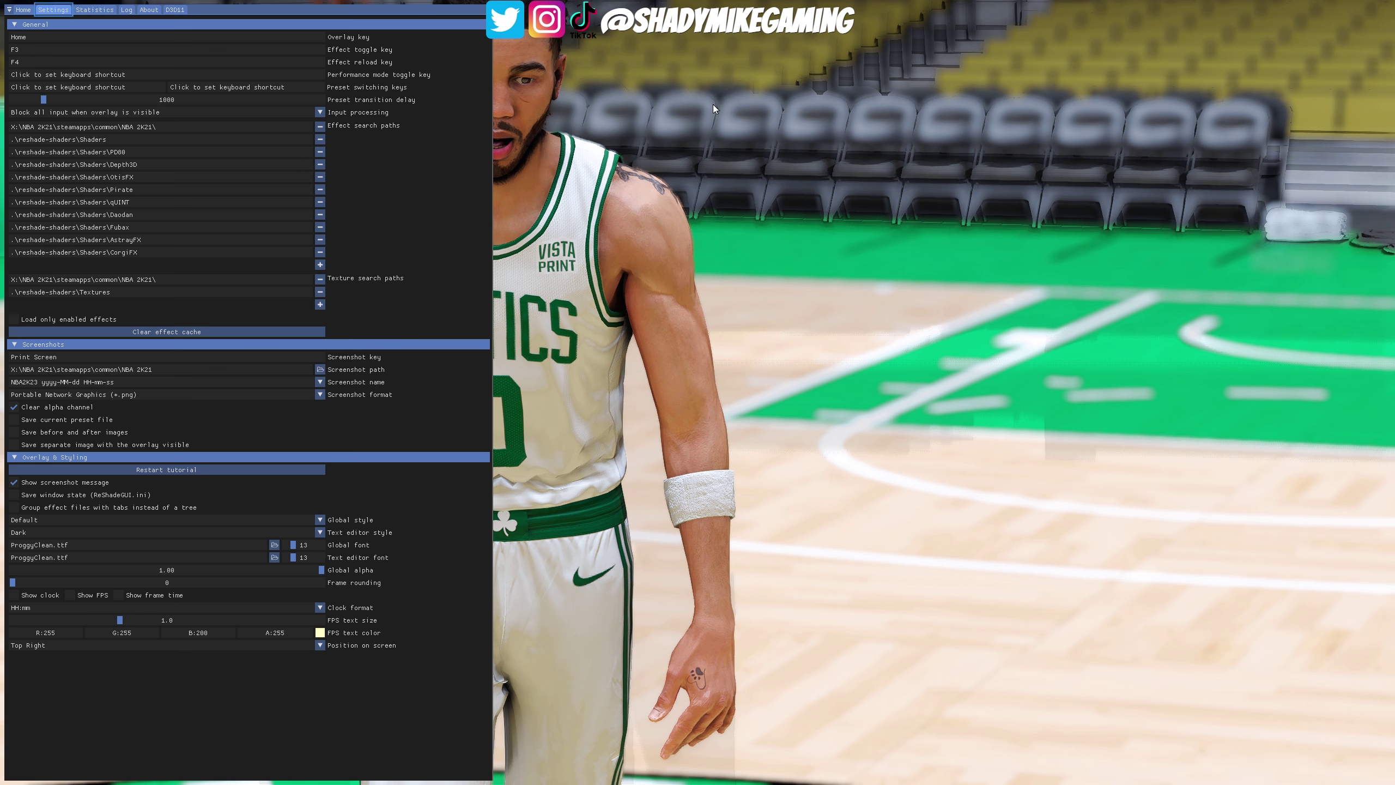
key("Home")
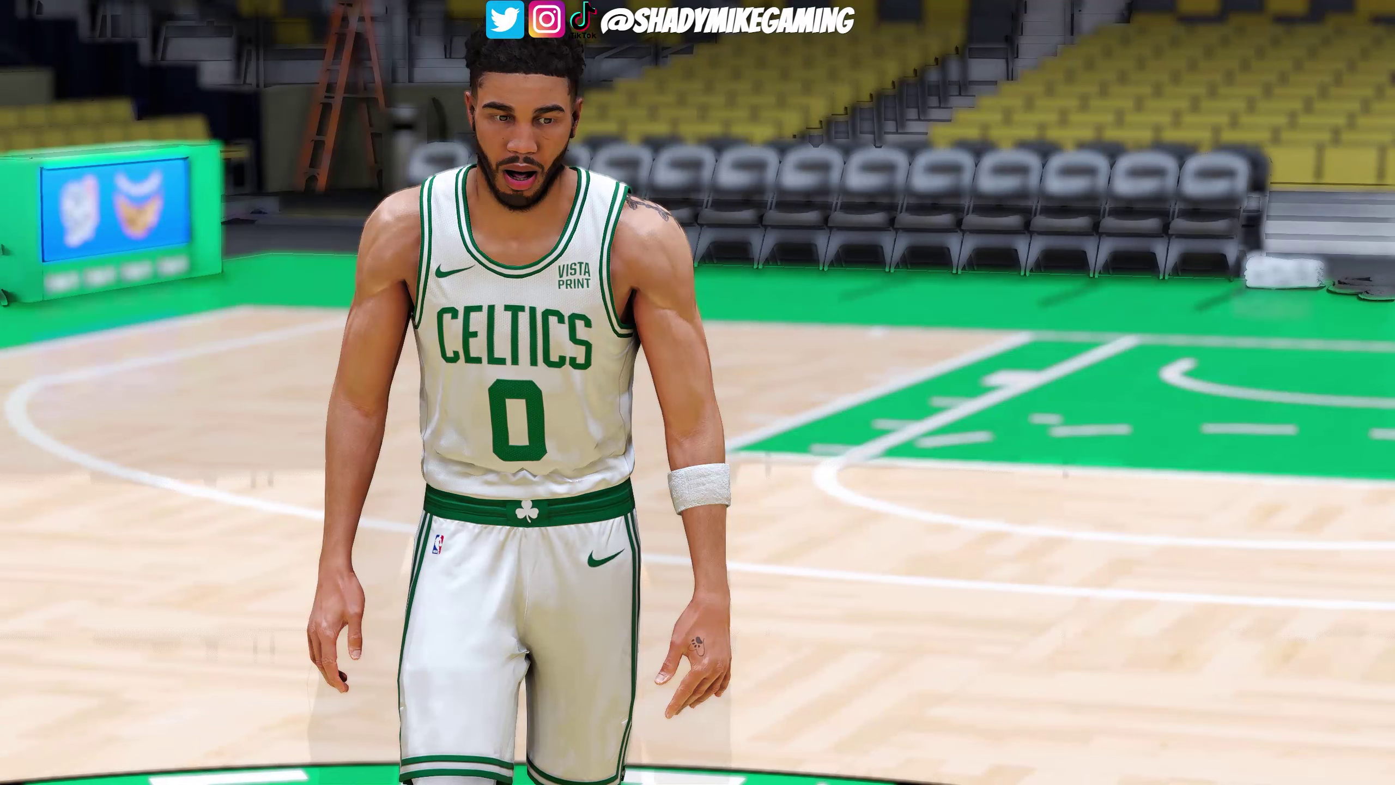
Toggle the reshade effects off and on over the Celtics player to compare the image with and without them
key("Scroll_Lock")
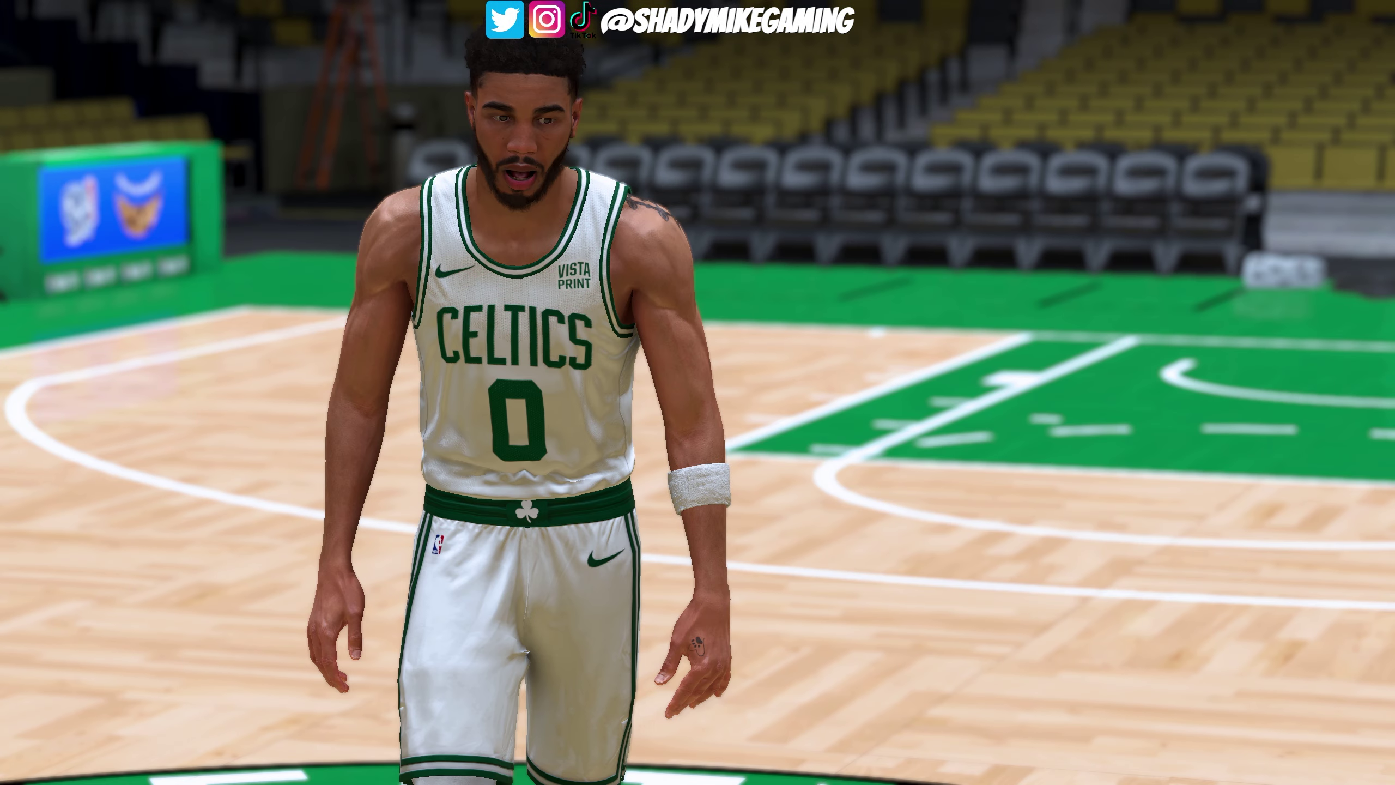
key("Scroll_Lock")
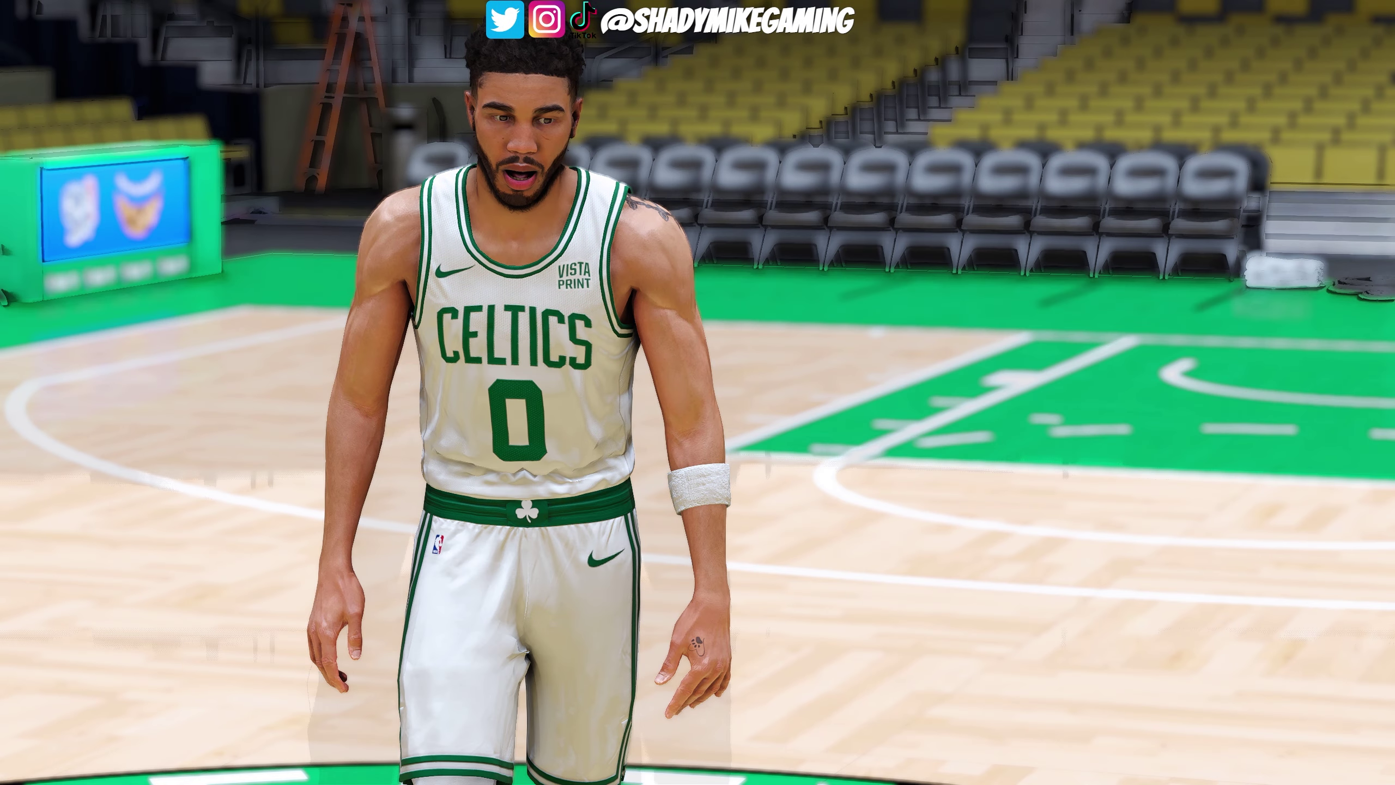
key("Scroll_Lock")
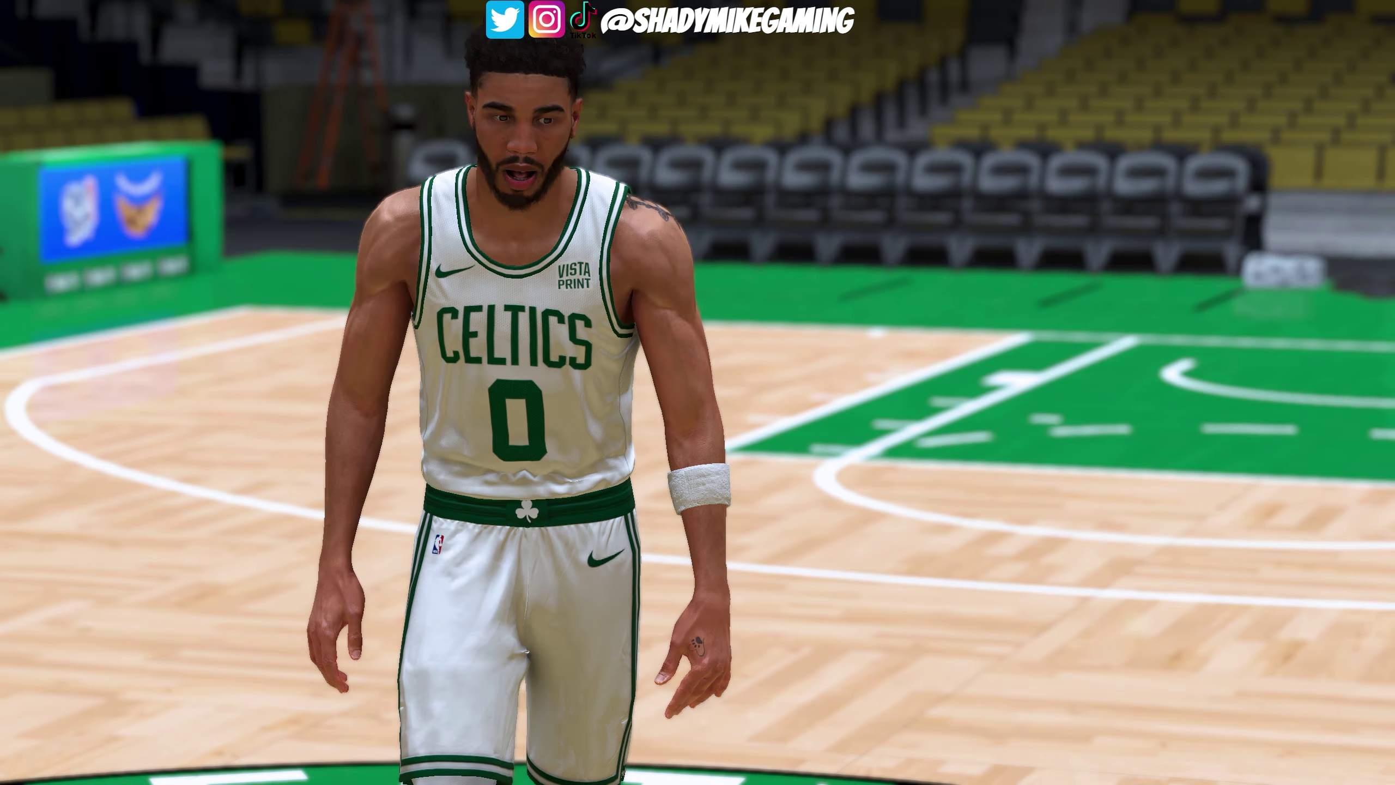
Turn the reshade effects back on and browse for a new ReShade screenshot path on the f:\ drive
key("Scroll_Lock")
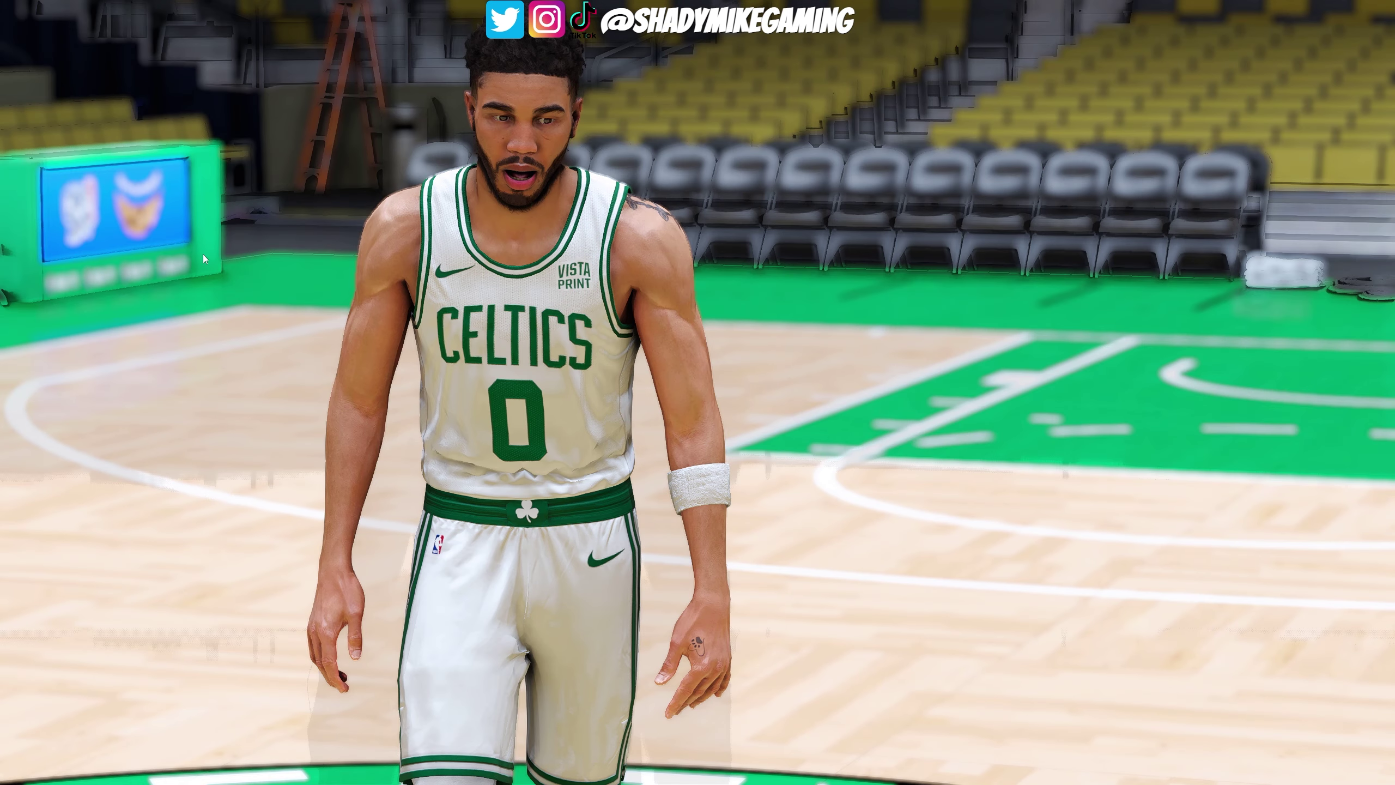
key("Home")
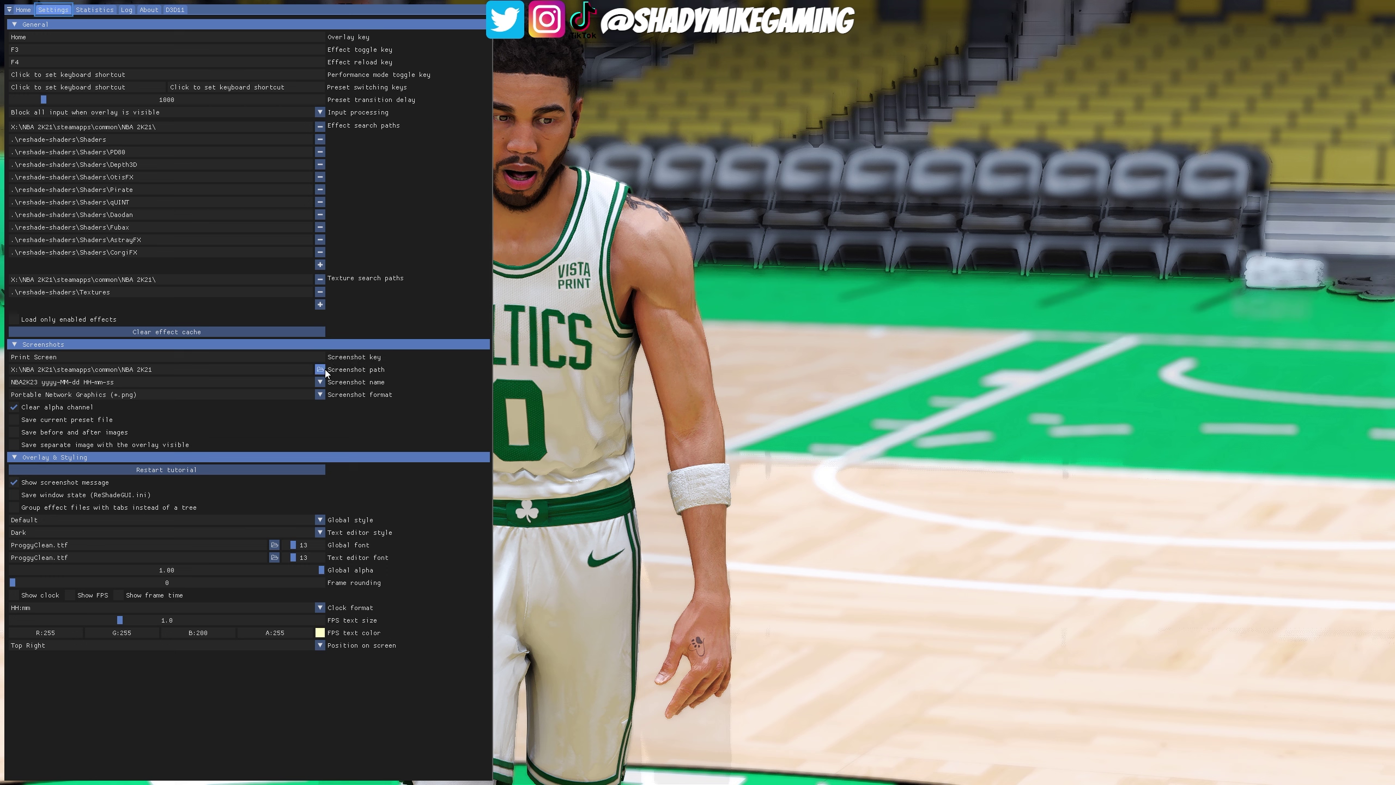
left_click(319, 369)
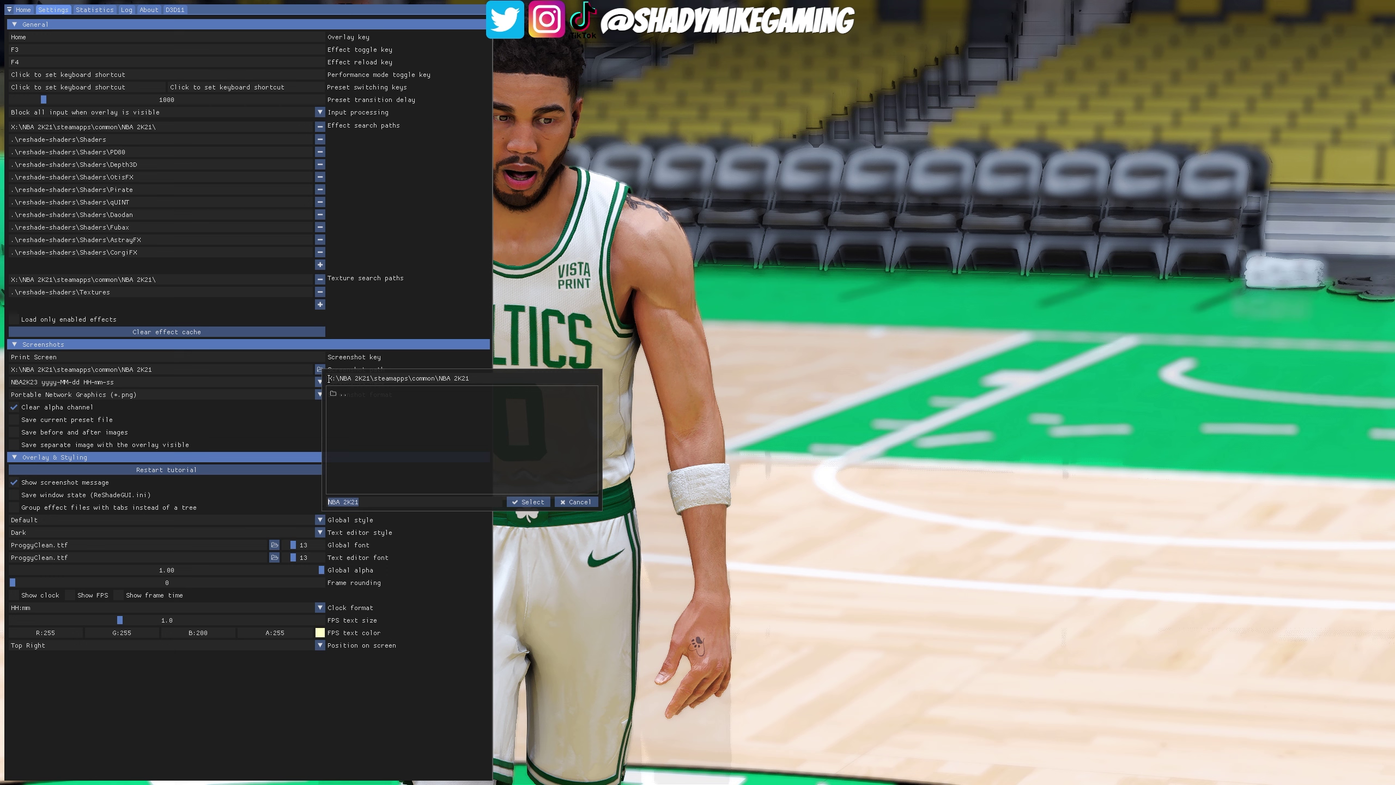
left_click(332, 394)
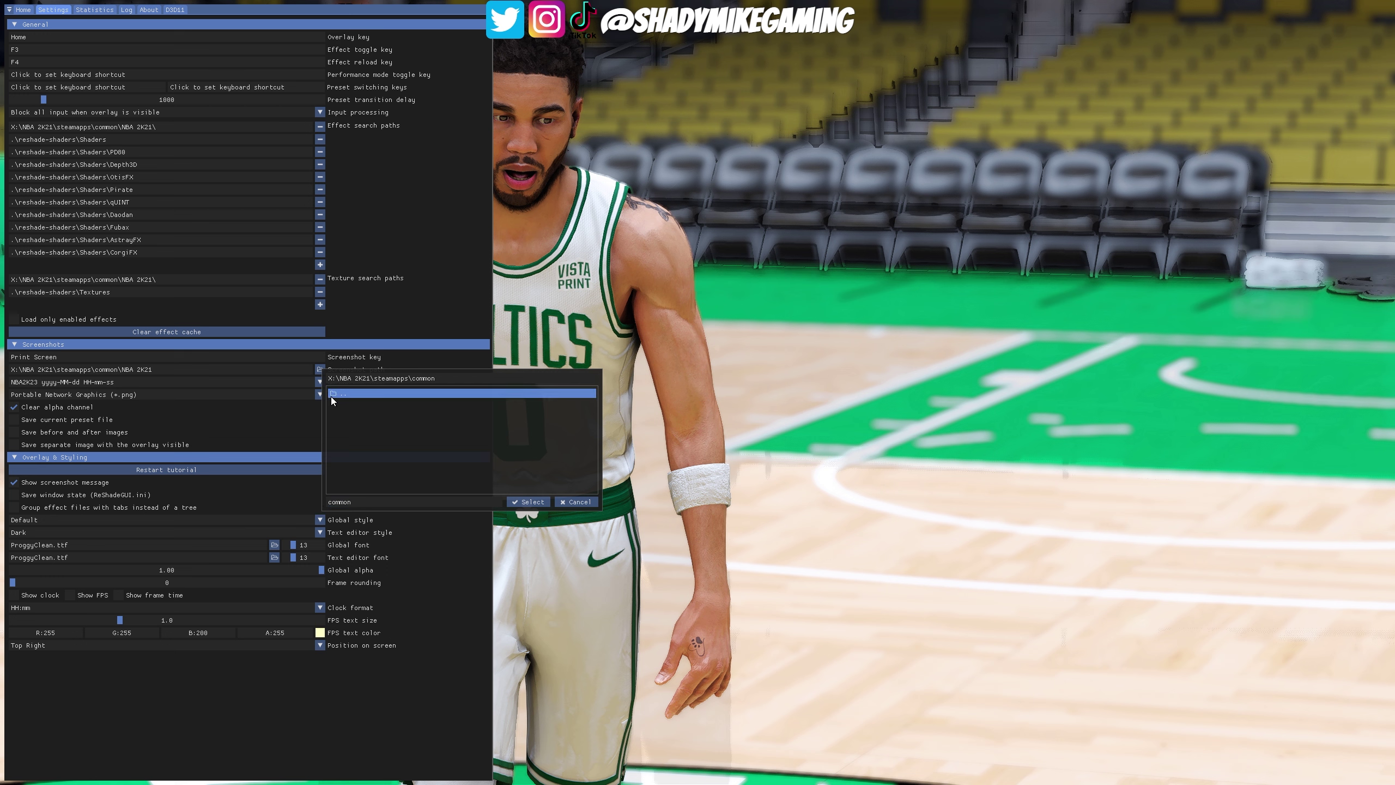
left_click(401, 392)
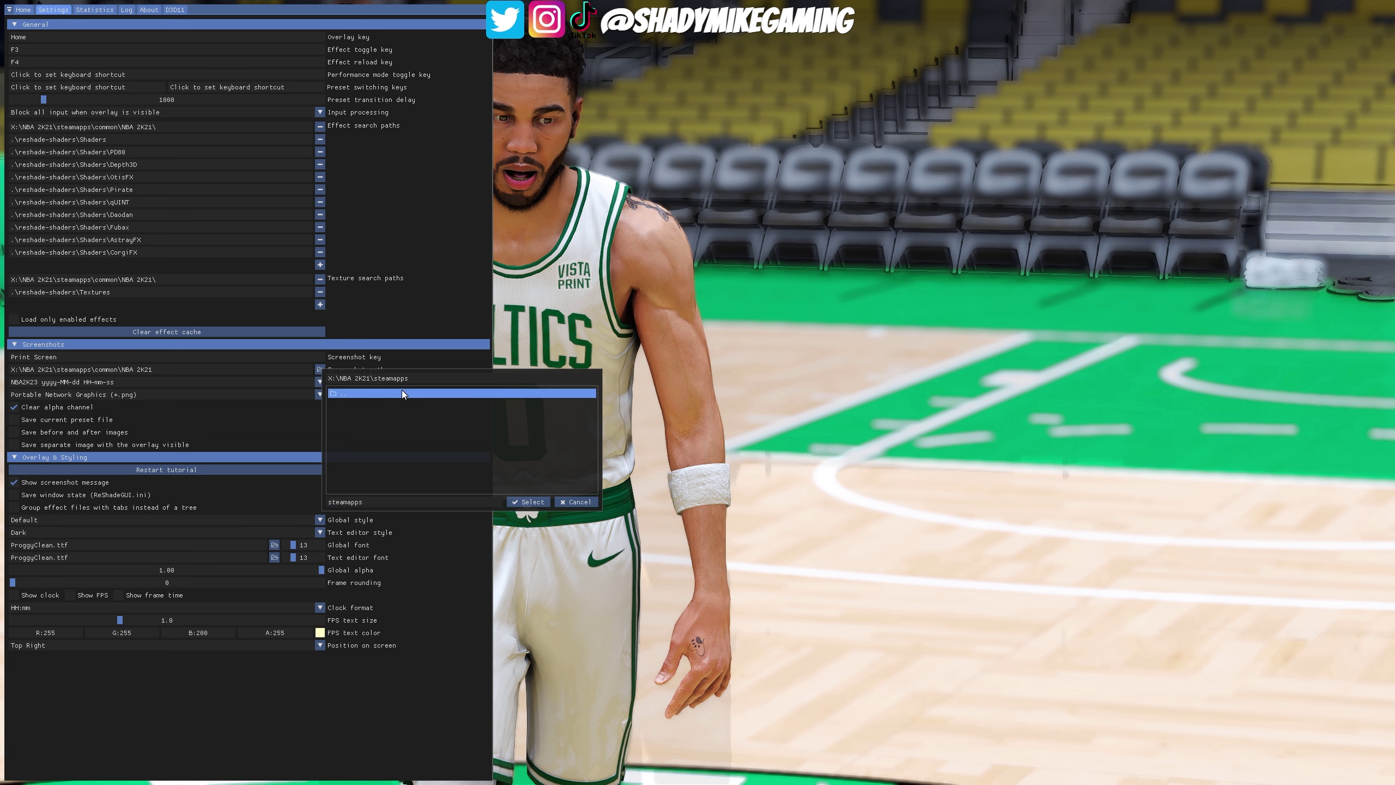
left_click(333, 396)
left_click(334, 396)
left_click(333, 380)
key("BackSpace")
type("f:\\")
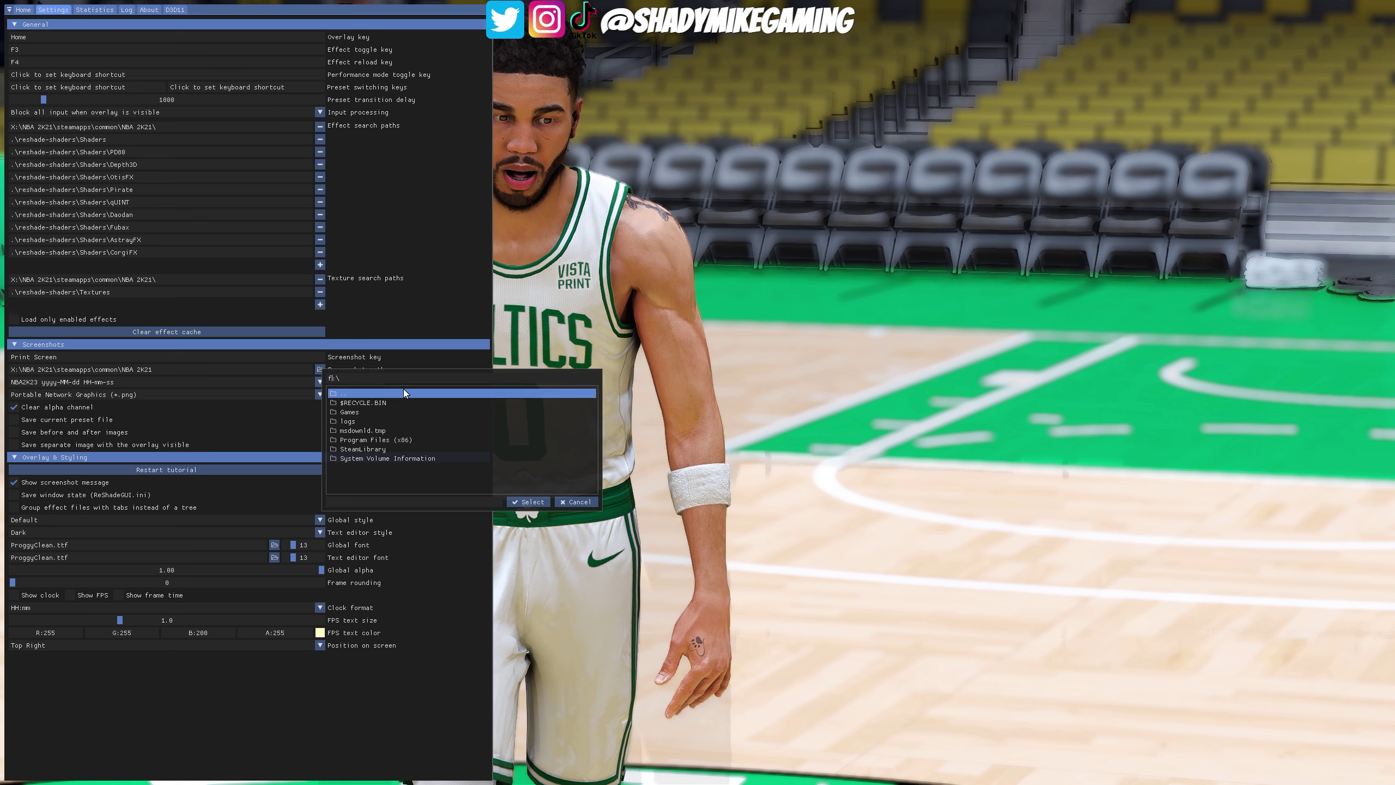
Set the screenshot path to the F:\SteamLibrary\steamapps\common\NBA 2K23 folder and close the overlay
double_click(377, 449)
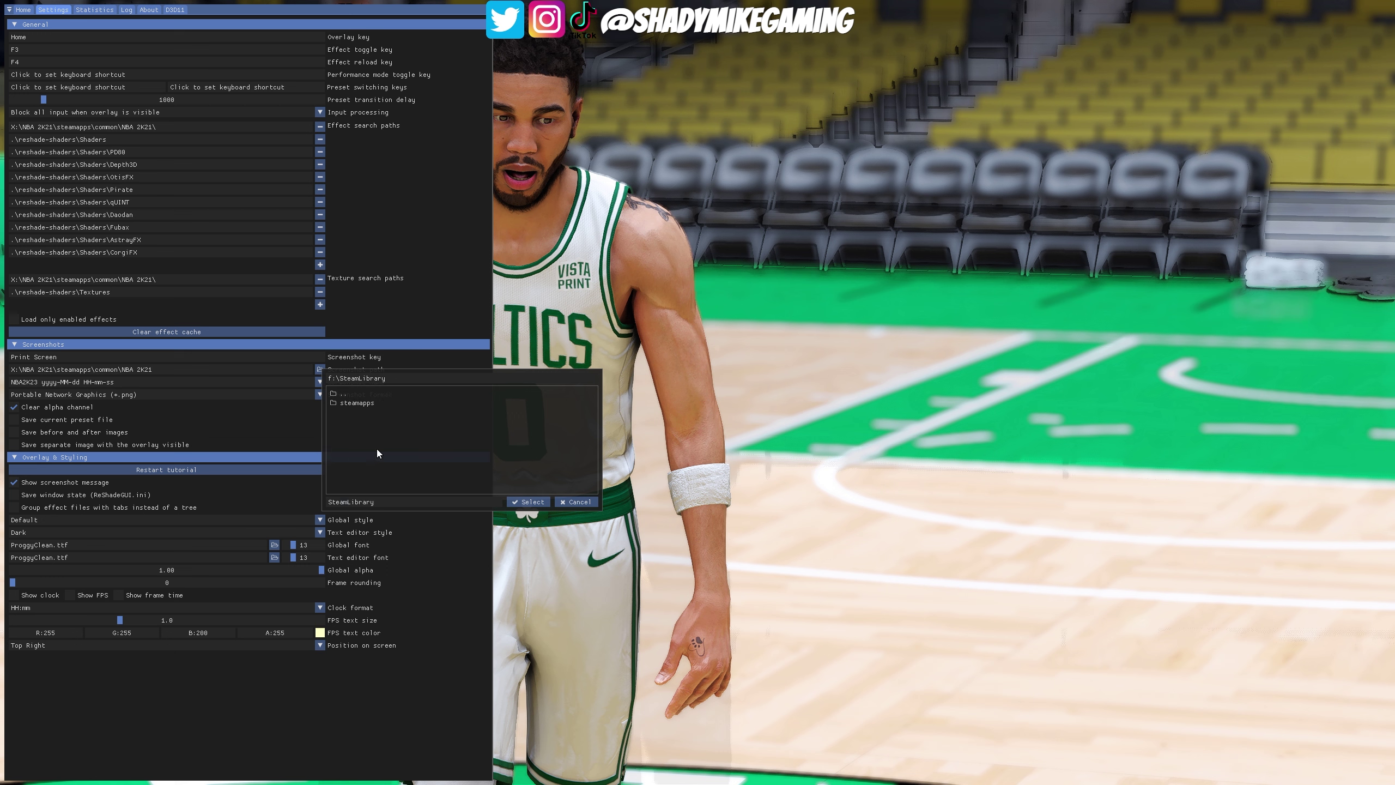
double_click(364, 405)
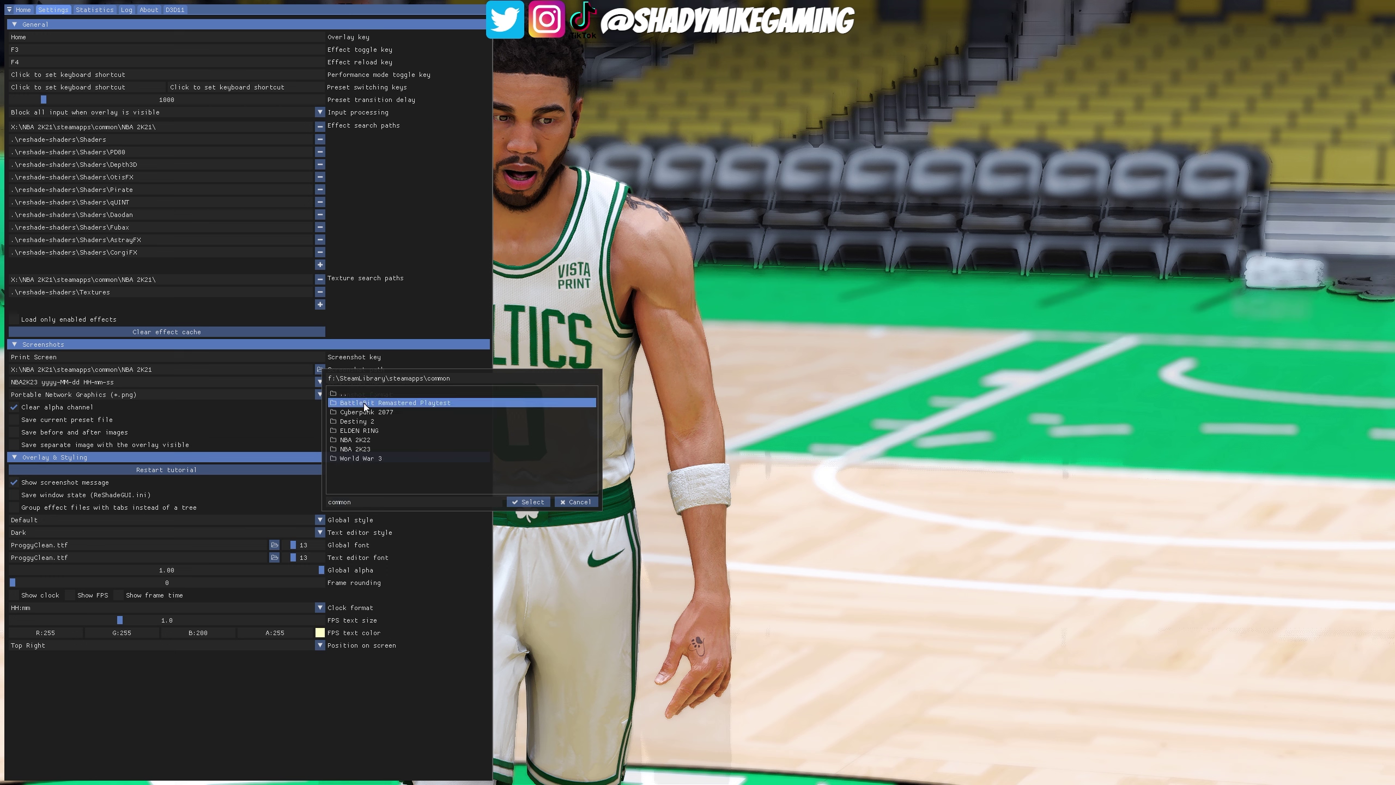
double_click(364, 403)
double_click(364, 450)
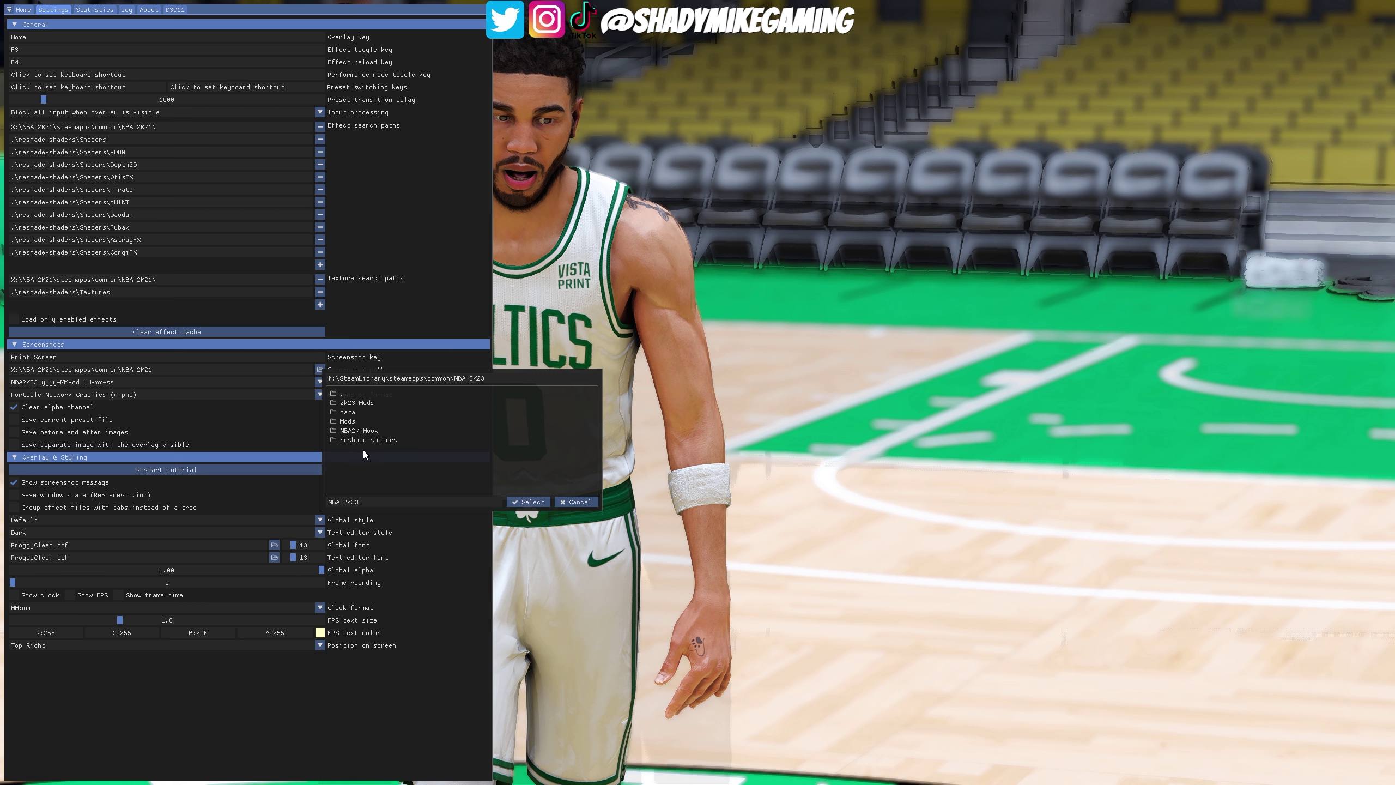
left_click(534, 505)
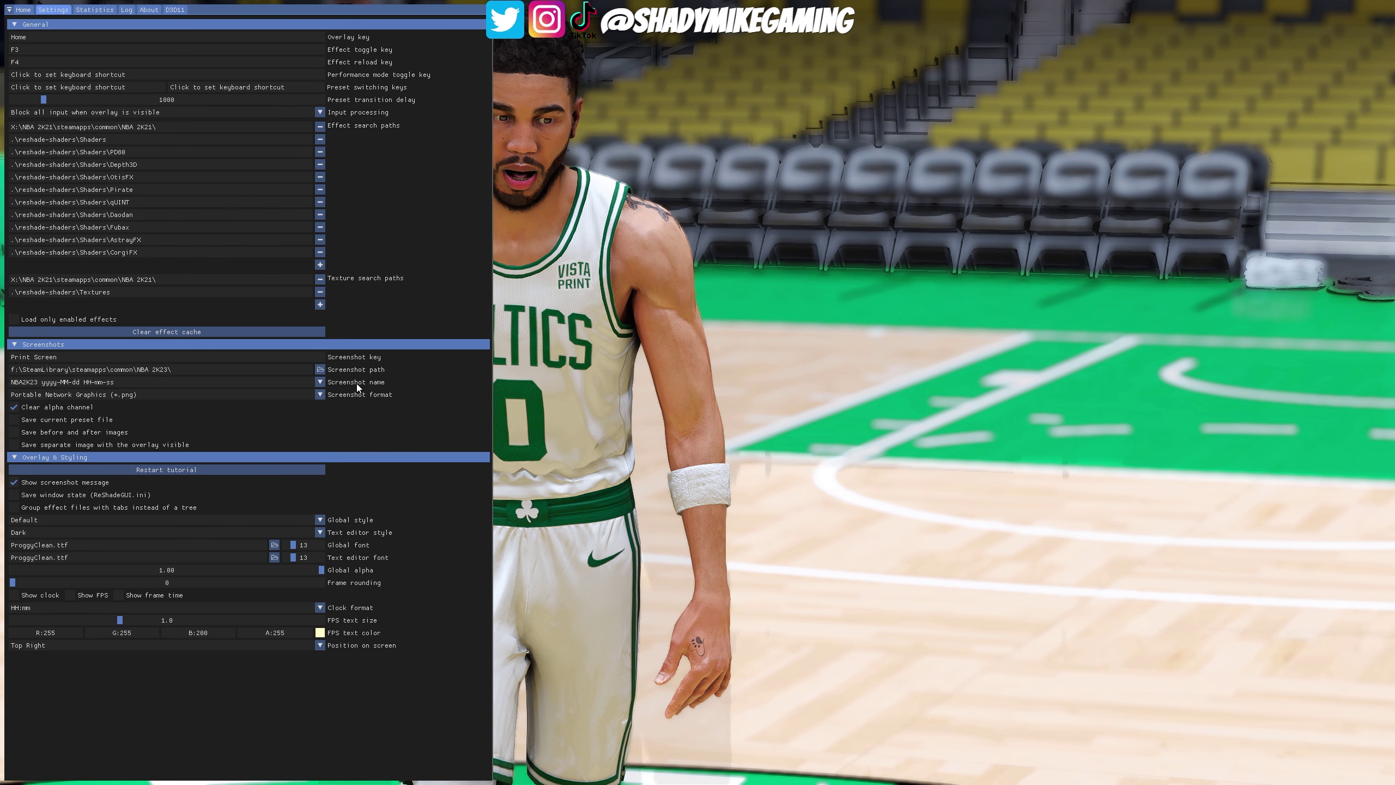
key("Home")
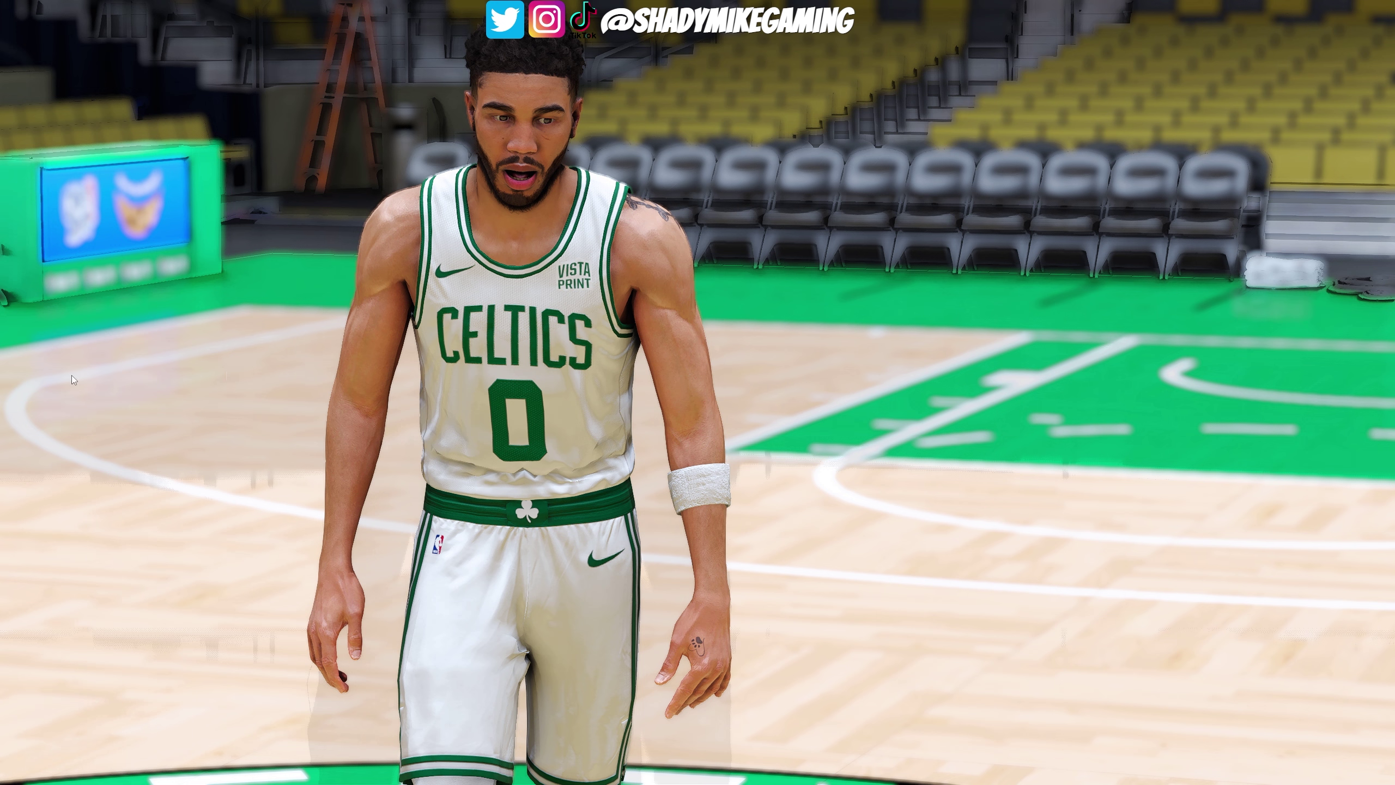
Capture a screenshot of the Celtics player, then view the saved PNG from the NBA 2K23 folder in File Explorer and close it
key("Print")
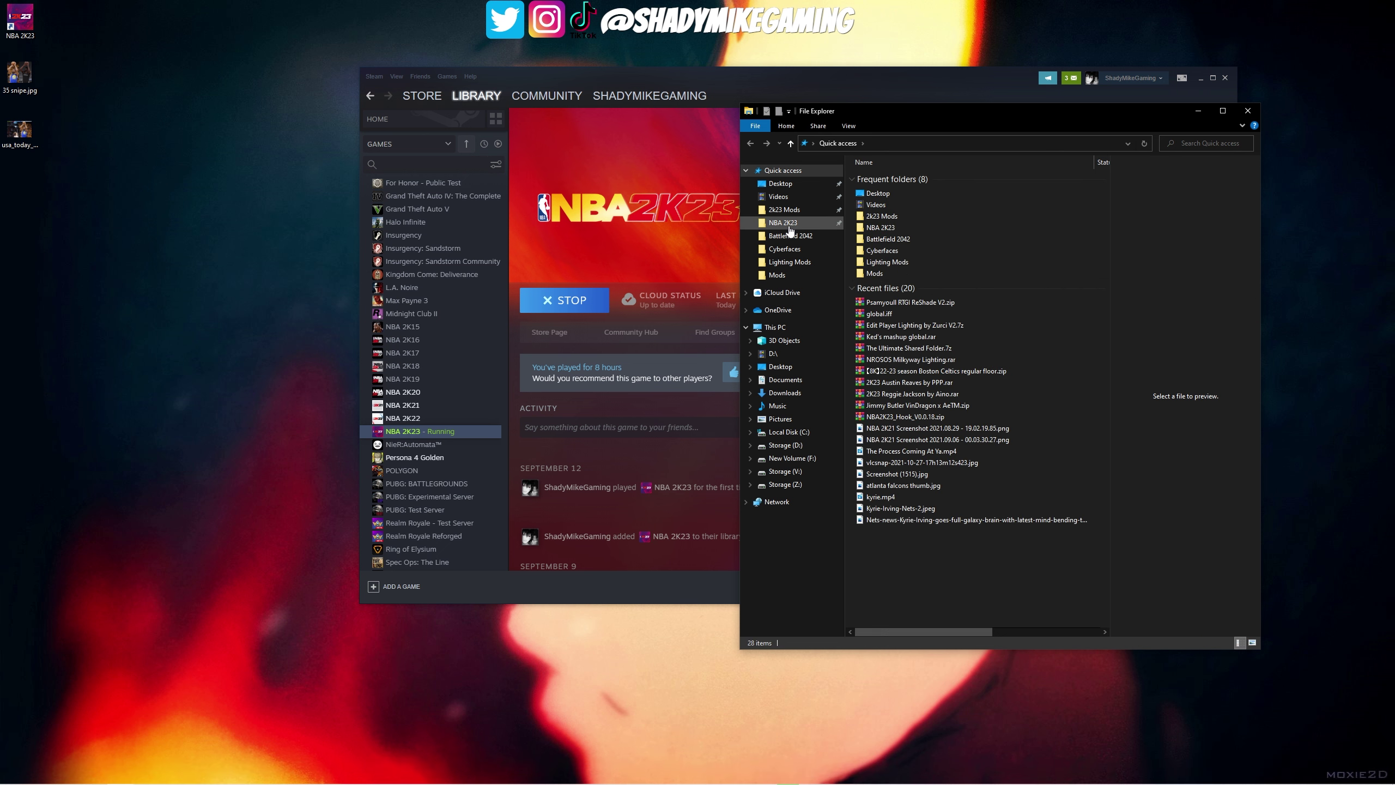
left_click(789, 225)
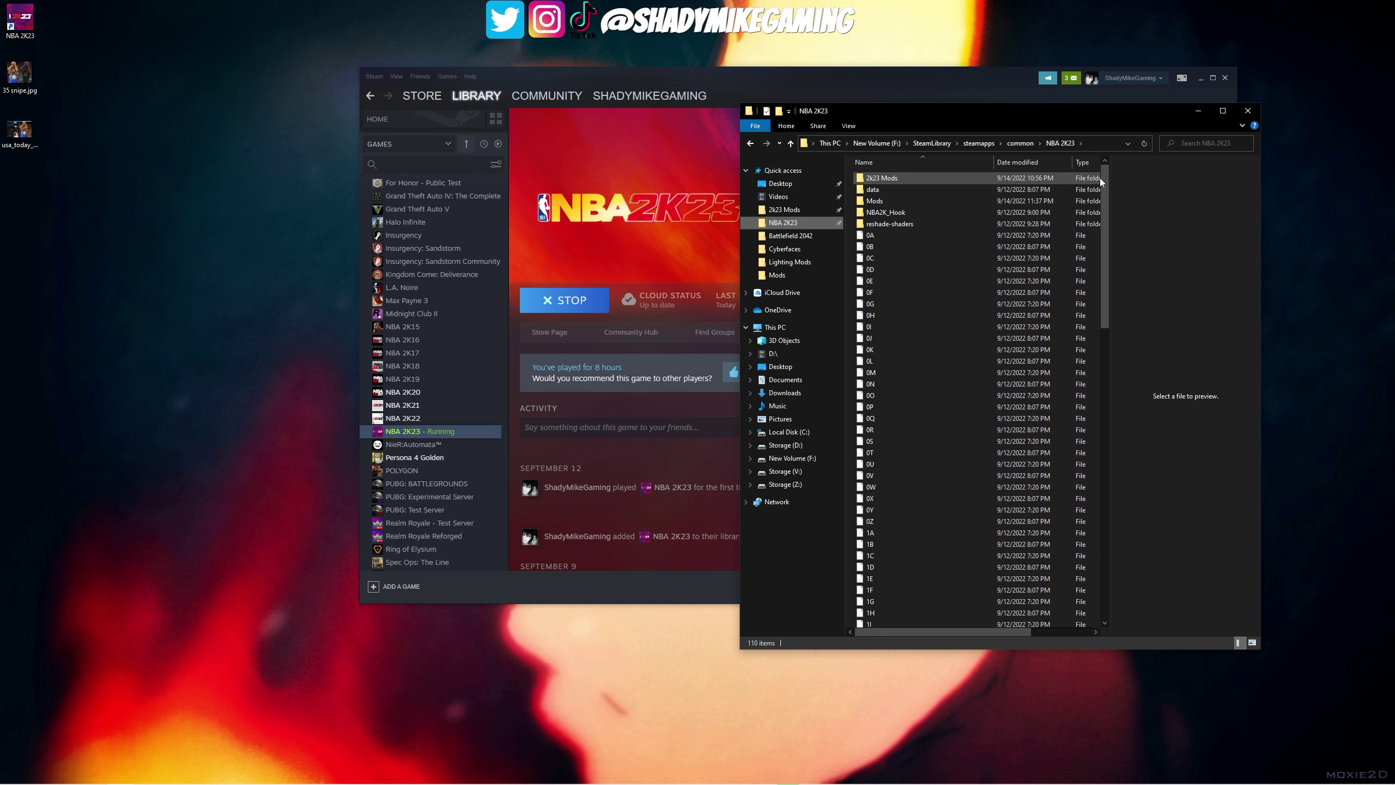
left_click_drag(1100, 178, 1140, 481)
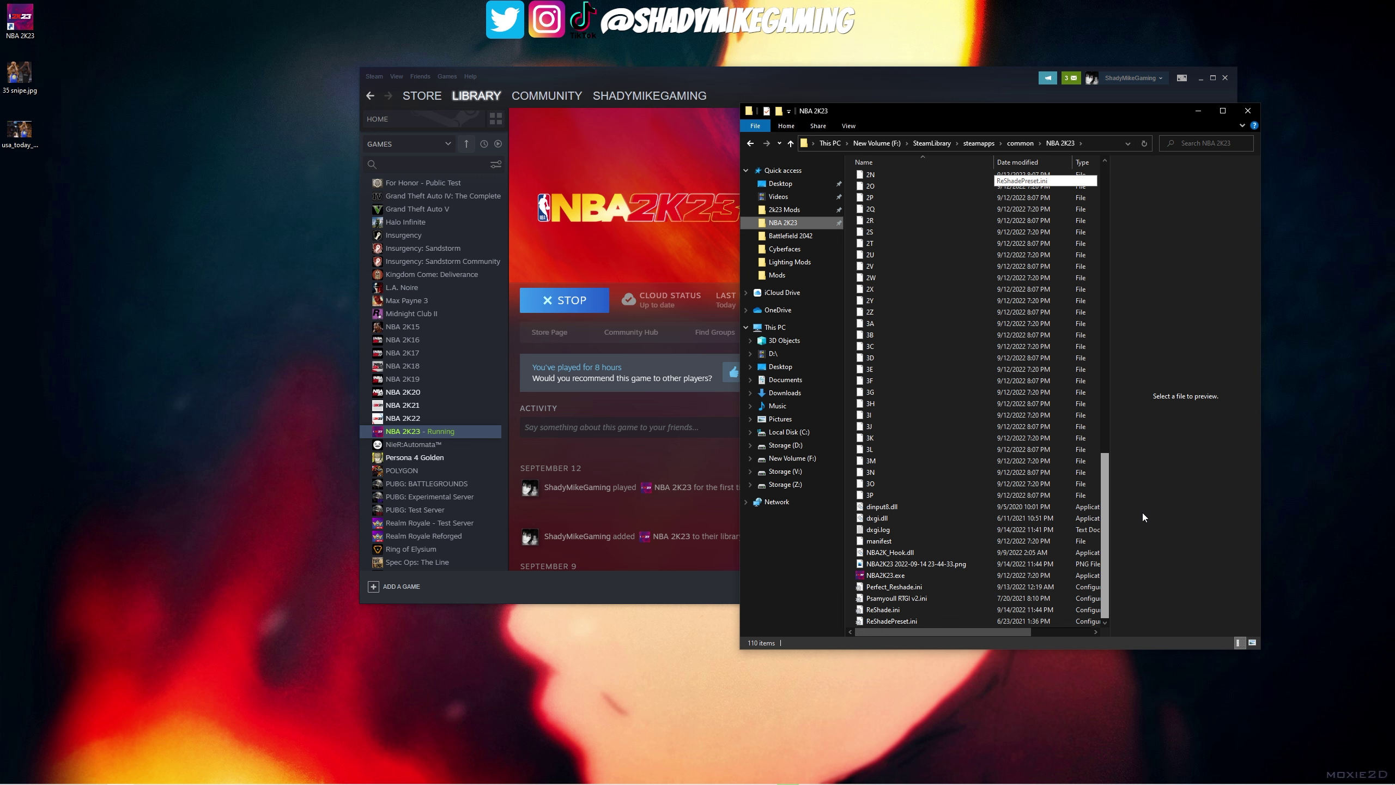
double_click(911, 564)
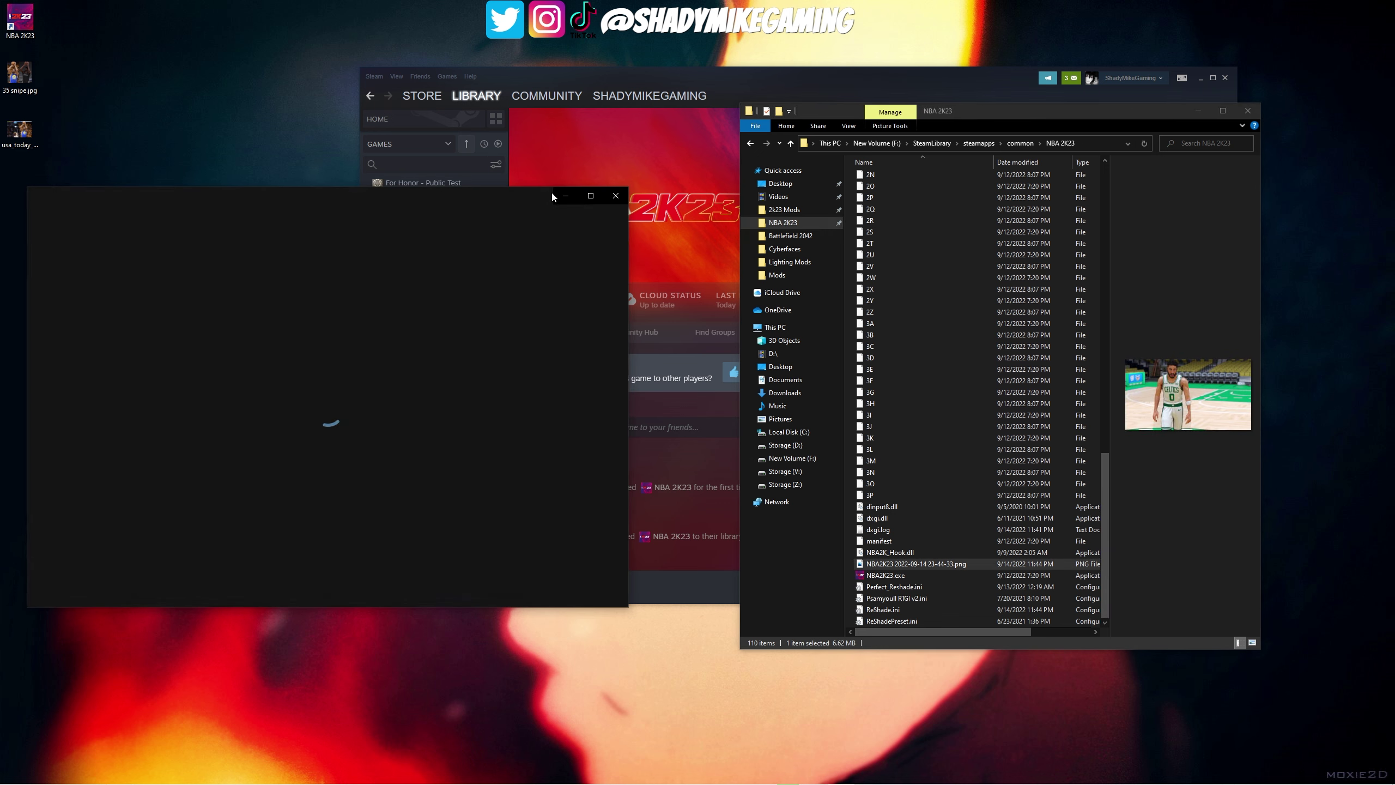
left_click(583, 194)
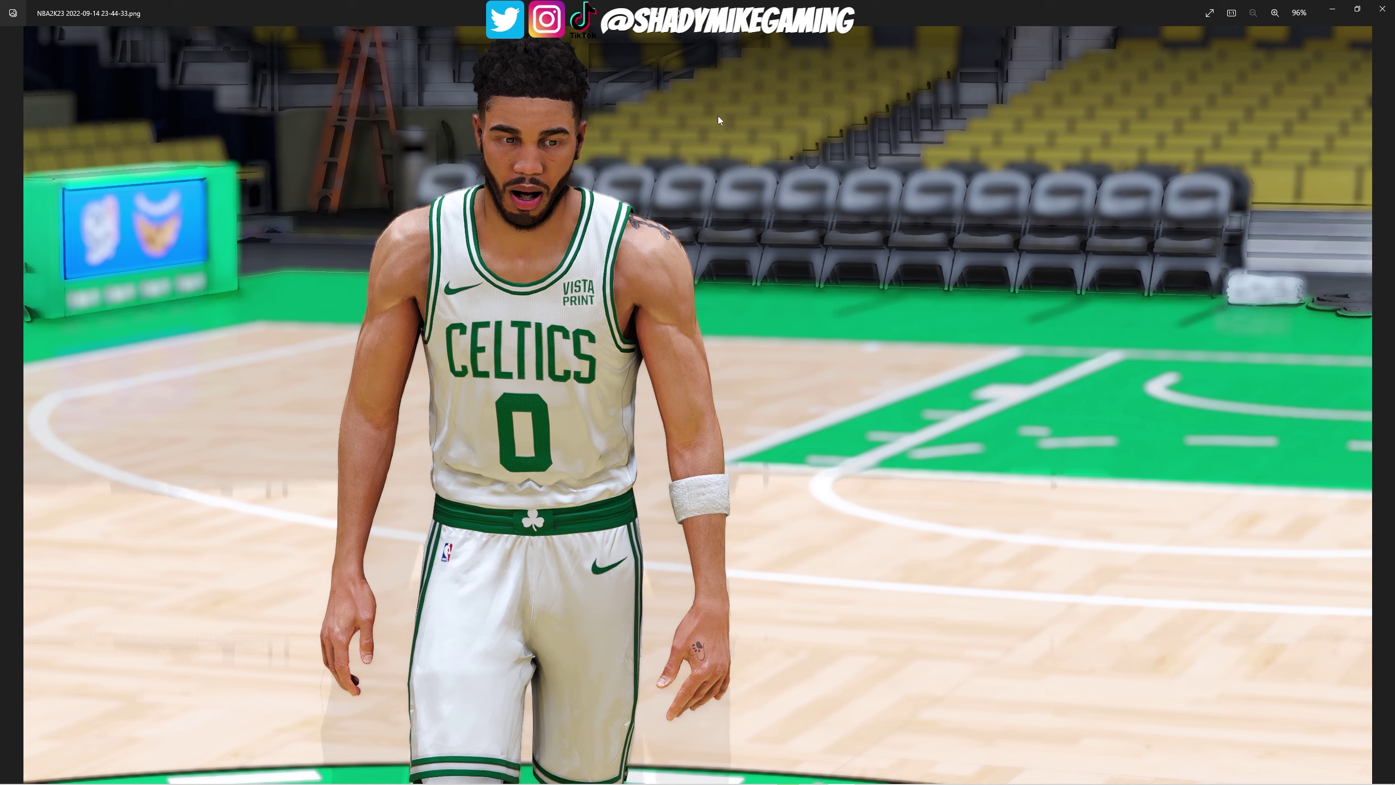
left_click(1381, 9)
Return to the game and turn on ReShade's FPS display with the FPS text size at its maximum
mouse_move(478, 779)
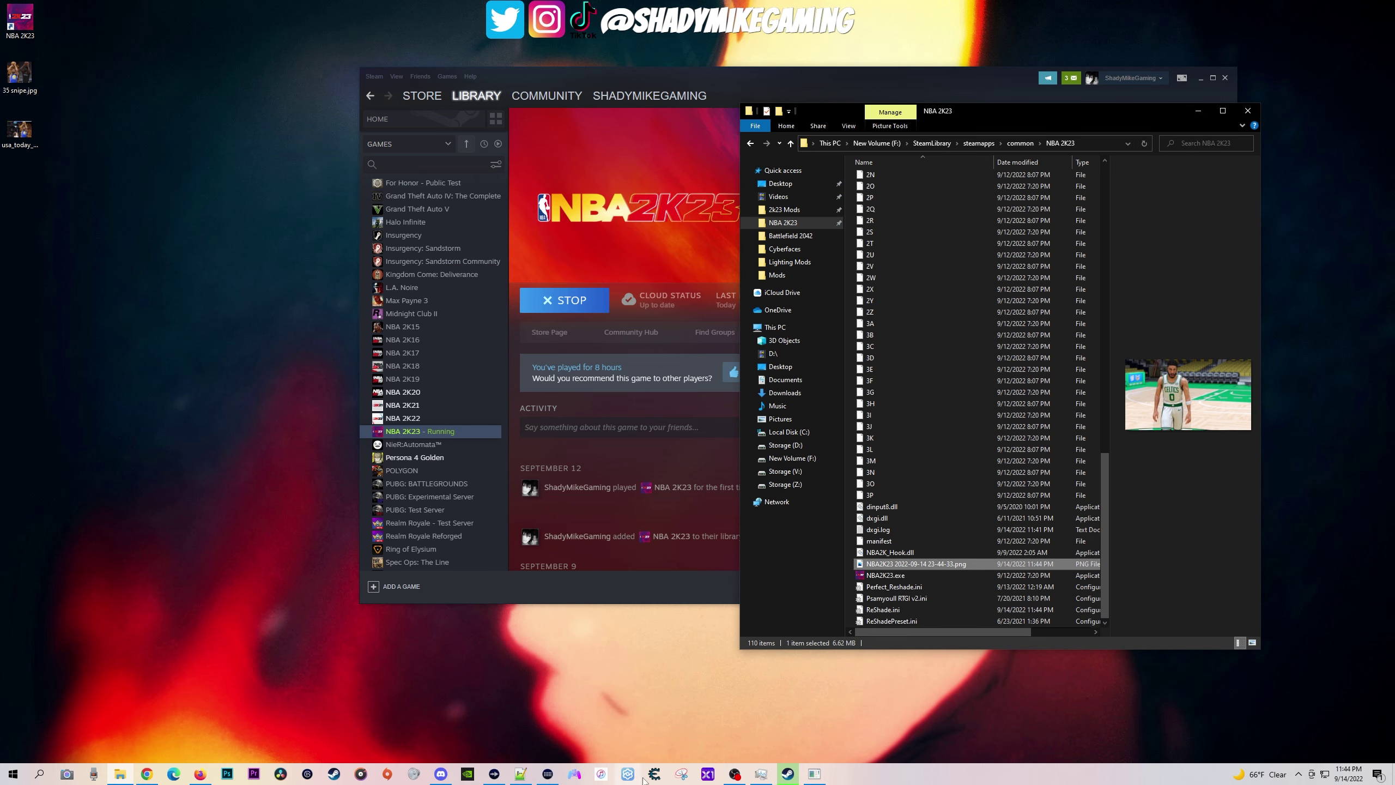
left_click(816, 774)
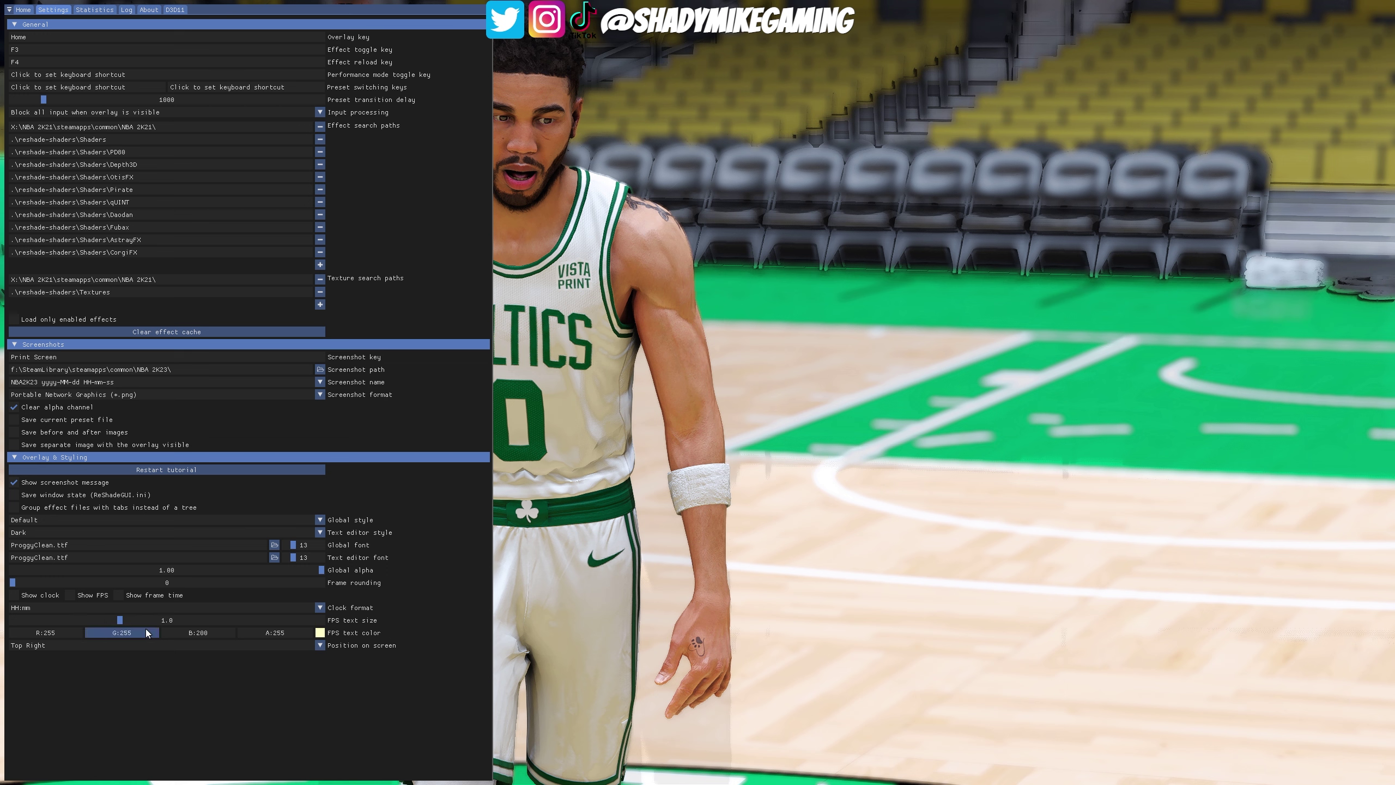
left_click(80, 597)
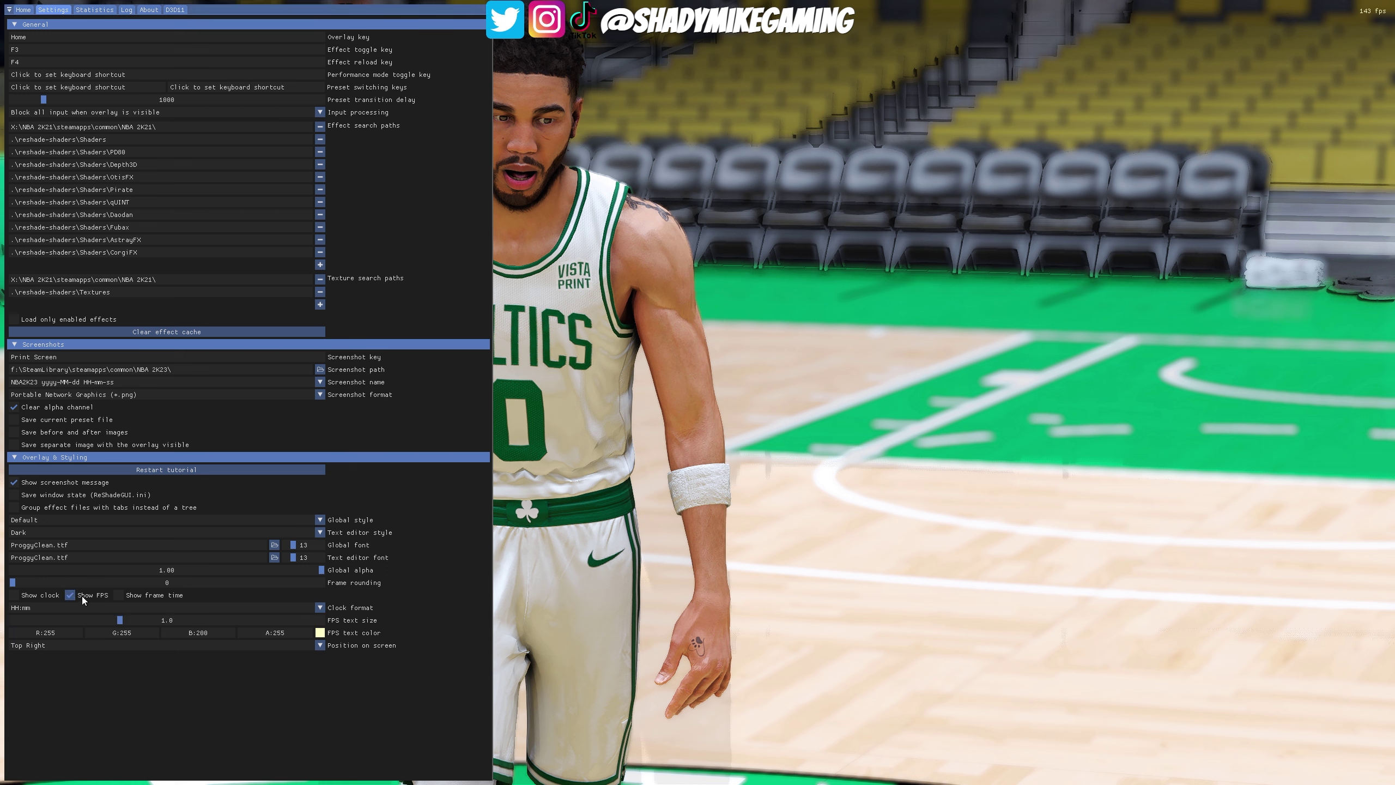
left_click_drag(120, 620, 327, 624)
Set the red and blue values of the FPS text color to 0 and close the ReShade overlay
double_click(50, 632)
type("0")
key("Return")
double_click(201, 632)
type("0")
key("Return")
key("Home")
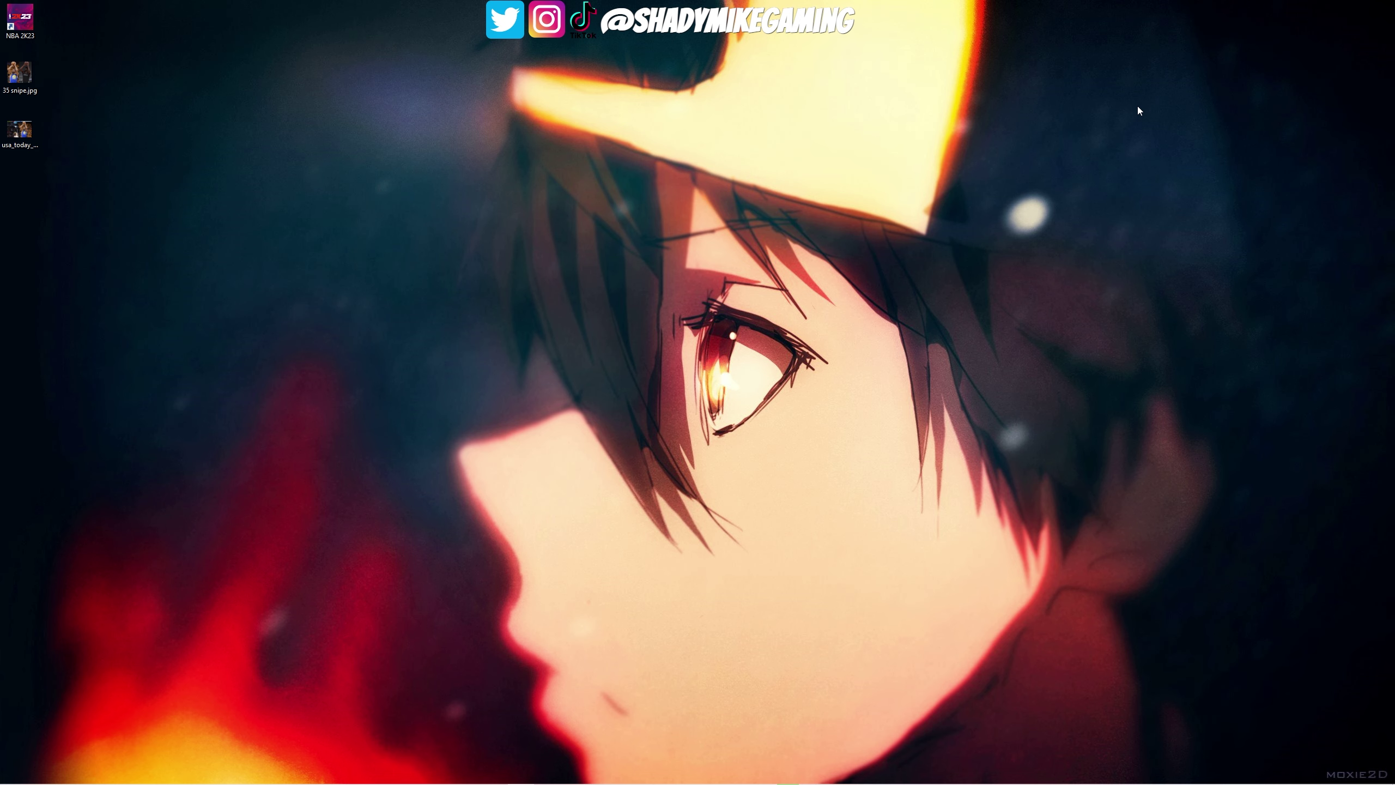
Switch to Discord, look through the mod channels of the NBA 2K modding server, and minimize the window
mouse_move(281, 780)
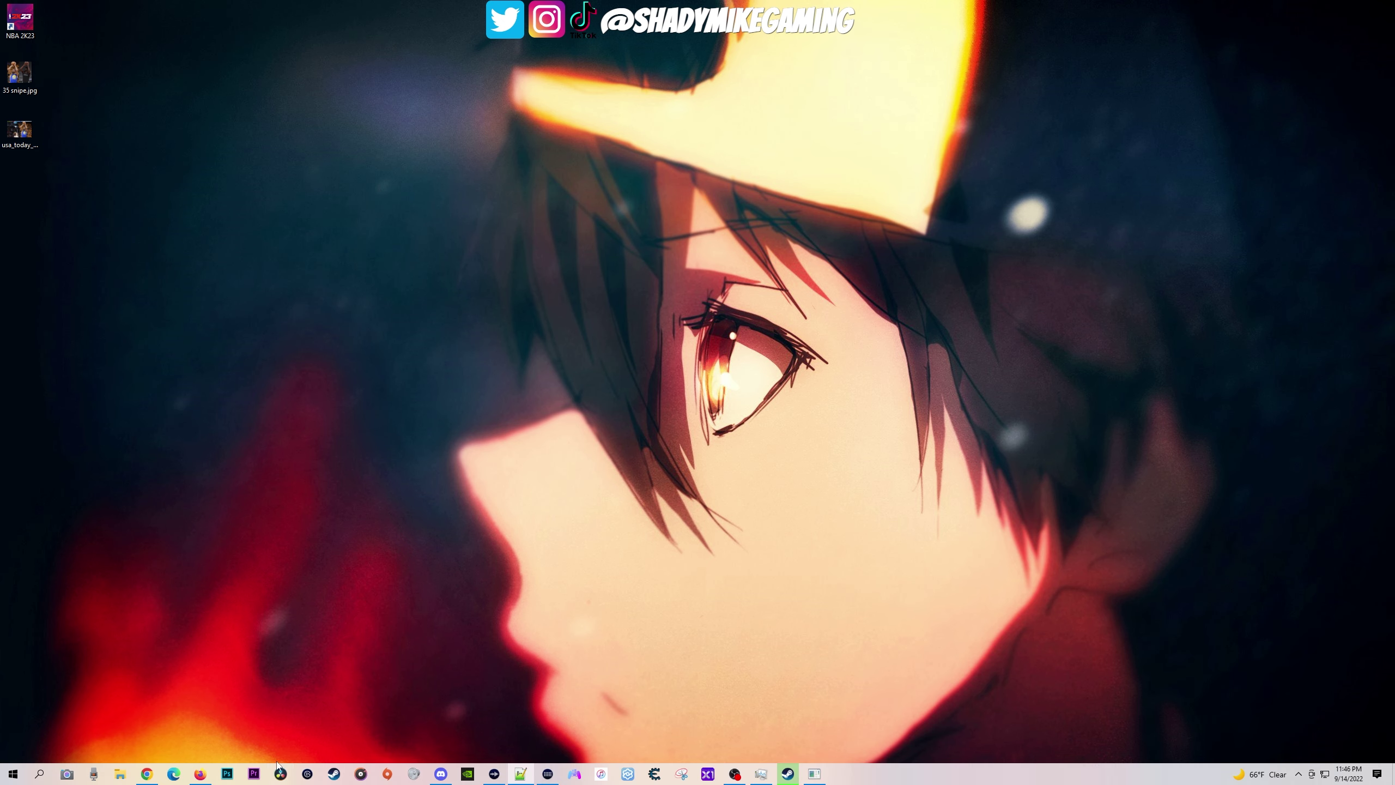
left_click(440, 774)
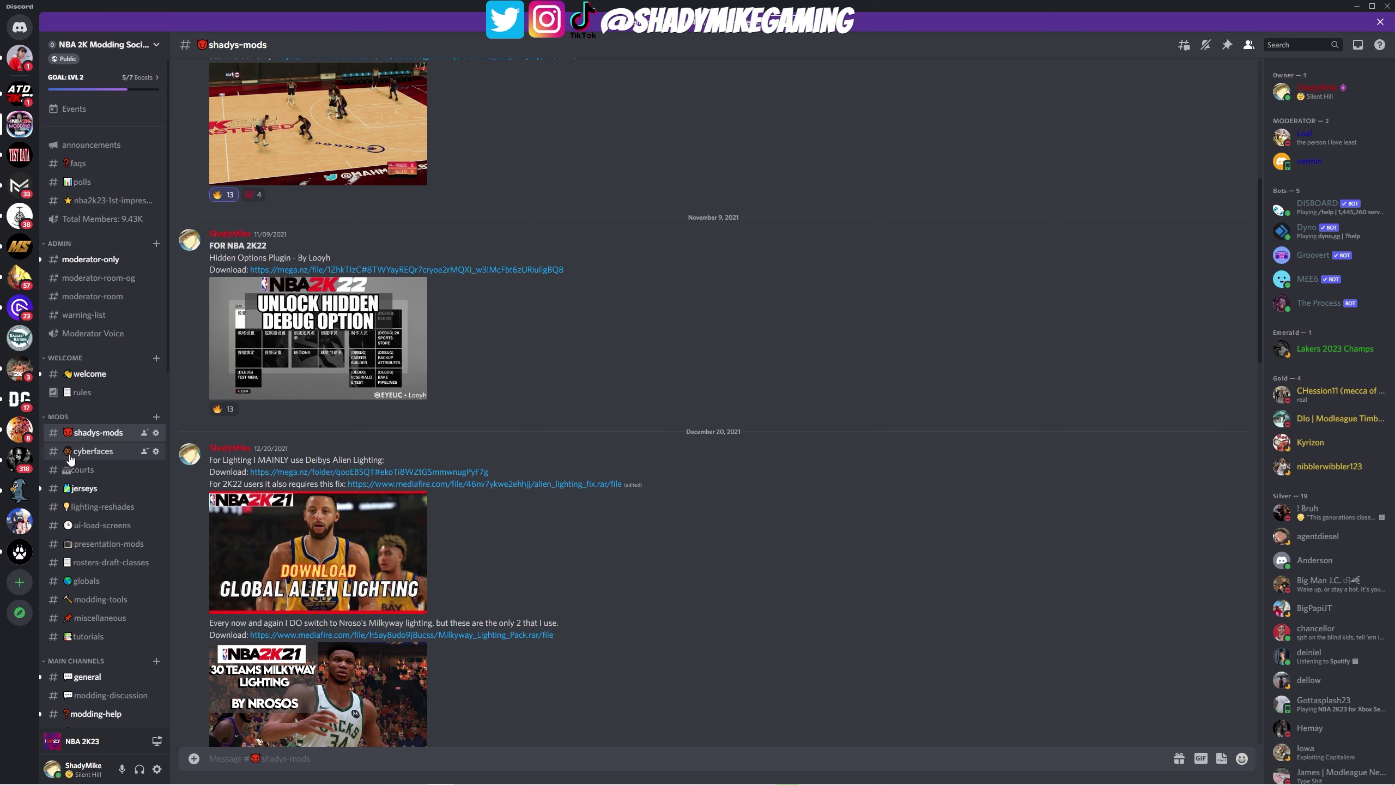
scroll(110, 475, "down", 3)
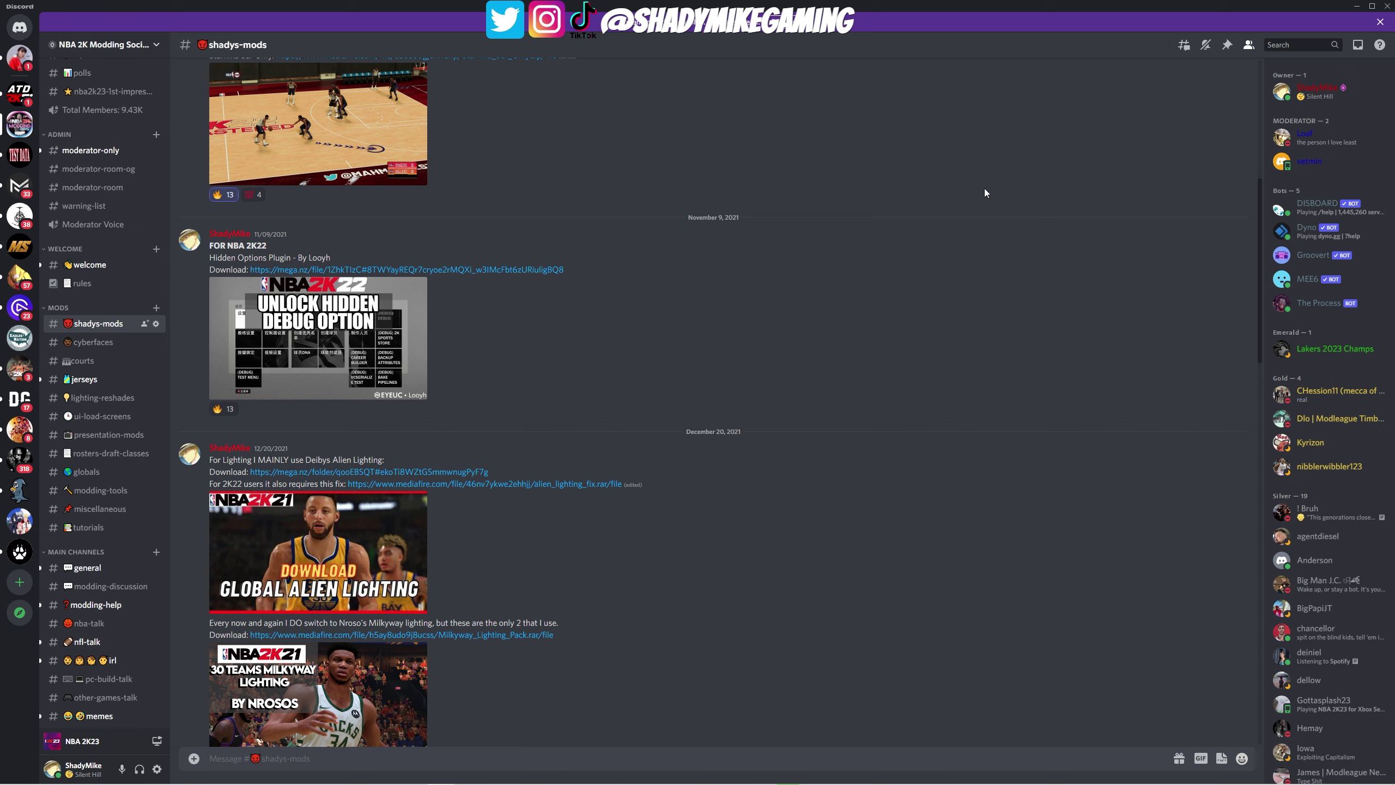
left_click(1355, 6)
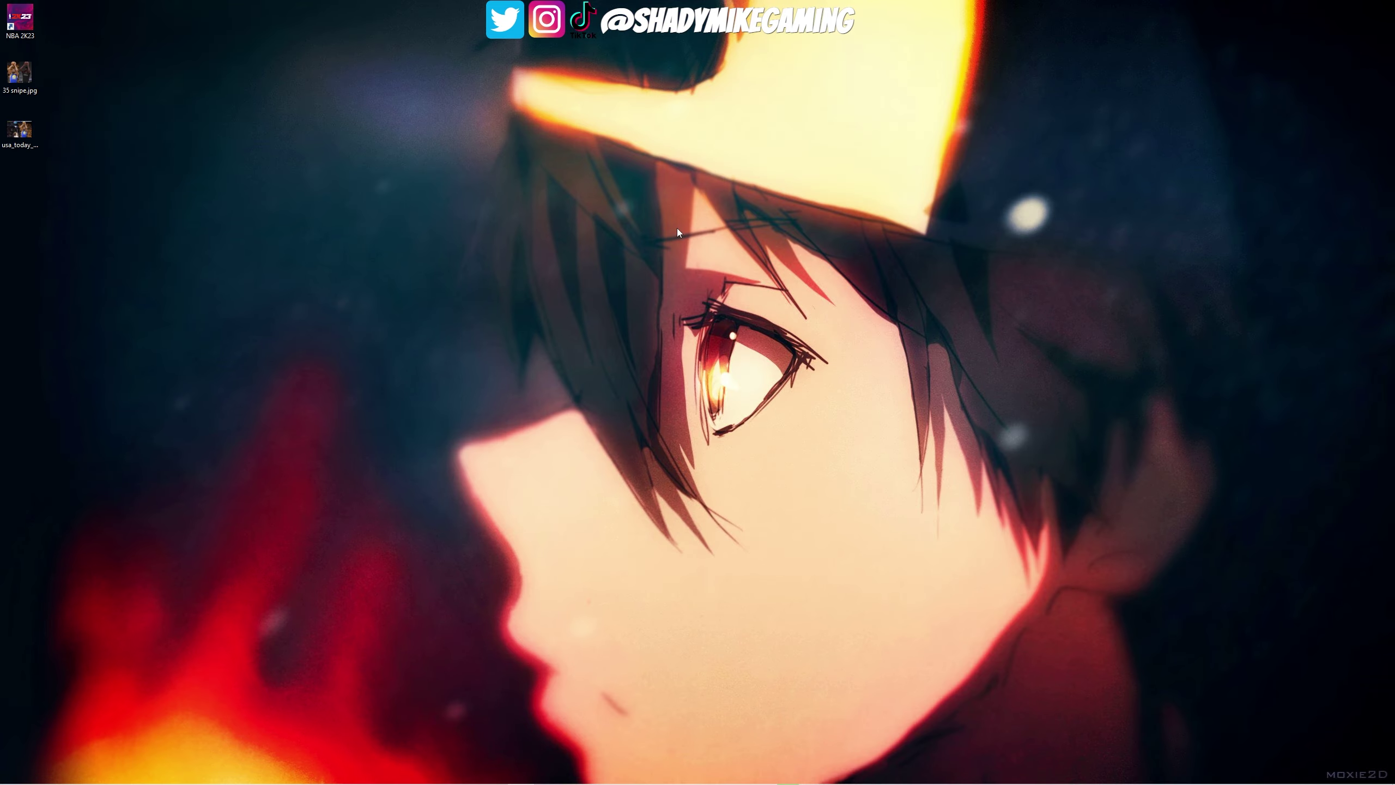